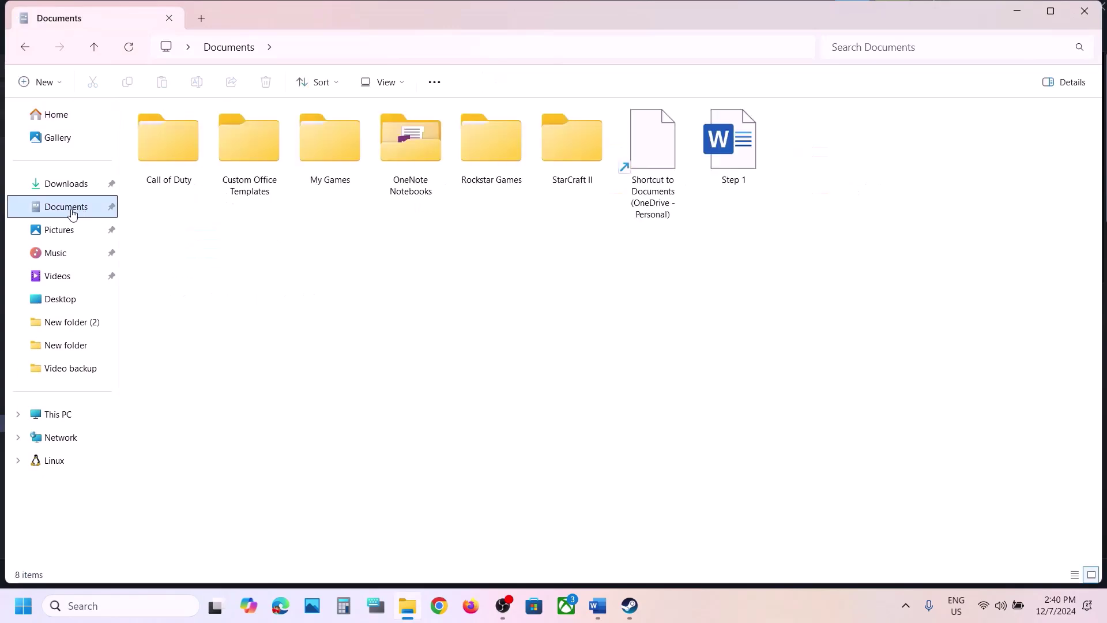
Step: Open the poe2_production_Config file from the Path of Exile 2 folder in My Games with Notepad
double_click(330, 159)
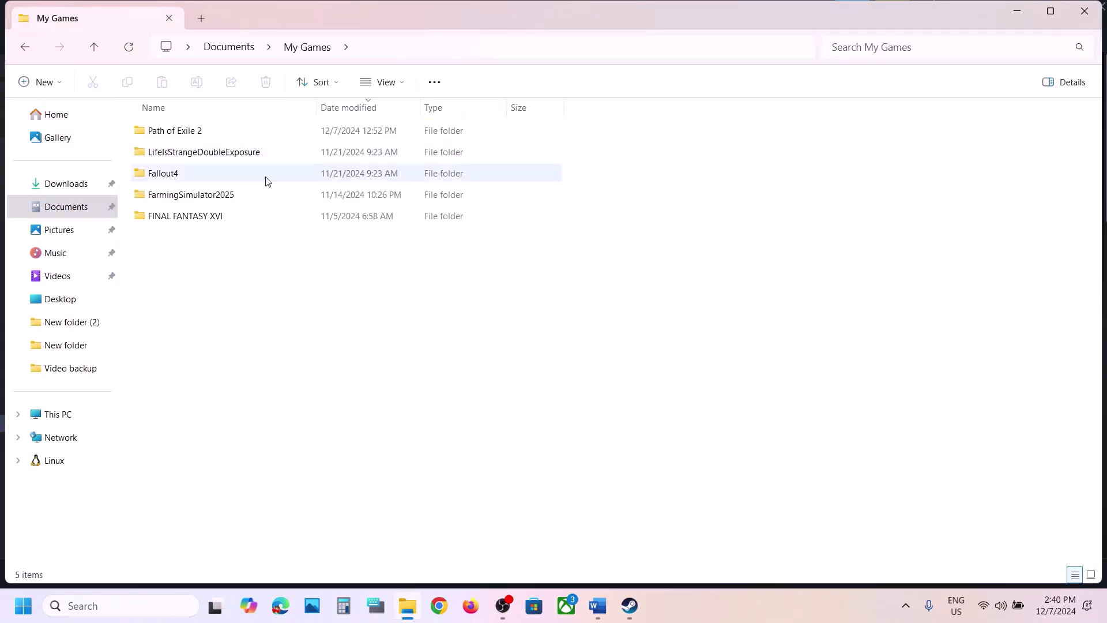
left_click(178, 137)
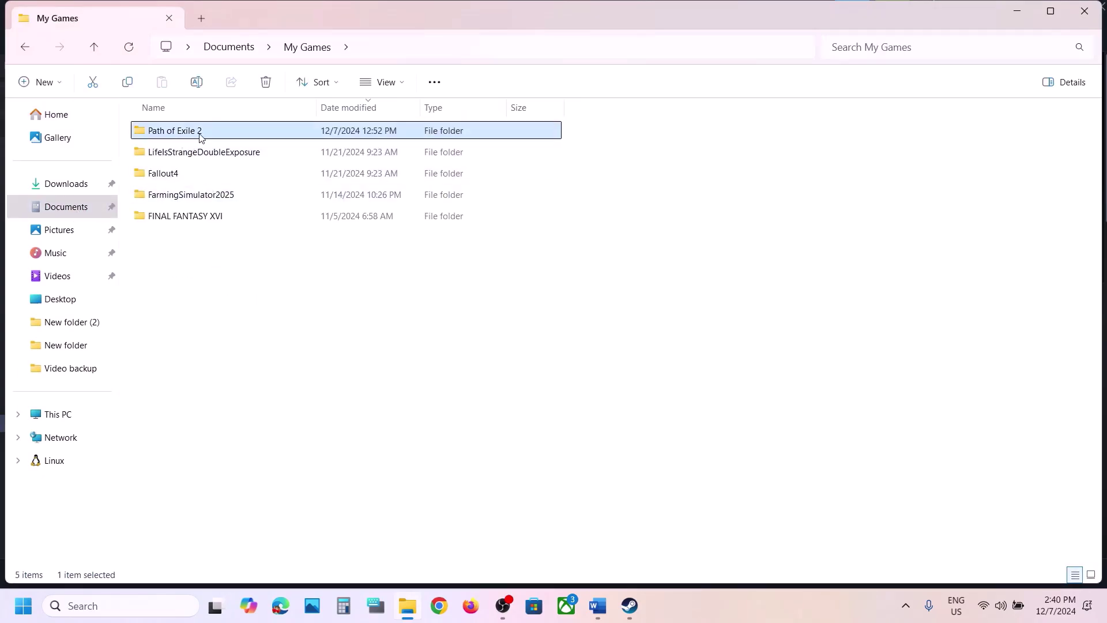
double_click(198, 132)
left_click(206, 174)
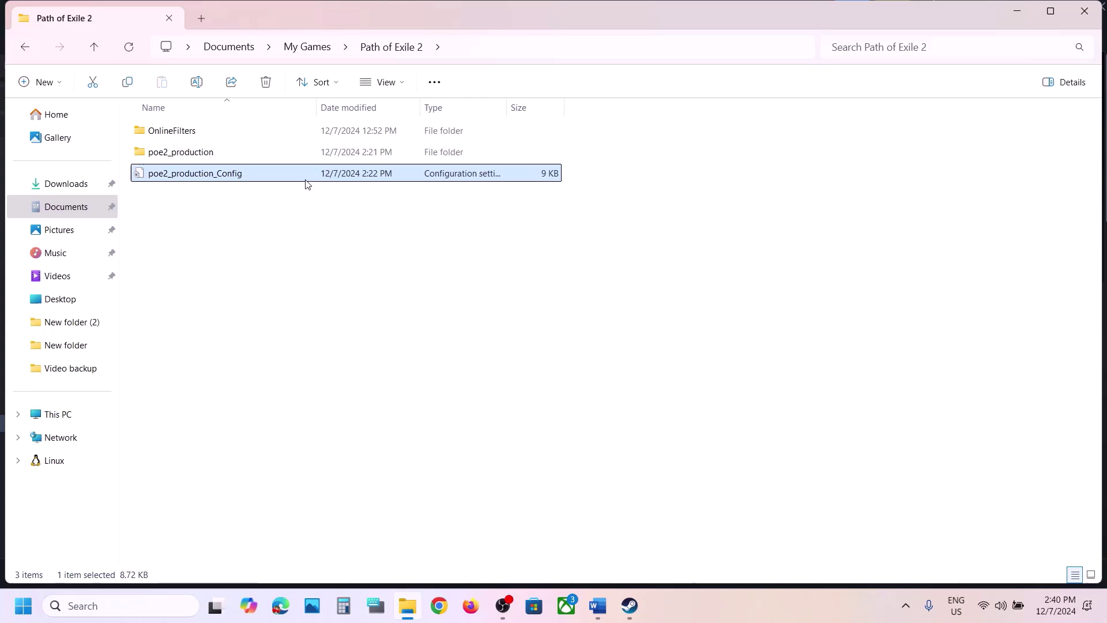
right_click(252, 176)
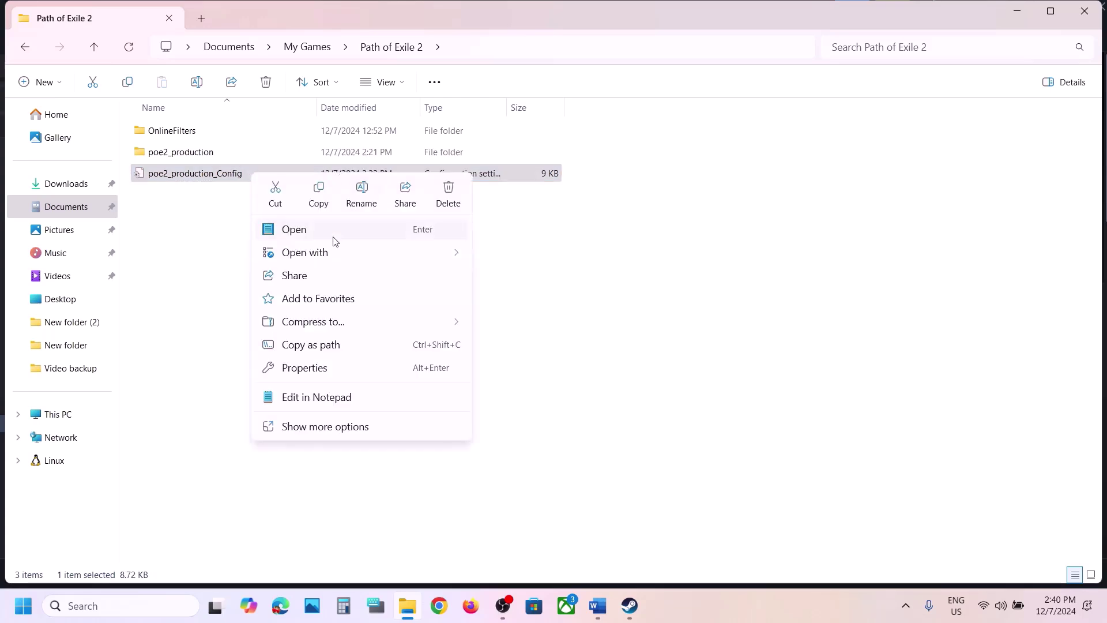
mouse_move(327, 253)
left_click(546, 257)
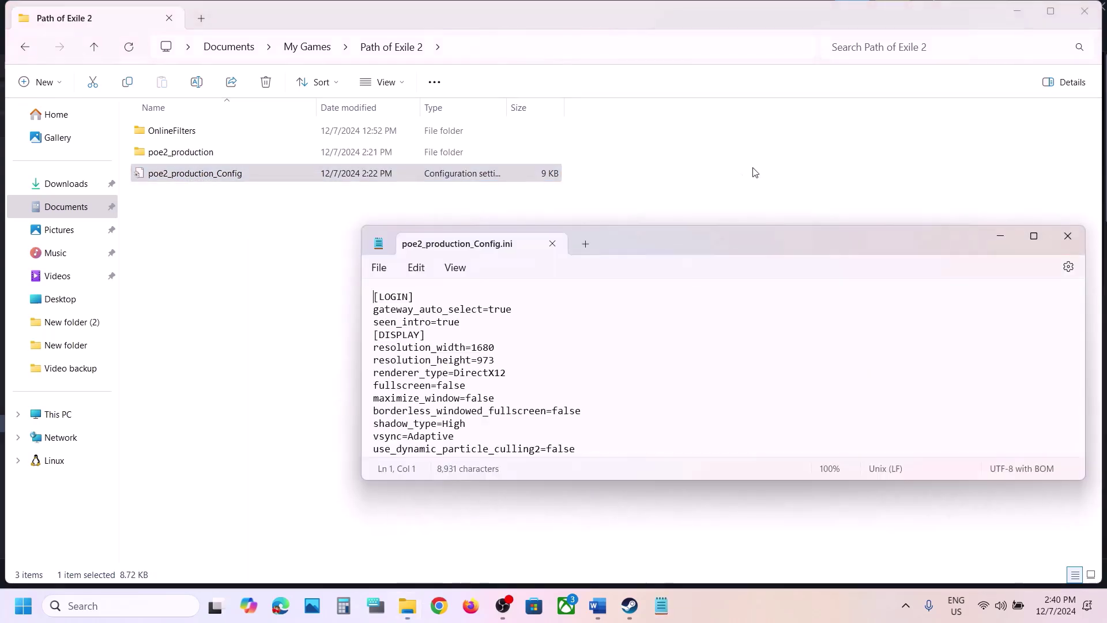
left_click_drag(686, 247, 621, 183)
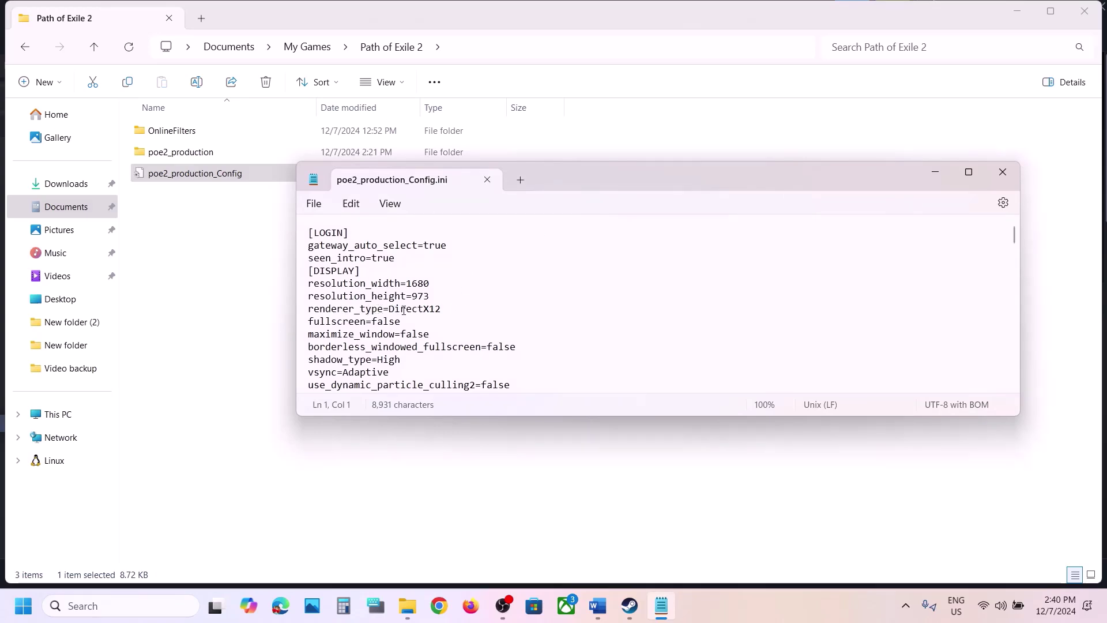
Step: Set renderer_type to DirectX11 in the config file, save it, and switch to Steam
left_click(448, 308)
key("BackSpace")
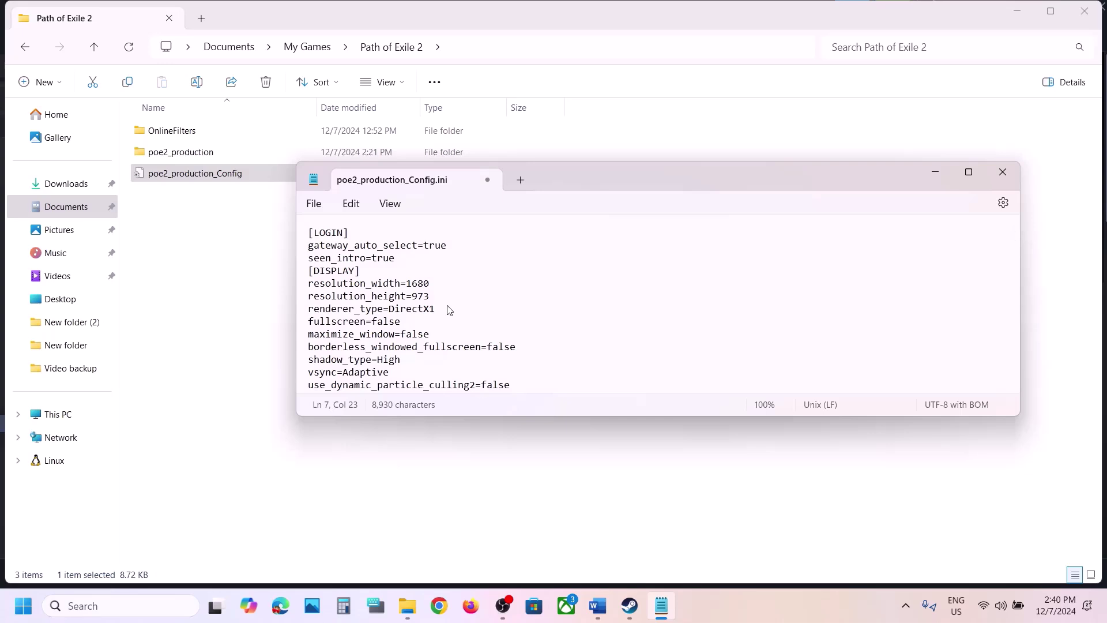
type("1")
left_click(314, 205)
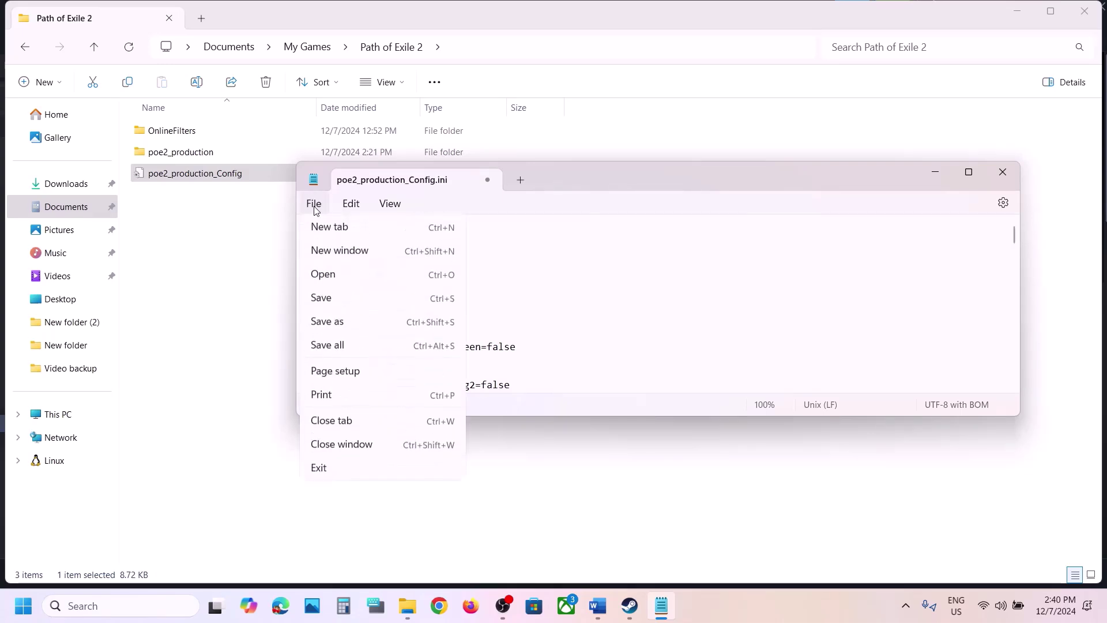
left_click(320, 300)
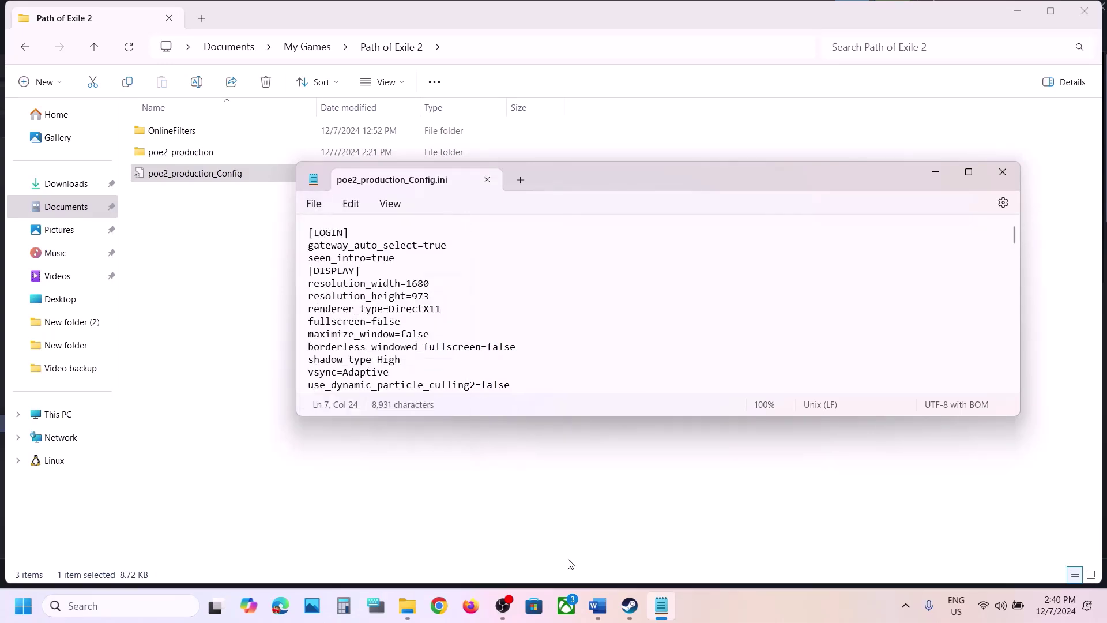
left_click(627, 610)
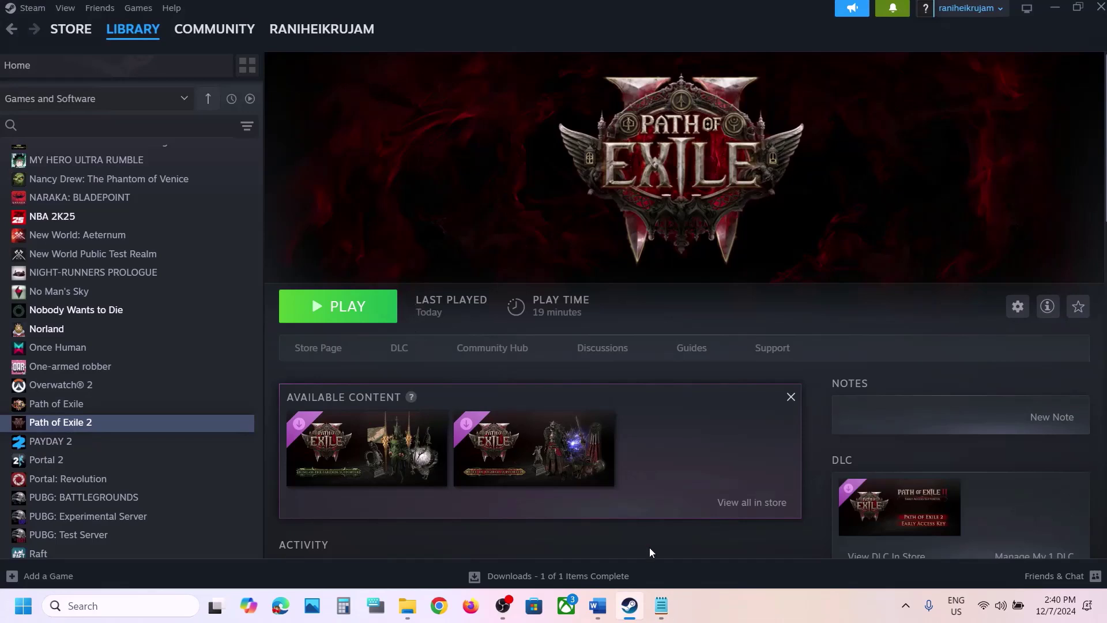
Step: Replace the renderer_type value with Vulkan, copied from the Word notes, and save the config file
left_click(662, 605)
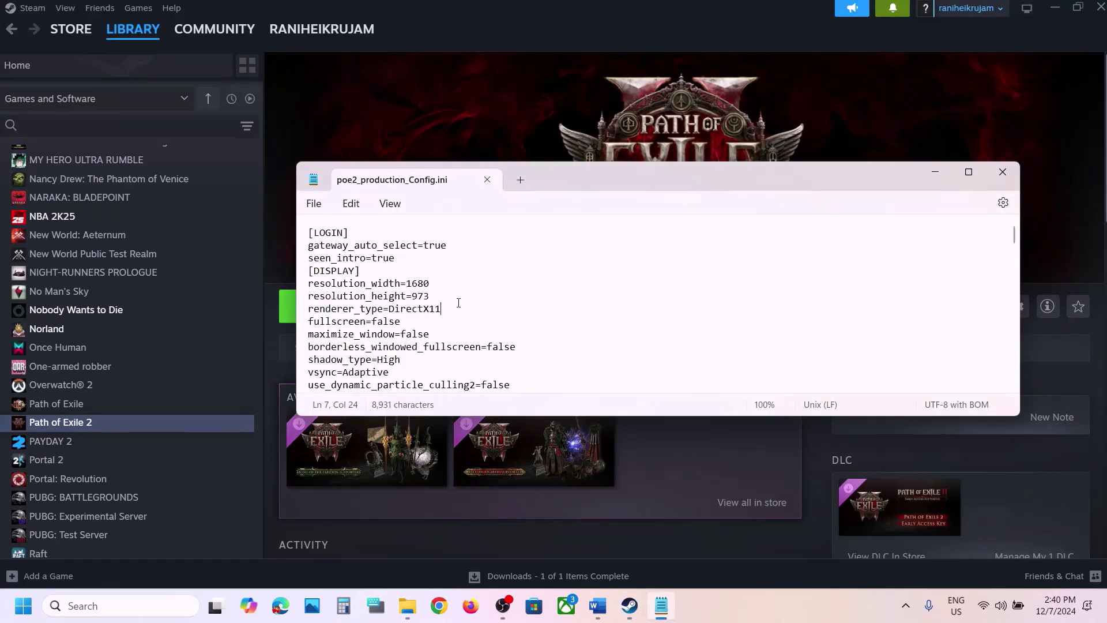
key("BackSpace")
left_click(597, 606)
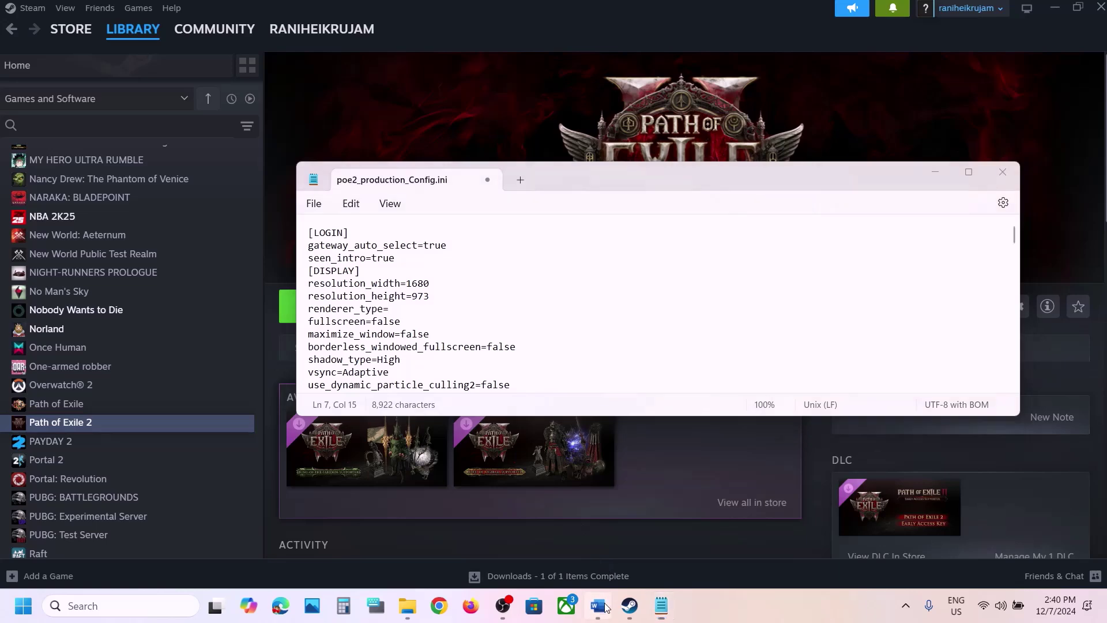
double_click(604, 278)
key("ctrl+c")
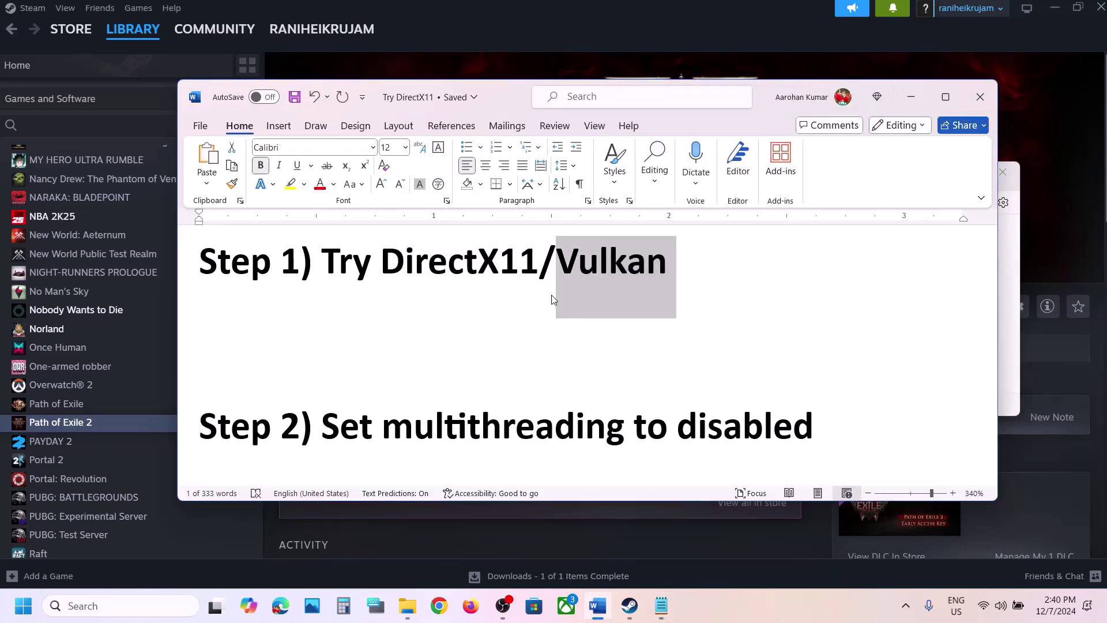
left_click(901, 90)
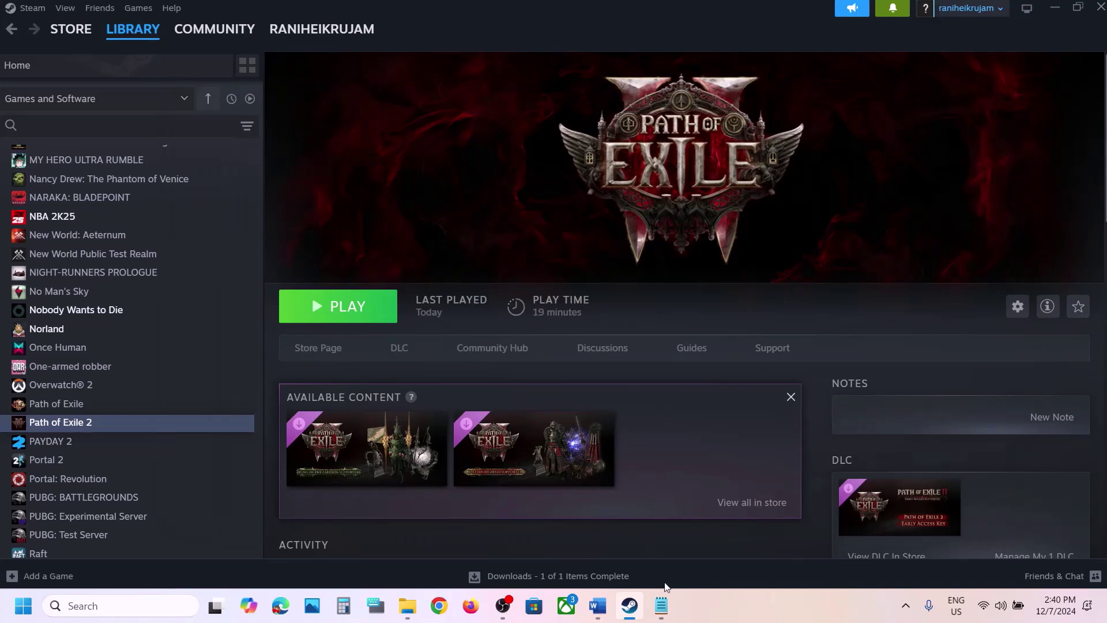
left_click(662, 606)
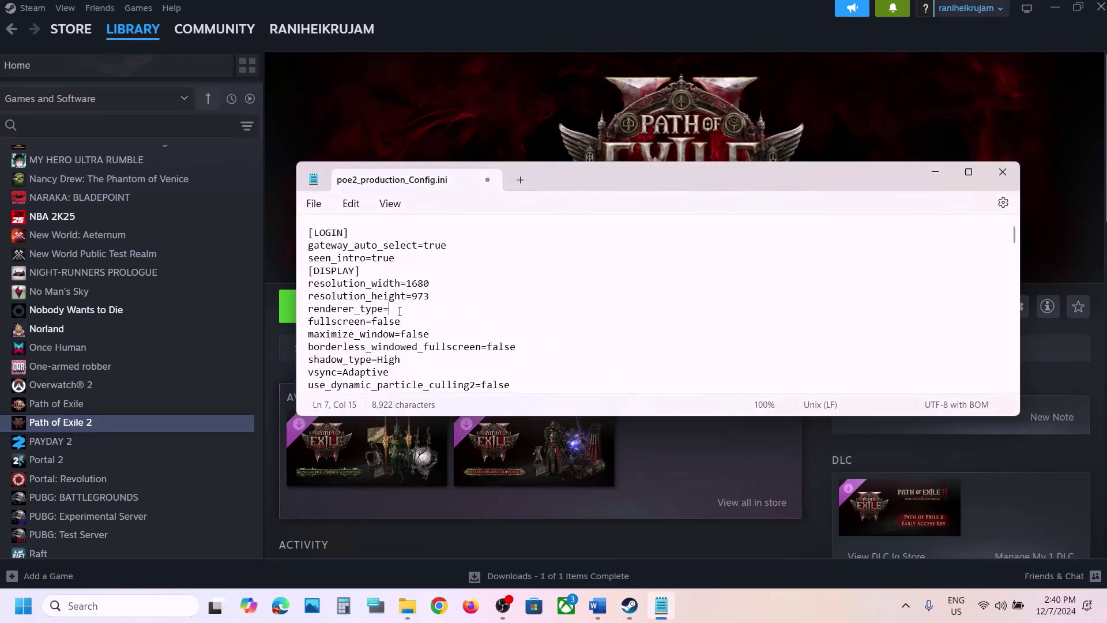
key("ctrl+v")
left_click(314, 206)
left_click(358, 312)
left_click(379, 92)
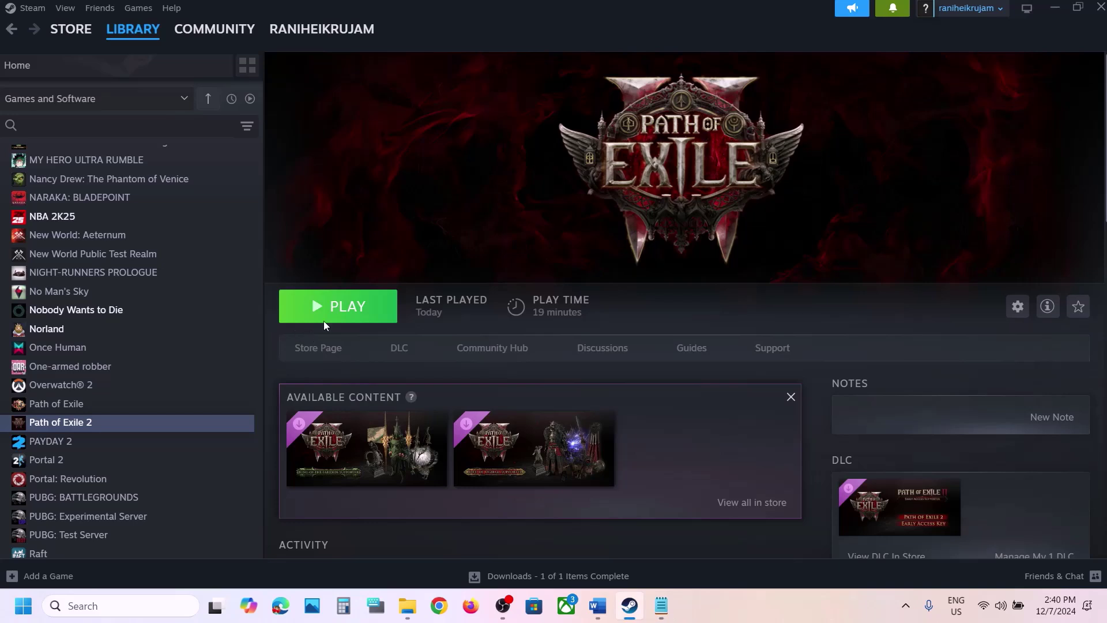
Step: Set renderer_type back to DirectX12 in the config file and save it
left_click(661, 606)
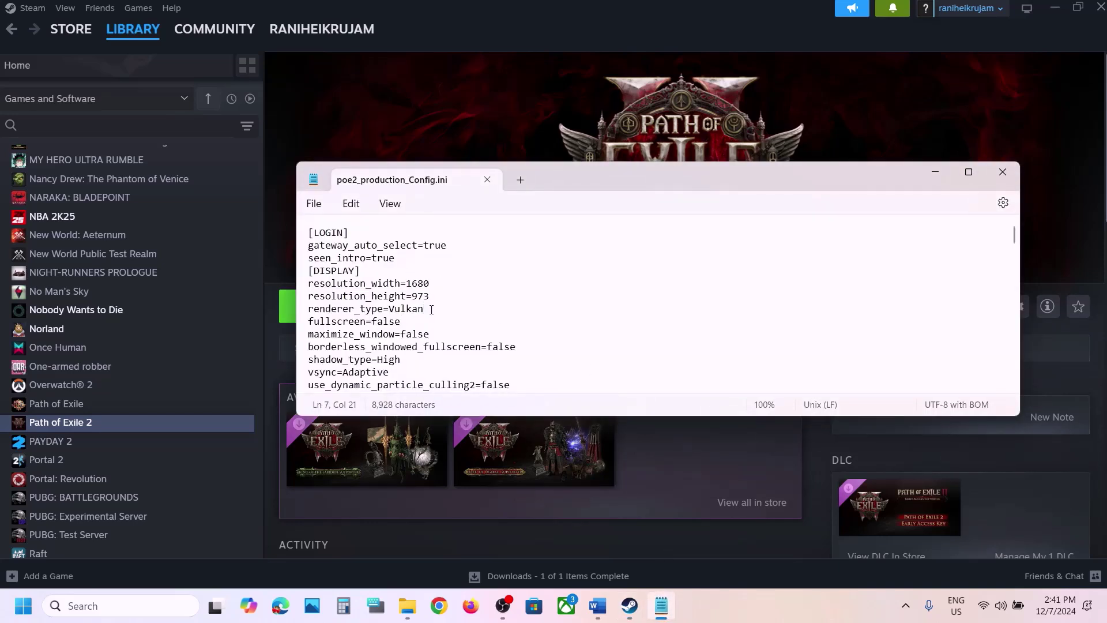
key("BackSpace")
key("BackSpace")
type("12")
left_click(314, 204)
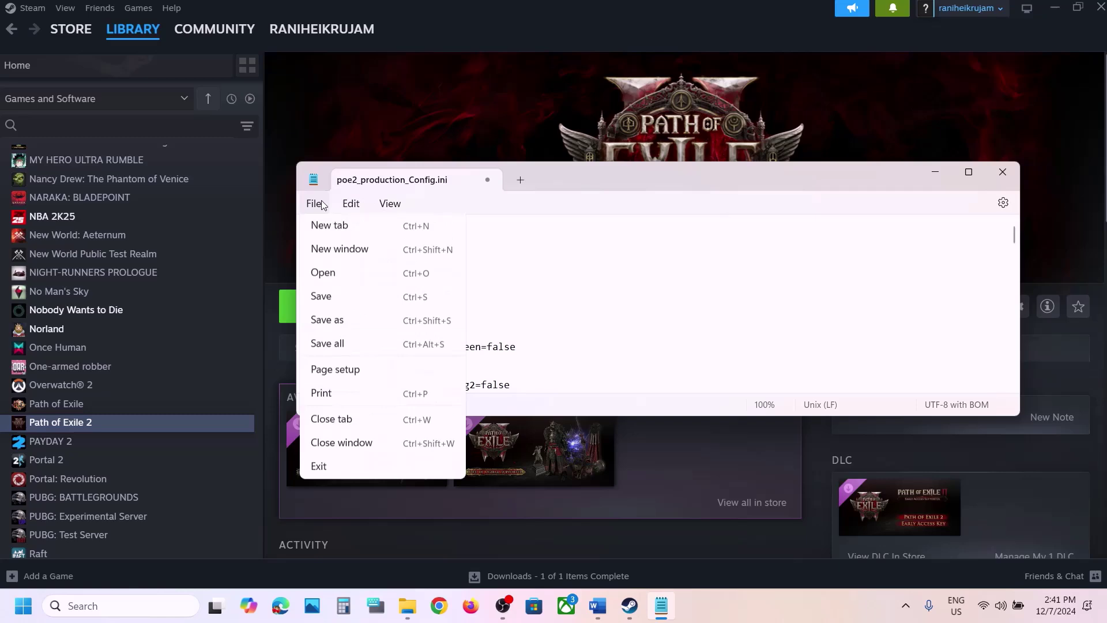
left_click(328, 293)
left_click(516, 113)
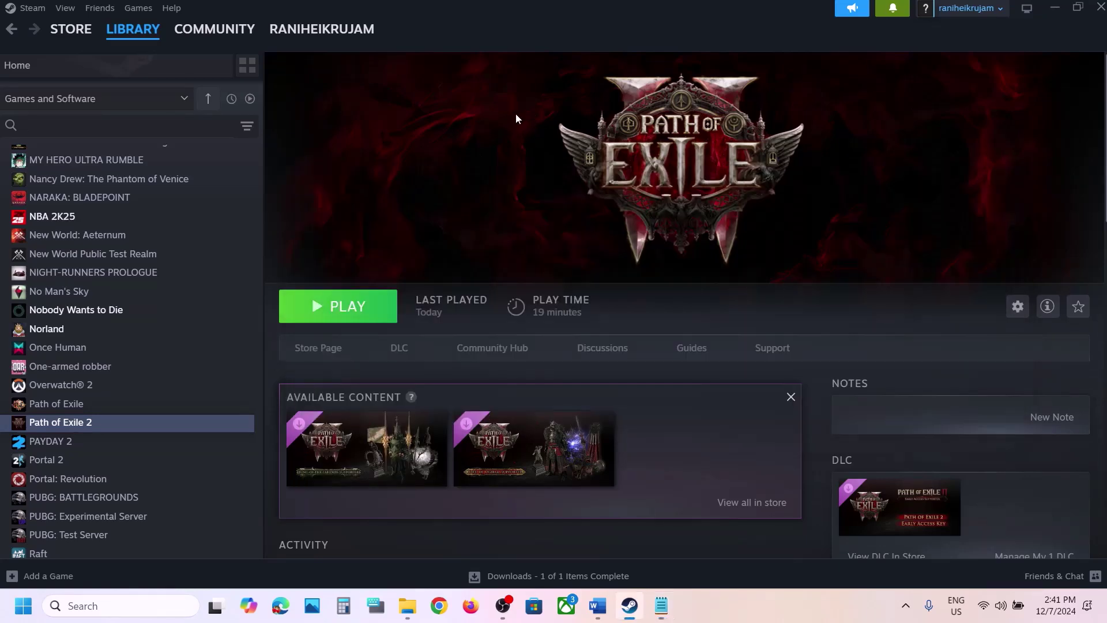
Step: Switch to the Word notes and select the Step 2 text "Set multithreading to disabled"
left_click(597, 606)
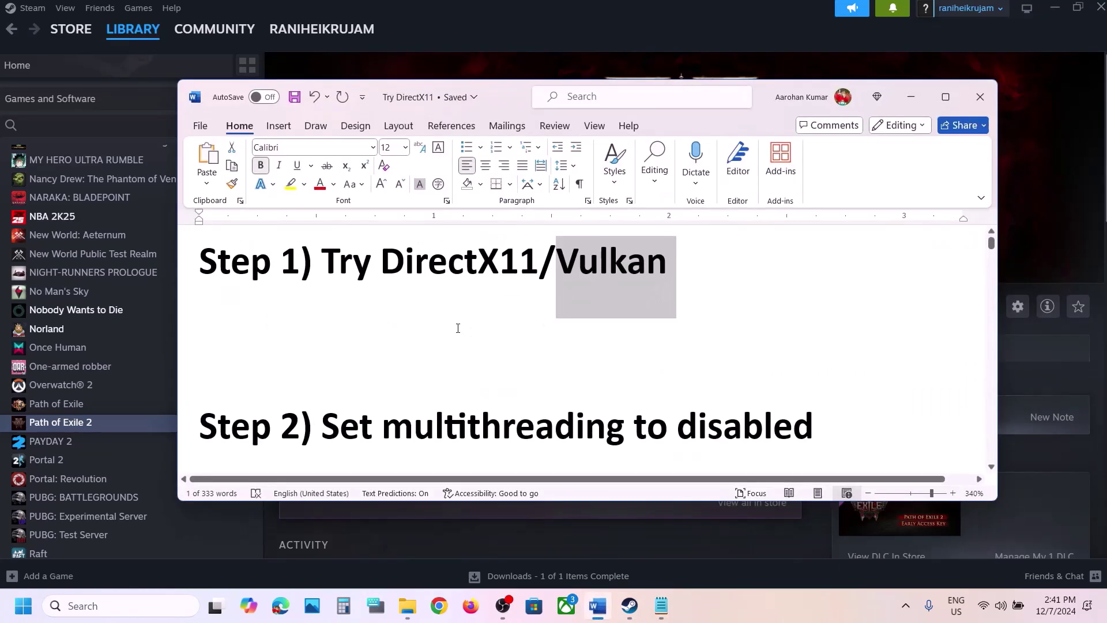
scroll(457, 328, "down", 1)
scroll(458, 328, "down", 2)
scroll(458, 324, "up", 2)
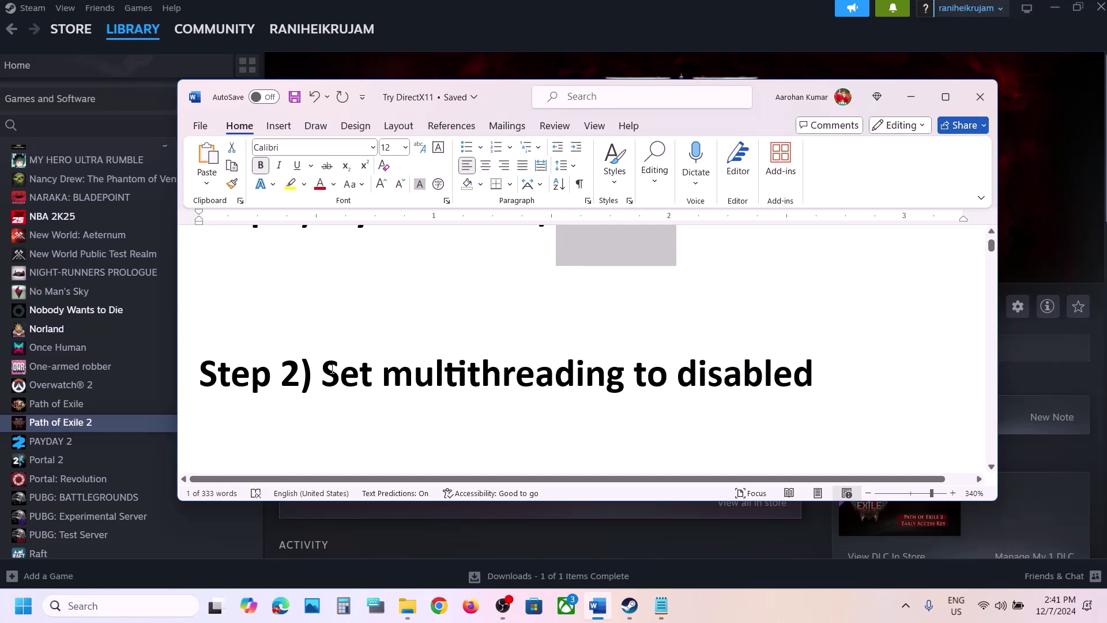
left_click_drag(329, 372, 814, 375)
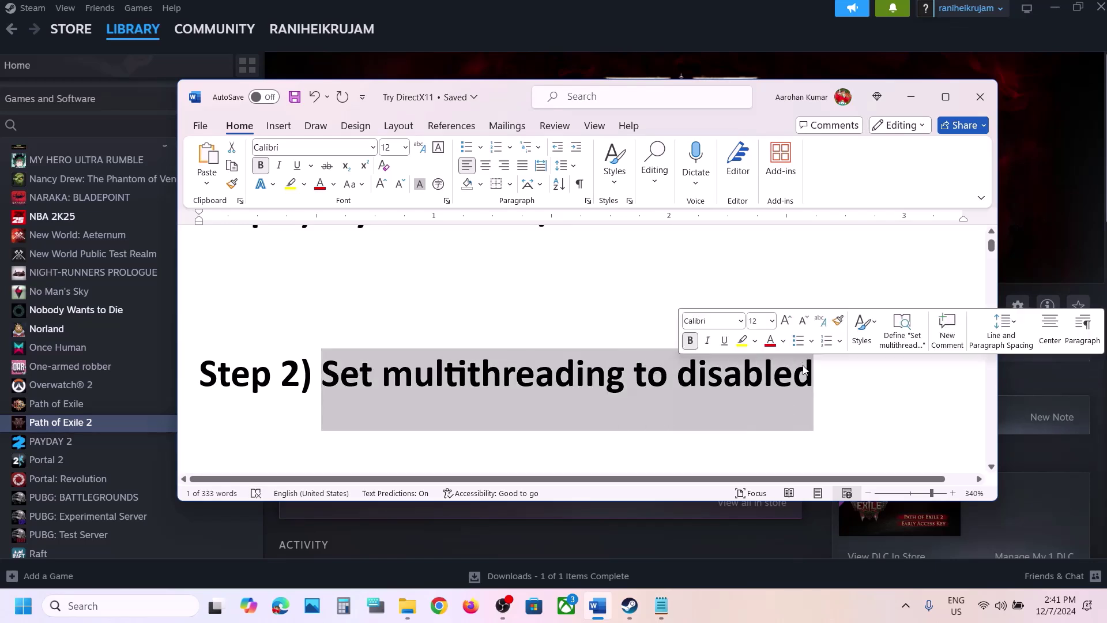
Step: Reopen poe2_production_Config from File Explorer and search it for "multi" to locate the engine multithreading setting
left_click(407, 605)
double_click(202, 174)
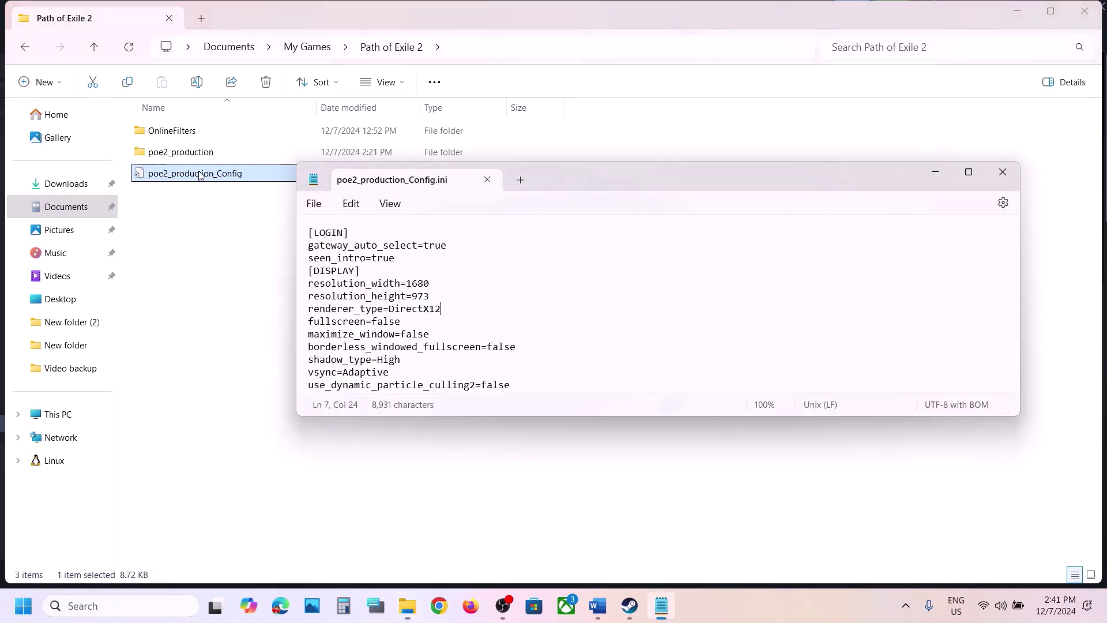
scroll(451, 289, "down", 5)
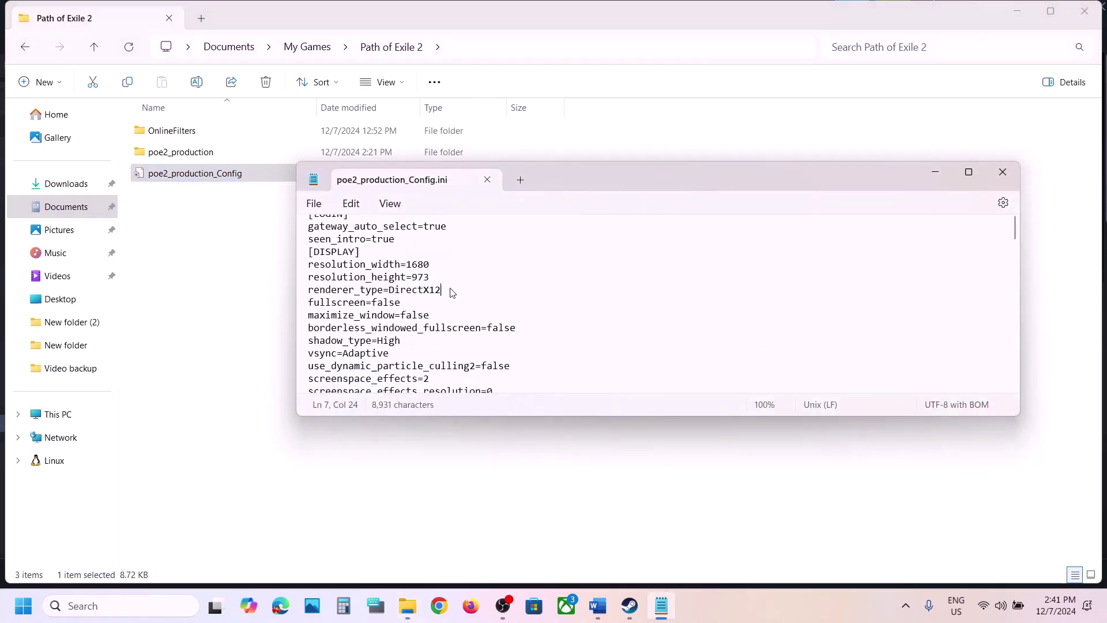
scroll(453, 293, "down", 3)
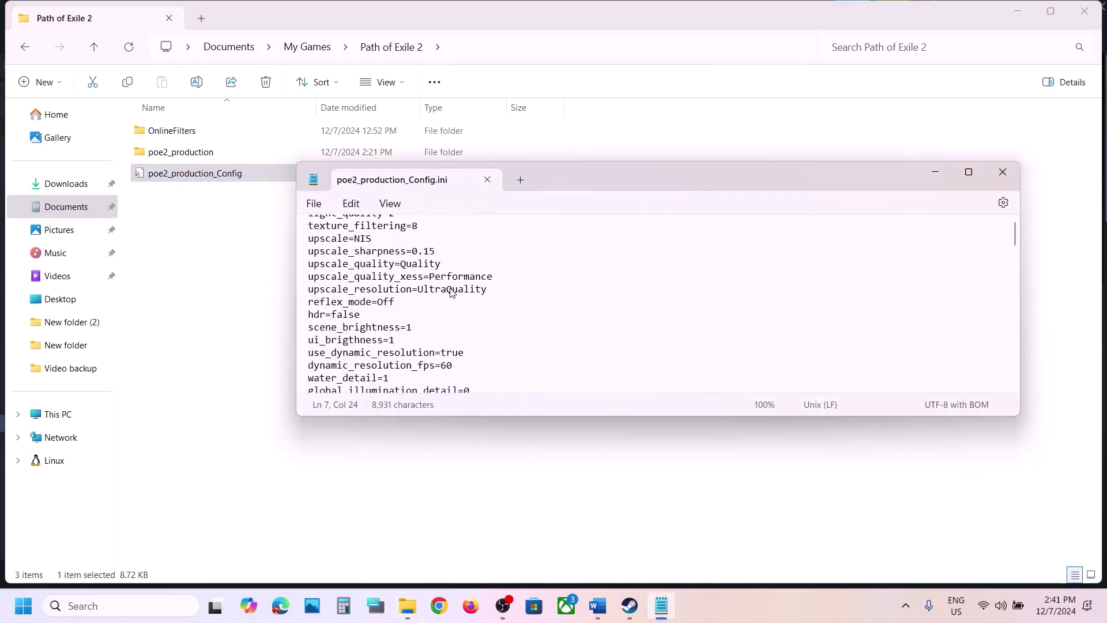
scroll(451, 316, "down", 1)
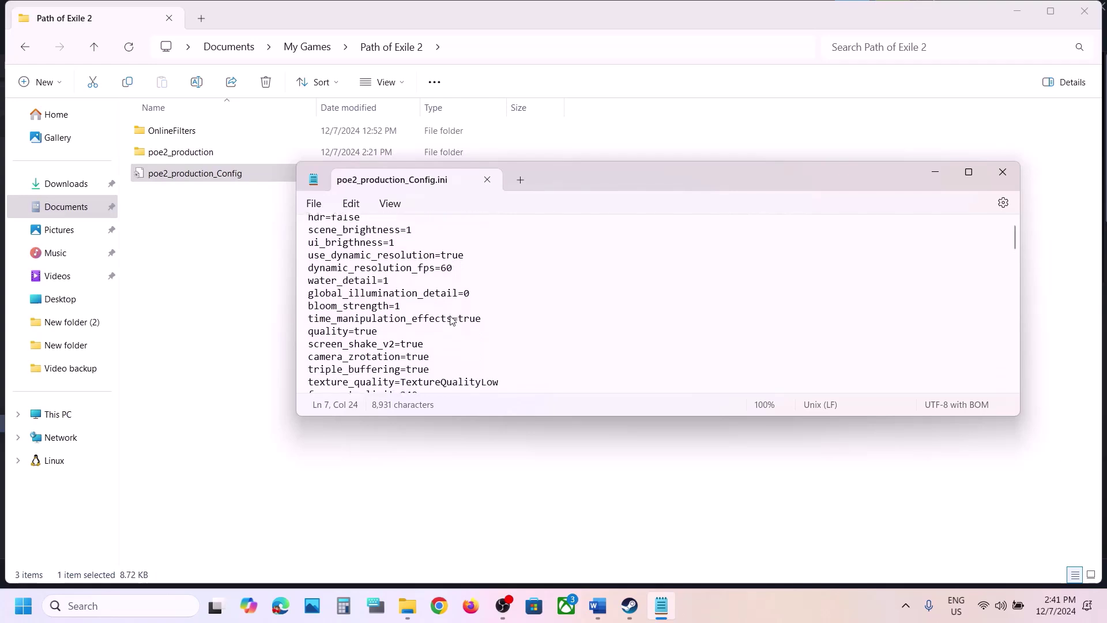
key("ctrl+f")
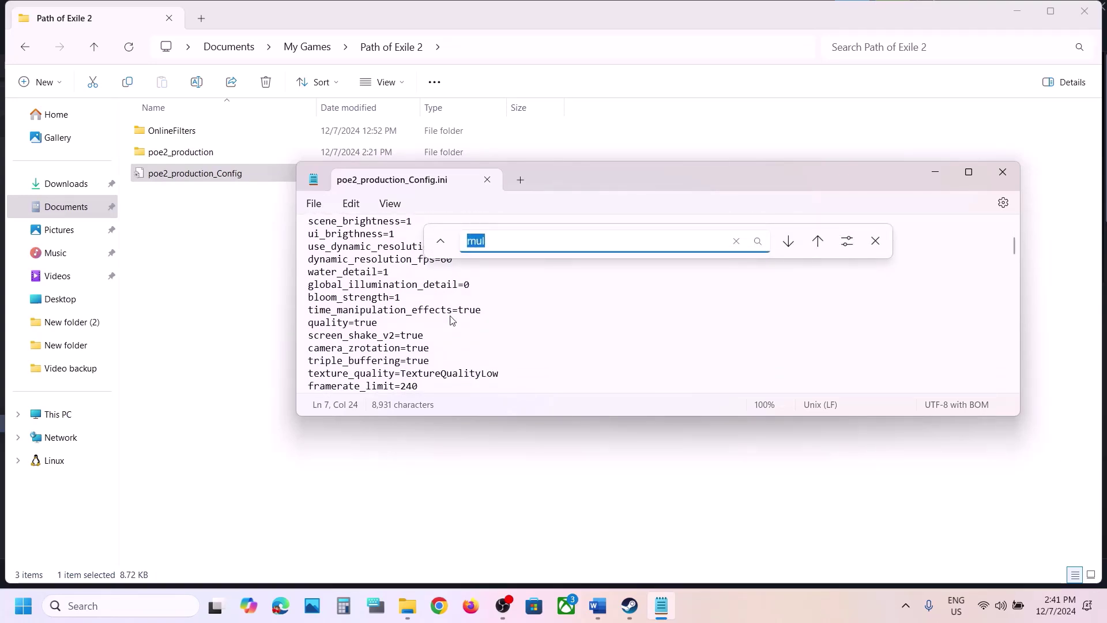
key("Right")
key("Return")
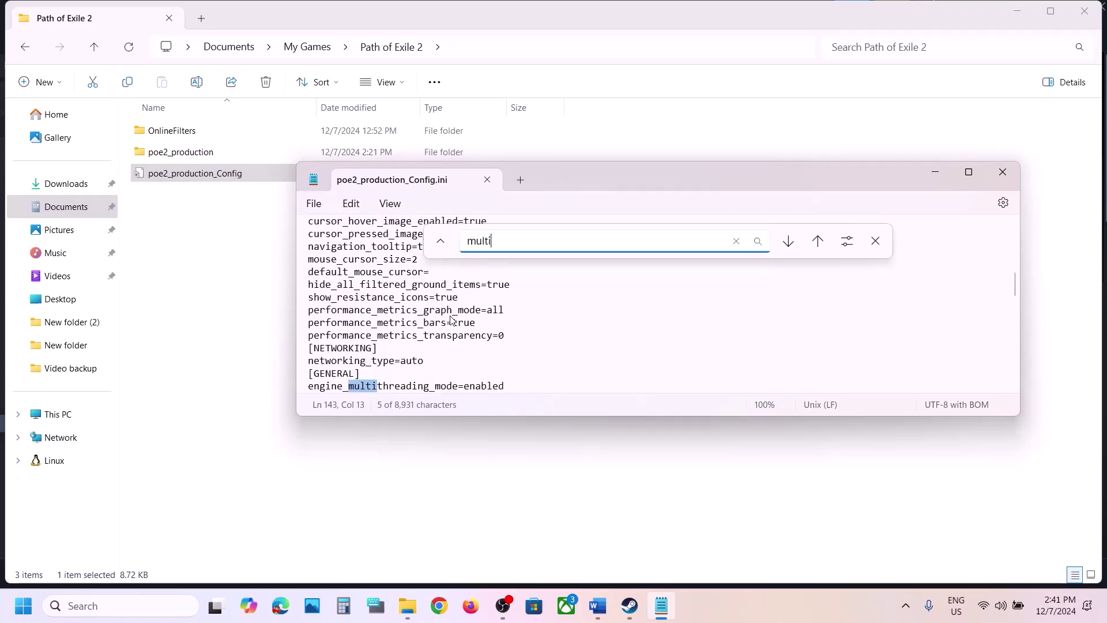
left_click(875, 241)
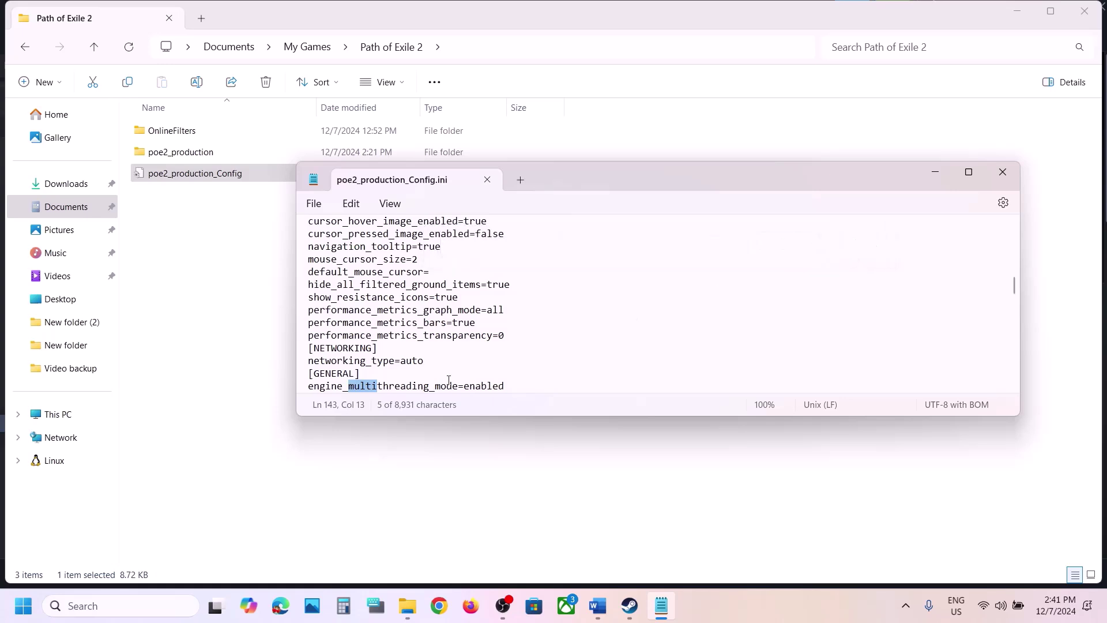
scroll(420, 382, "down", 2)
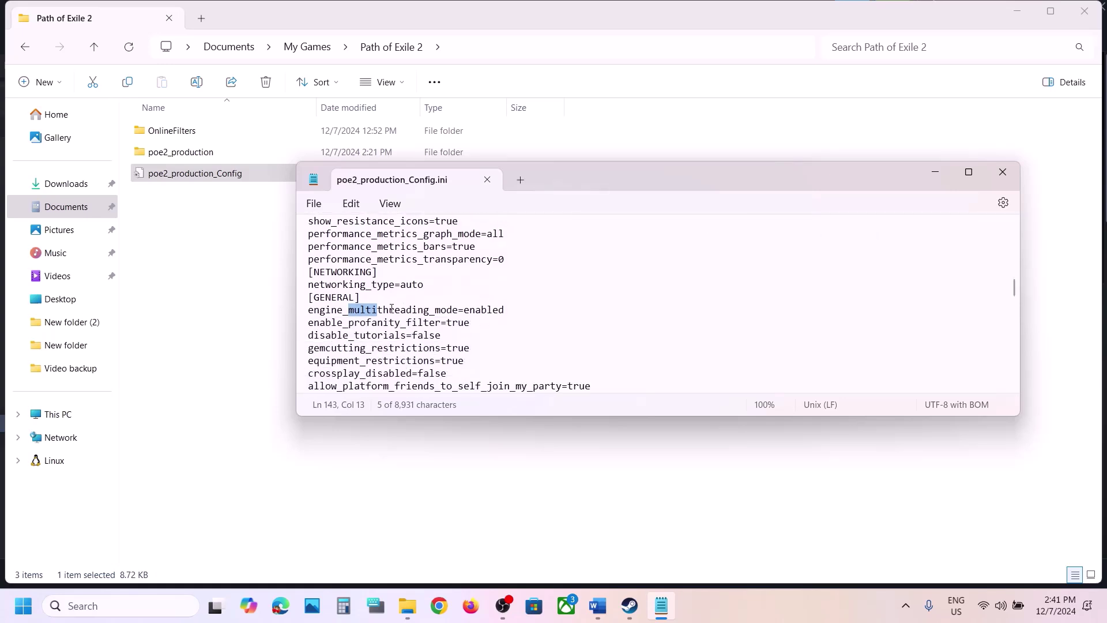
Step: Set engine_multithreading_mode to disabled and save the config file, then return to the Word notes
double_click(482, 311)
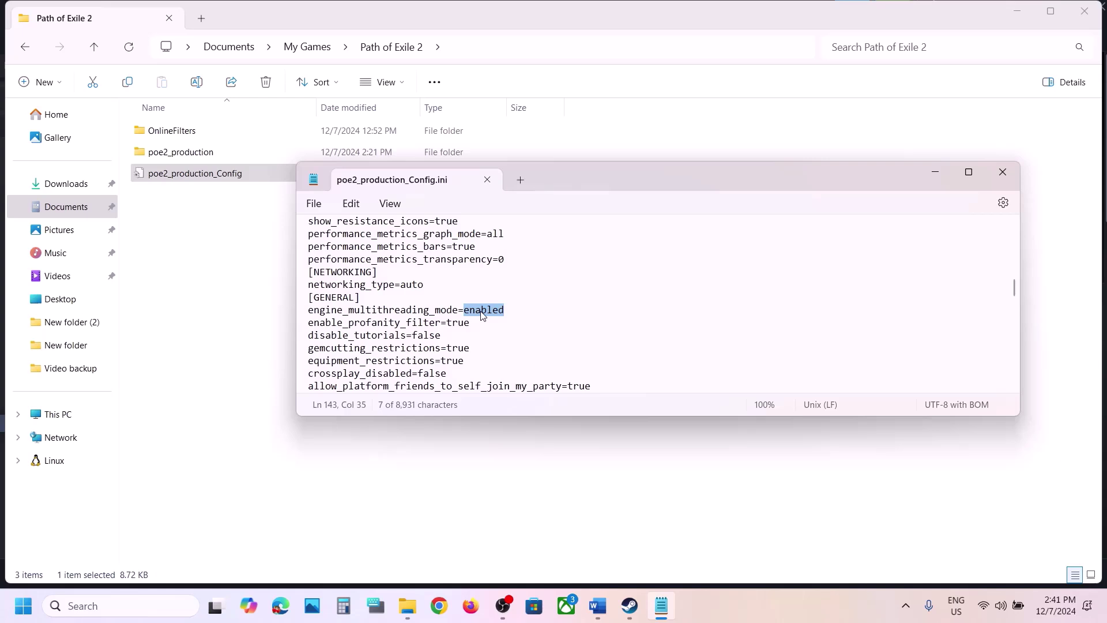
type("dis")
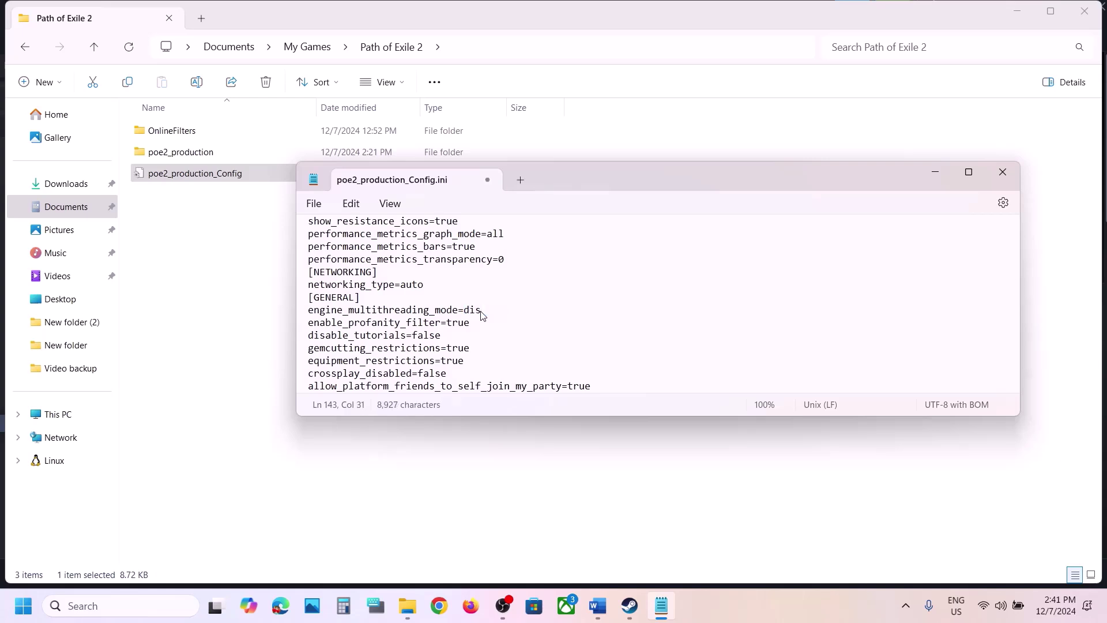
type("abled")
left_click(316, 209)
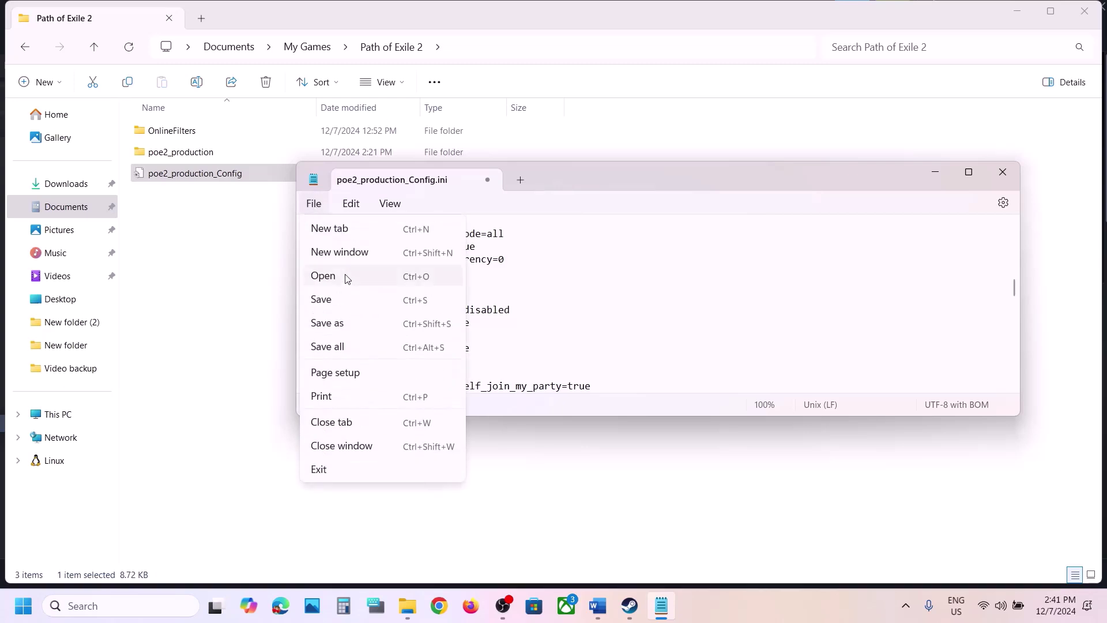
left_click(322, 298)
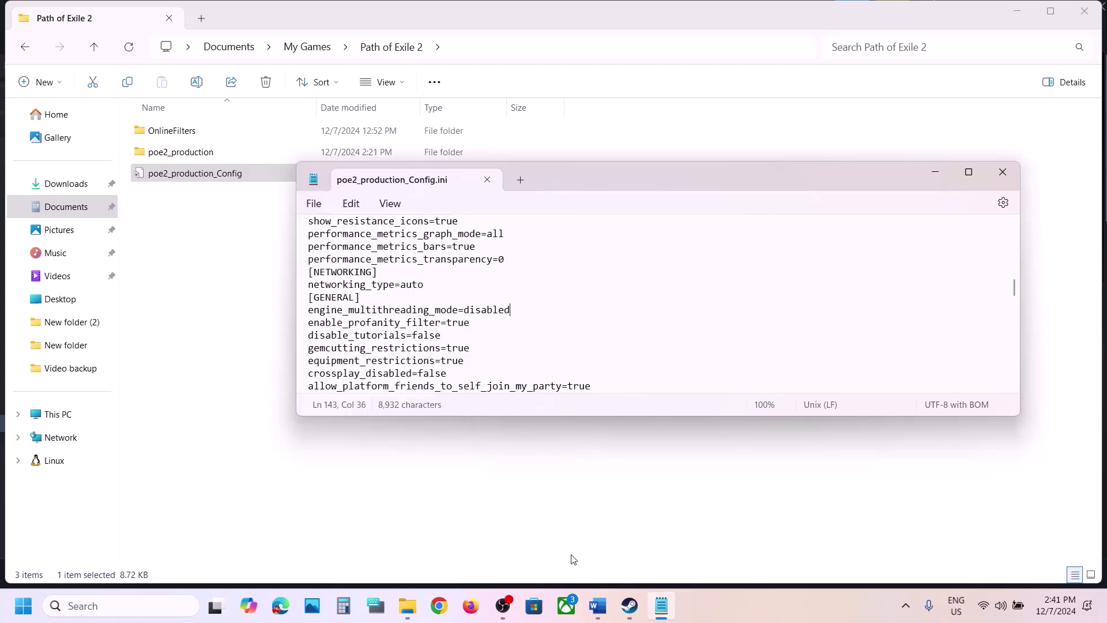
left_click(631, 611)
left_click(595, 613)
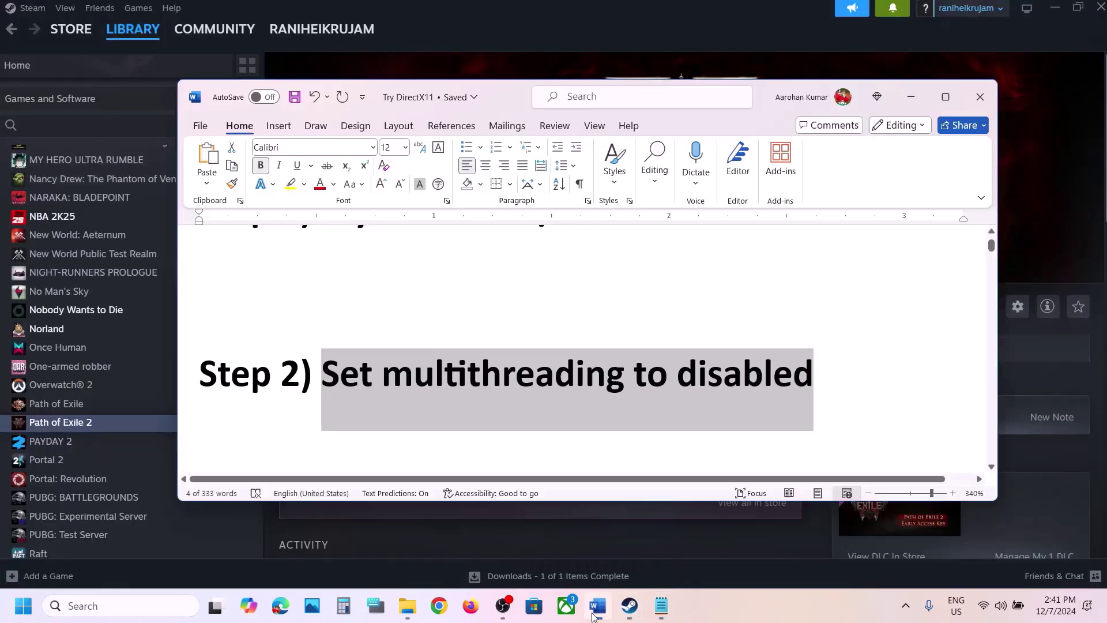
Step: Maximize the Word notes and select the Step 3 text "Delete poe2_production_Config file"
scroll(470, 362, "down", 3)
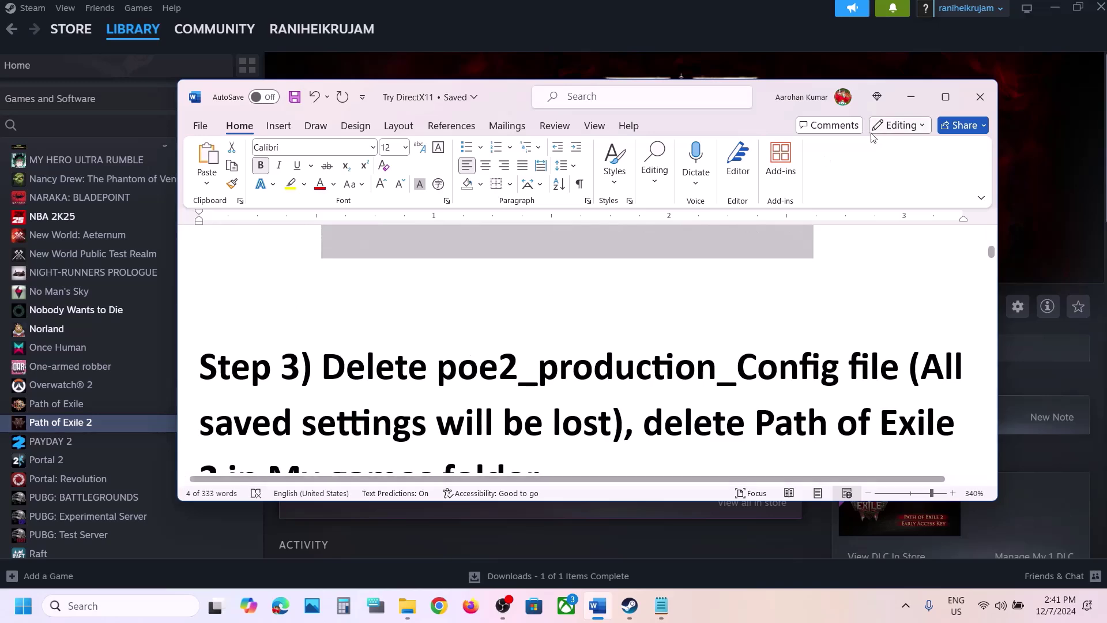
left_click(944, 97)
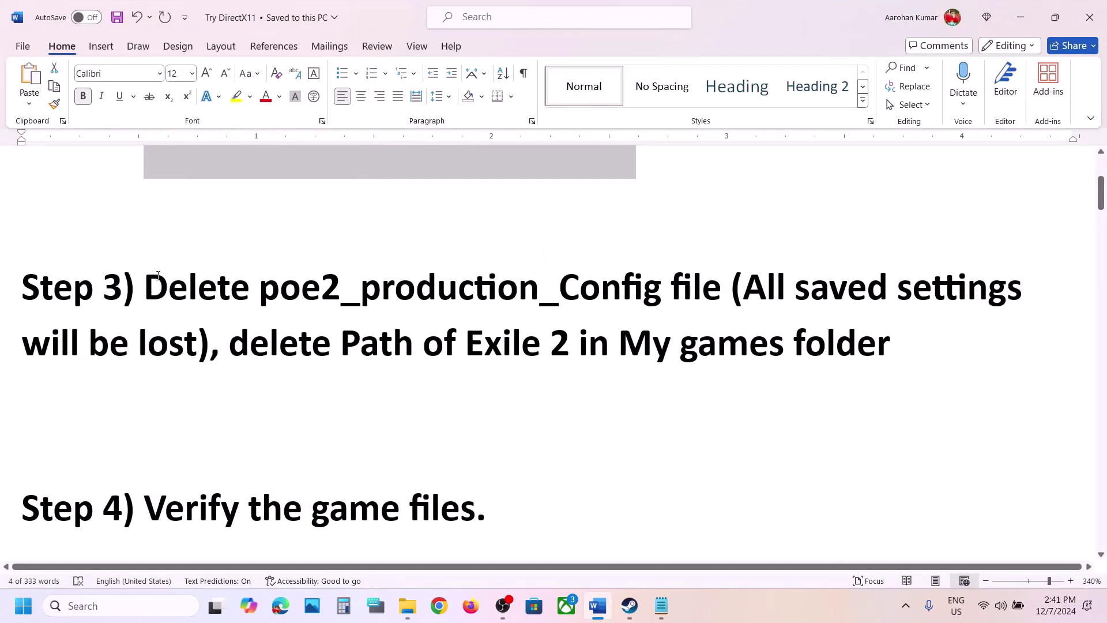
left_click_drag(156, 283, 749, 262)
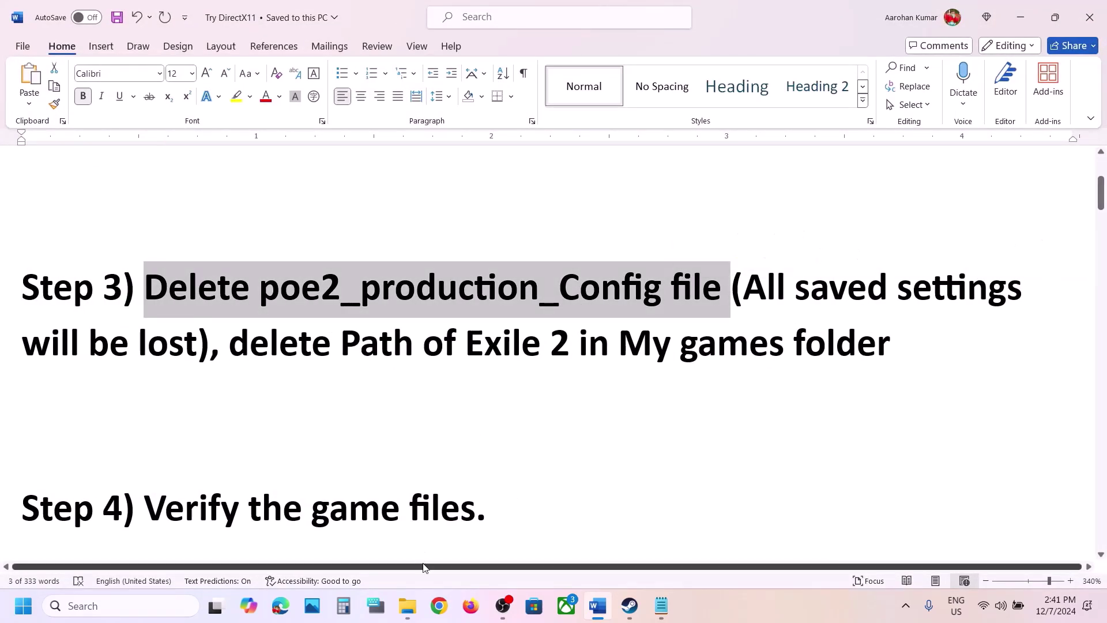
Step: In File Explorer, go to Documents > My Games > Path of Exile 2 and show the available actions for the poe2_production_Config file
left_click(406, 606)
left_click(62, 208)
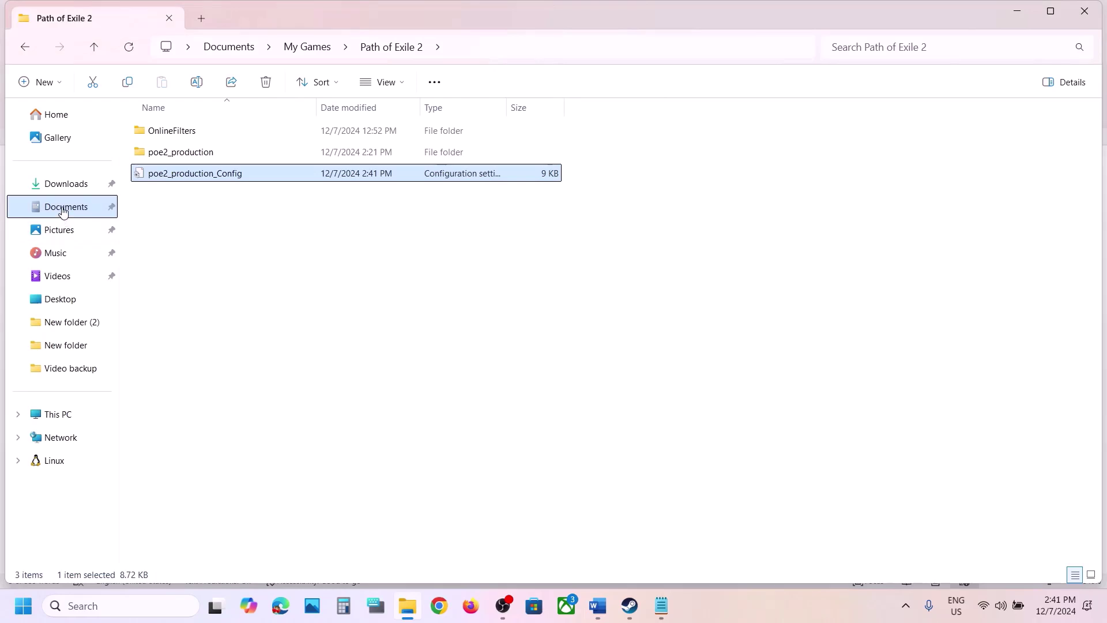
double_click(317, 176)
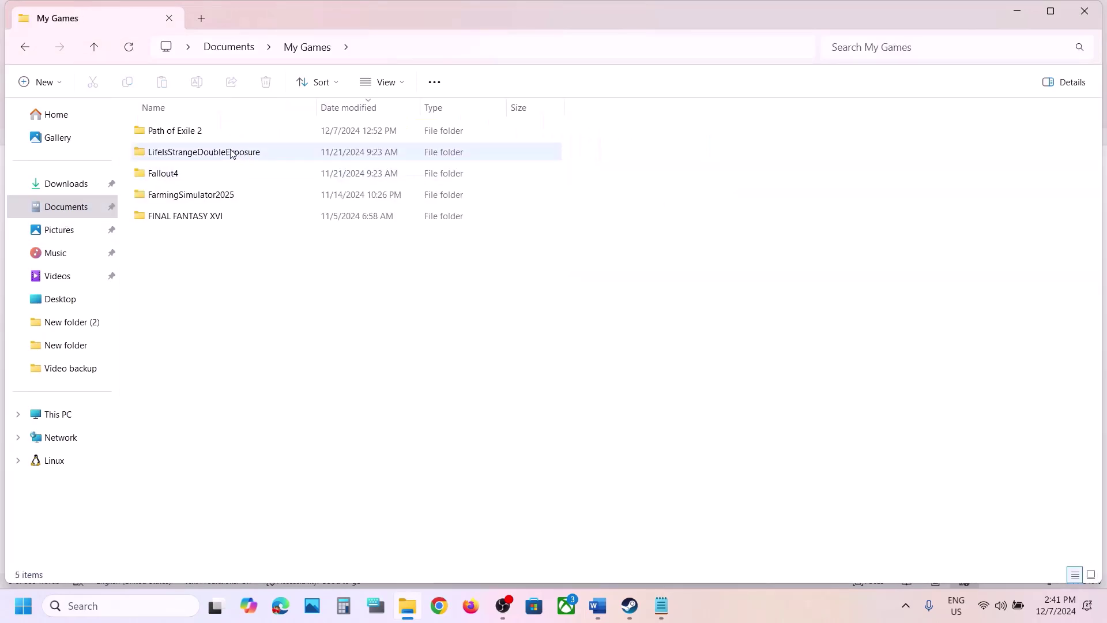
left_click(182, 136)
double_click(182, 136)
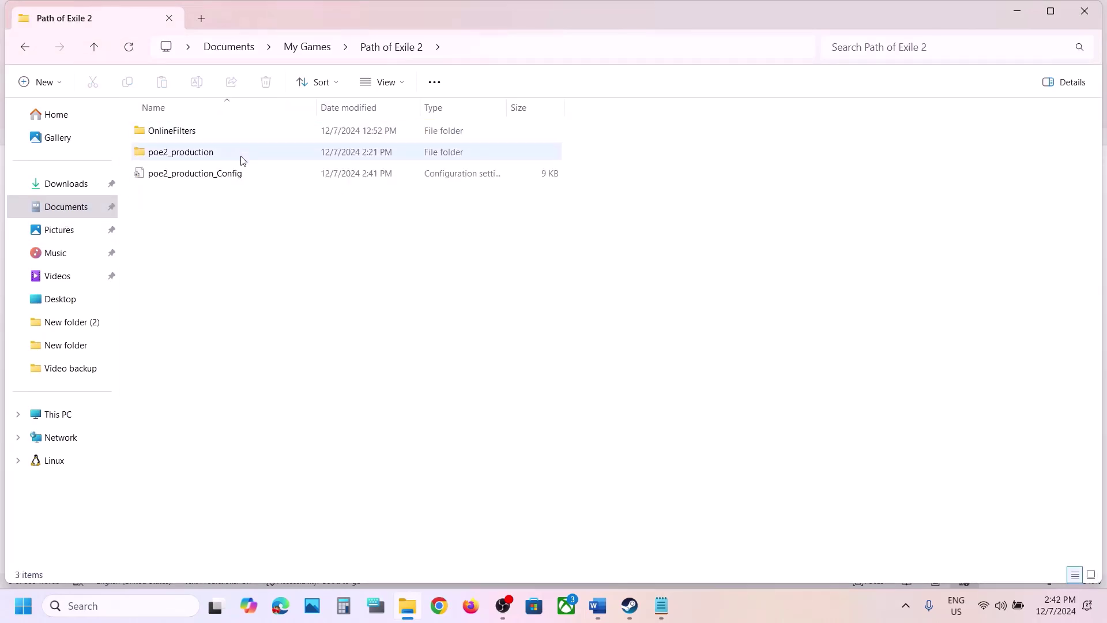
left_click(209, 177)
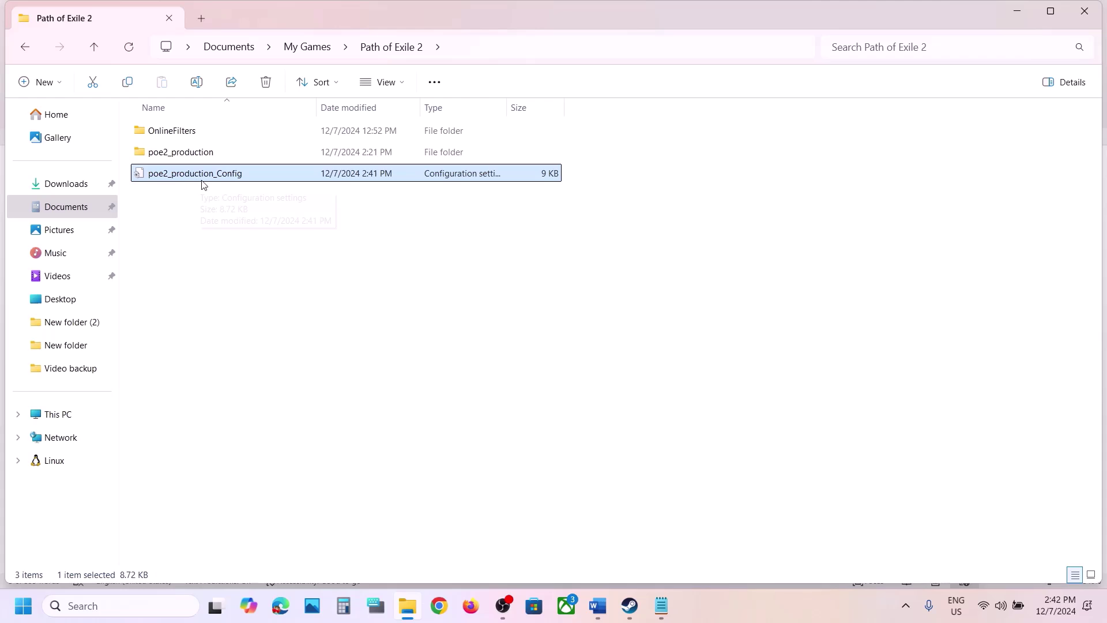
right_click(203, 182)
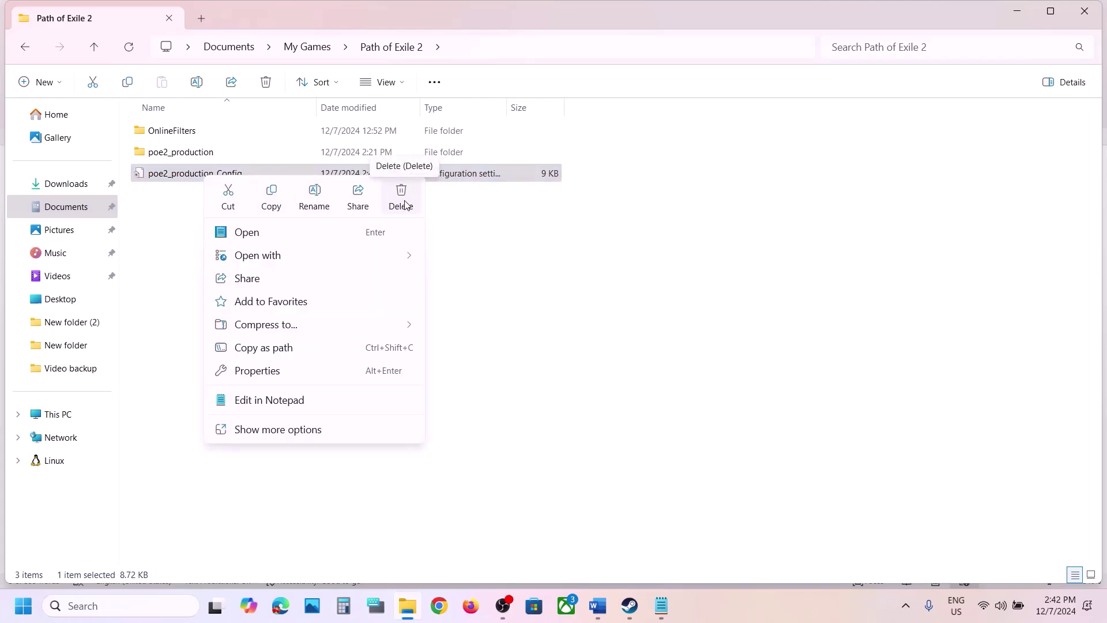
Step: Return to the Word notes and highlight the Step 3 warning about lost saved settings, followed by "delete Path of Exile 2"
left_click(598, 606)
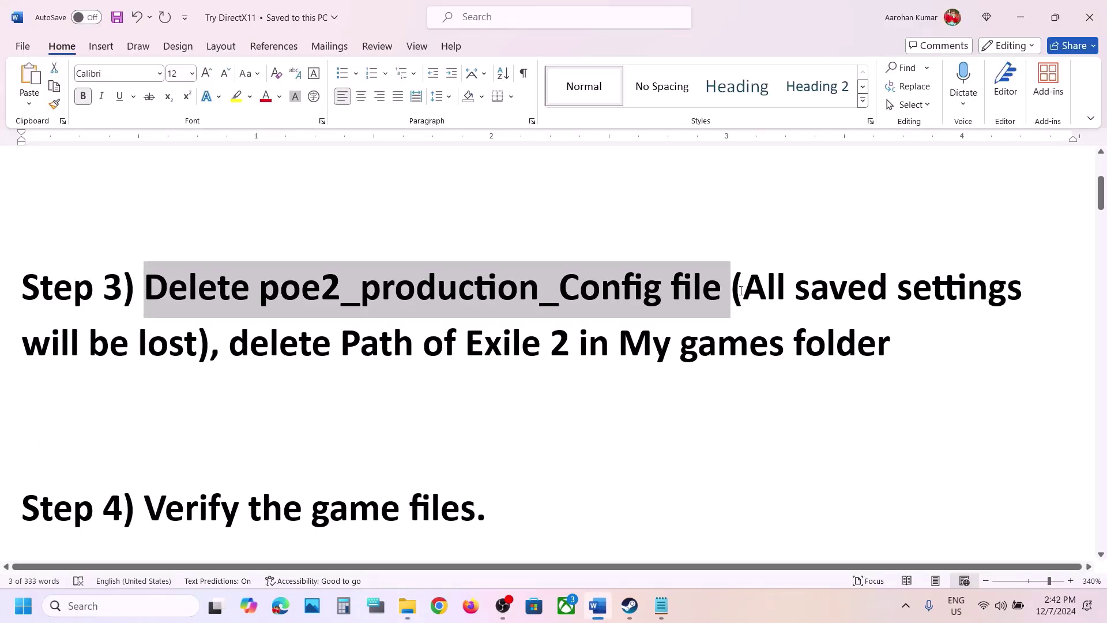
left_click_drag(742, 288, 168, 347)
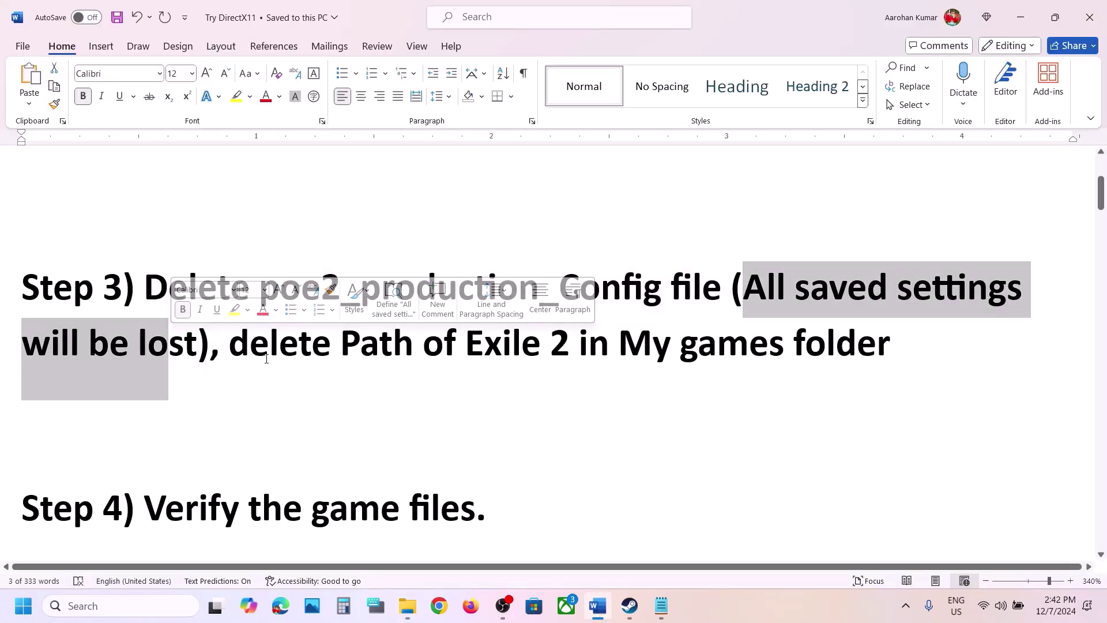
left_click_drag(242, 342, 565, 344)
Step: Go up to the My Games folder in File Explorer and look at the Path of Exile 2 folder's available actions without deleting it
left_click(1025, 26)
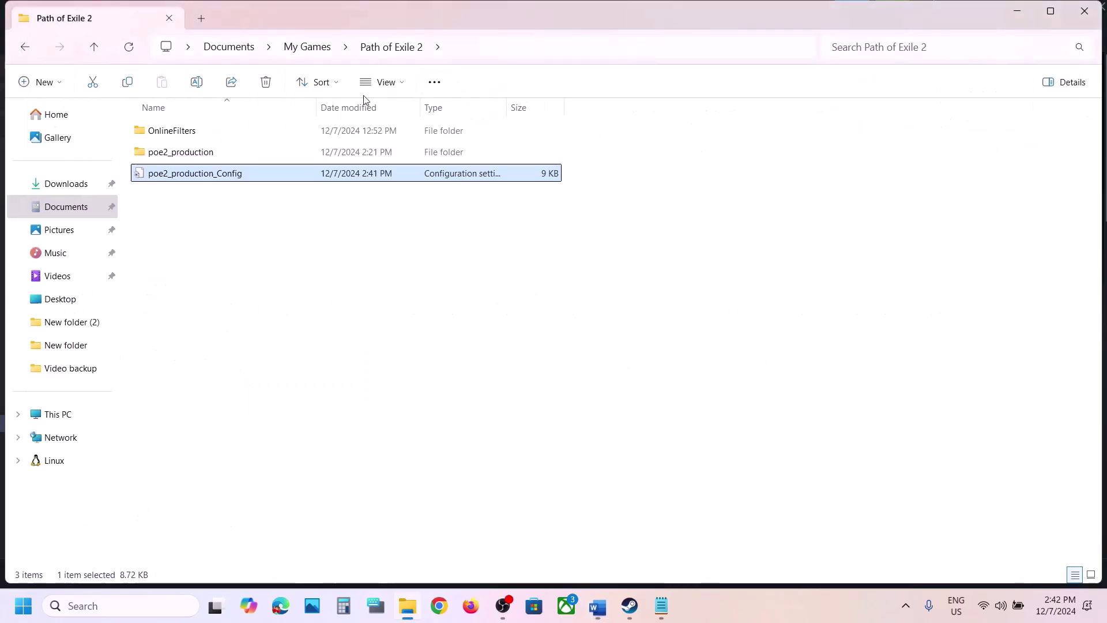
left_click(94, 47)
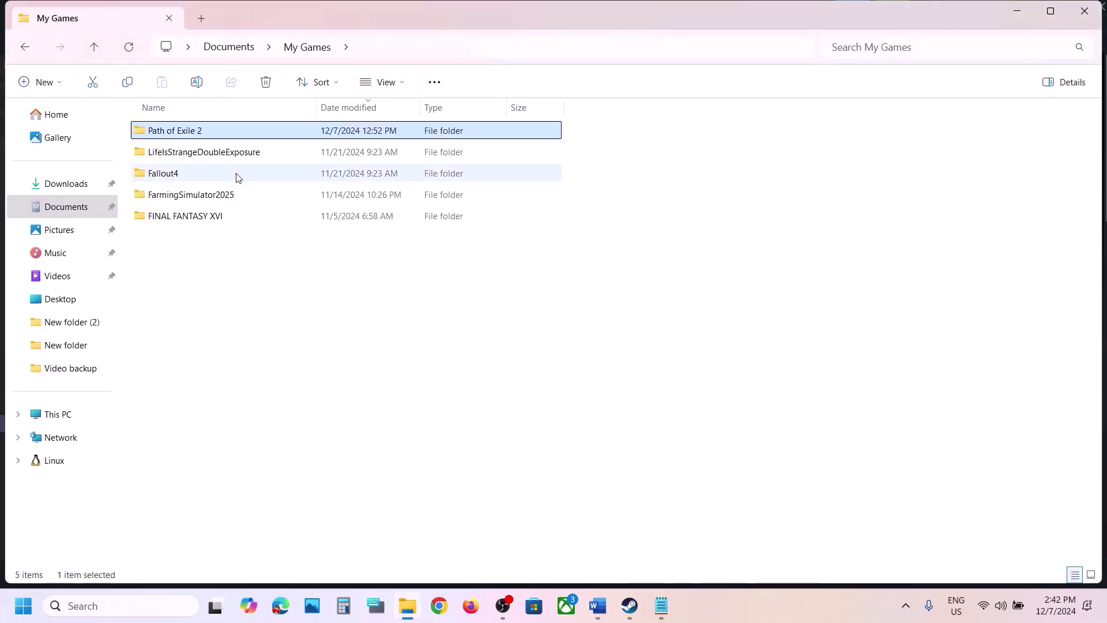
right_click(199, 134)
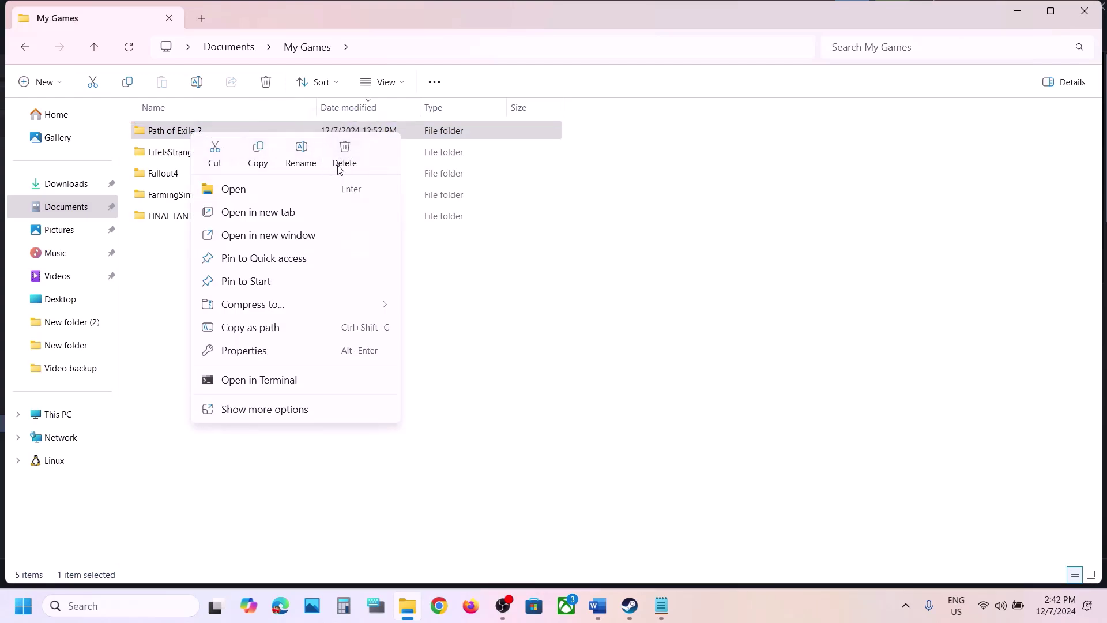
left_click(631, 475)
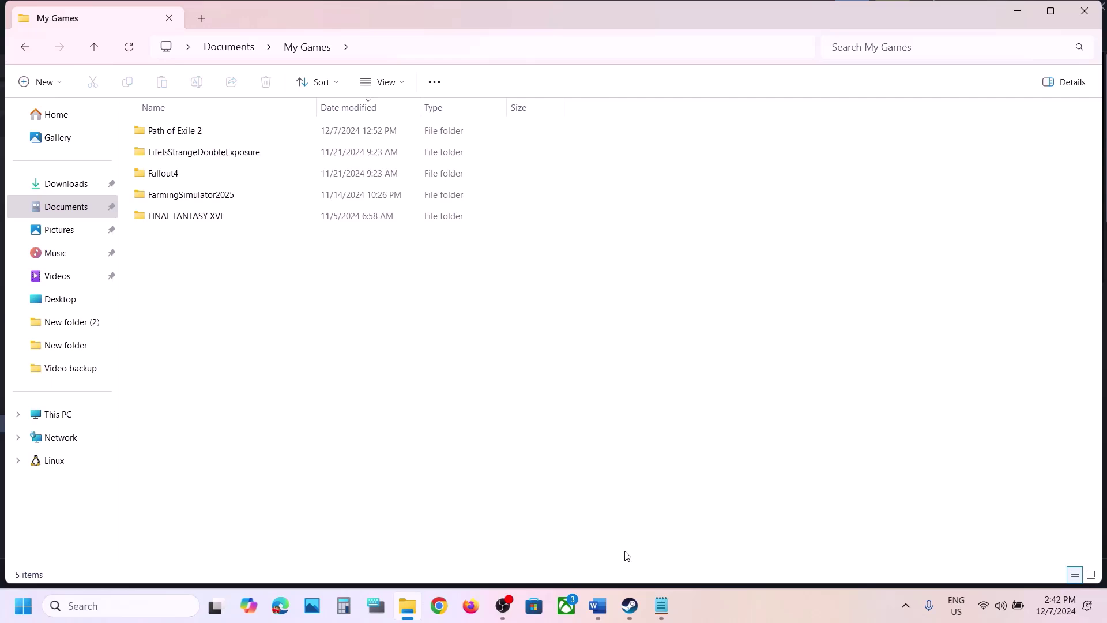
Step: Switch to the Word notes and select the Step 4 text "Verify the game files."
left_click(630, 605)
left_click(598, 606)
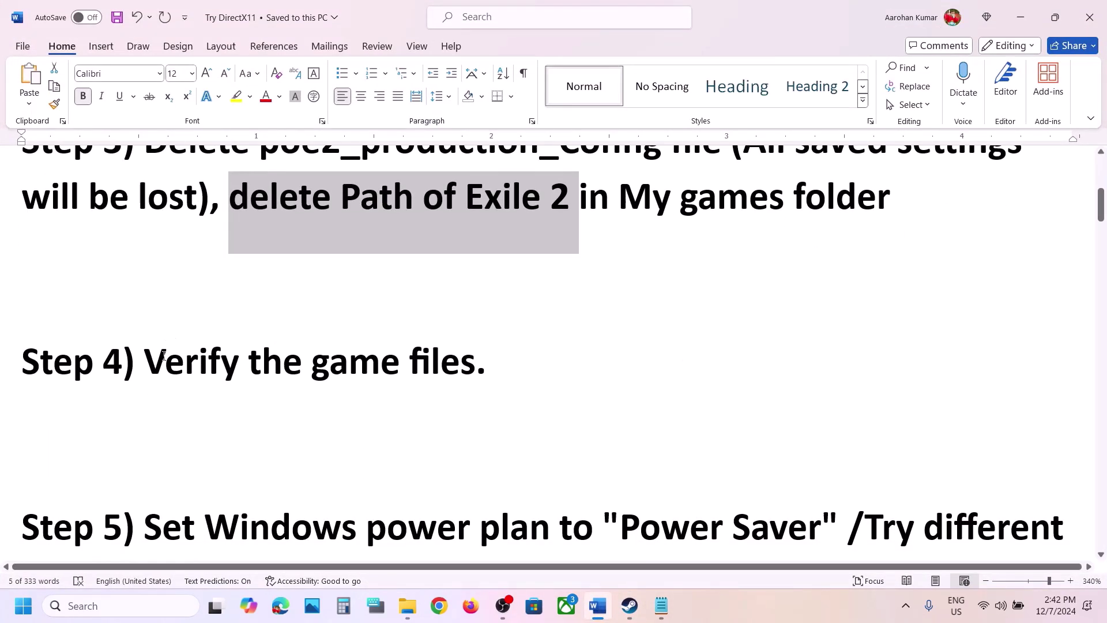
left_click_drag(163, 356, 496, 363)
Step: Switch to Steam and view the Installed Files properties of Path of Exile 2, where the game files can be verified
left_click(629, 606)
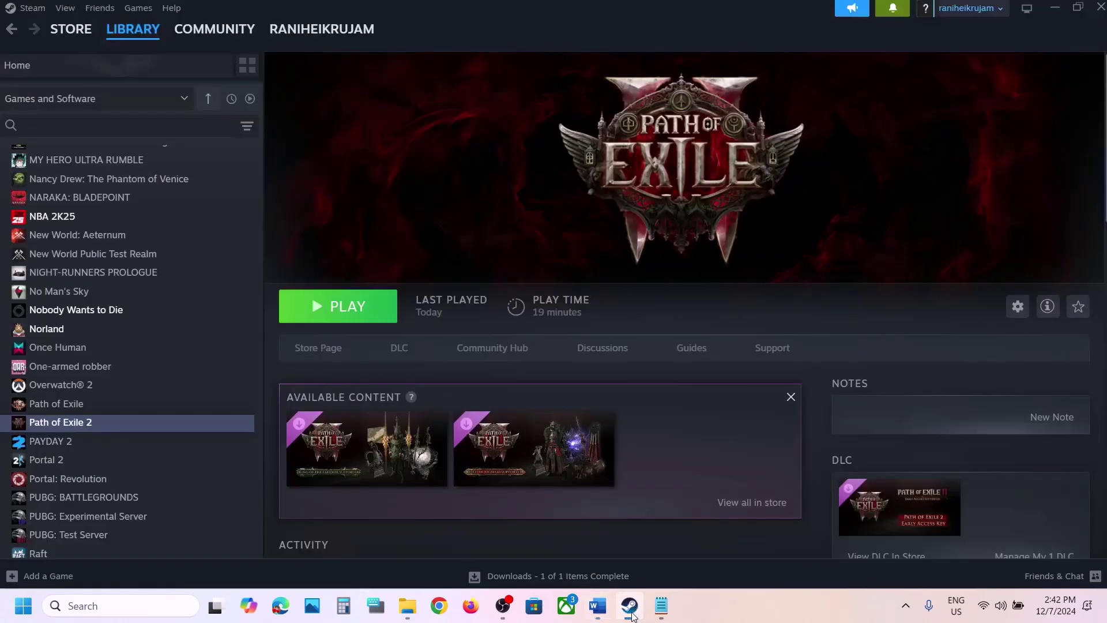
right_click(116, 423)
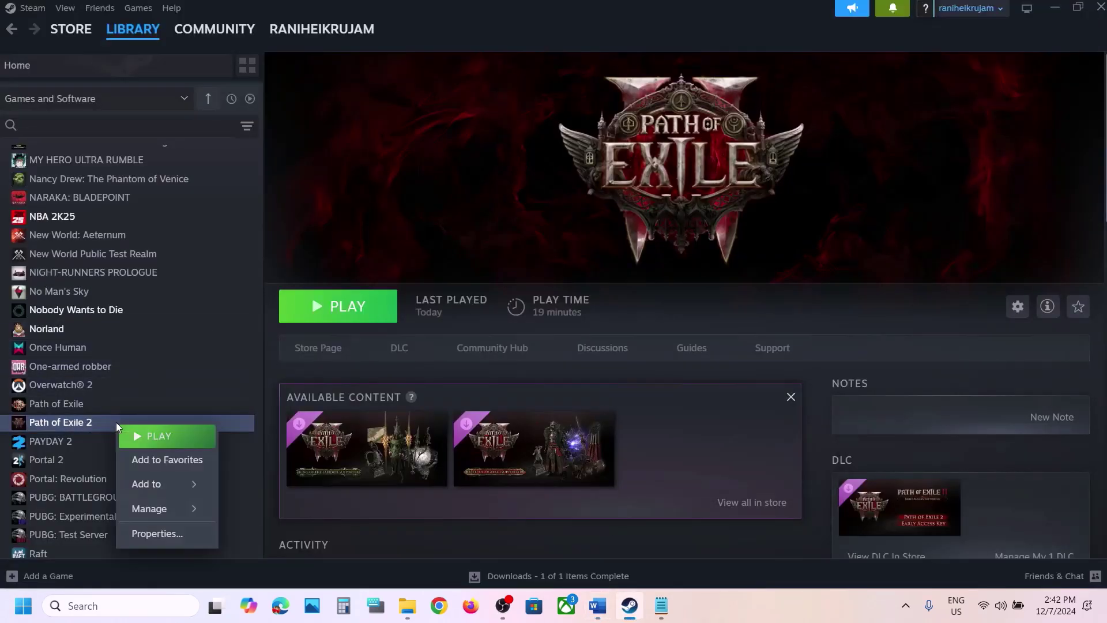
left_click(159, 534)
left_click(325, 202)
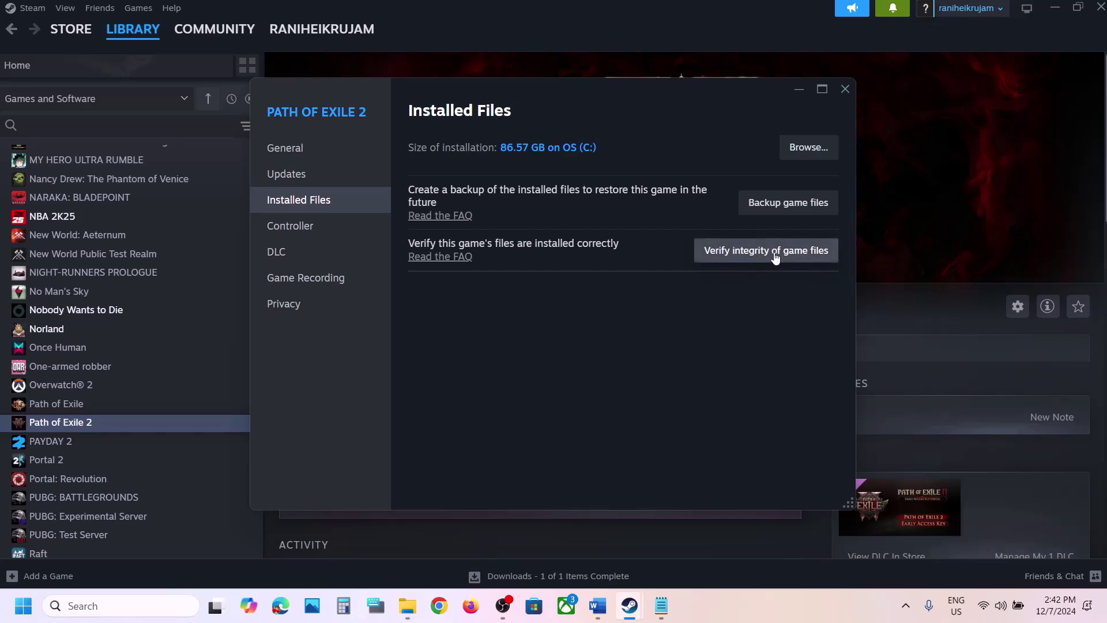
left_click(947, 206)
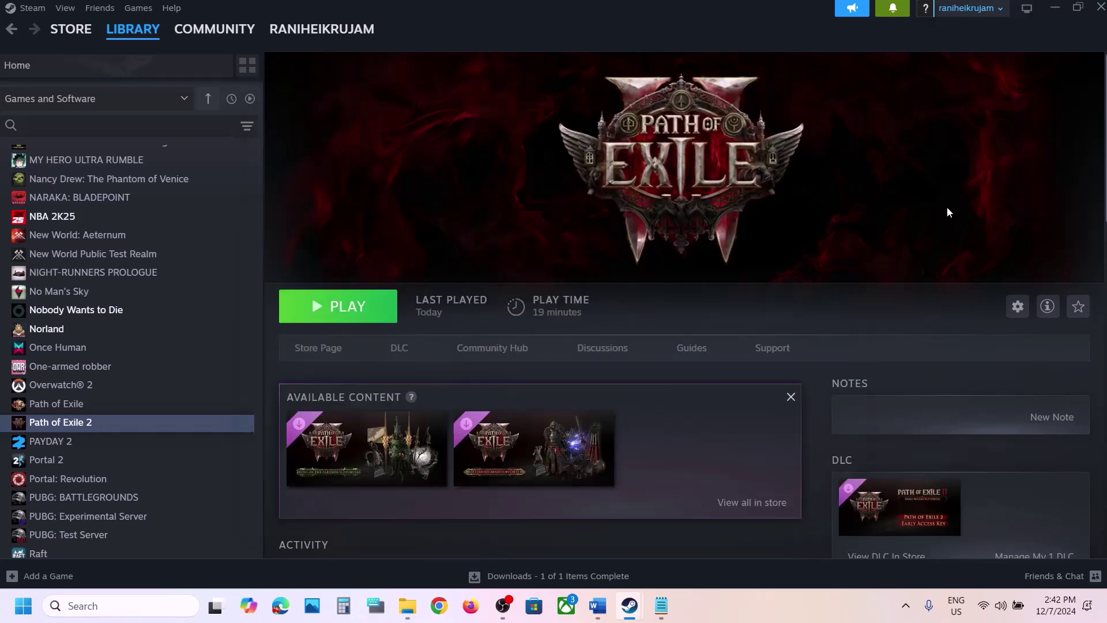
Step: Return to the Word notes and highlight the Step 5 text "Set Windows power plan to"
left_click(597, 606)
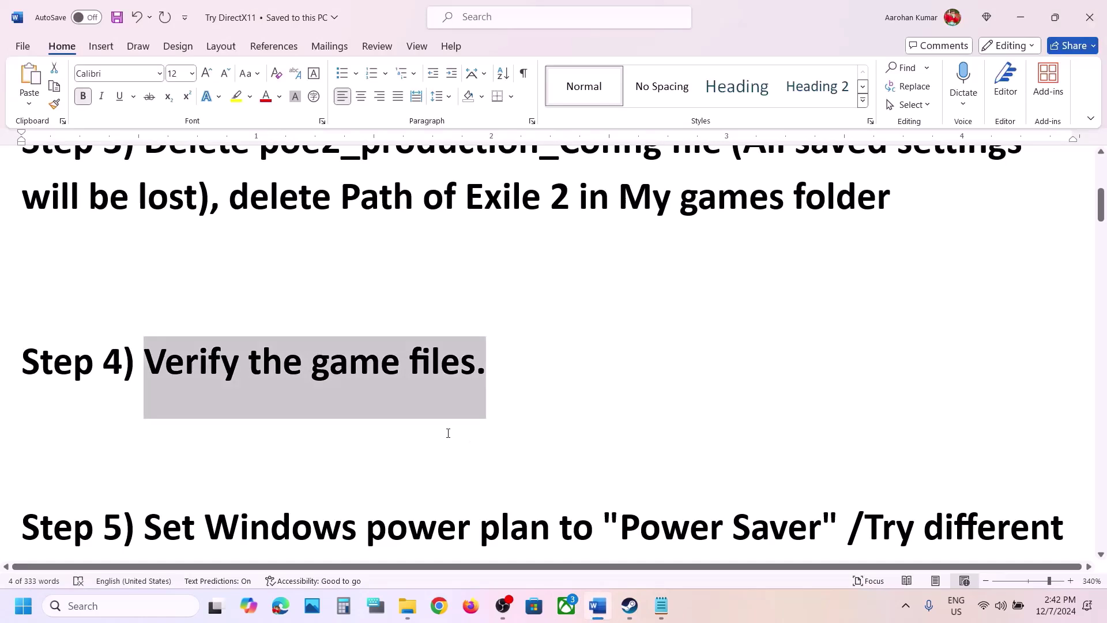
scroll(448, 433, "down", 1)
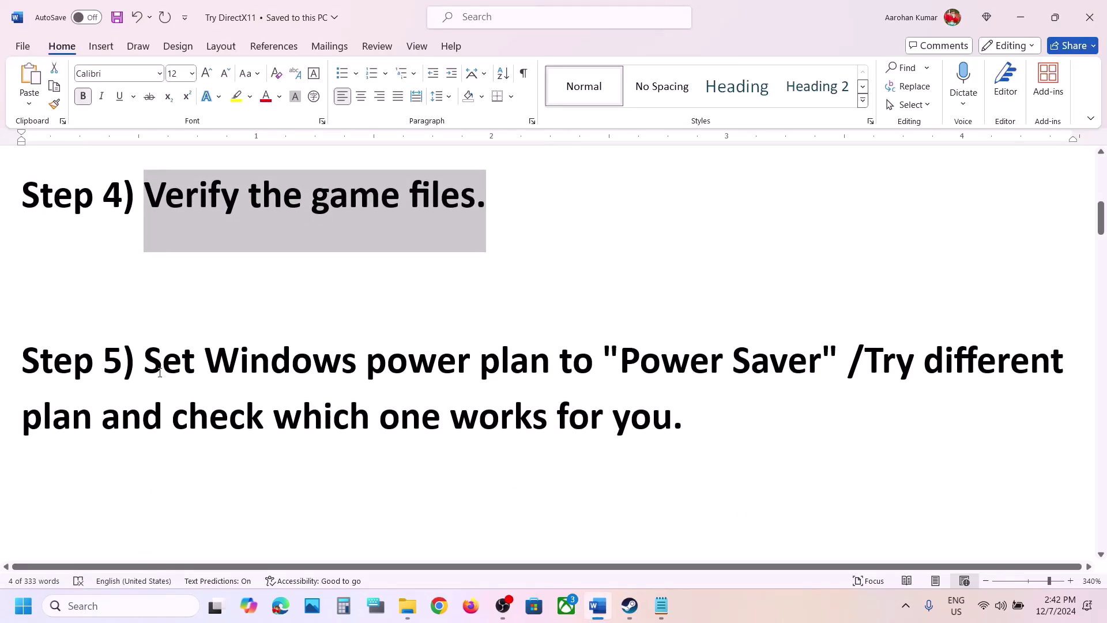
left_click_drag(160, 373, 601, 375)
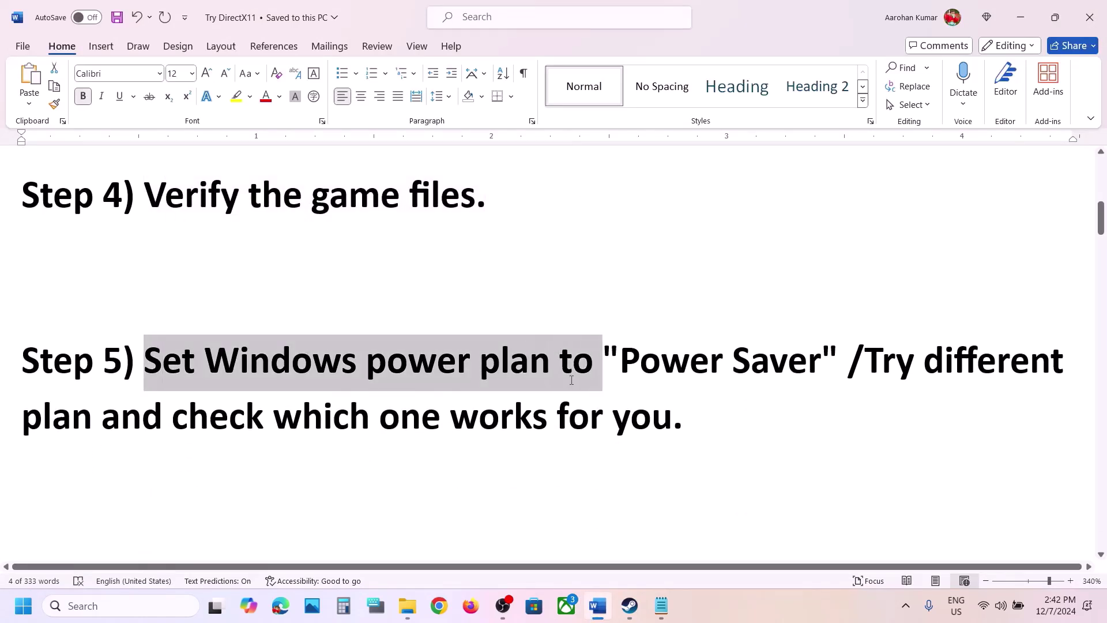
left_click(371, 424)
Step: Open Power Options under Hardware and Sound in Control Panel and view the Power Saver.jpg reference image of the power plans
left_click(102, 605)
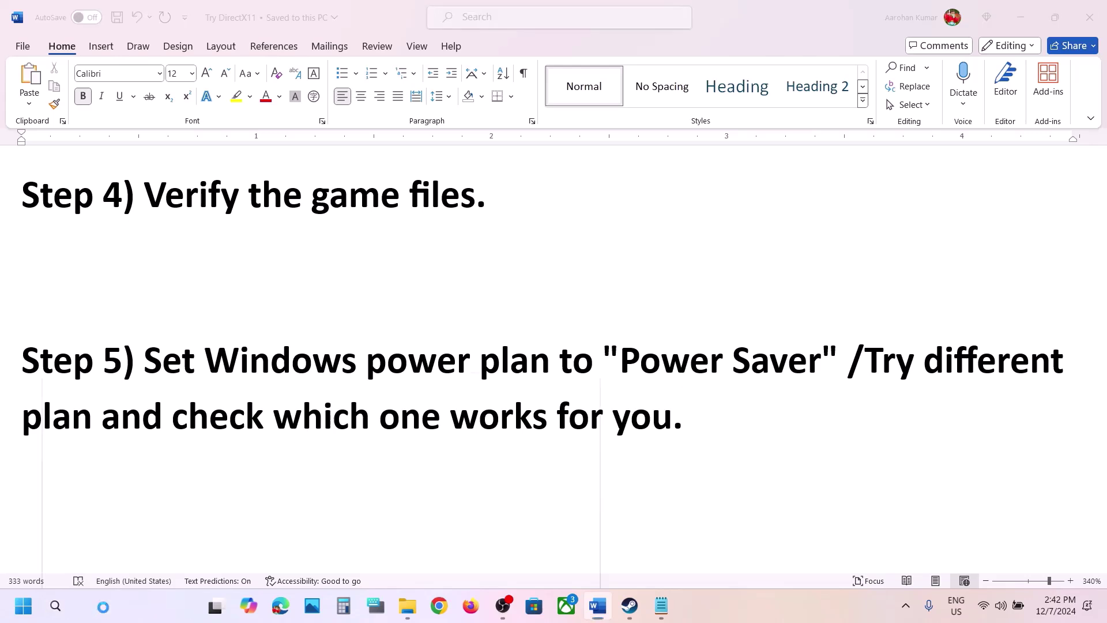
type("control")
key("Return")
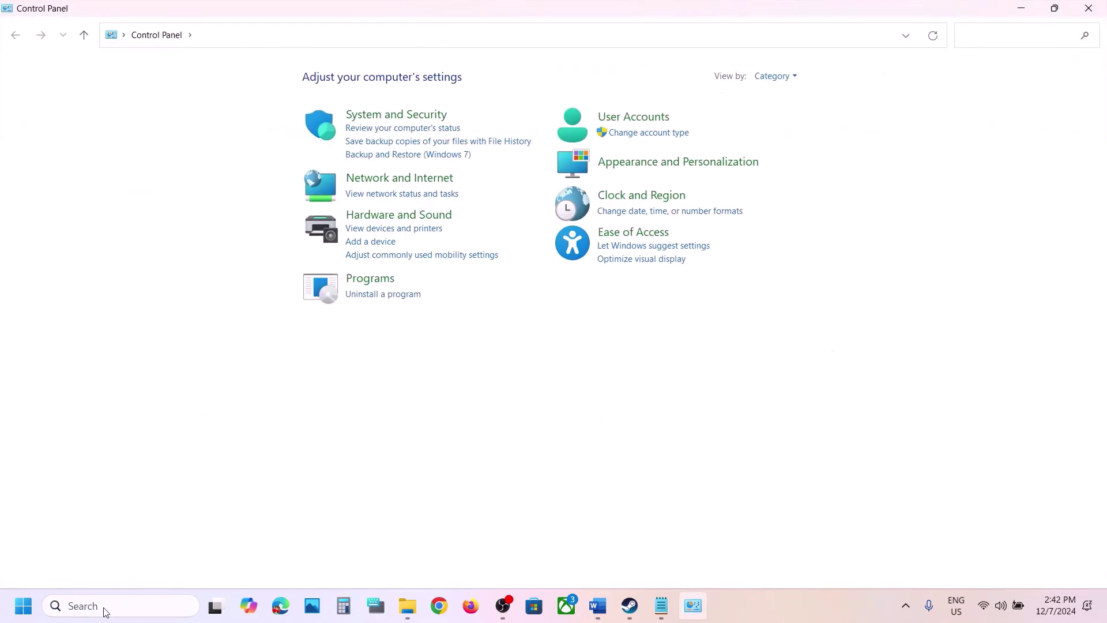
left_click(411, 216)
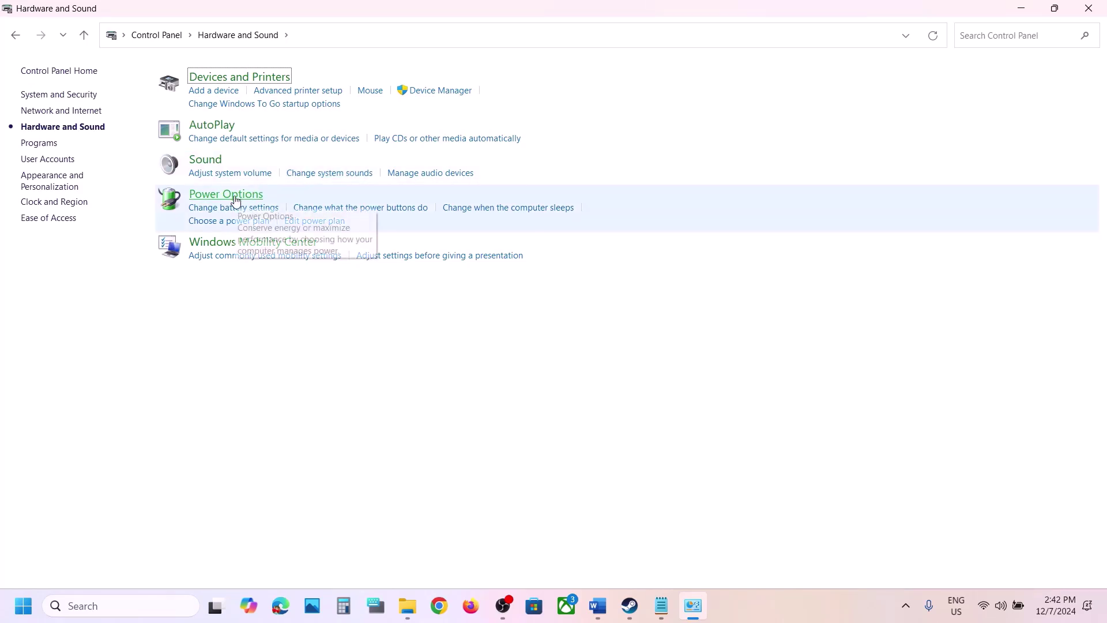
left_click(234, 199)
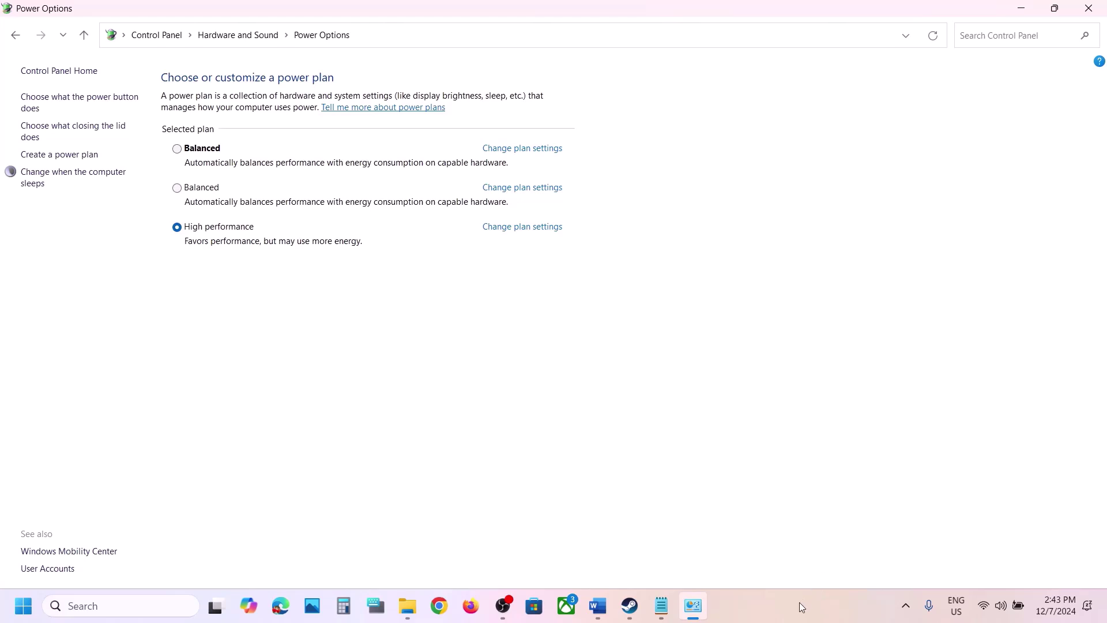
left_click(731, 616)
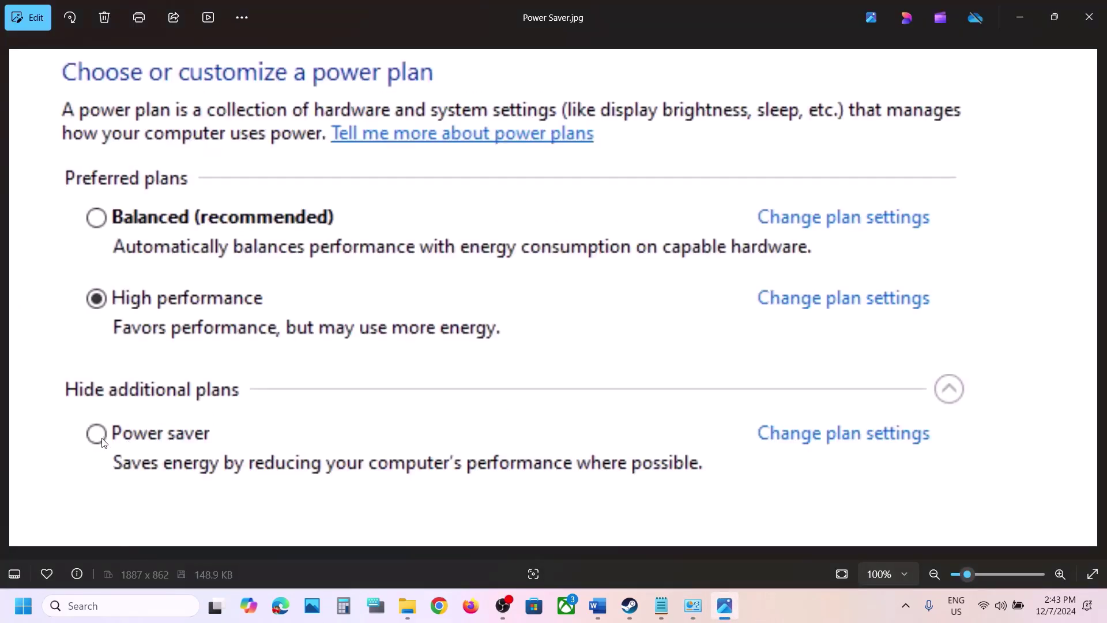
left_click(1030, 5)
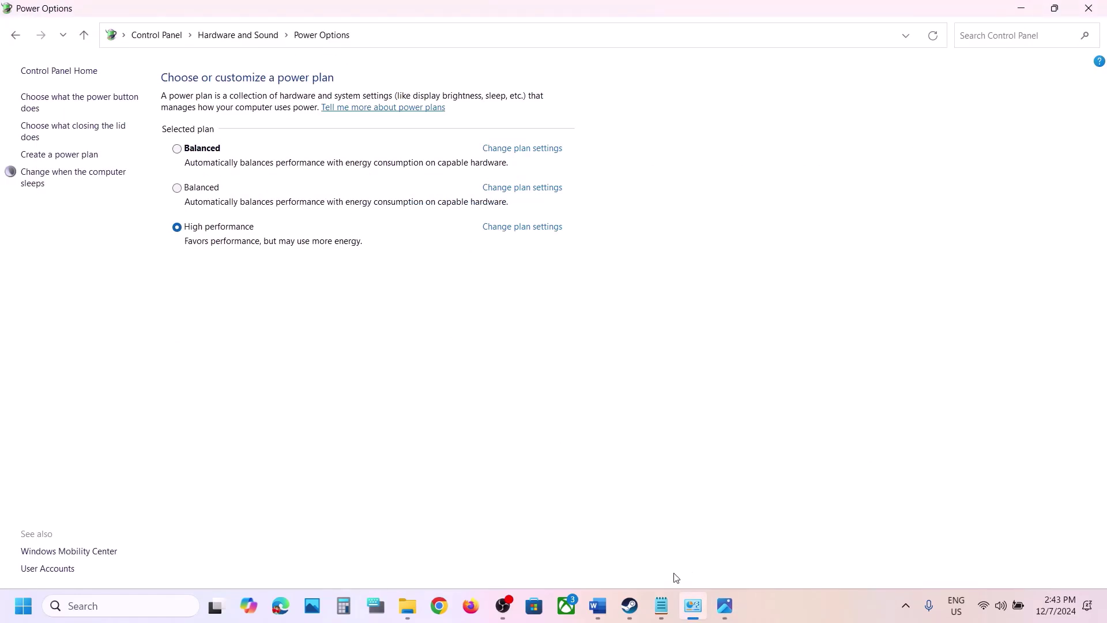
Step: Switch to the Word notes and select the Step 6 text "Run the game as an administrator from the game installation folder,"
left_click(600, 608)
scroll(496, 418, "down", 5)
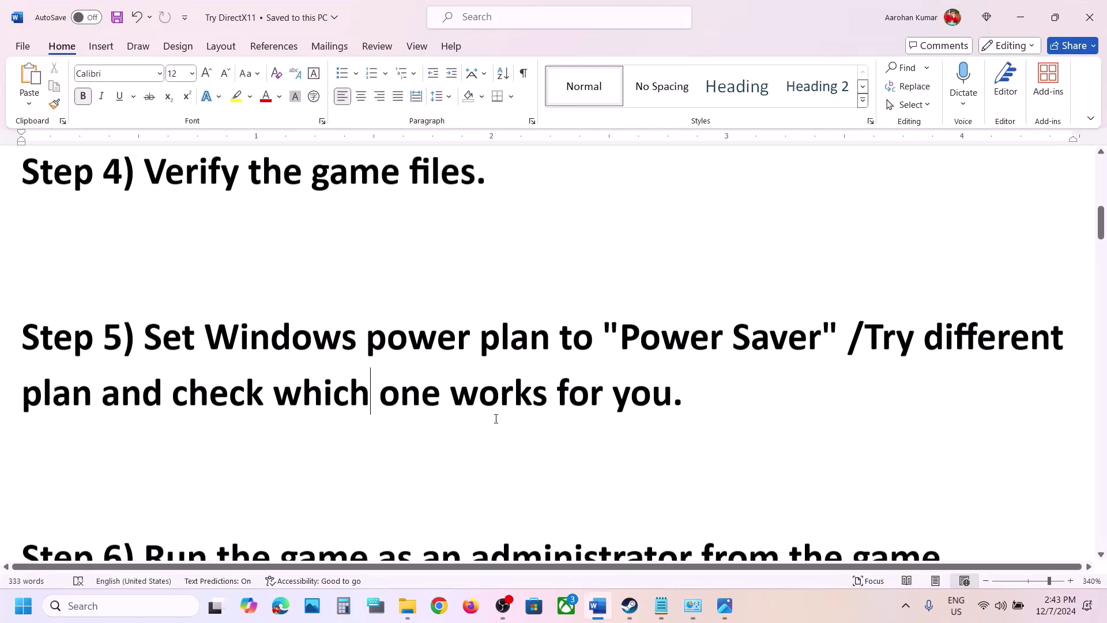
left_click_drag(177, 426, 324, 468)
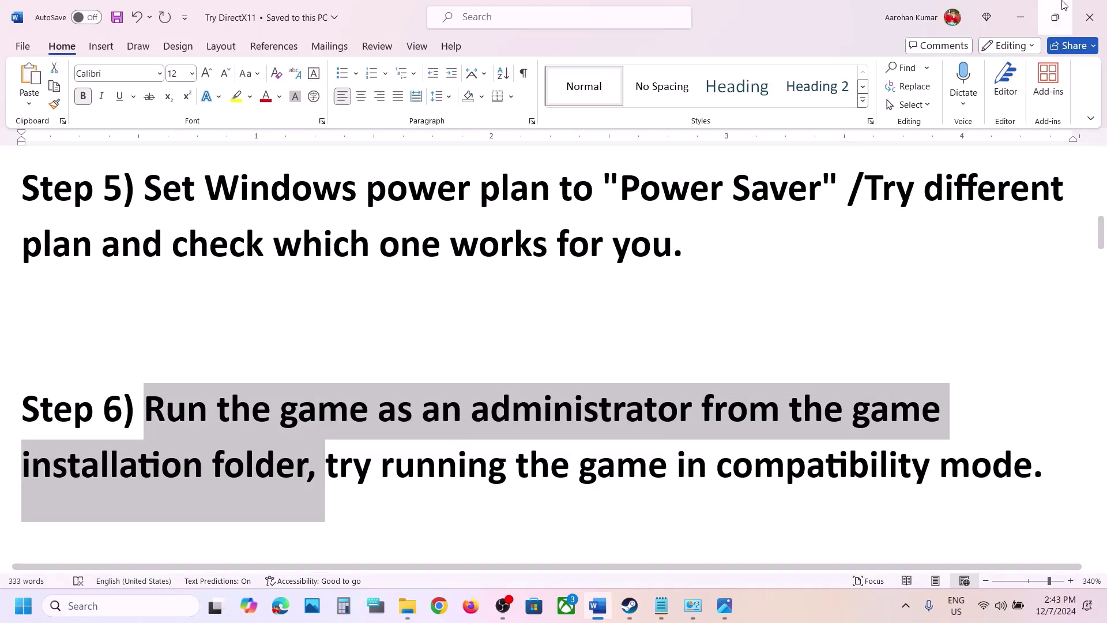
Step: Switch to Steam and open the local installation folder of Path of Exile 2, then return to the Steam library
left_click(1021, 17)
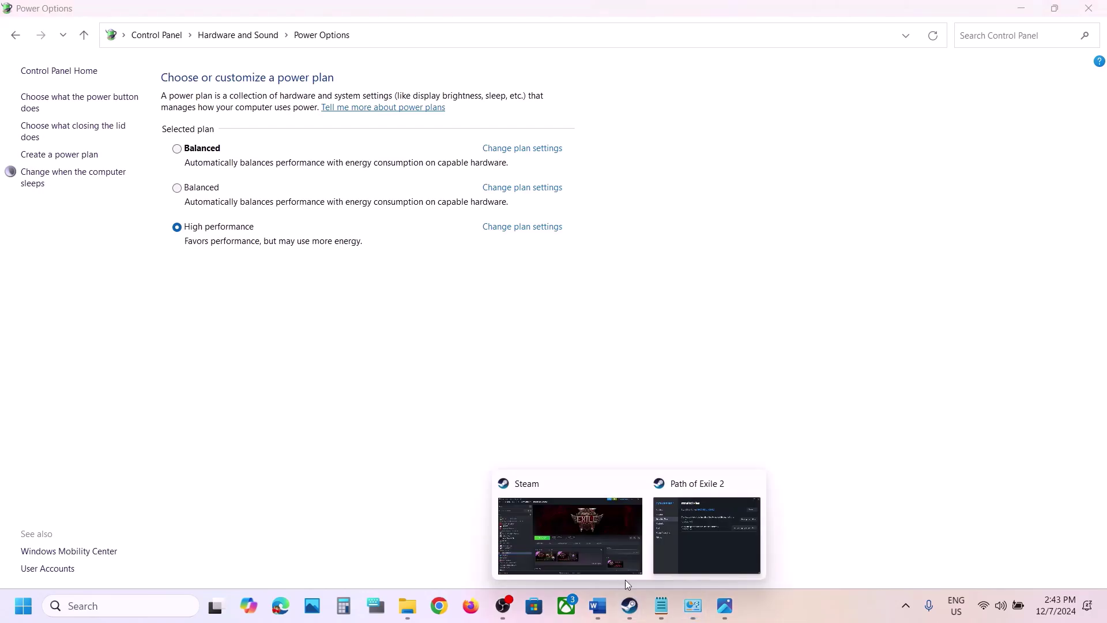
left_click(612, 554)
right_click(95, 432)
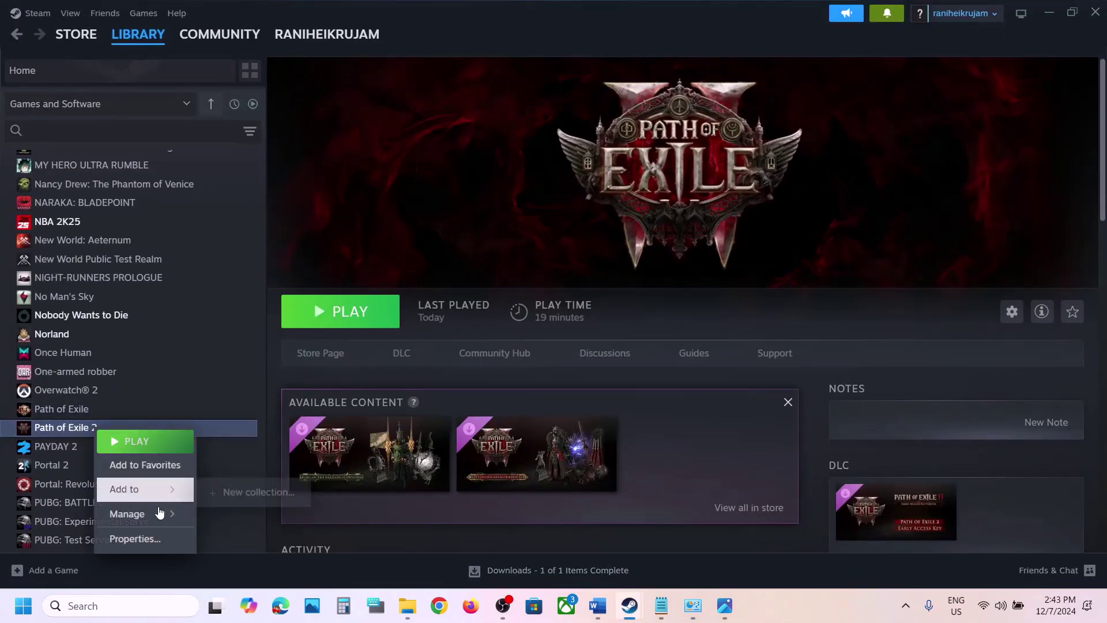
mouse_move(149, 515)
left_click(247, 417)
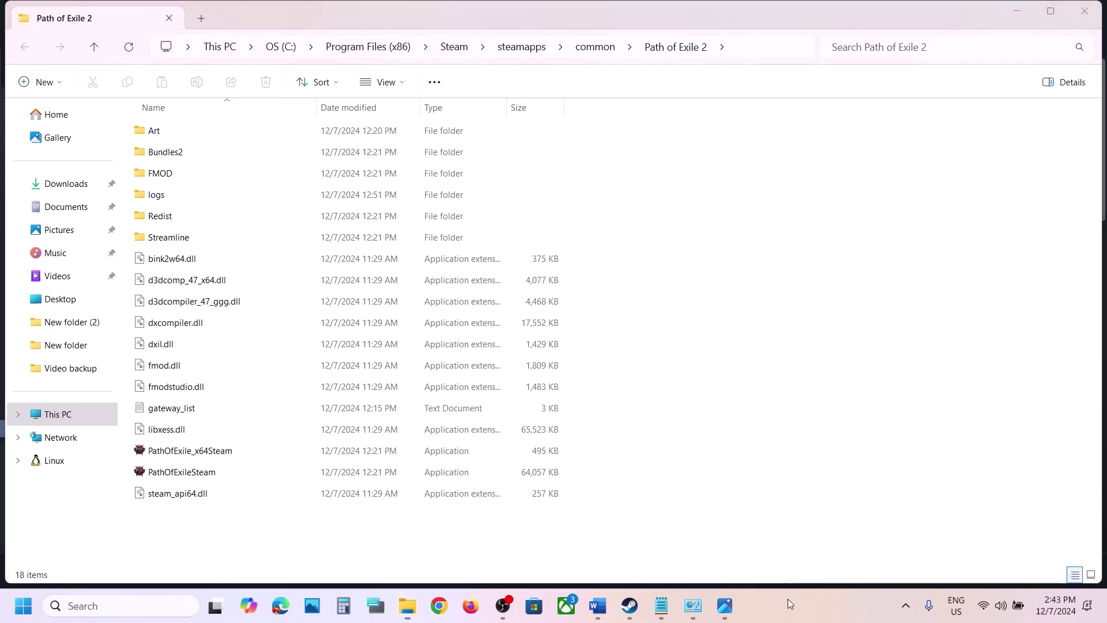
key("s")
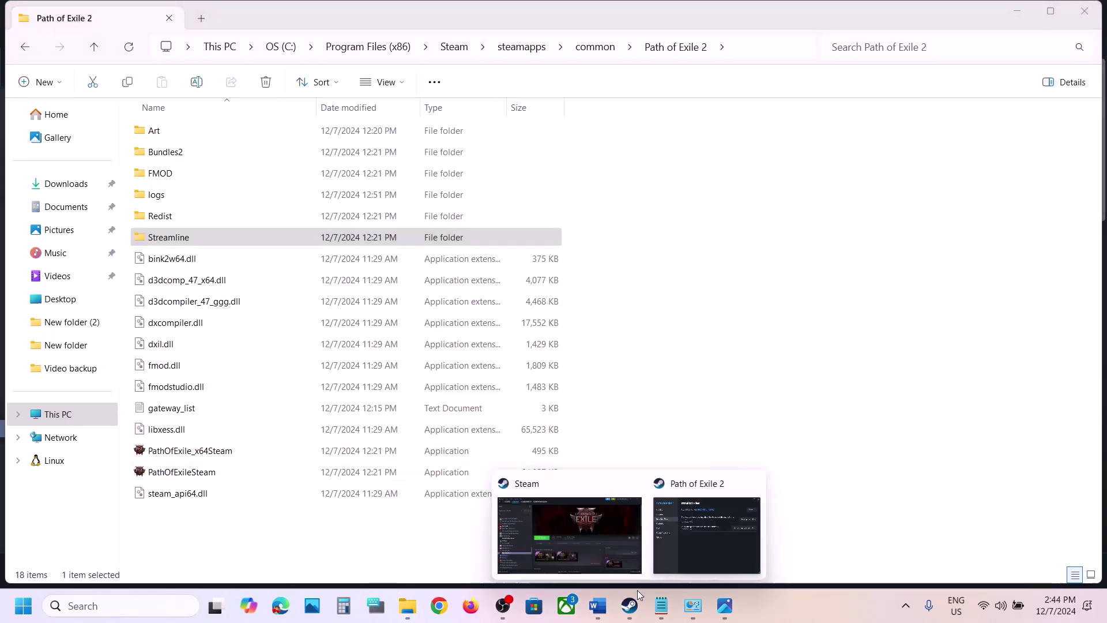
left_click(603, 571)
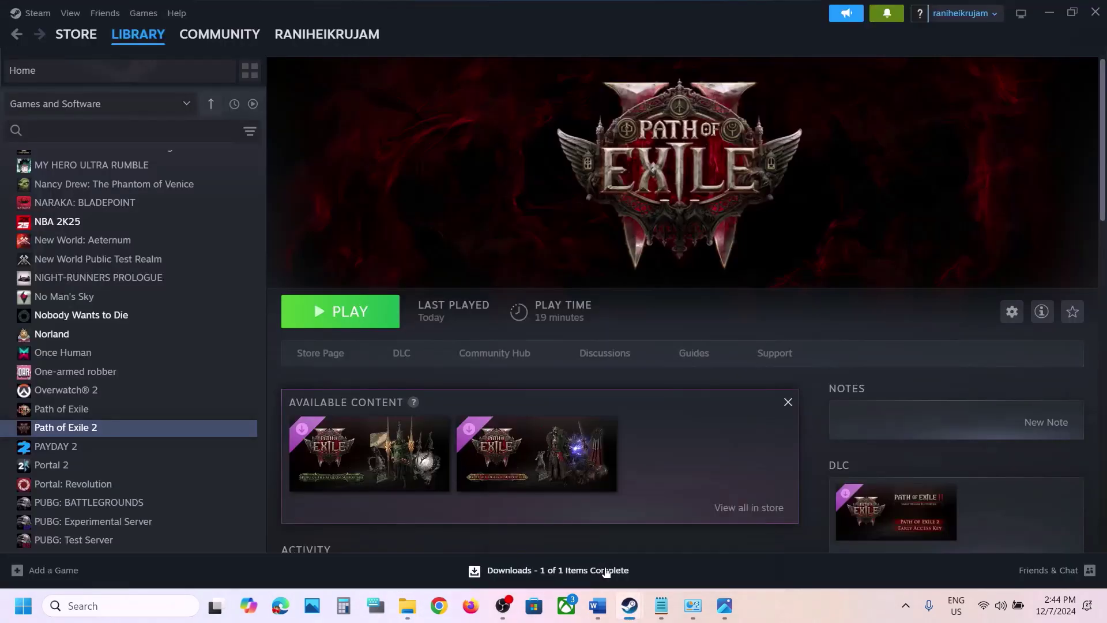
Step: Switch to the Path of Exile 2 installation folder and open the properties of the PathOfExile_x64Steam application
mouse_move(410, 605)
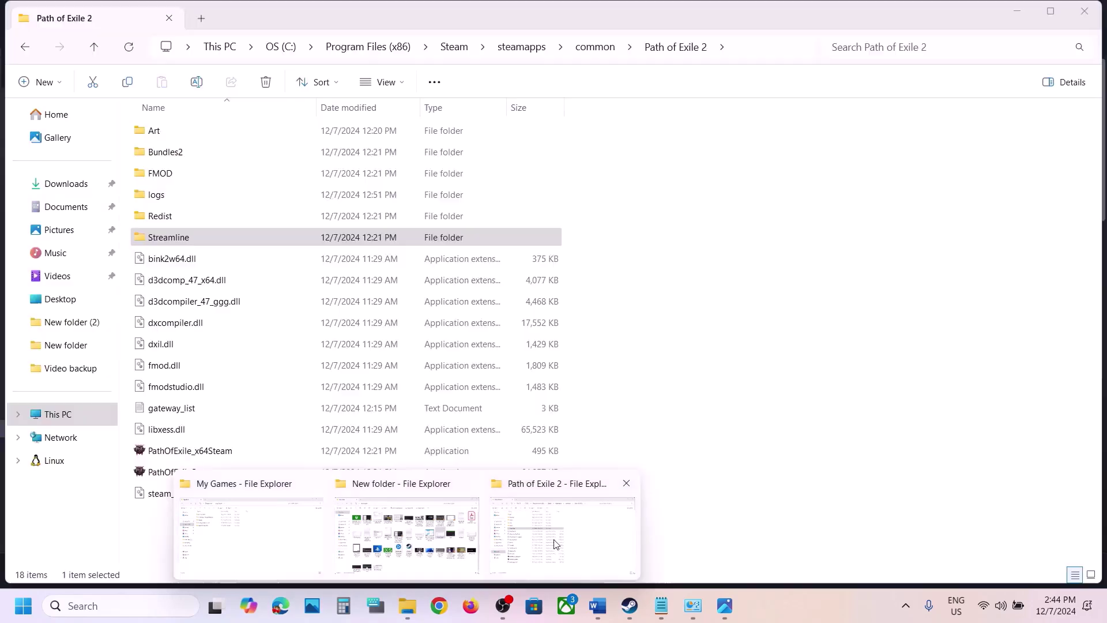
left_click(562, 530)
left_click(190, 453)
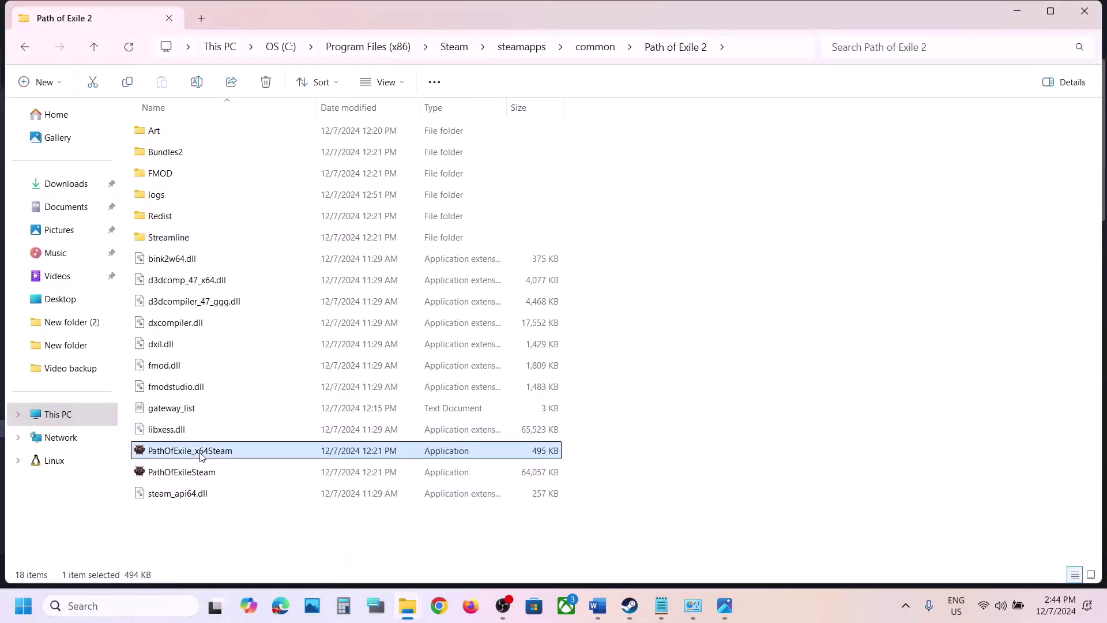
left_click(191, 474)
left_click(181, 454)
right_click(181, 454)
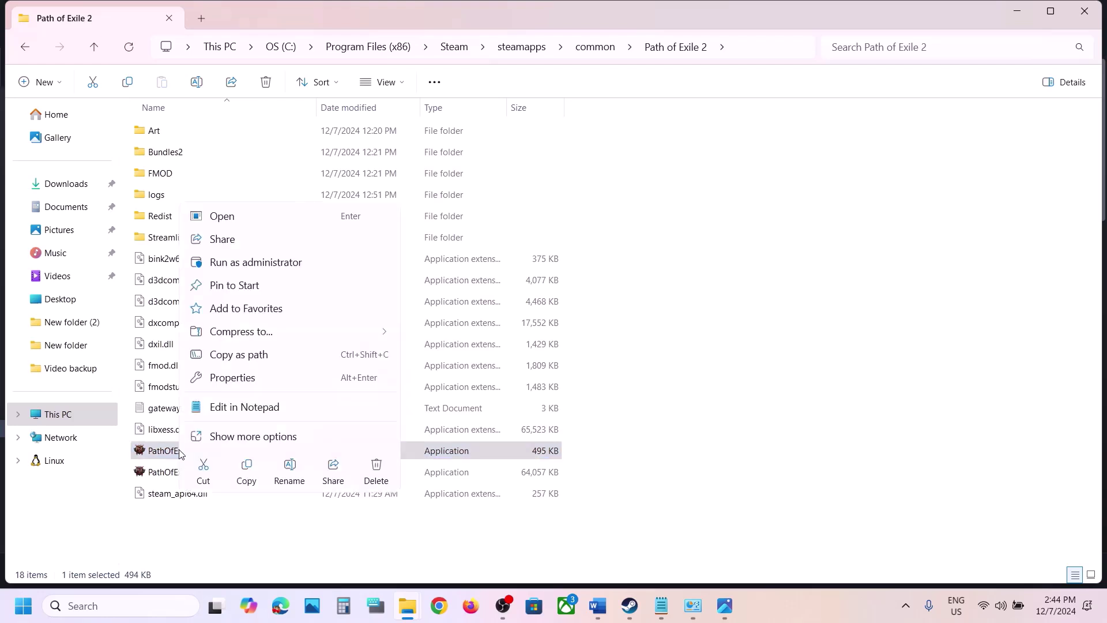
left_click(244, 381)
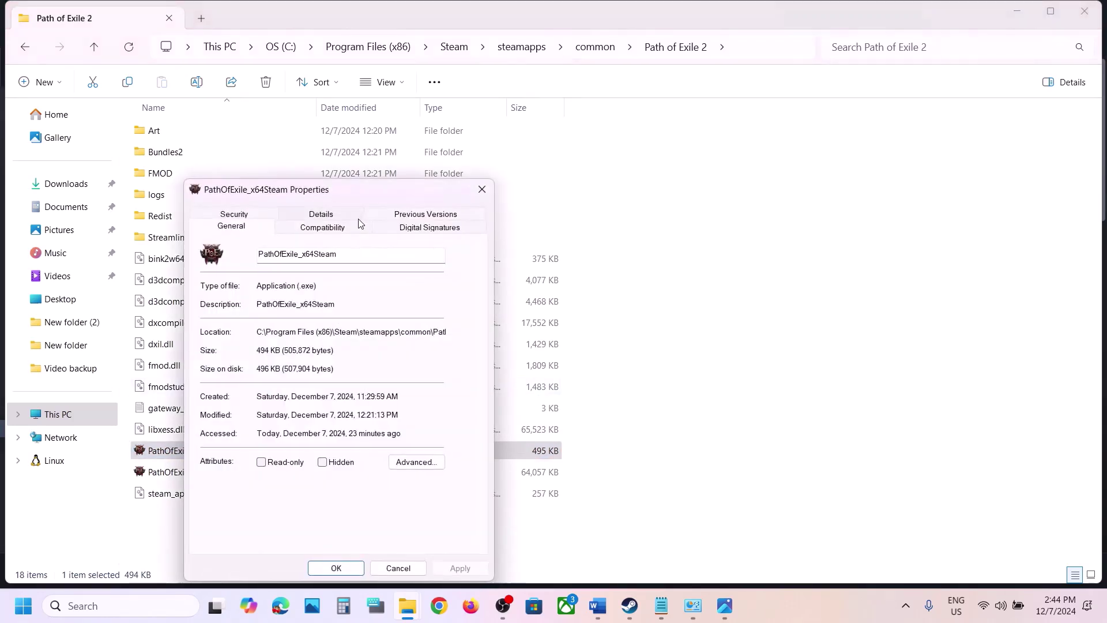
left_click_drag(344, 193, 497, 85)
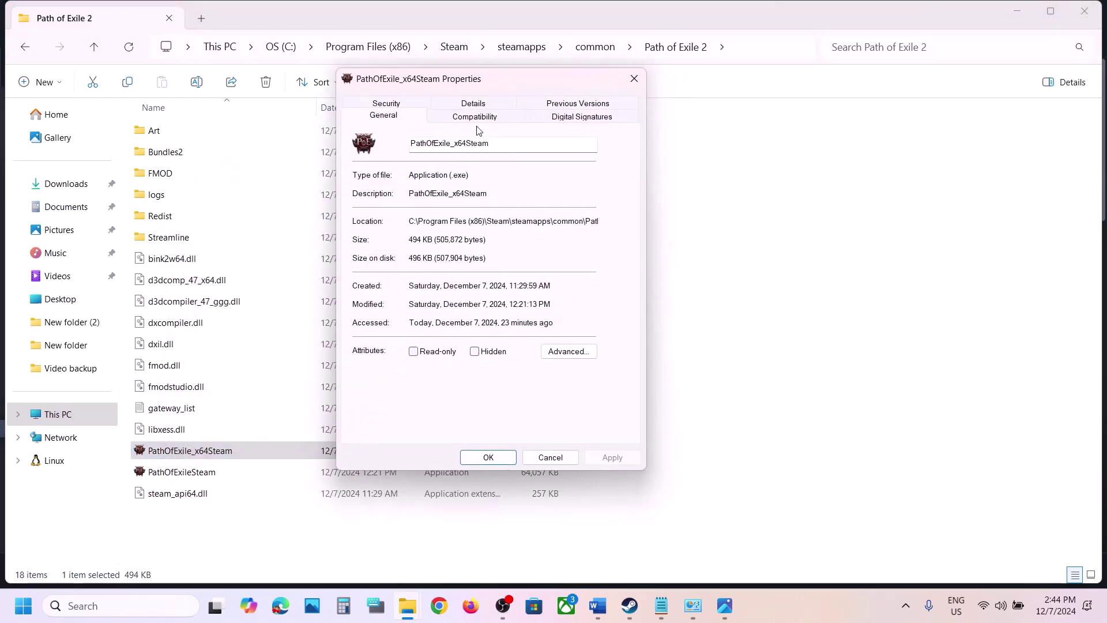
Step: Set PathOfExile_x64Steam to run in compatibility mode for Windows 8 and apply the change
left_click(473, 118)
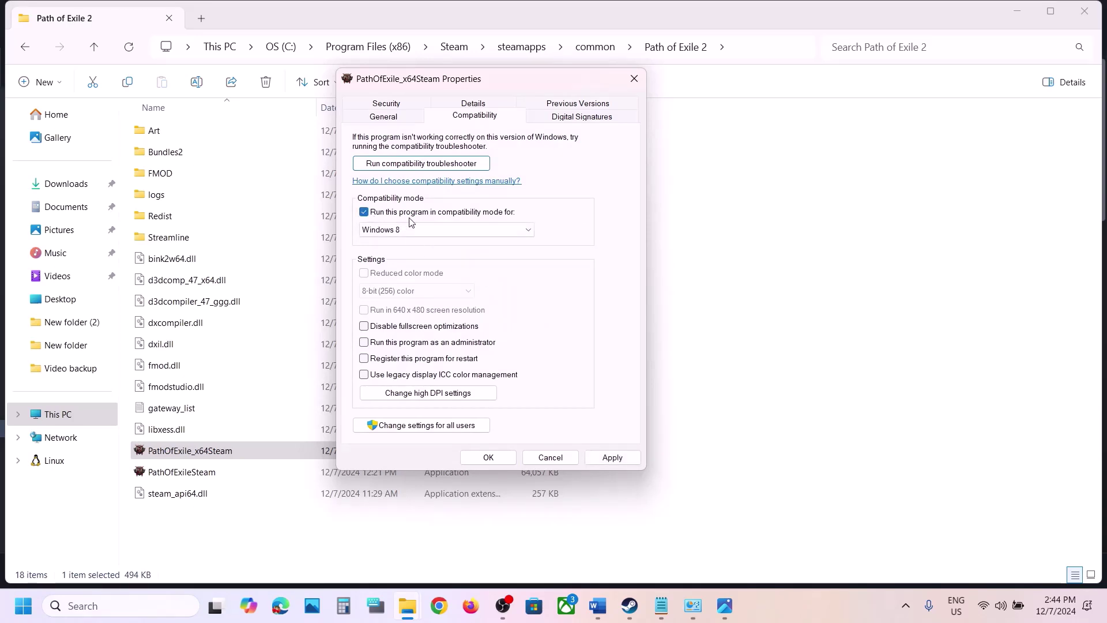
left_click(404, 230)
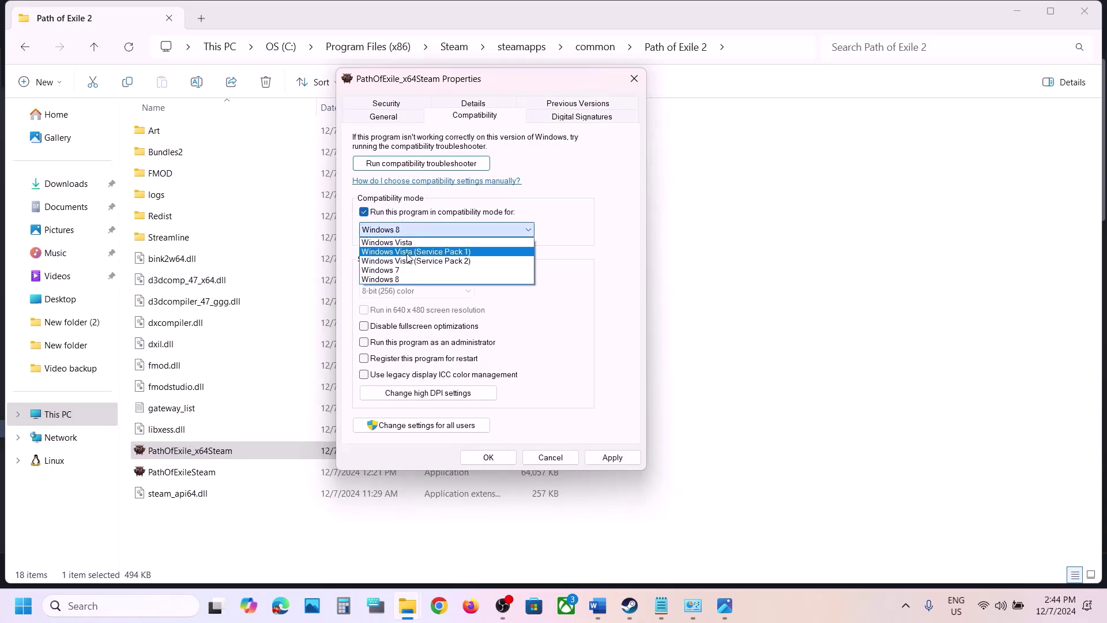
left_click(396, 281)
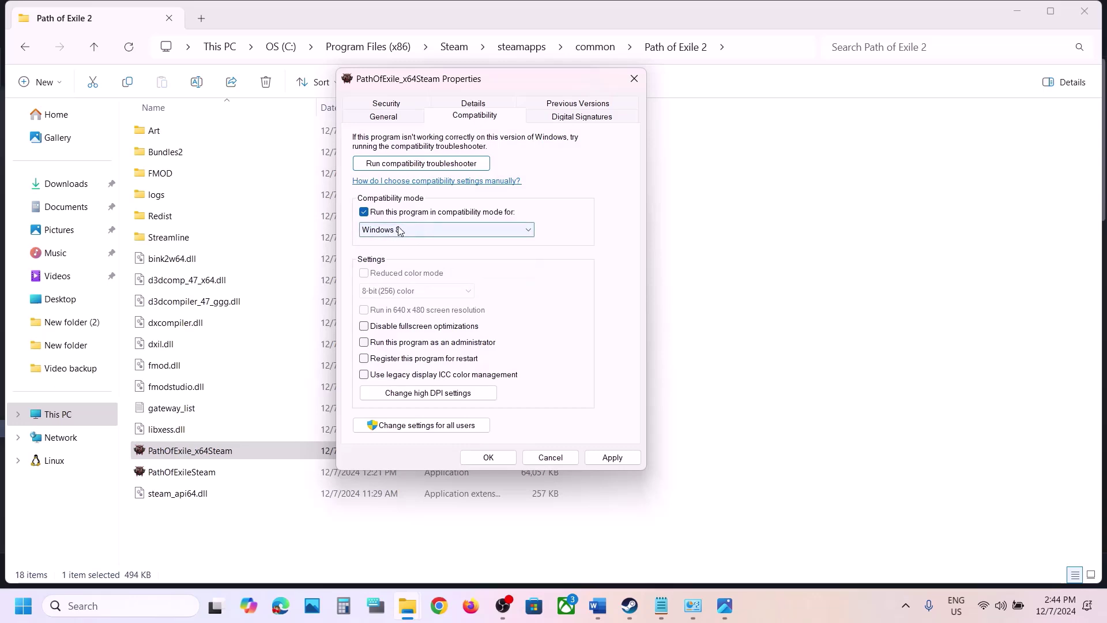
left_click(599, 458)
left_click(489, 457)
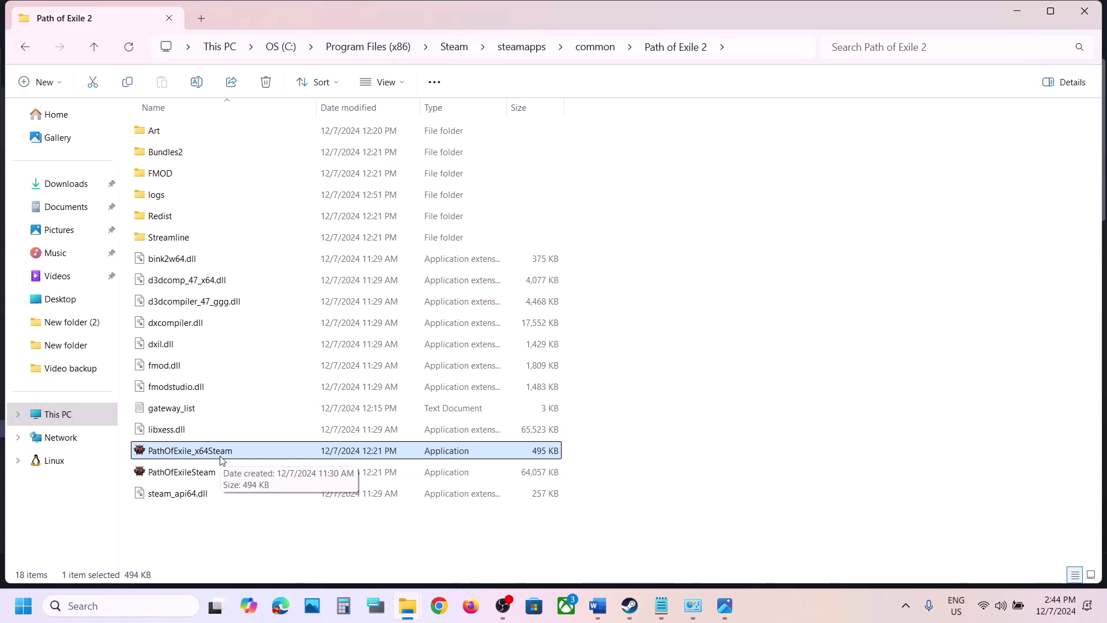
Step: Reopen the compatibility settings of PathOfExile_x64Steam and set the program to run as an administrator
right_click(221, 456)
left_click(274, 384)
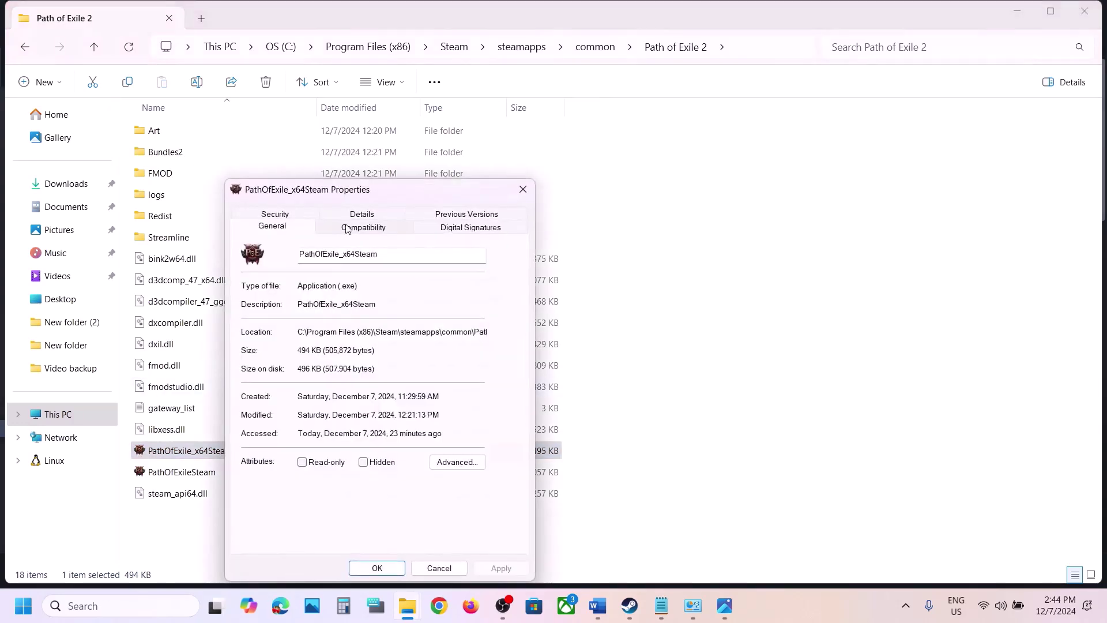
left_click(363, 227)
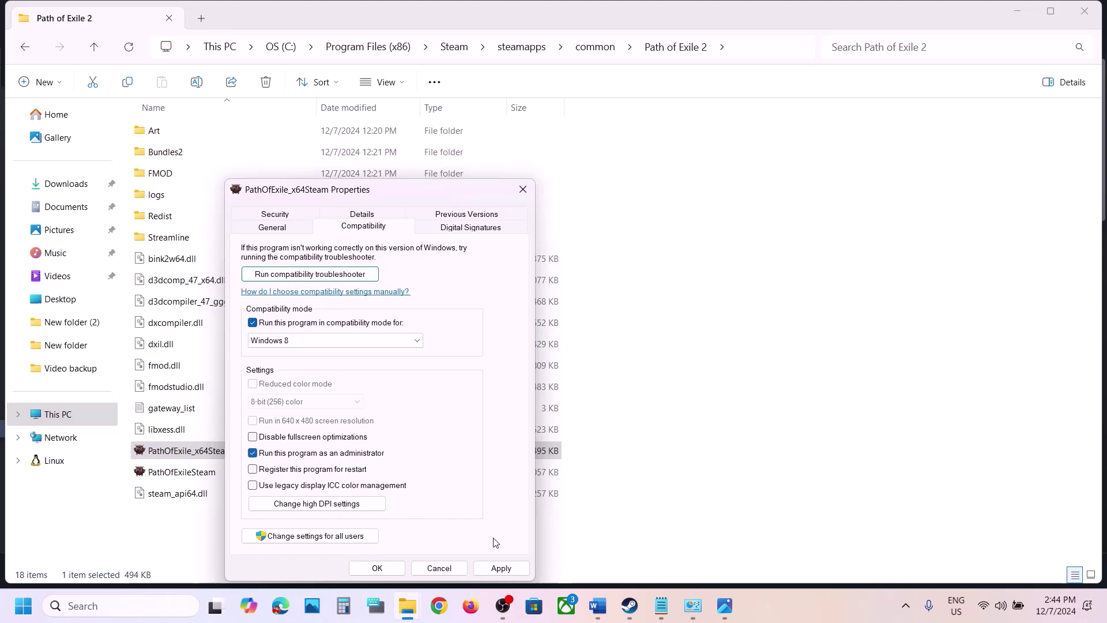
left_click(501, 568)
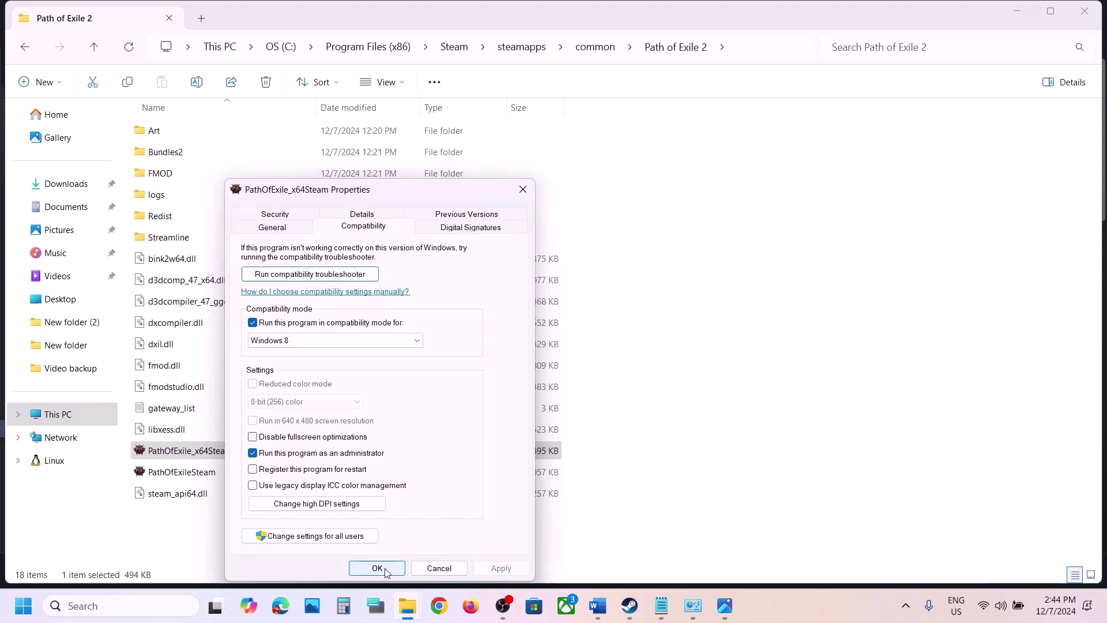
Step: Change the compatibility mode of PathOfExile_x64Steam to Windows 7, disable fullscreen optimizations, and save the settings
left_click(287, 341)
left_click(297, 383)
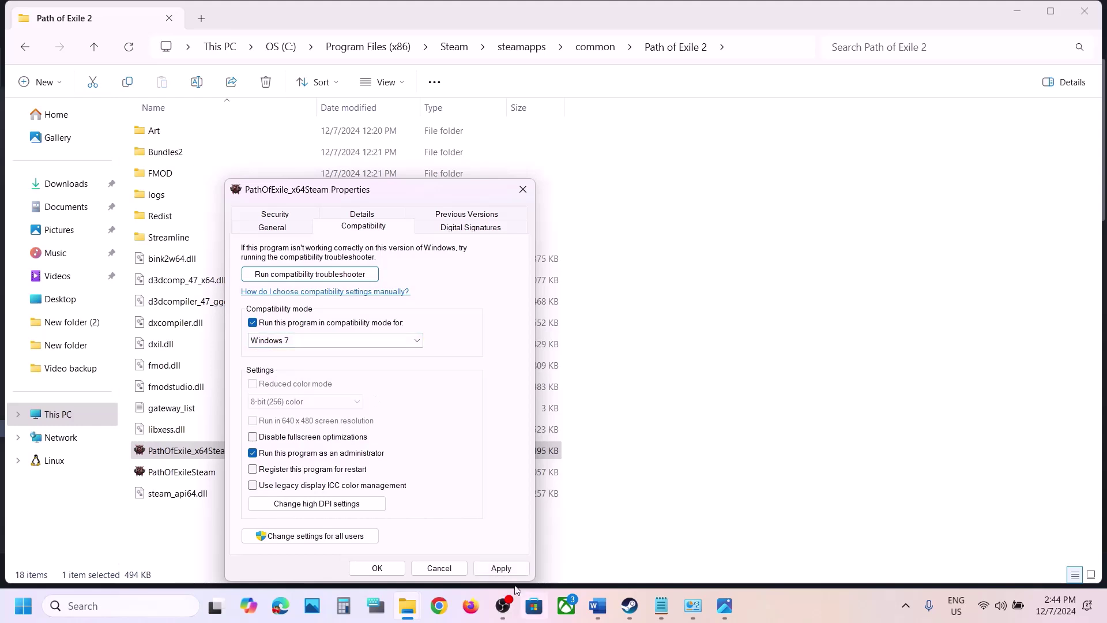
left_click(500, 569)
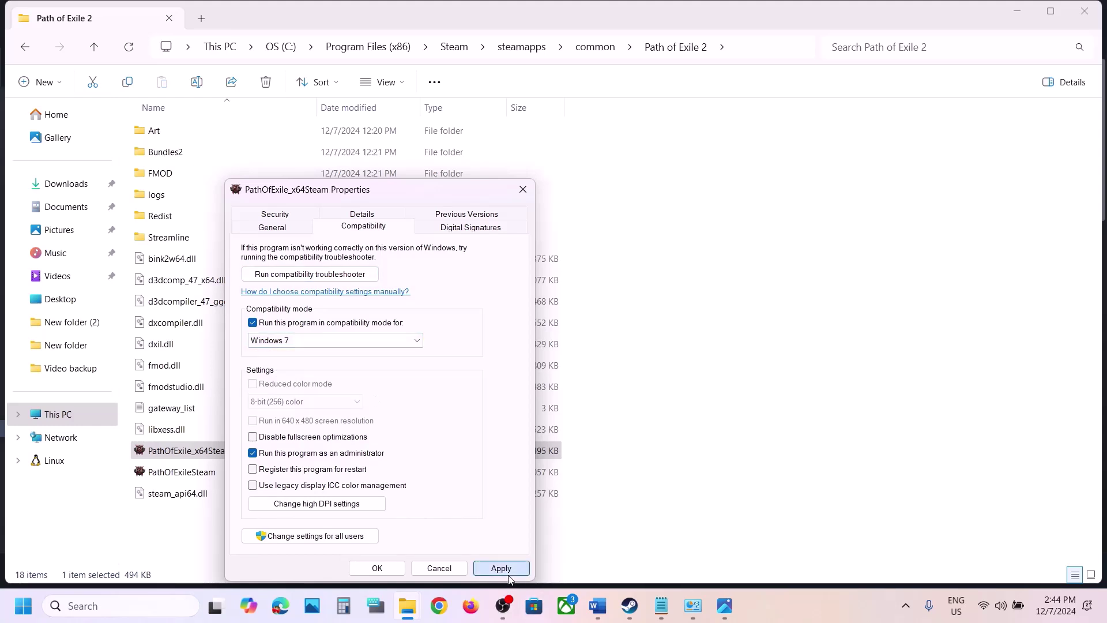
left_click(478, 568)
left_click(387, 568)
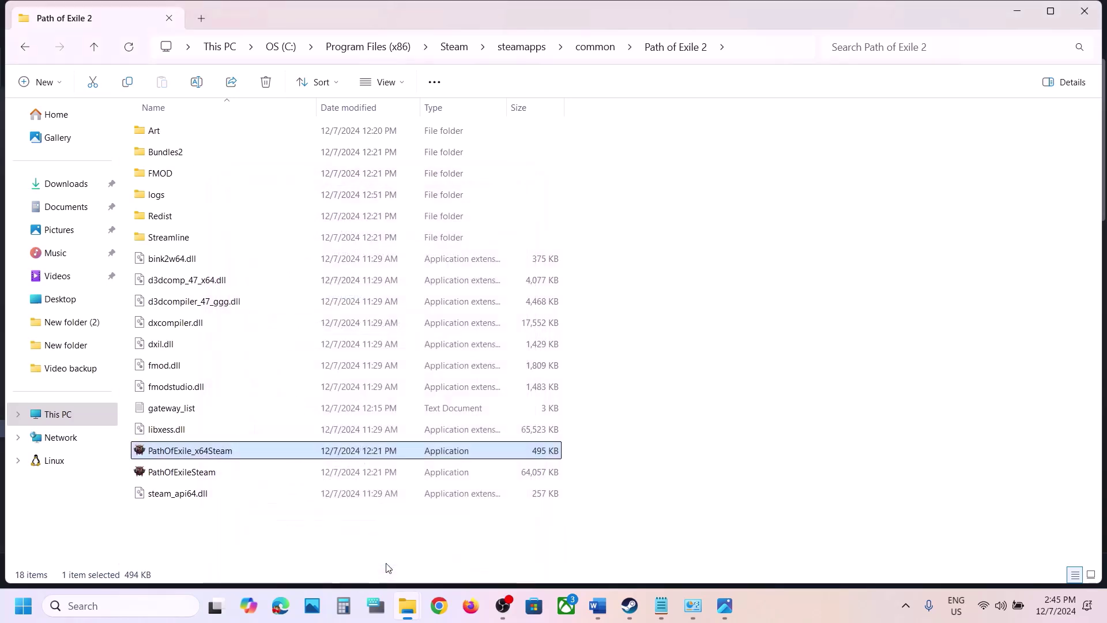
Step: Set the PathOfExileSteam application to run as an administrator and save its properties
left_click(193, 475)
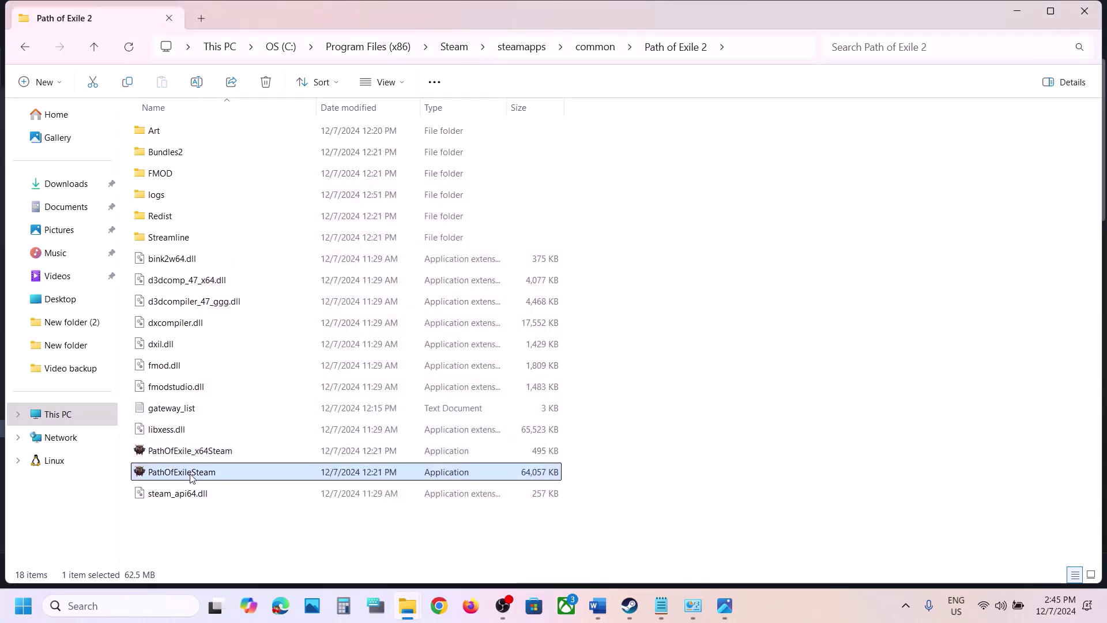
right_click(193, 476)
left_click(253, 403)
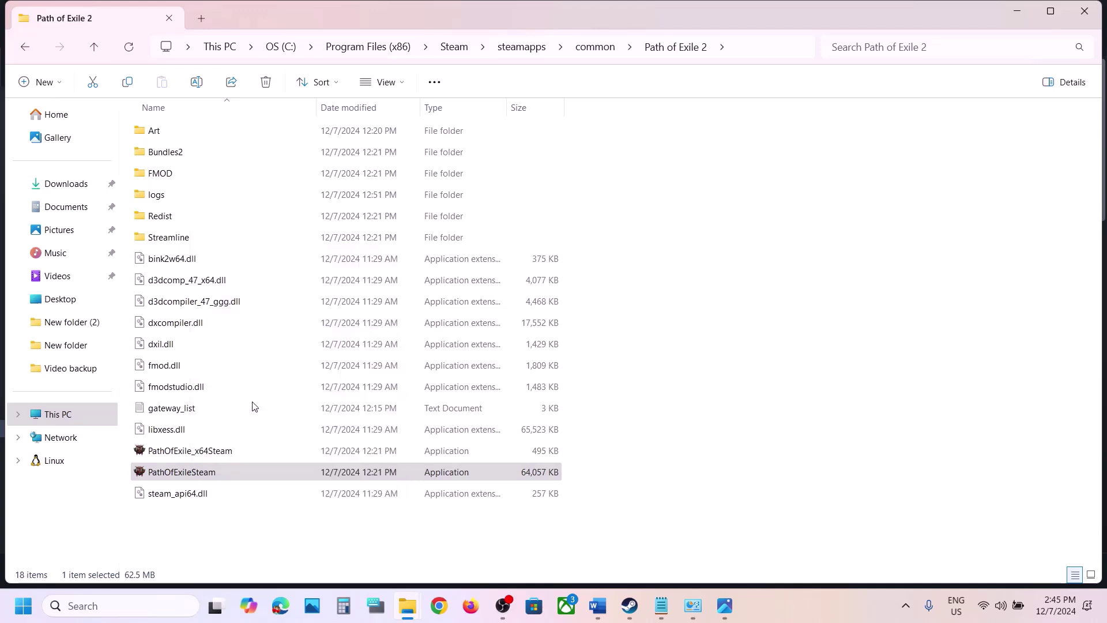
left_click(316, 229)
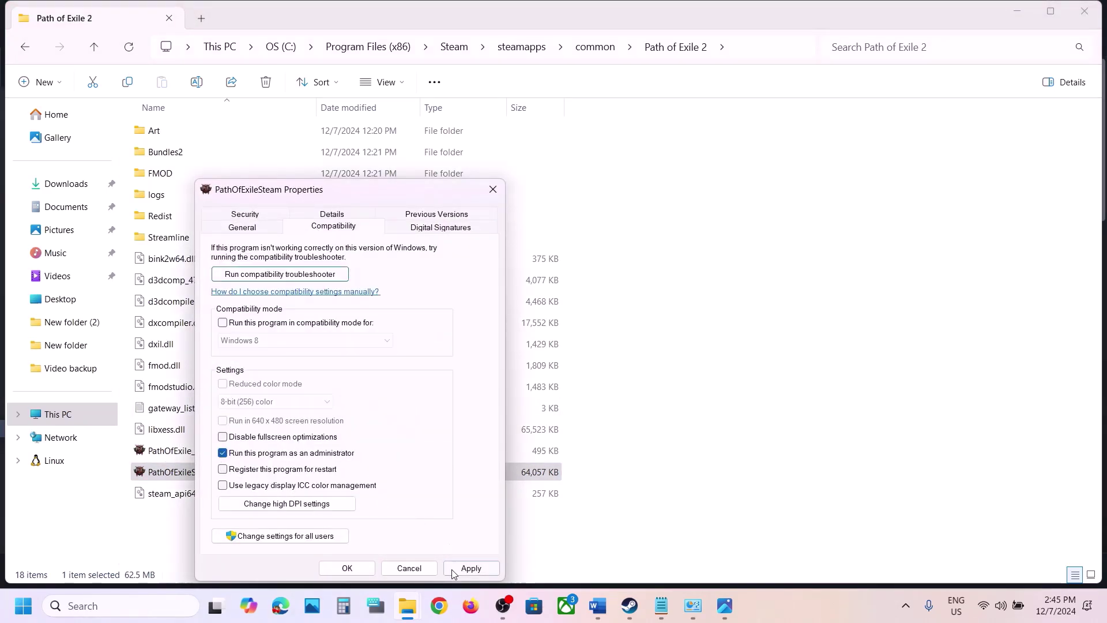
left_click(453, 571)
left_click(348, 569)
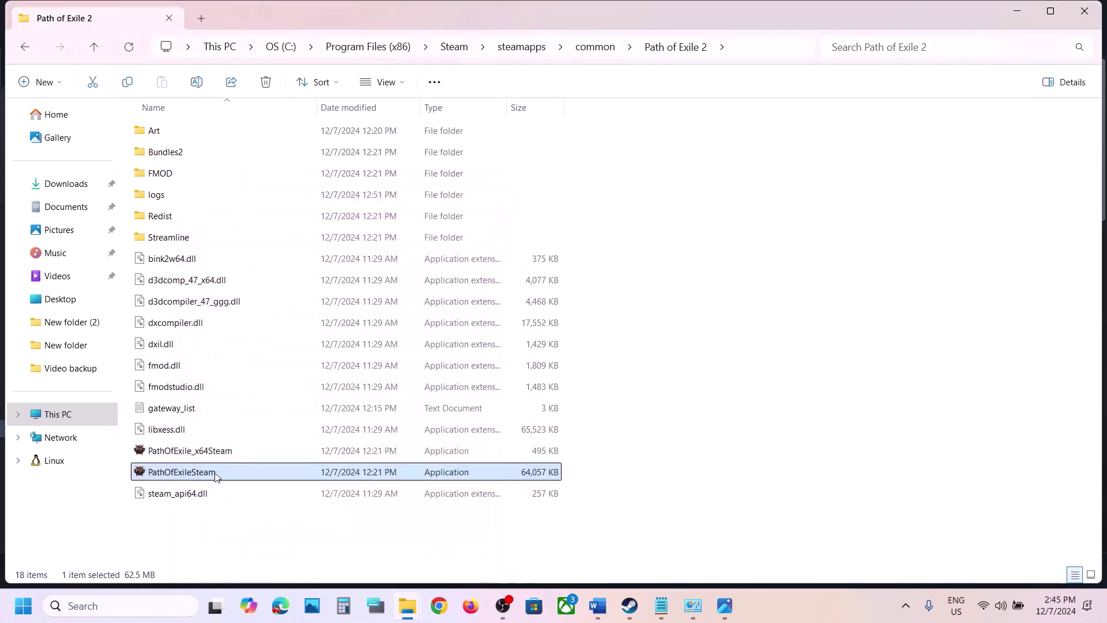
Step: Reopen the compatibility settings of PathOfExileSteam and enable compatibility mode for Windows 8
right_click(216, 478)
left_click(269, 401)
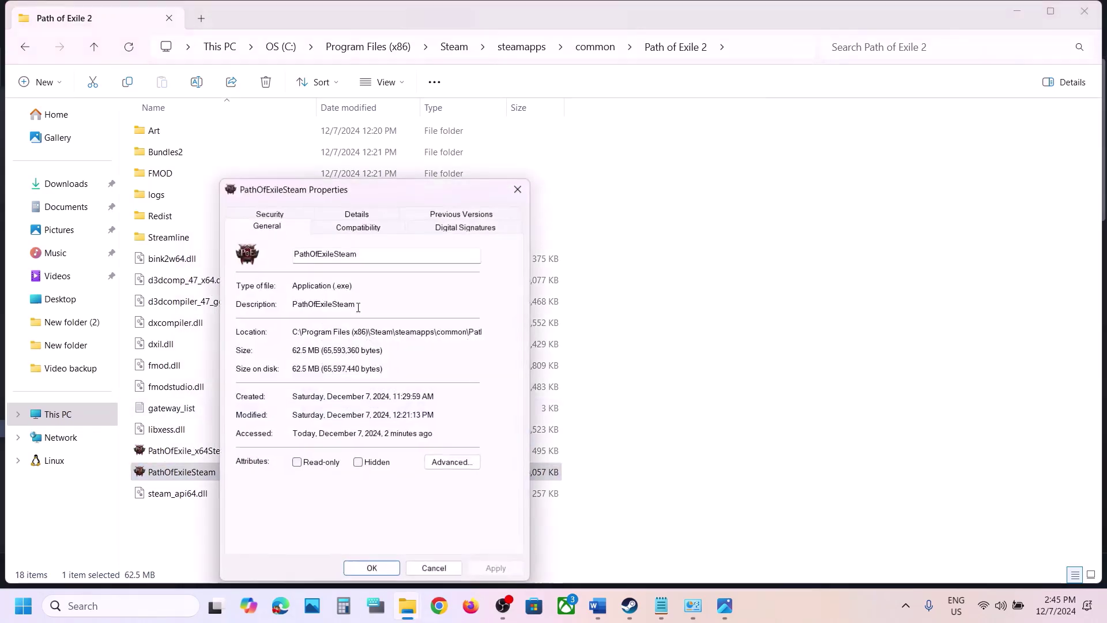
left_click(341, 230)
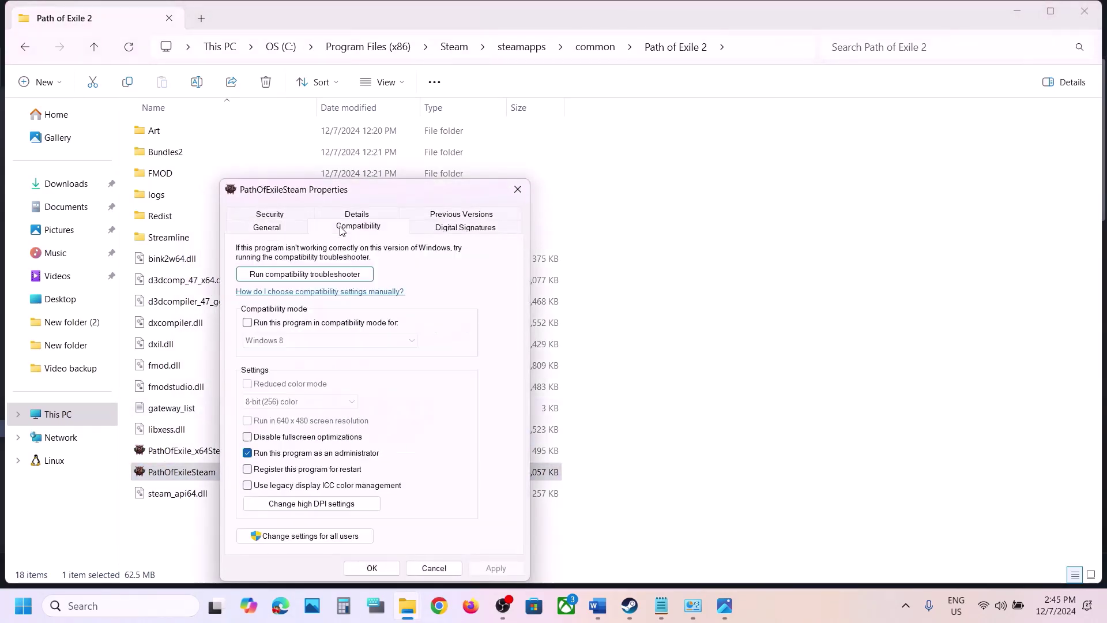
left_click(247, 322)
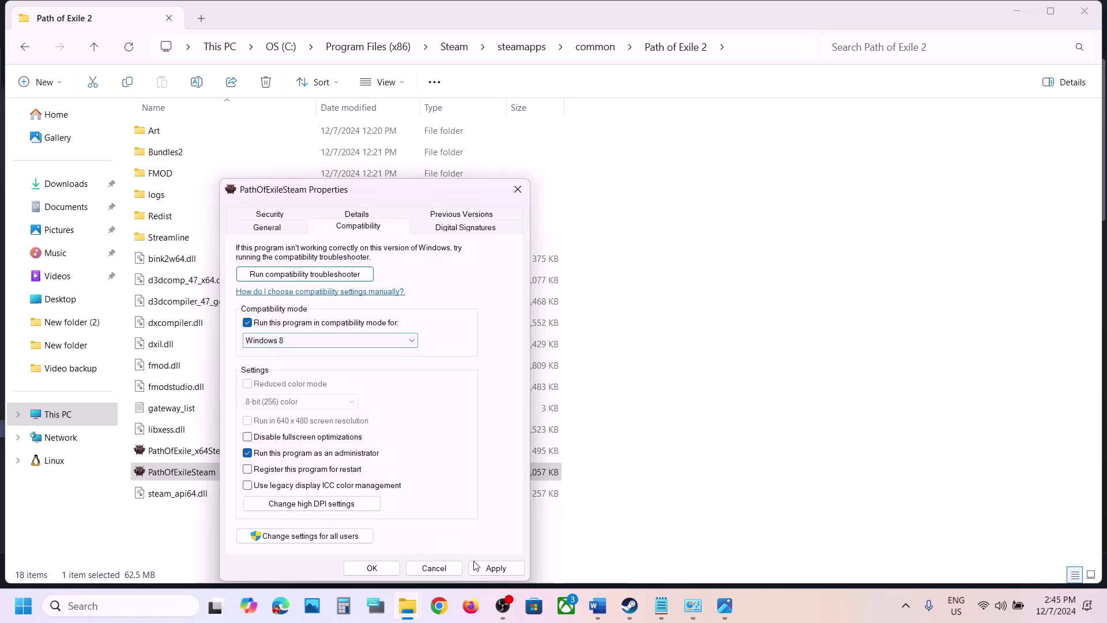
left_click(495, 568)
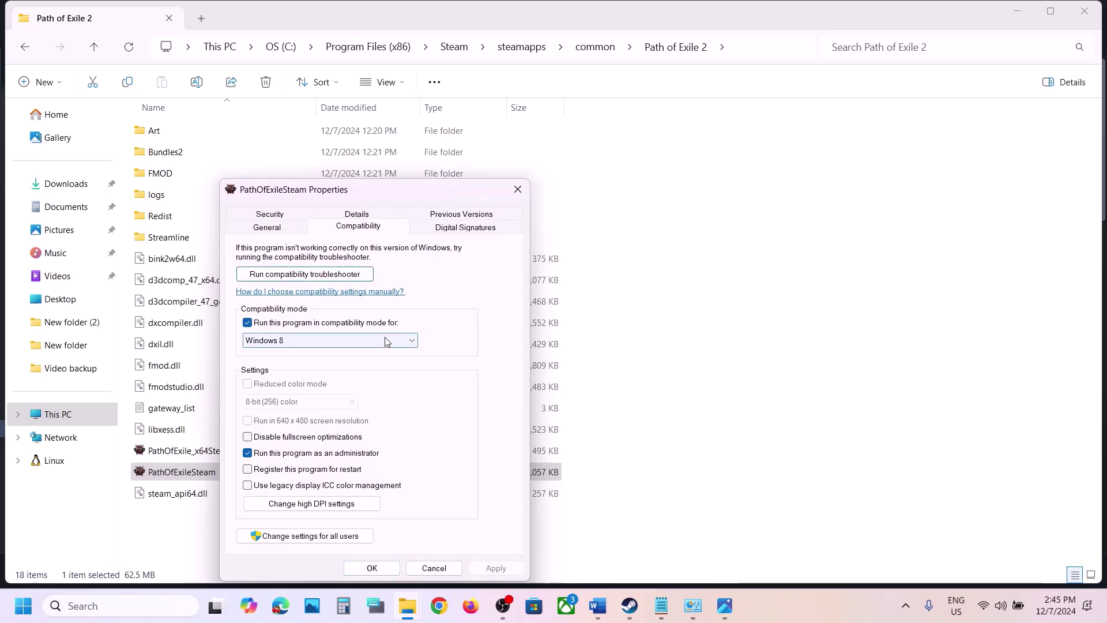
Step: Change the compatibility mode of PathOfExileSteam to Windows 7, disable fullscreen optimizations, and save the settings
left_click(406, 341)
left_click(277, 382)
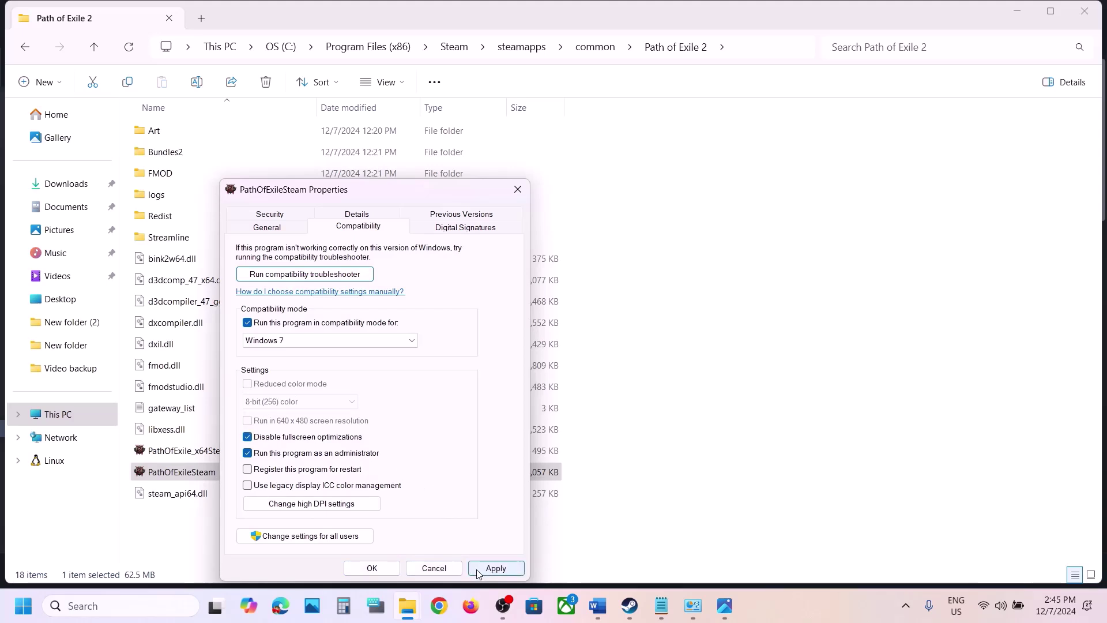
left_click(495, 568)
left_click(390, 569)
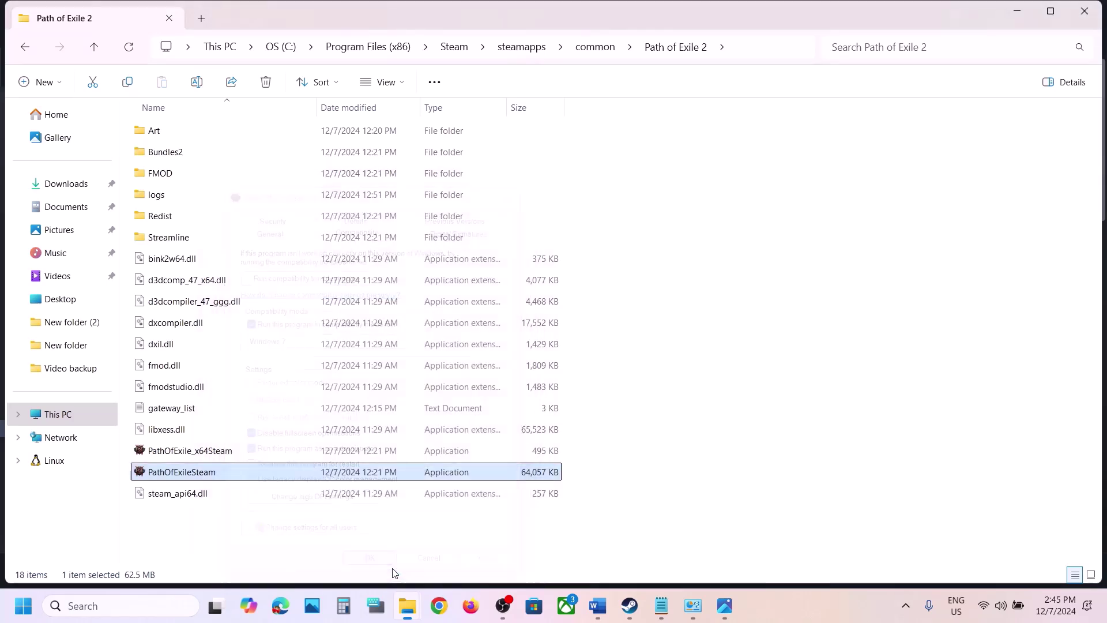
Step: Turn off compatibility mode, disabled fullscreen optimizations and running as an administrator for PathOfExileSteam, and save its properties
right_click(203, 477)
left_click(272, 410)
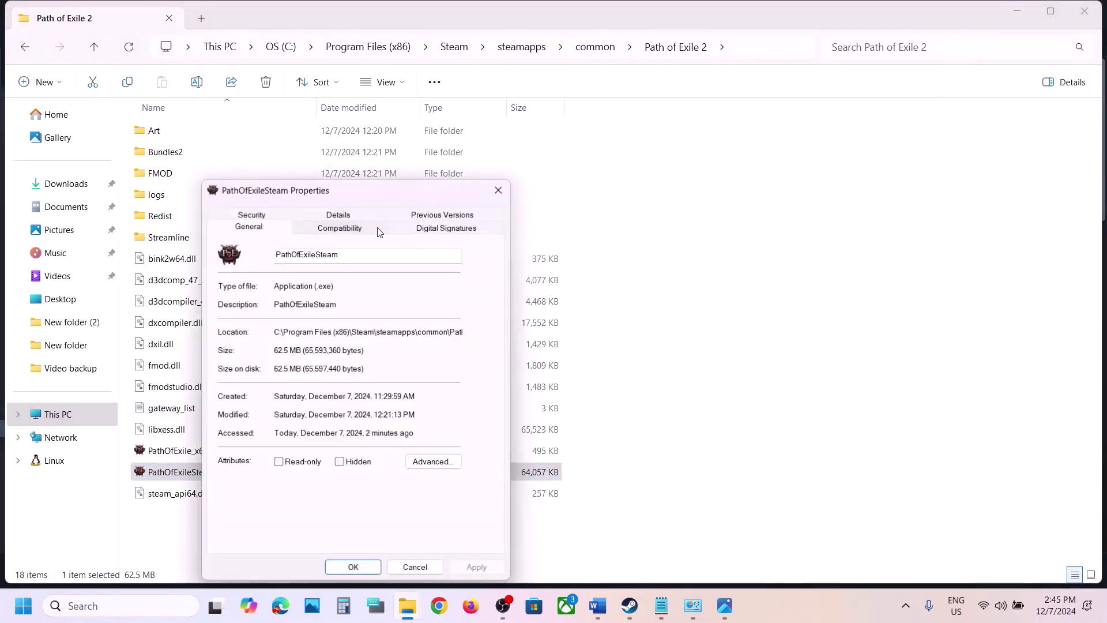
left_click(340, 226)
left_click(229, 323)
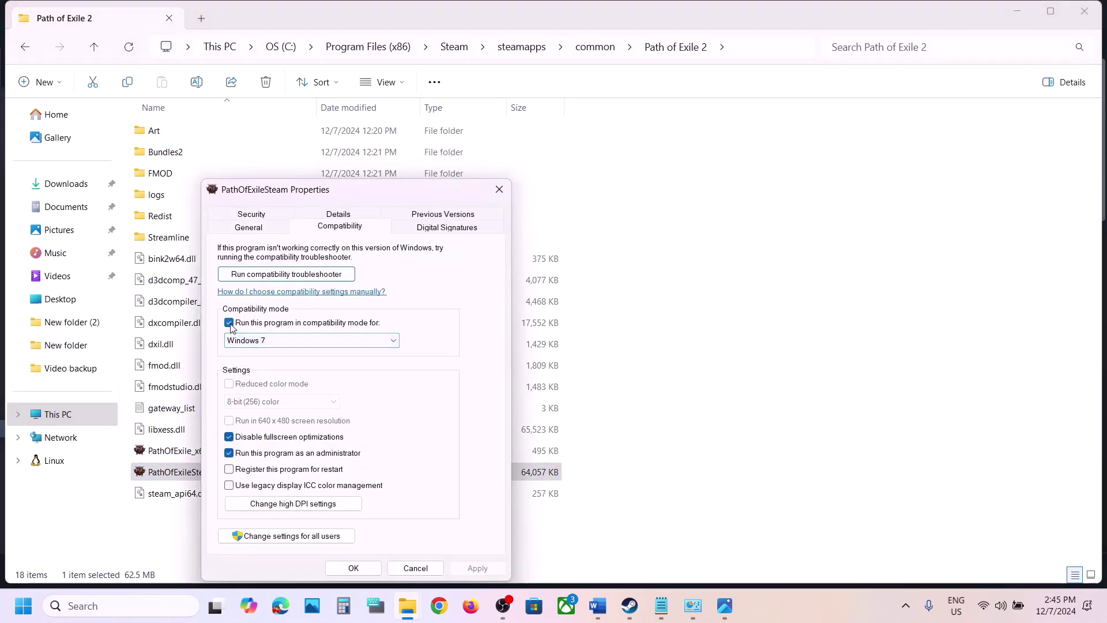
left_click(229, 453)
left_click(478, 568)
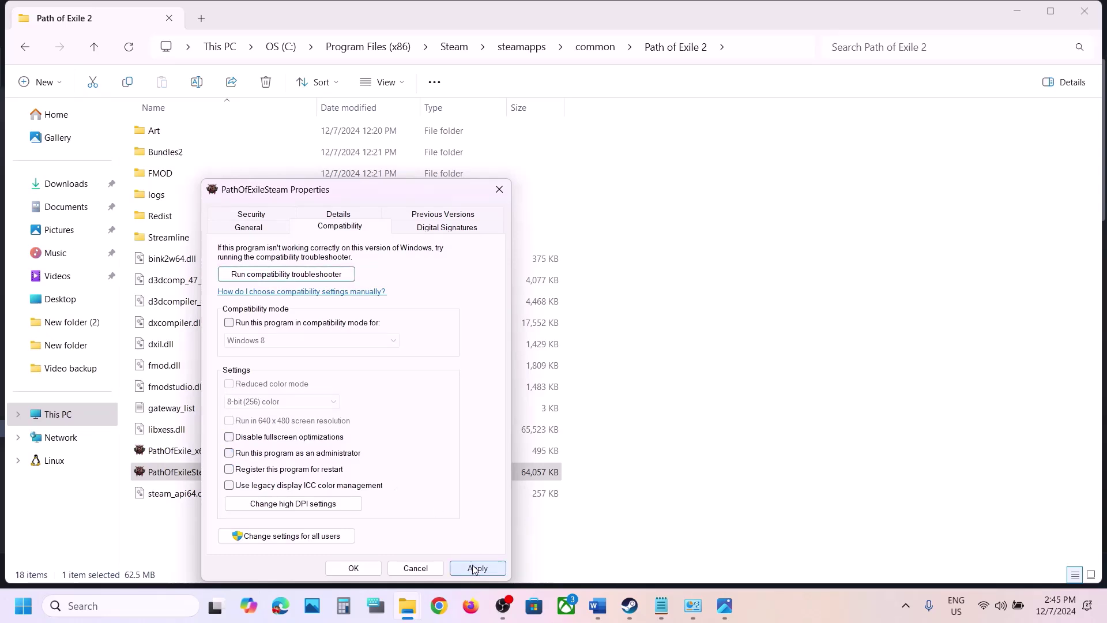
left_click(354, 568)
Step: Turn off compatibility mode, disabled fullscreen optimizations and running as an administrator for PathOfExile_x64Steam, and save its properties
left_click(210, 453)
right_click(210, 453)
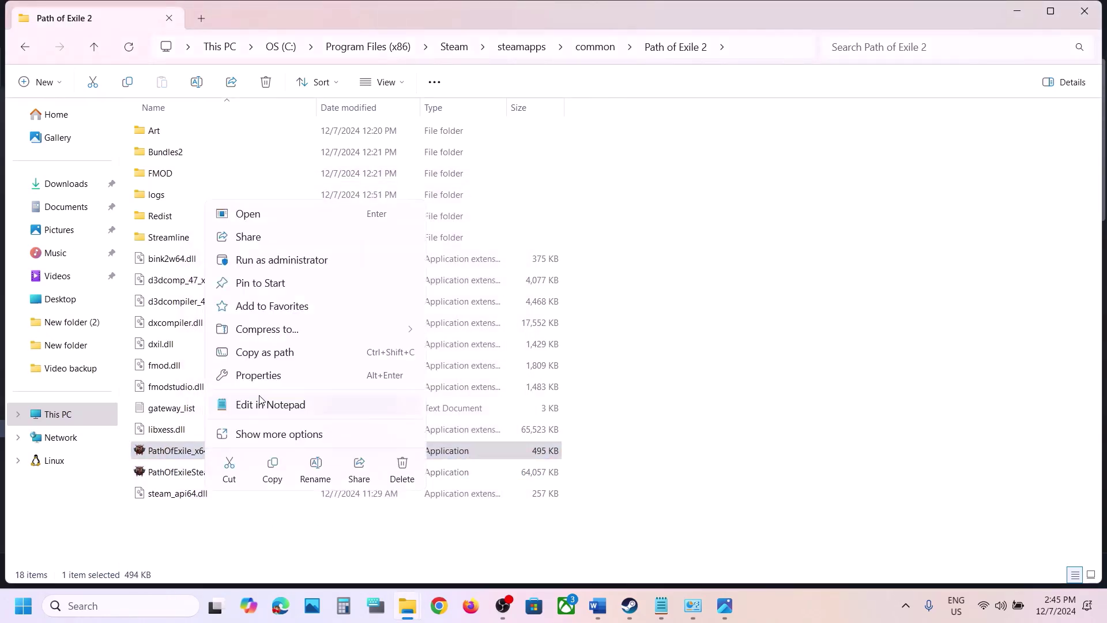
left_click(259, 375)
left_click(321, 230)
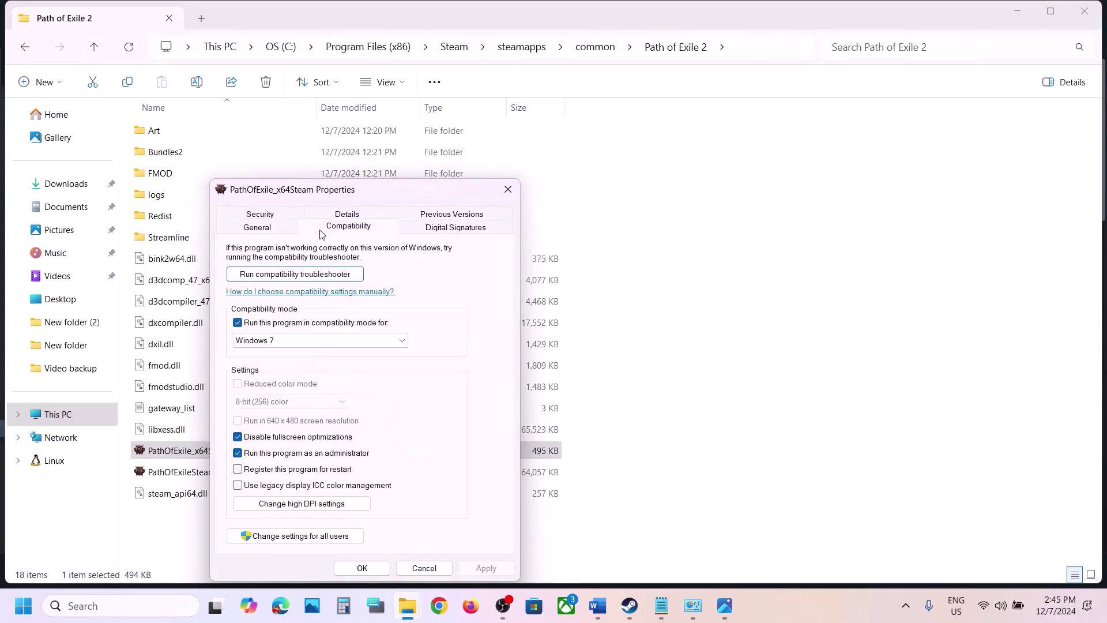
left_click(238, 324)
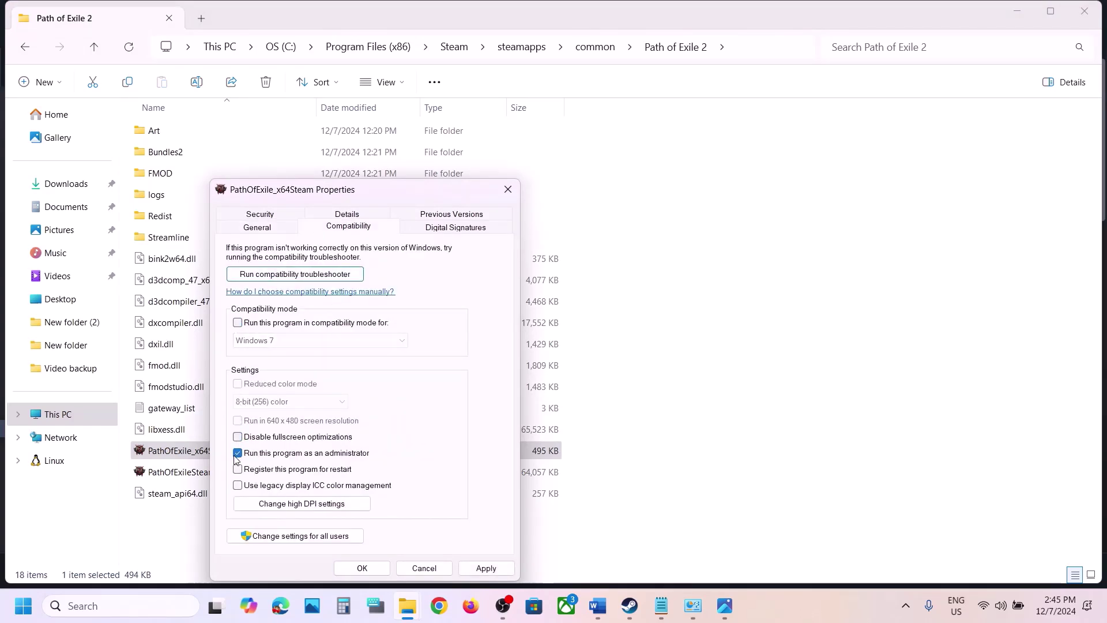
left_click(486, 568)
left_click(360, 568)
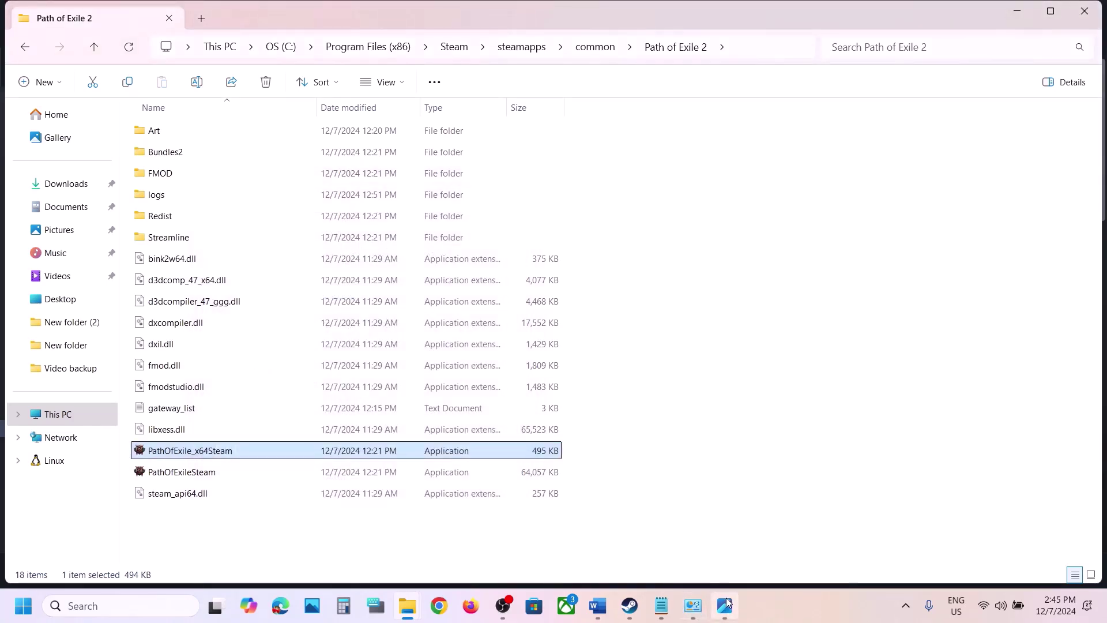
Step: Return to the Word notes by way of Steam and view Step 7 about allowing the game exe through antivirus and firewall
mouse_move(624, 611)
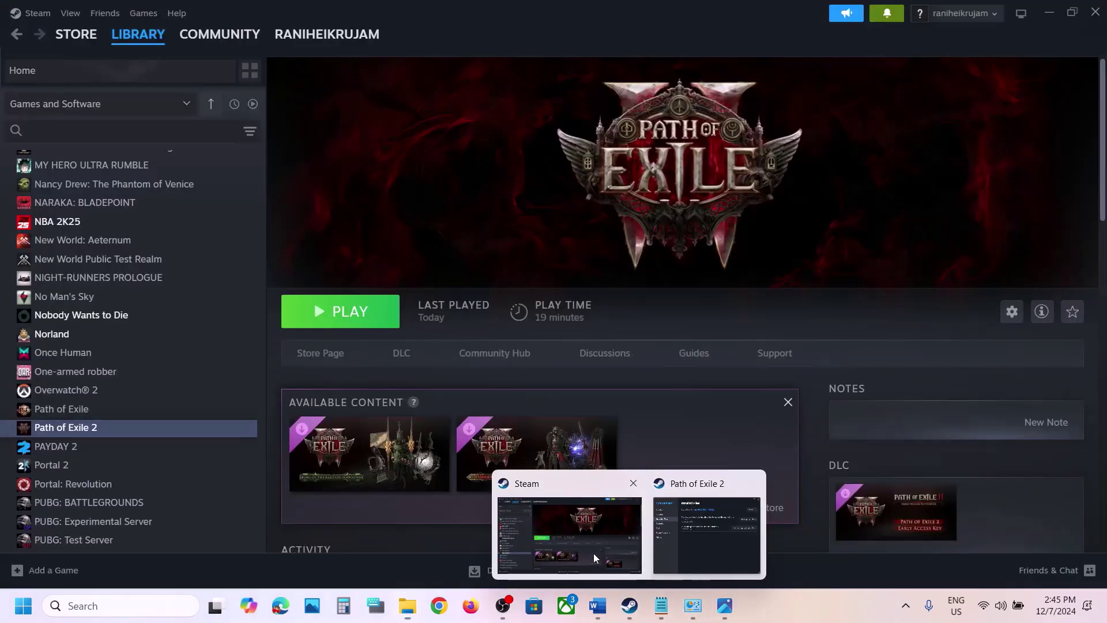
left_click(593, 552)
left_click(600, 604)
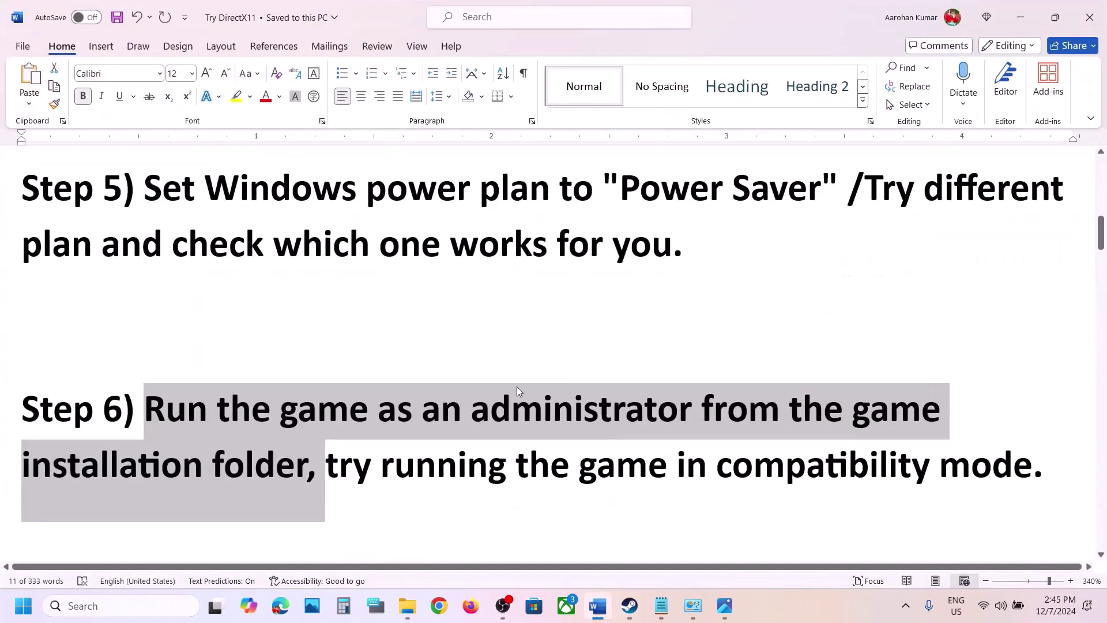
scroll(517, 386, "down", 5)
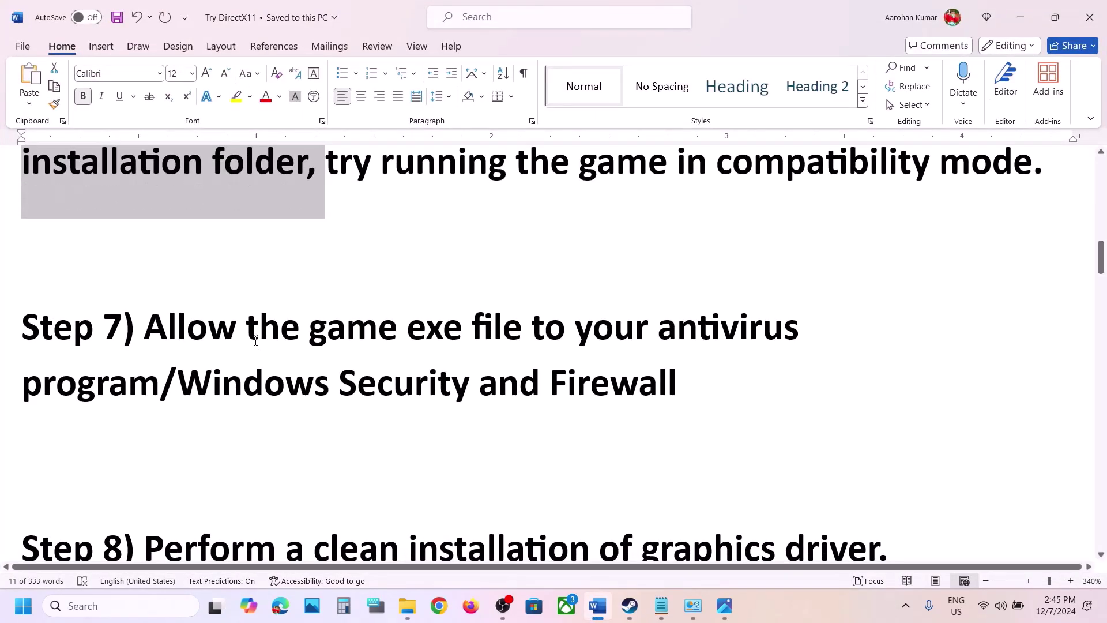
Step: Highlight Step 7 in the notes, switch to Windows Settings, and open Virus & threat protection in Windows Security
left_click_drag(256, 341, 658, 383)
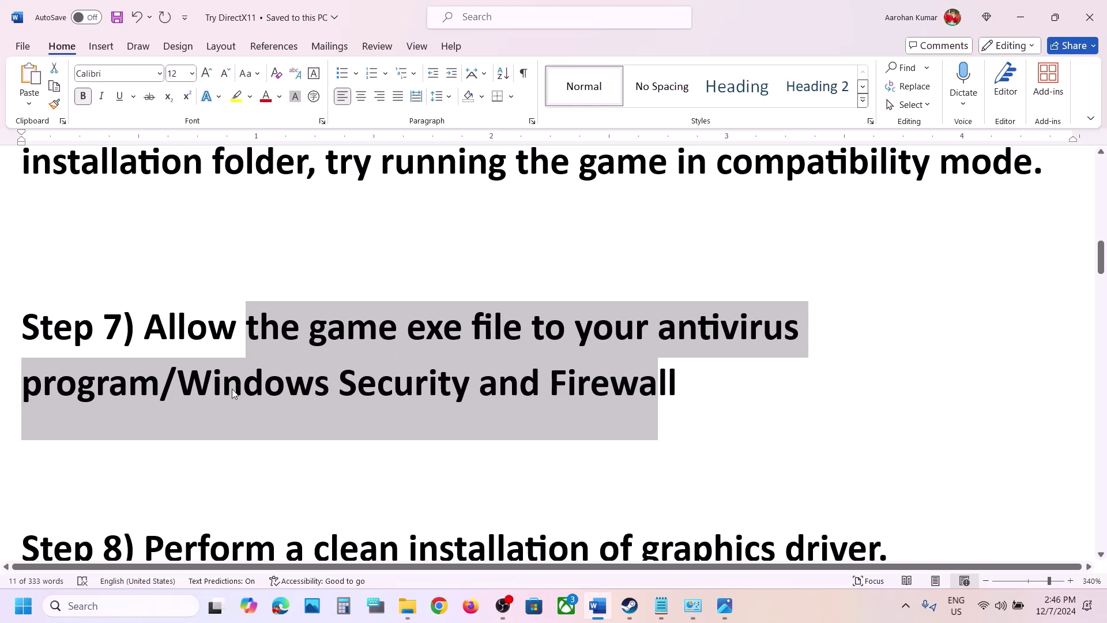
left_click(24, 606)
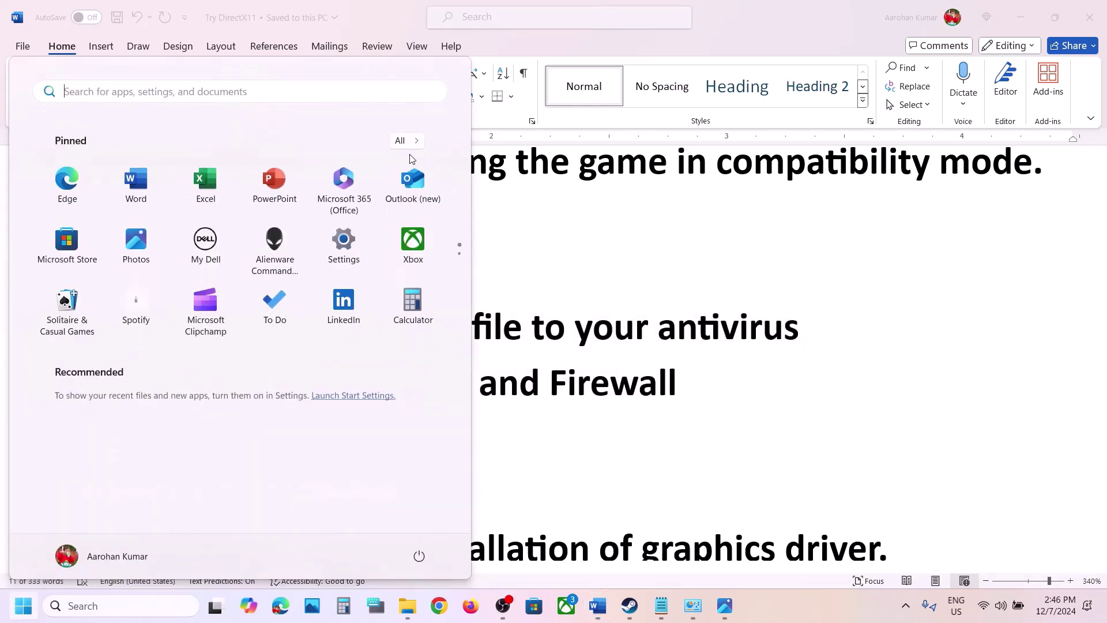
left_click(345, 239)
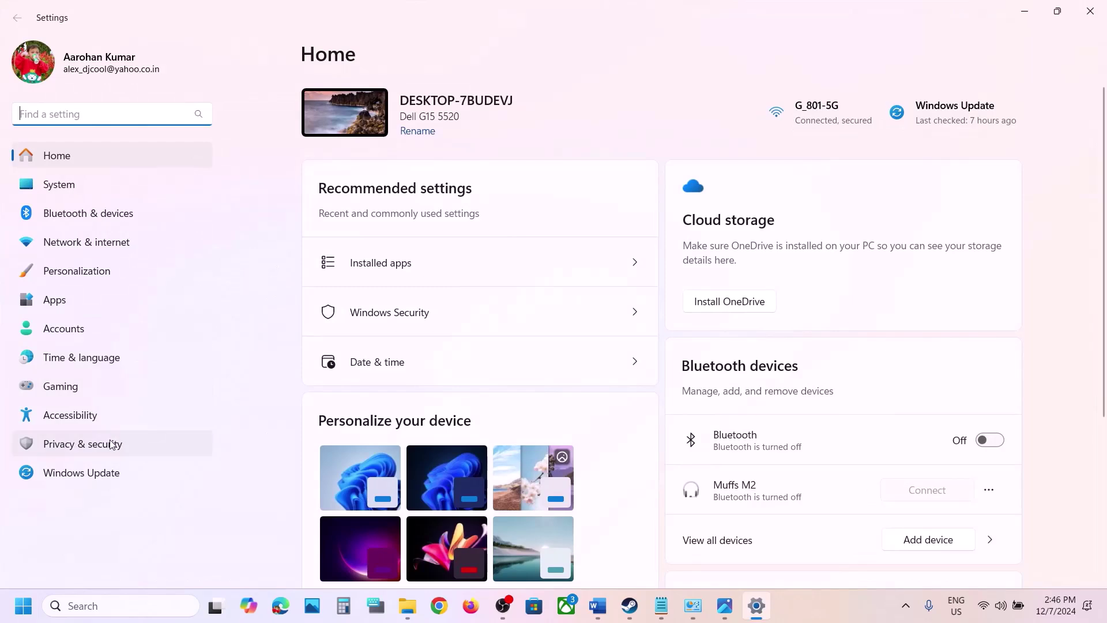
left_click(113, 445)
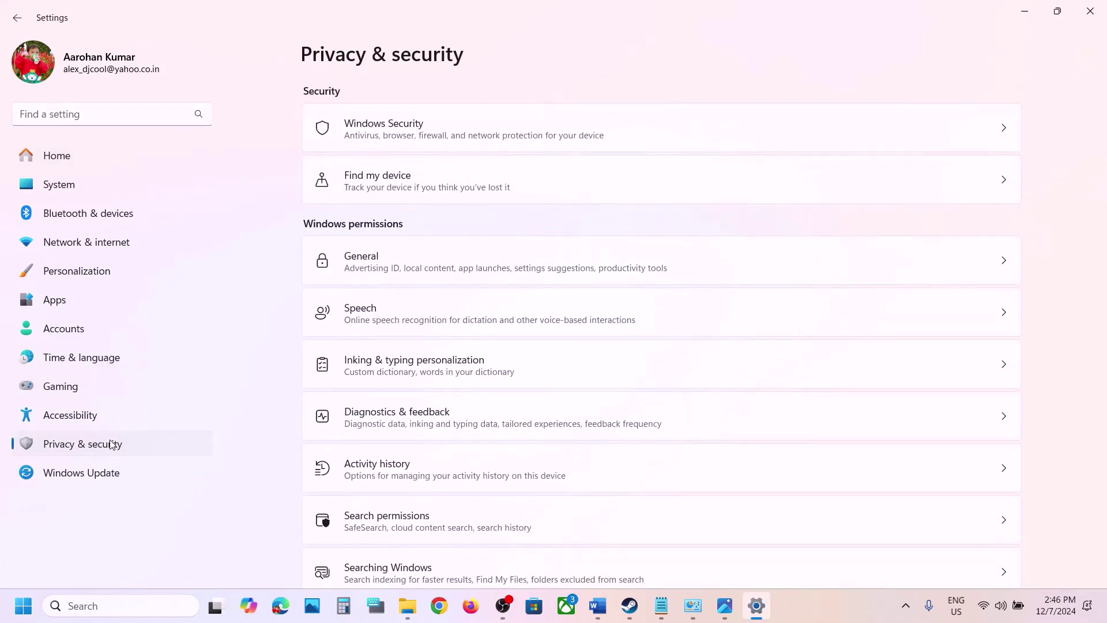
left_click(436, 134)
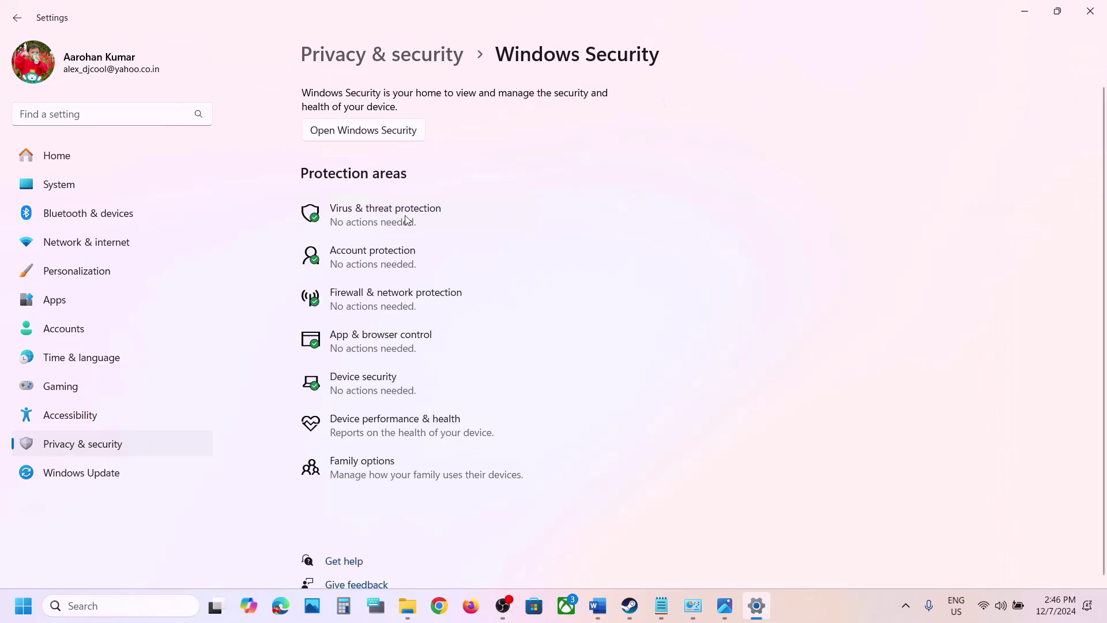
left_click(396, 228)
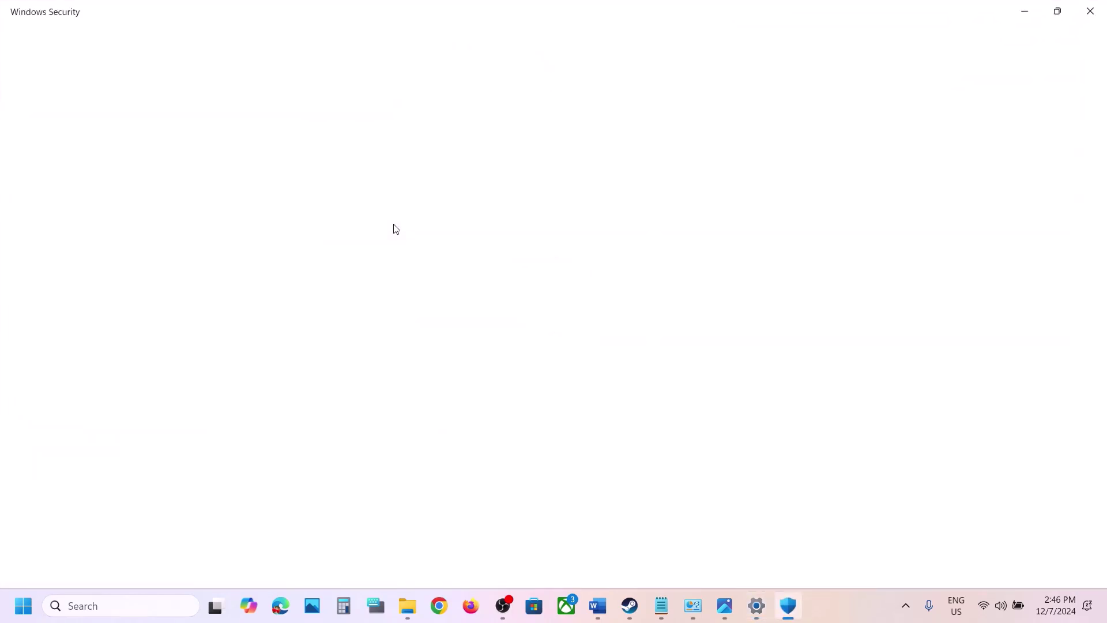
Step: Open the list of apps allowed through Controlled folder access in the ransomware protection settings
scroll(392, 228, "down", 3)
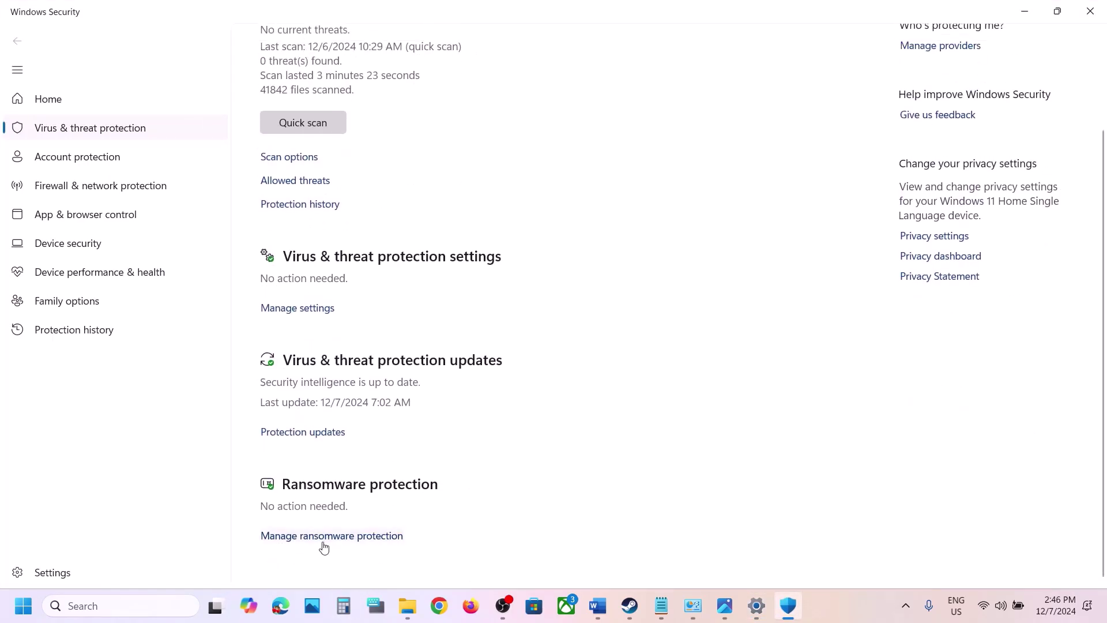
left_click(334, 536)
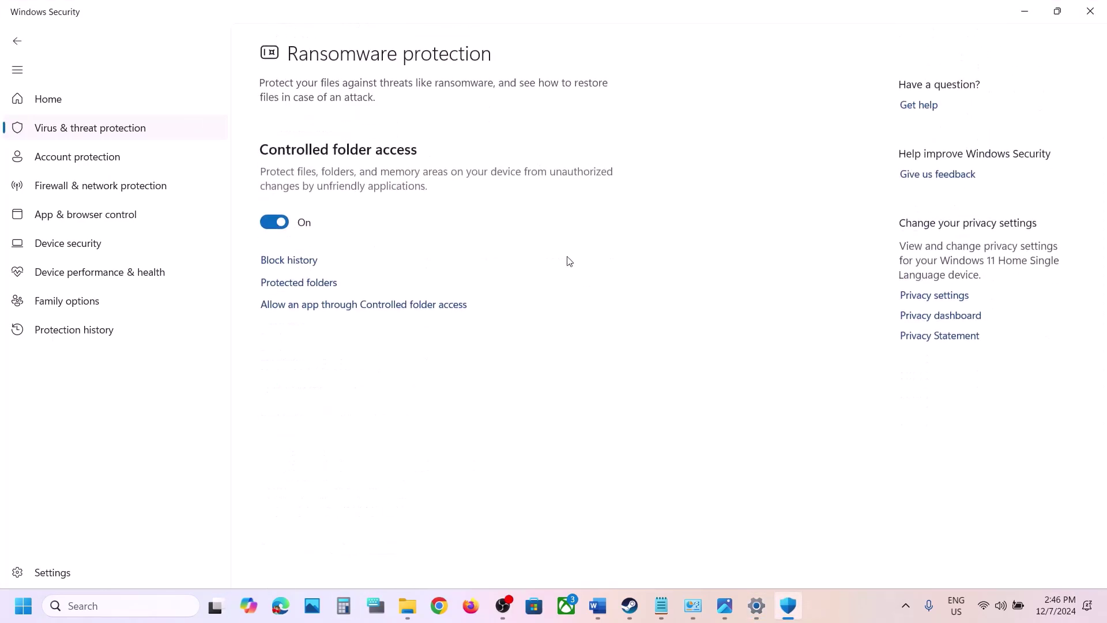
left_click(354, 306)
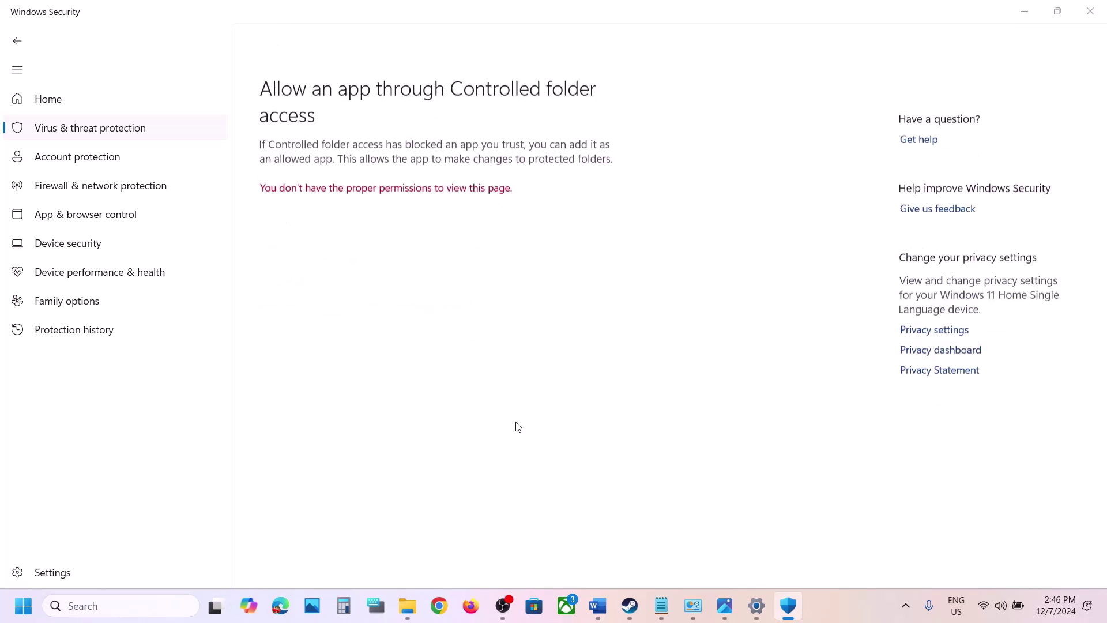
scroll(375, 162, "down", 3)
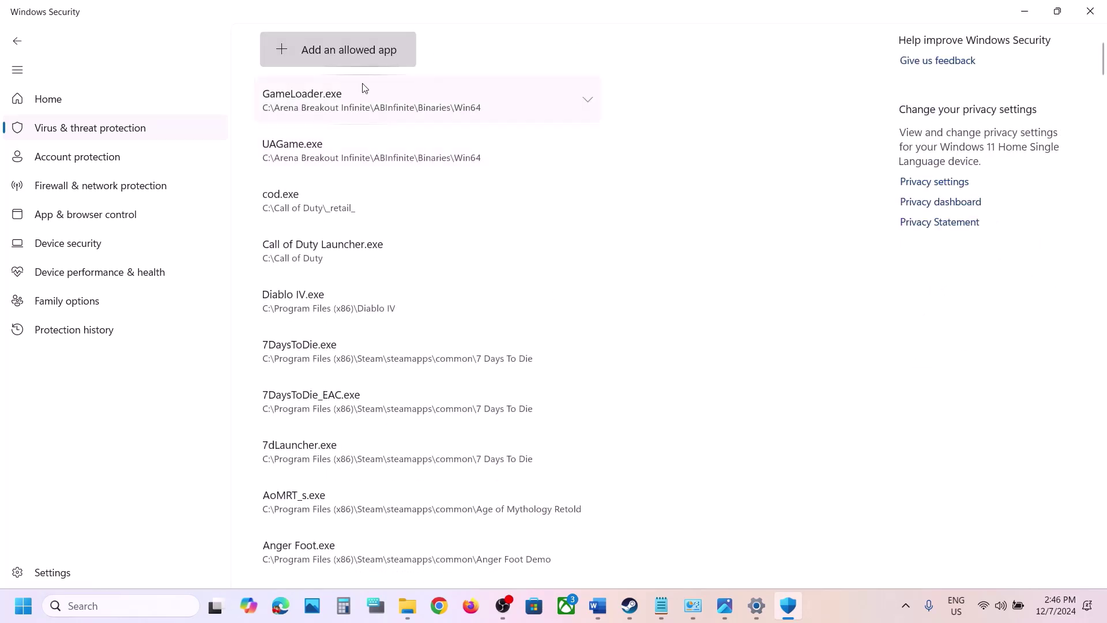
Step: Begin adding an allowed app by browsing all apps to the Steam folder in C:\Program Files (x86)
left_click(349, 57)
left_click(340, 107)
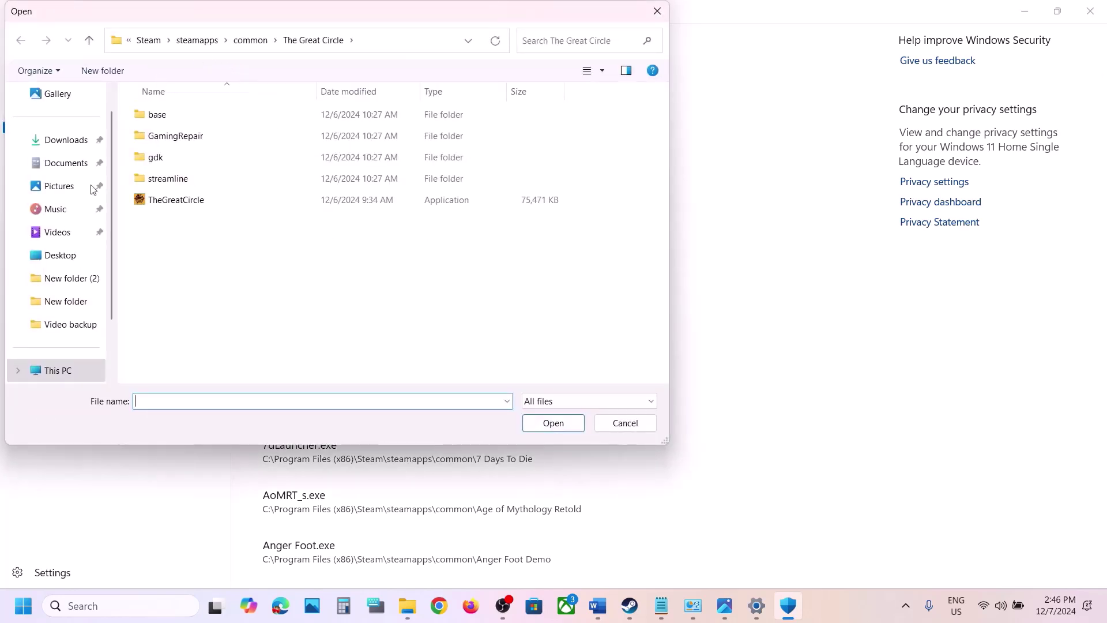
left_click(59, 374)
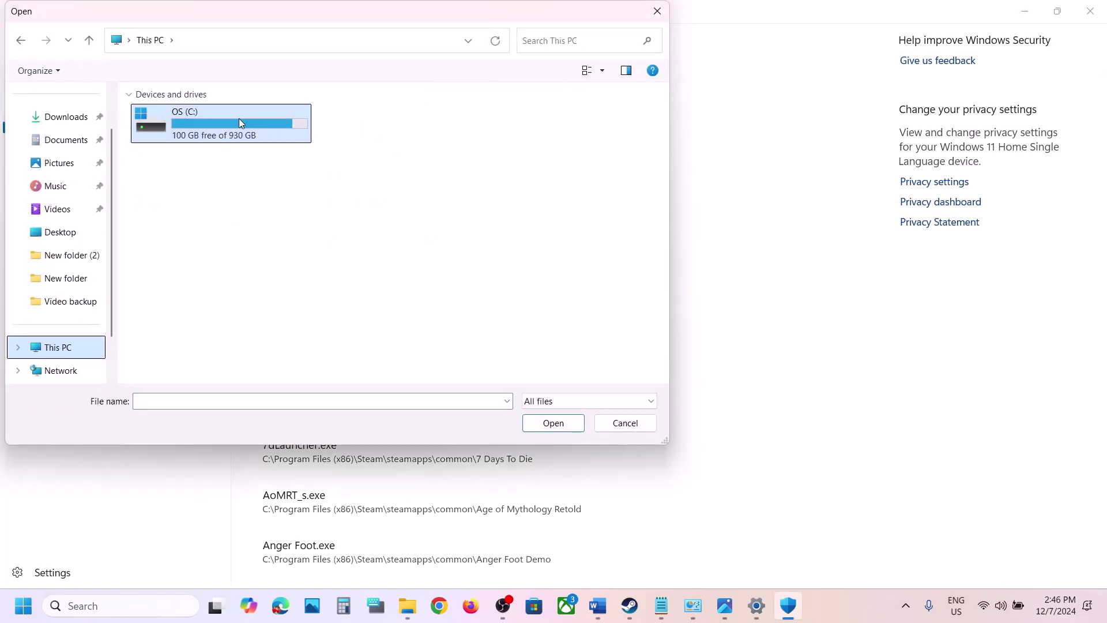
double_click(239, 119)
scroll(239, 119, "down", 2)
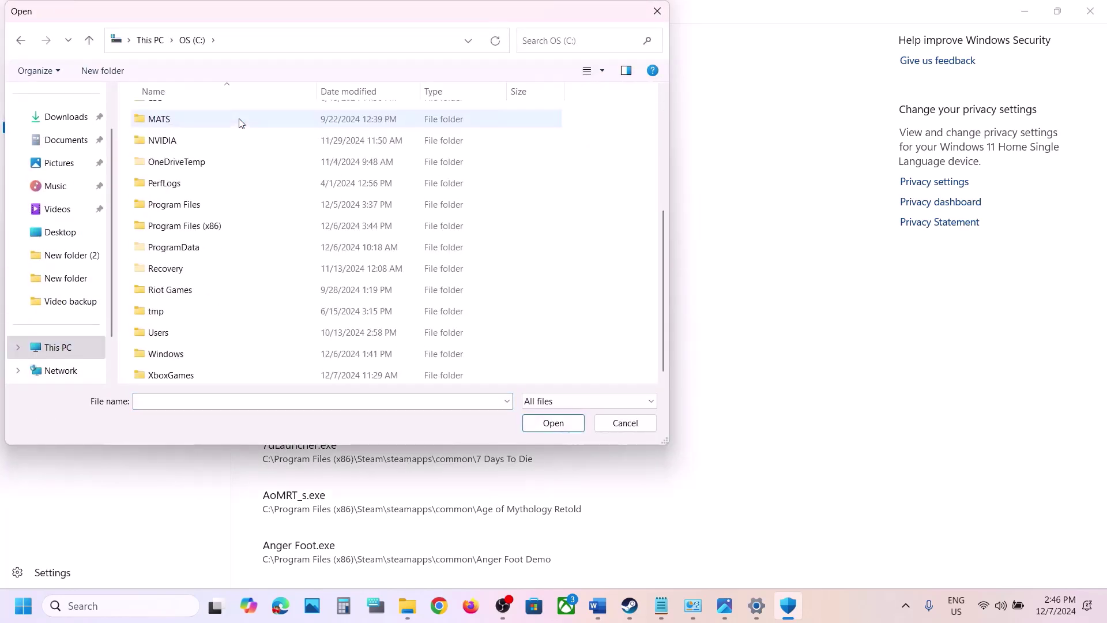
double_click(199, 226)
scroll(198, 225, "down", 8)
double_click(181, 288)
scroll(181, 288, "down", 5)
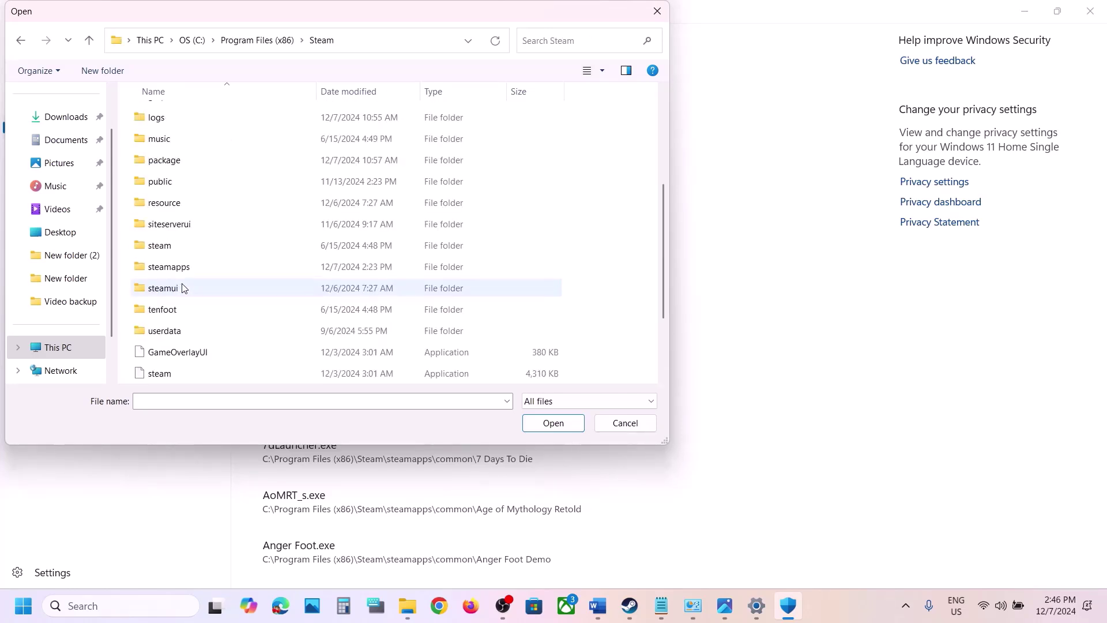
Step: Allow PathOfExile_x64Steam from steamapps\common\Path of Exile 2 through Controlled folder access
double_click(172, 162)
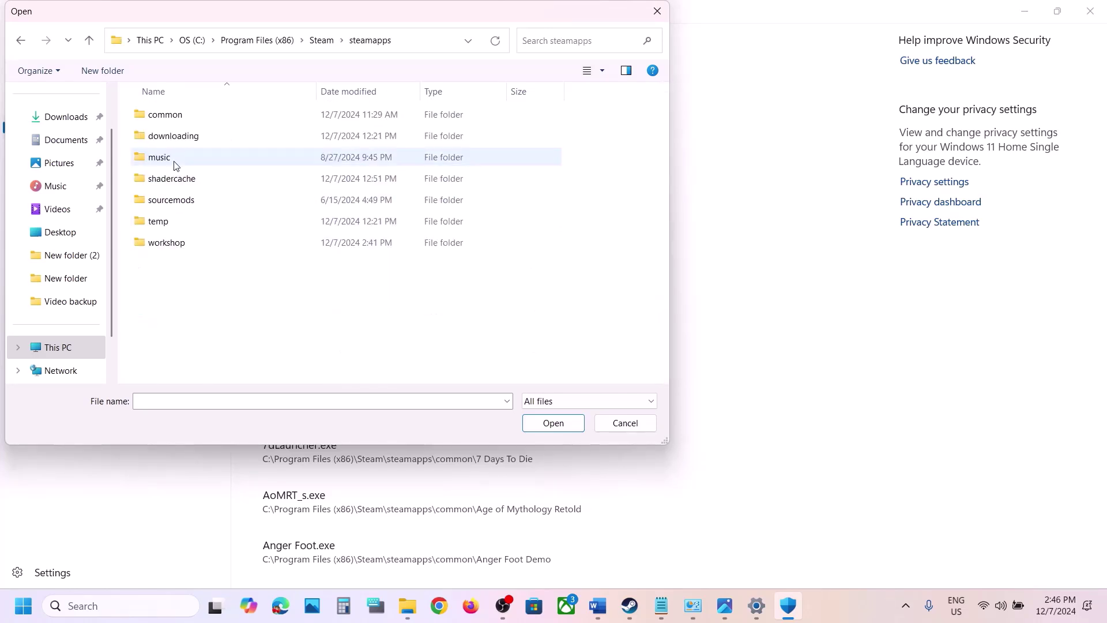
left_click(179, 118)
double_click(179, 119)
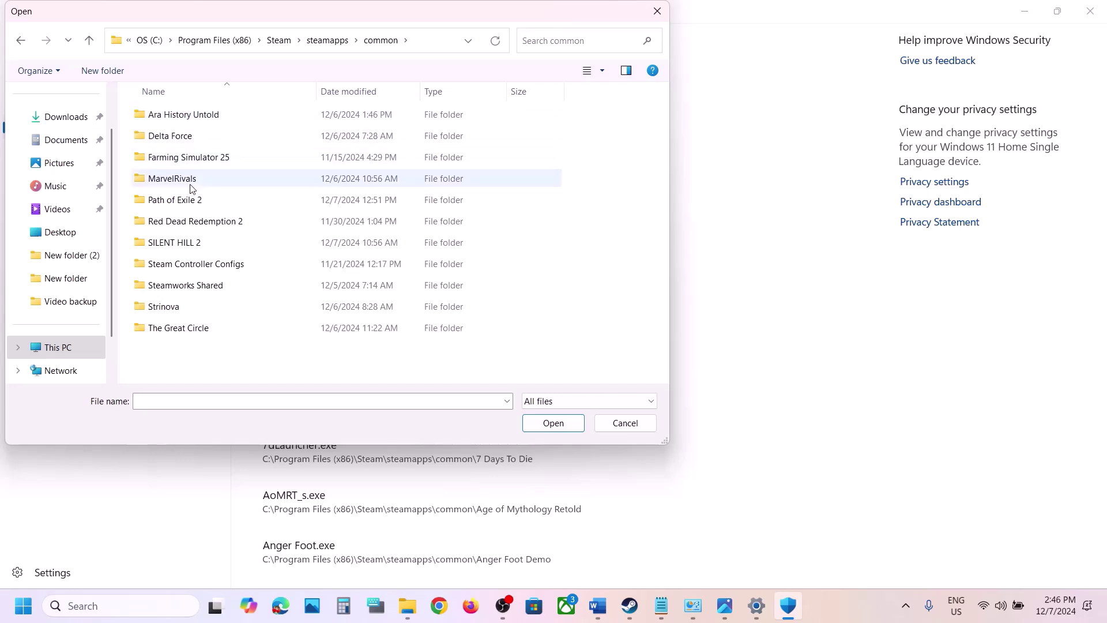
double_click(207, 200)
left_click(182, 247)
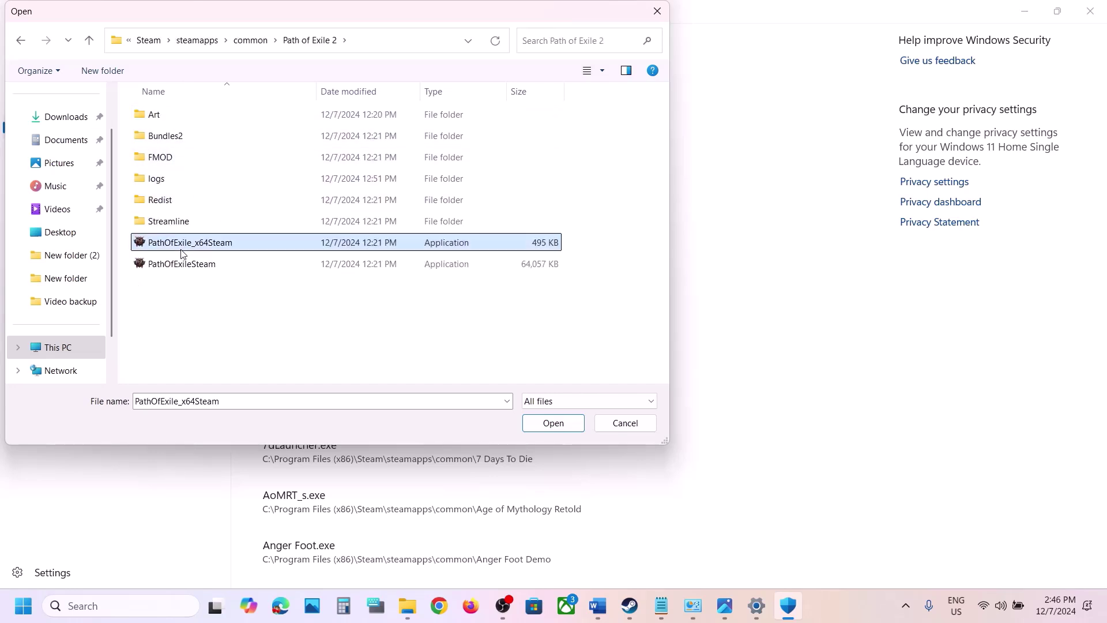
left_click(554, 424)
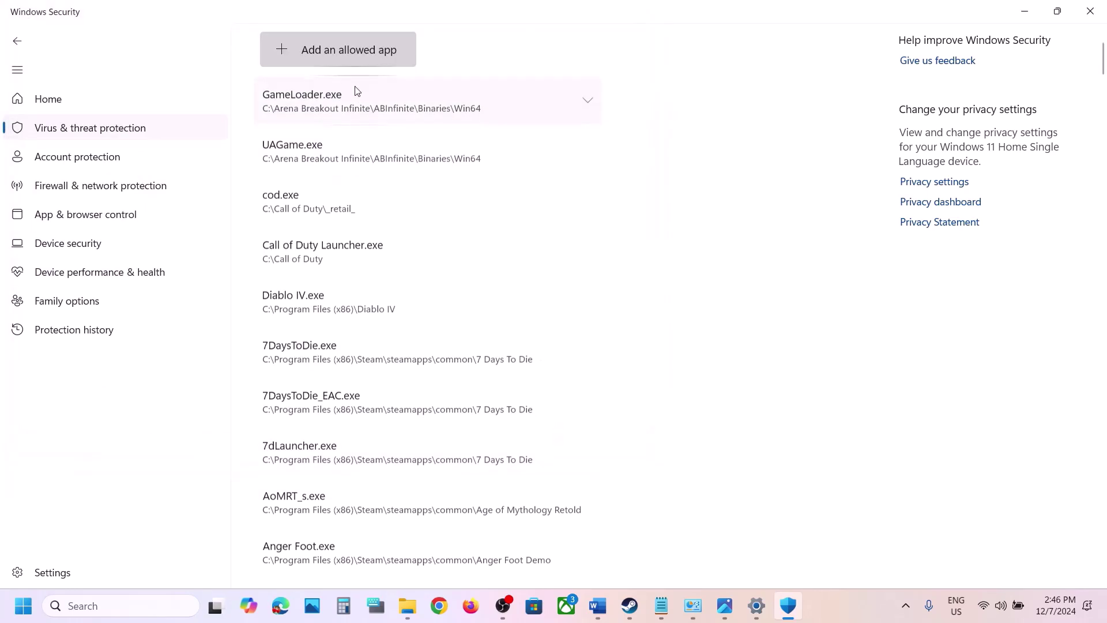
Step: Add PathOfExileSteam from the Path of Exile 2 folder to the apps allowed through Controlled folder access
left_click(343, 64)
left_click(345, 105)
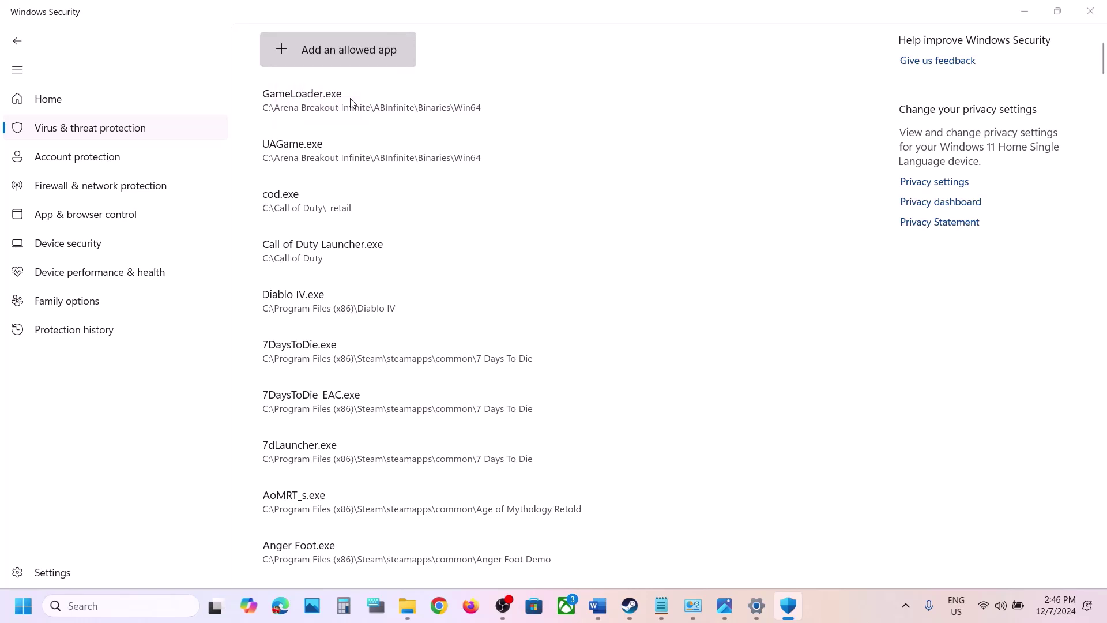
left_click(180, 271)
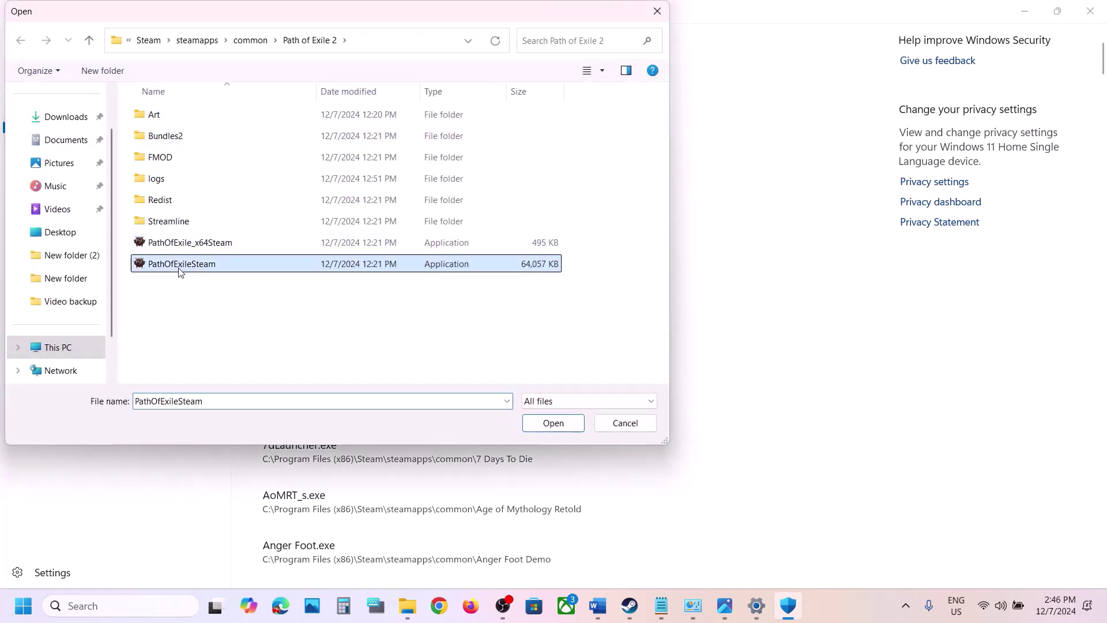
left_click(552, 423)
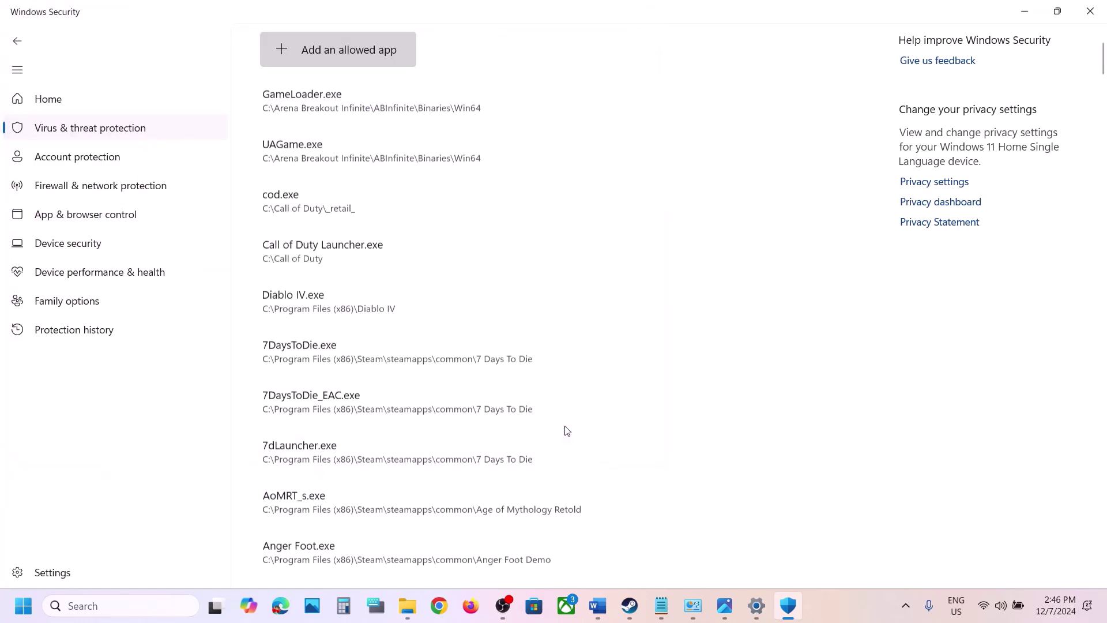
Step: Switch to Control Panel, open the Windows Defender Firewall allowed apps list, and enable changing its settings
left_click(96, 607)
type("control")
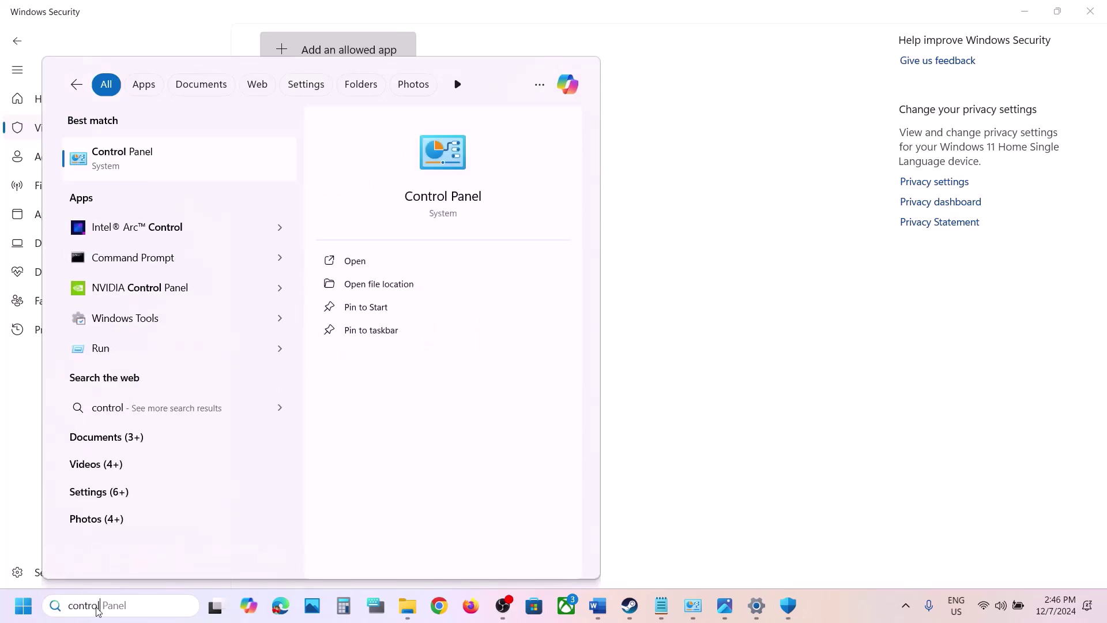
key("Return")
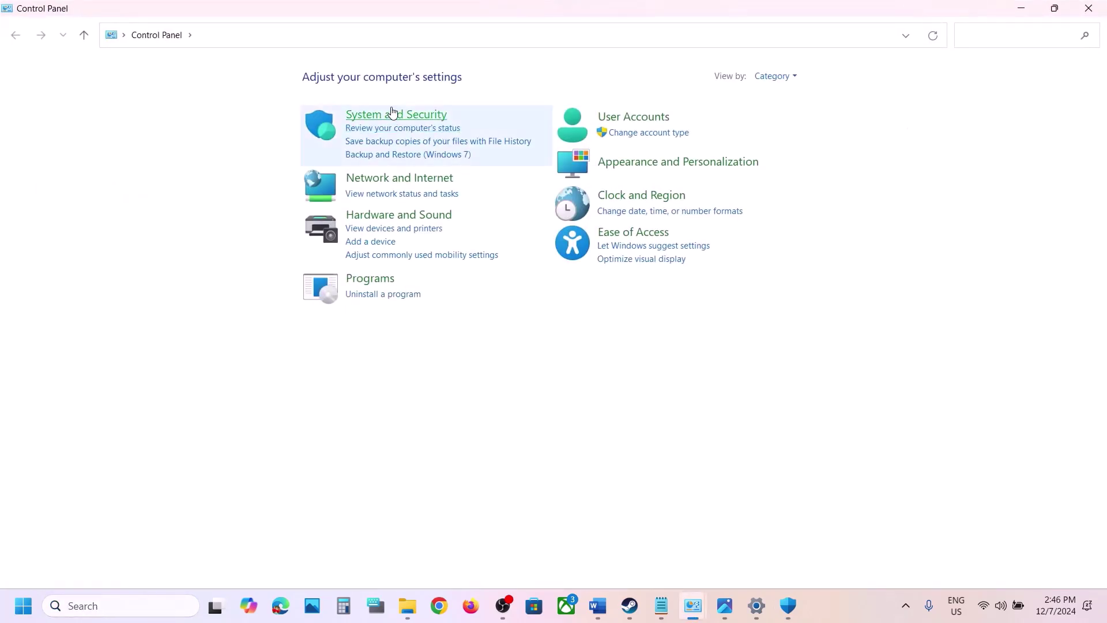
left_click(388, 113)
left_click(277, 126)
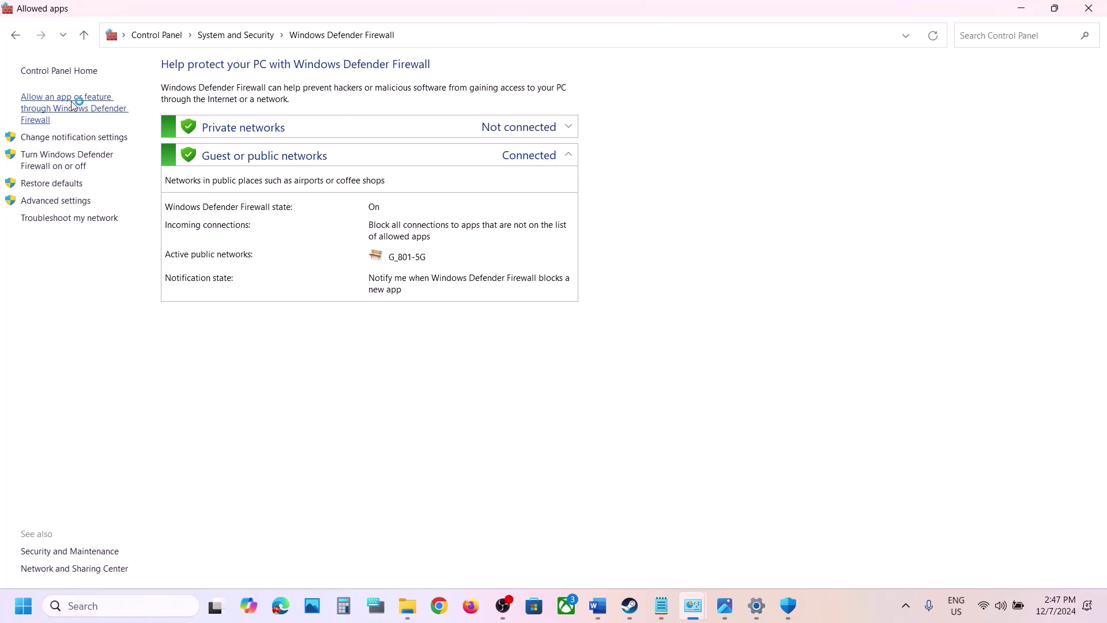
left_click(741, 116)
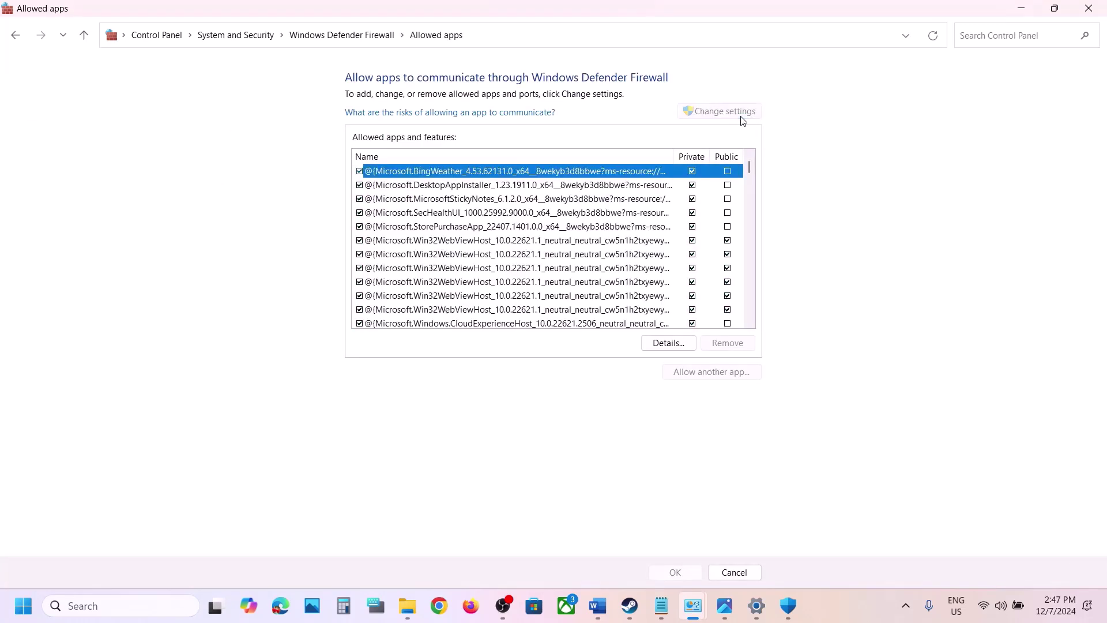
Step: Allow PathOfExile_x64Steam from steamapps\common\Path of Exile 2 through Windows Defender Firewall
left_click(706, 373)
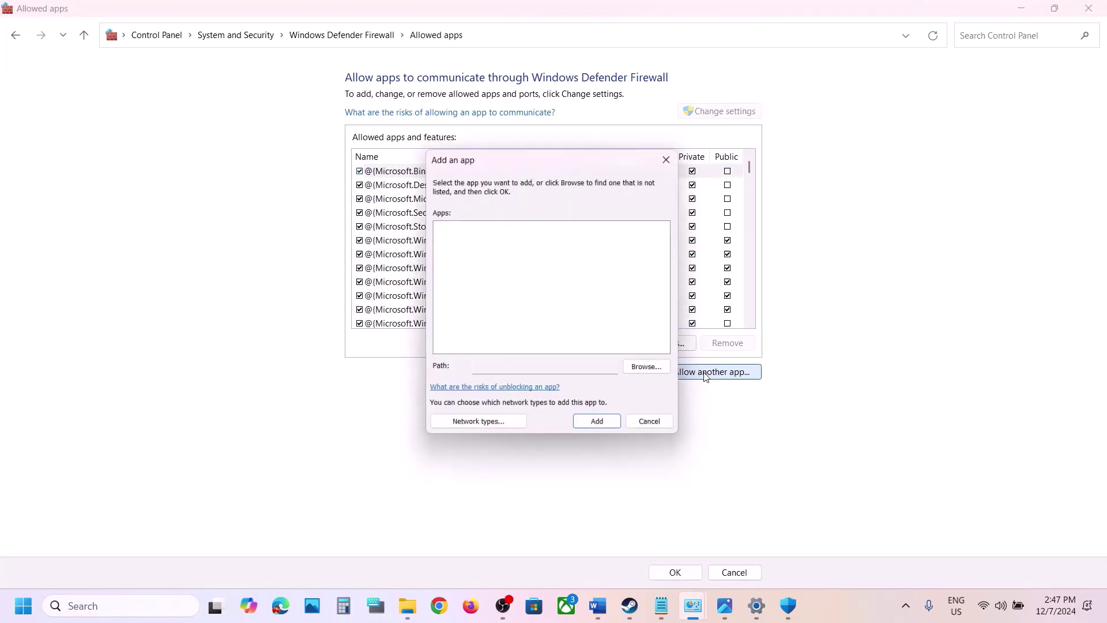
left_click(658, 370)
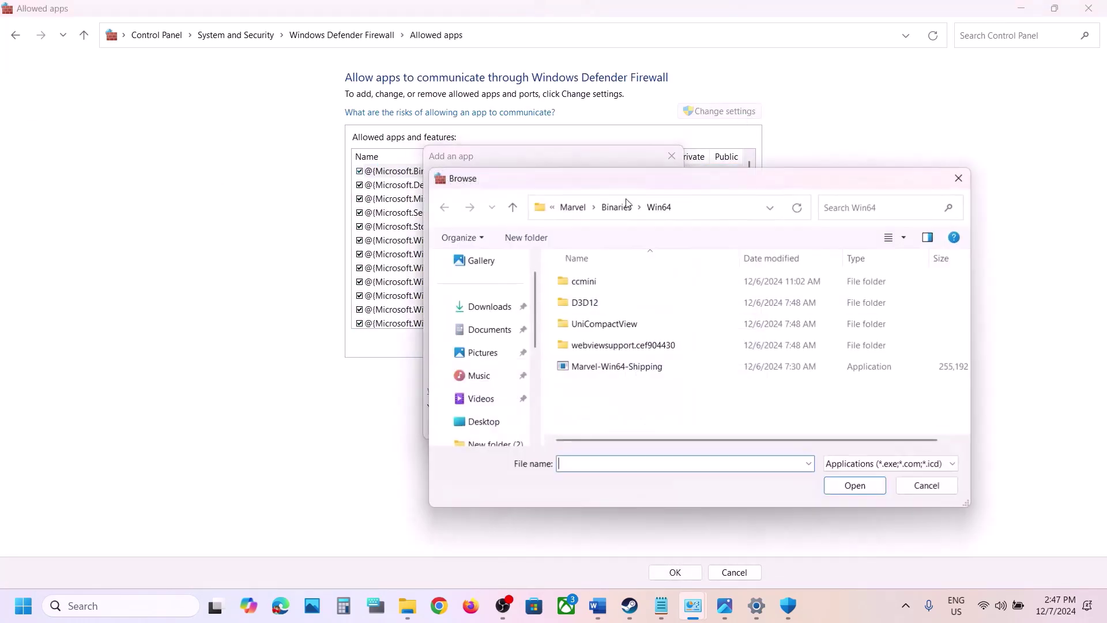
left_click(573, 211)
left_click(574, 209)
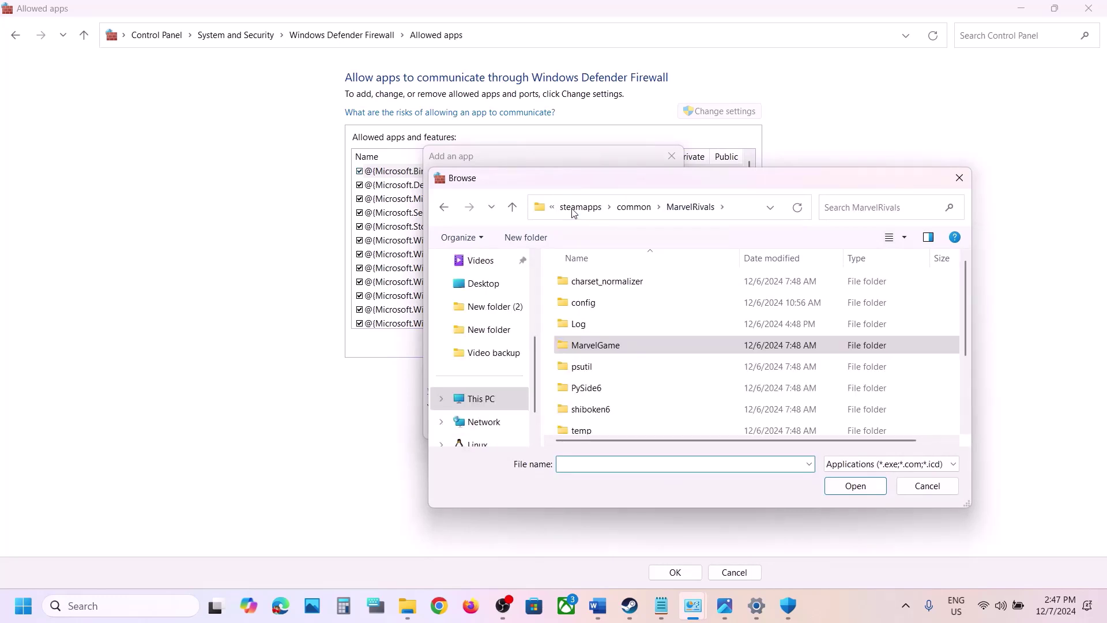
left_click(574, 209)
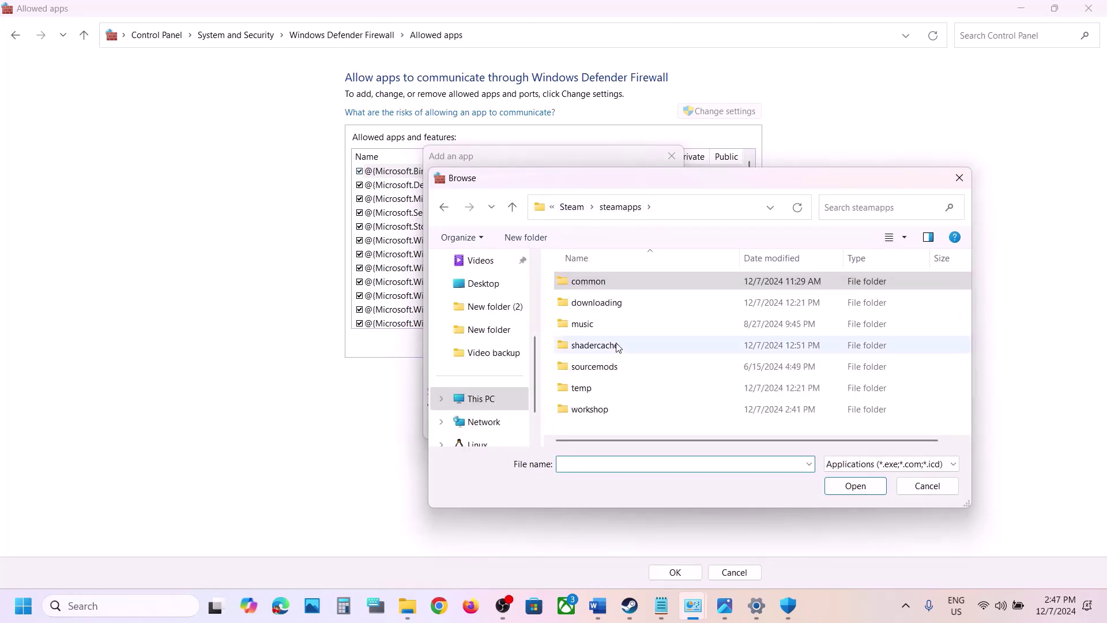
double_click(604, 283)
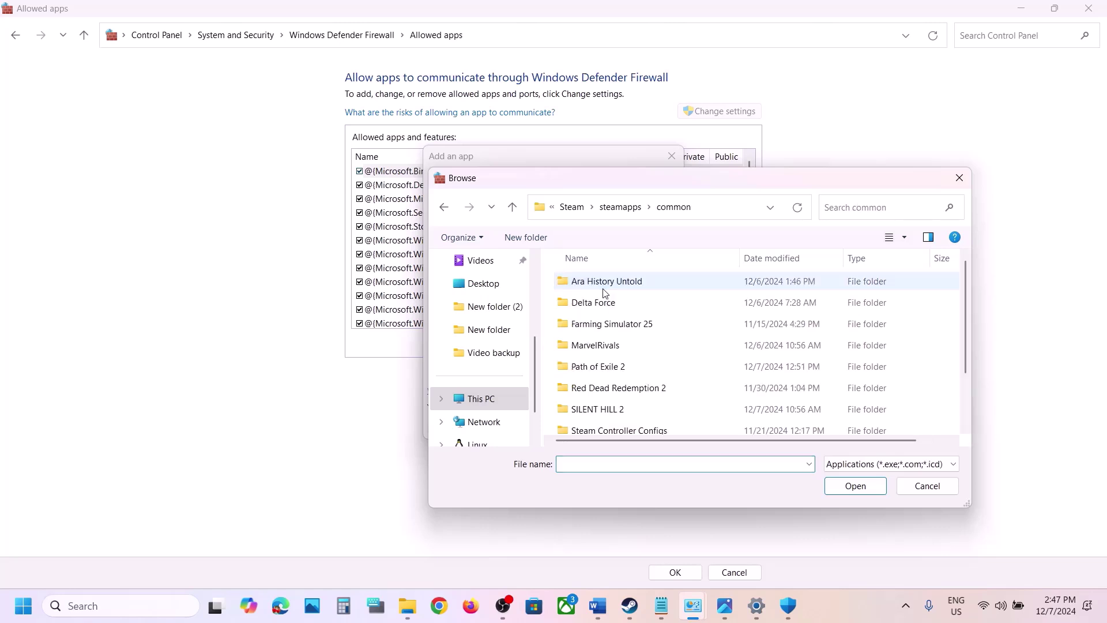
scroll(605, 295, "down", 1)
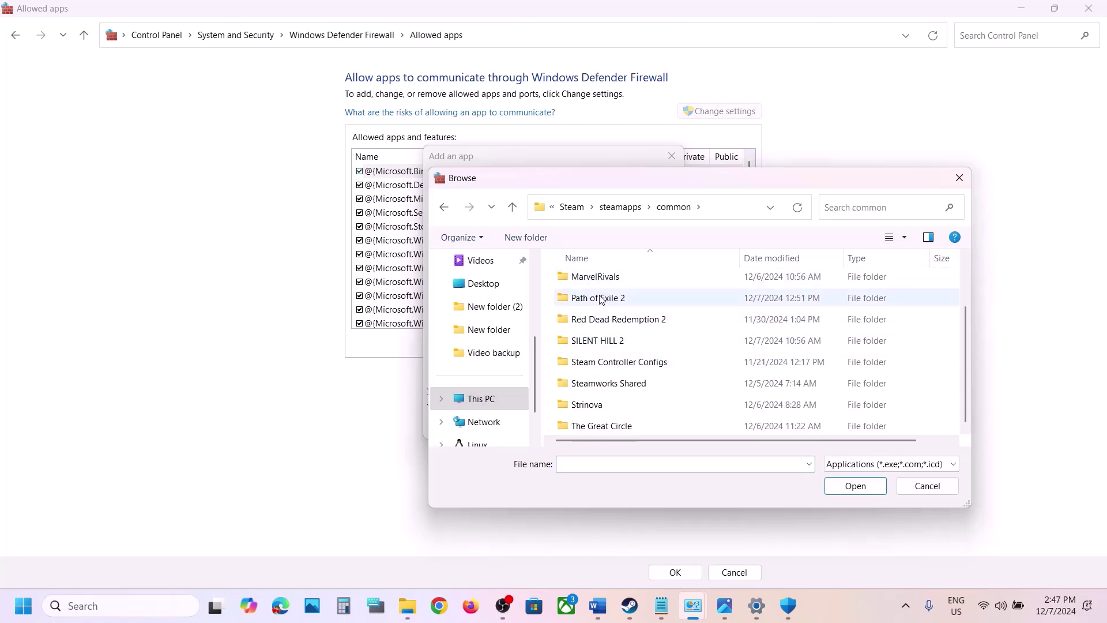
double_click(601, 298)
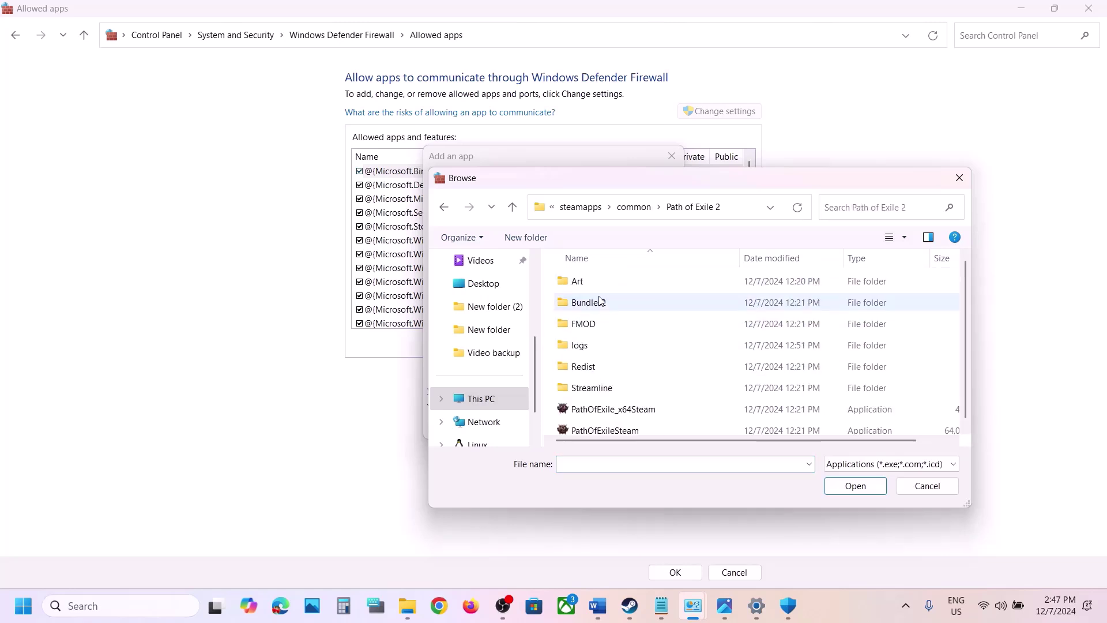
left_click(640, 406)
left_click(853, 486)
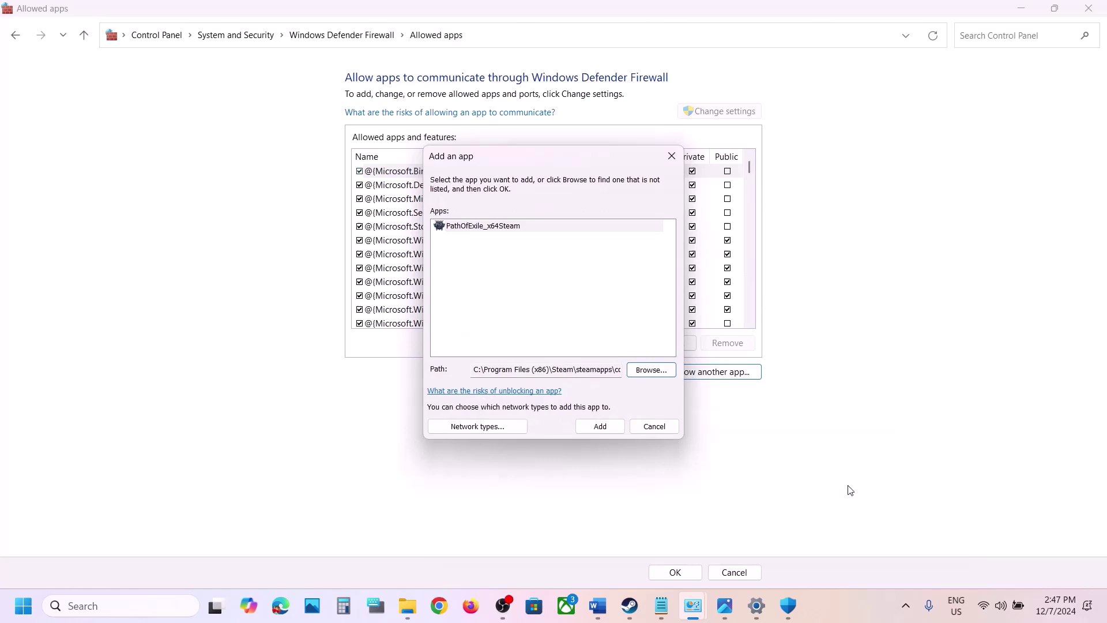
left_click(603, 426)
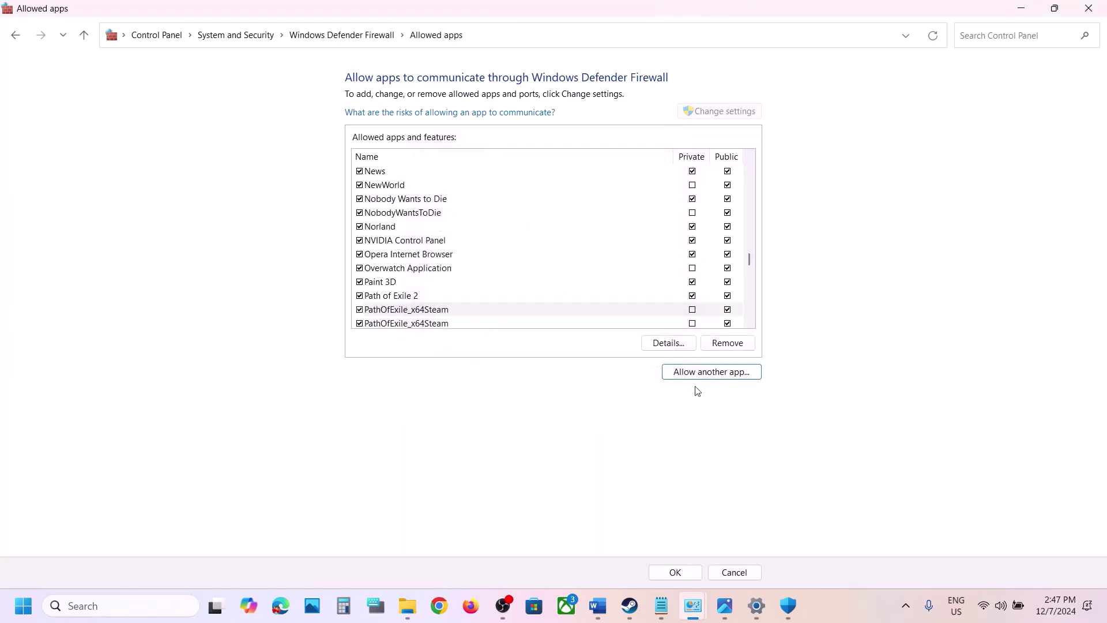
Step: Try to allow PathOfExileSteam from steamapps\common\Path of Exile 2 through Windows Defender Firewall
left_click(701, 379)
left_click(653, 374)
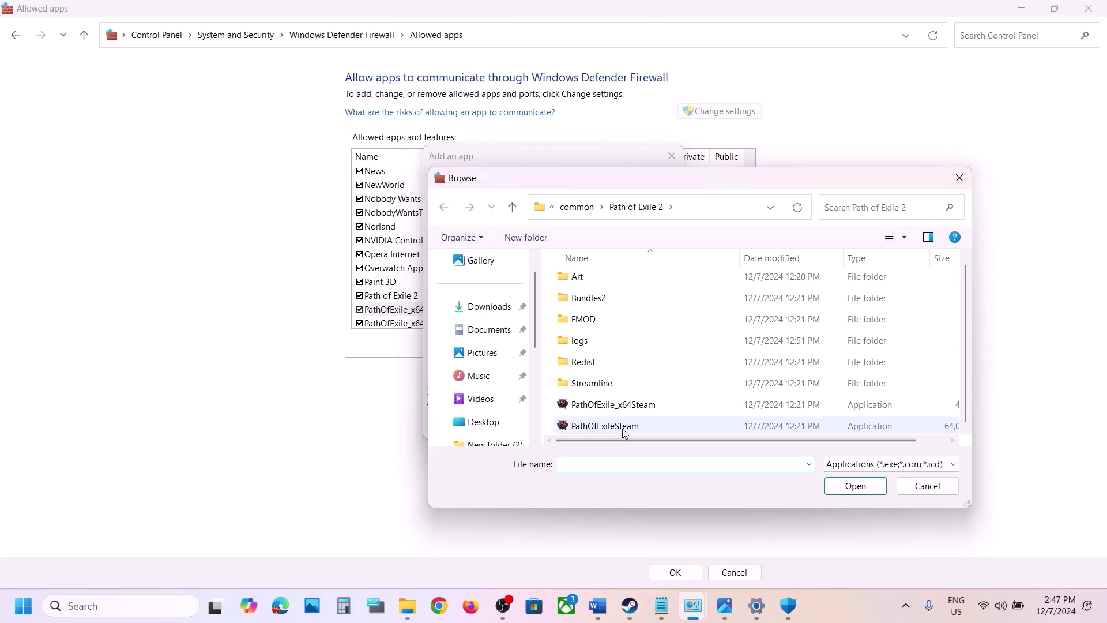
left_click(622, 428)
left_click(850, 487)
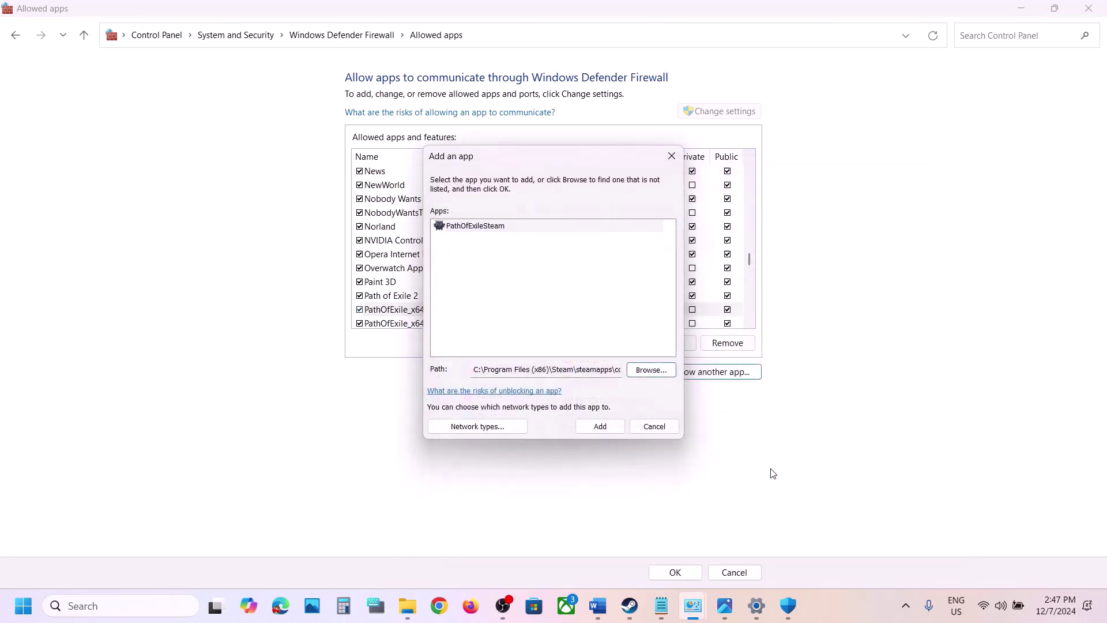
left_click(607, 431)
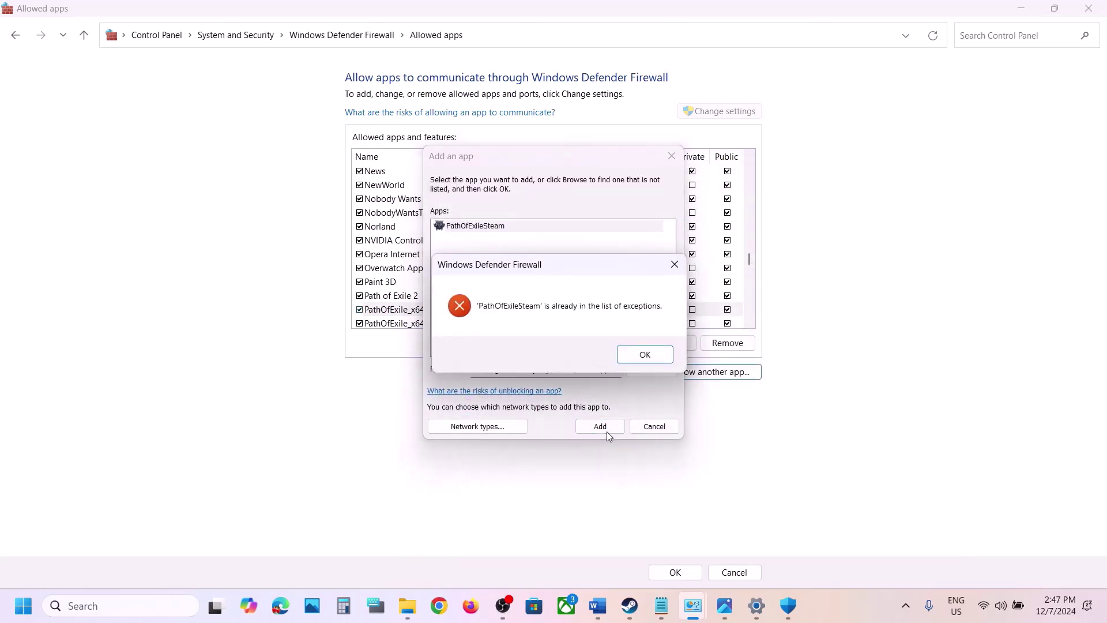
left_click(641, 355)
left_click(672, 156)
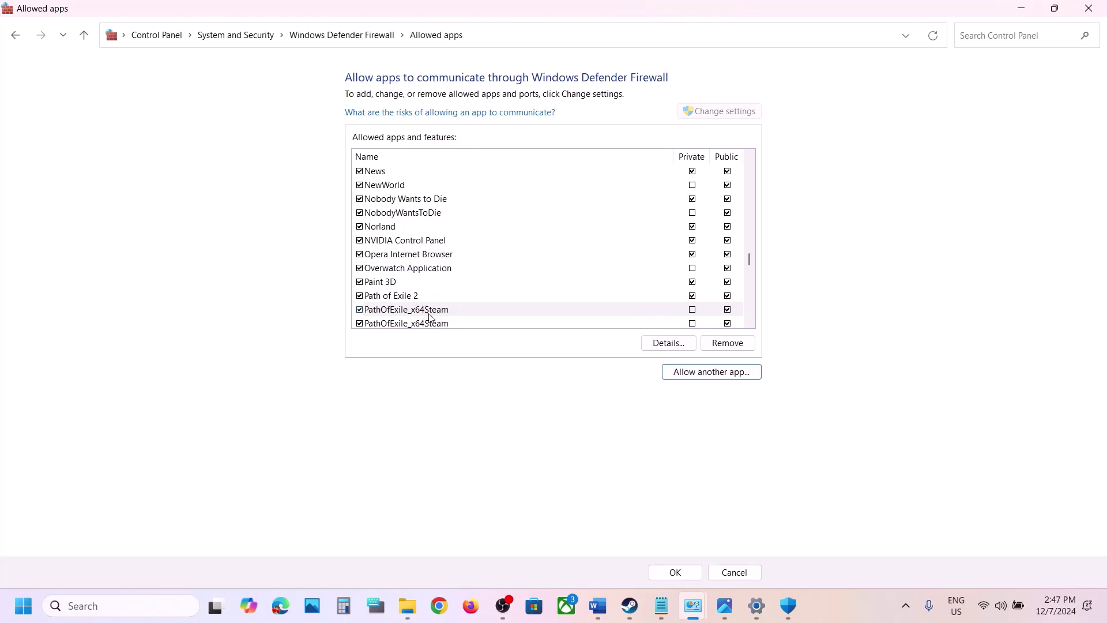
Step: Close the allowed apps, Windows Security and Settings windows to return to the Word notes
left_click(1093, 12)
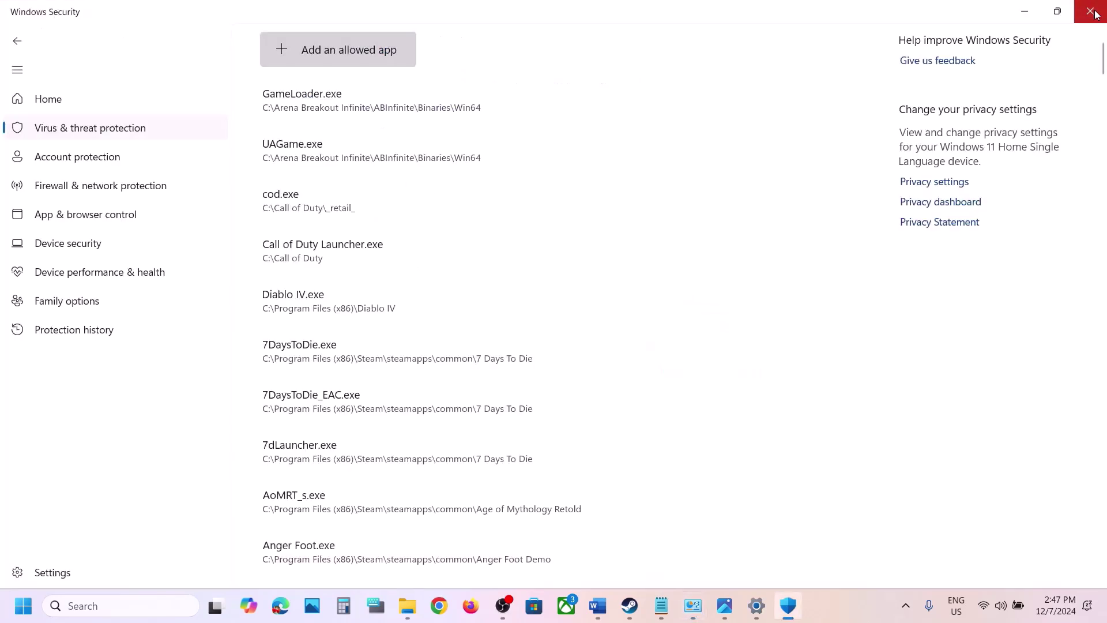
left_click(1094, 12)
left_click(1093, 10)
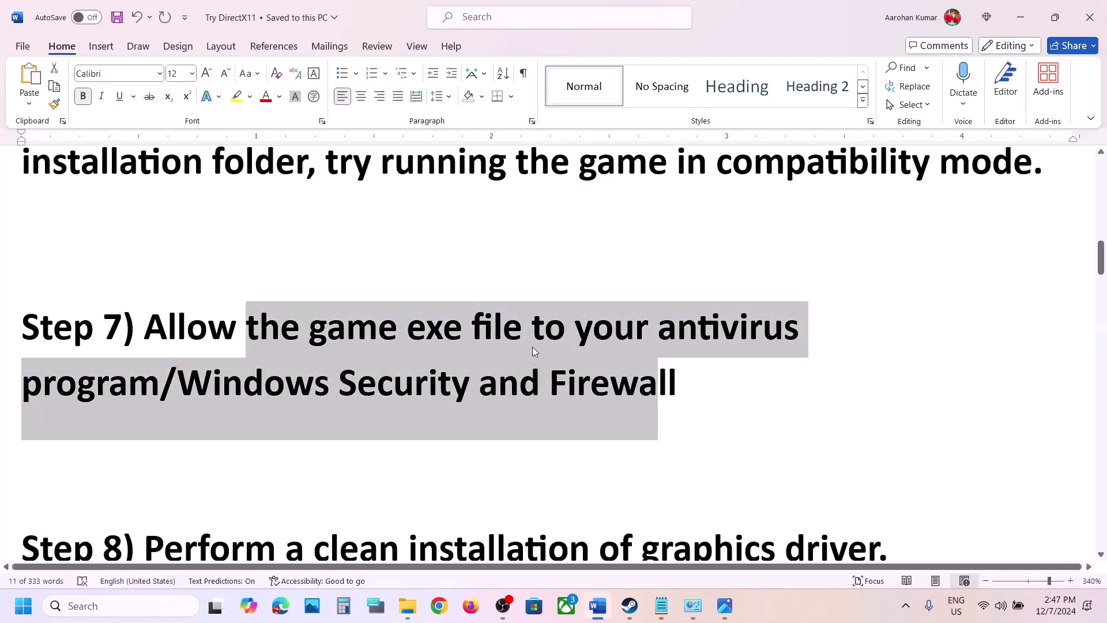
Step: Highlight Step 8 about a clean graphics driver installation and its NVIDIA and AMD links in the notes
scroll(532, 347, "down", 3)
scroll(533, 348, "down", 1)
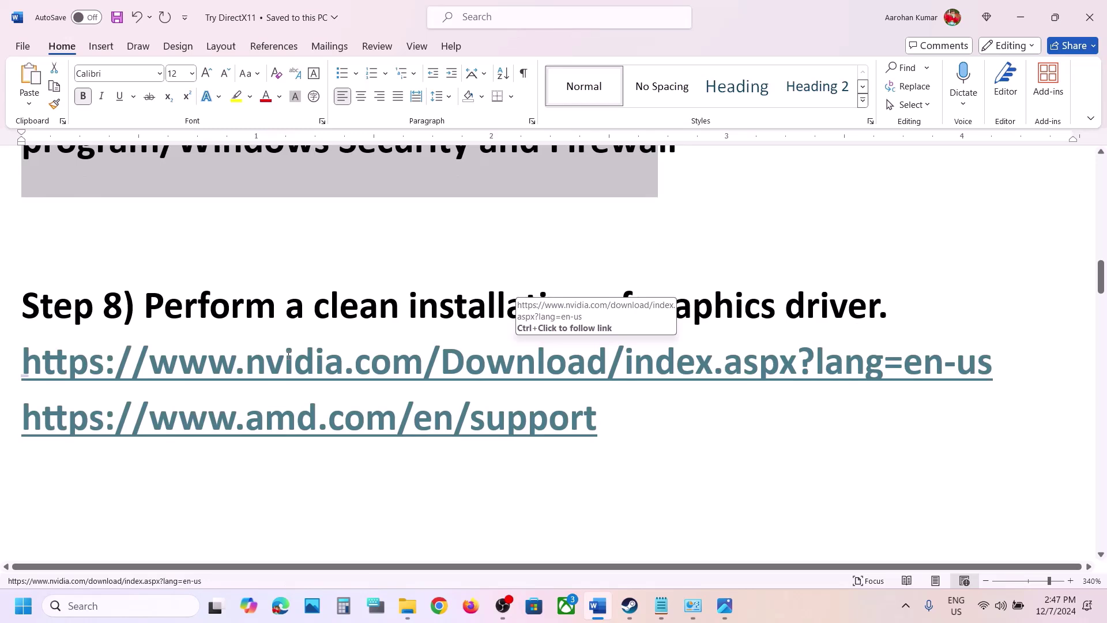
left_click_drag(167, 304, 681, 271)
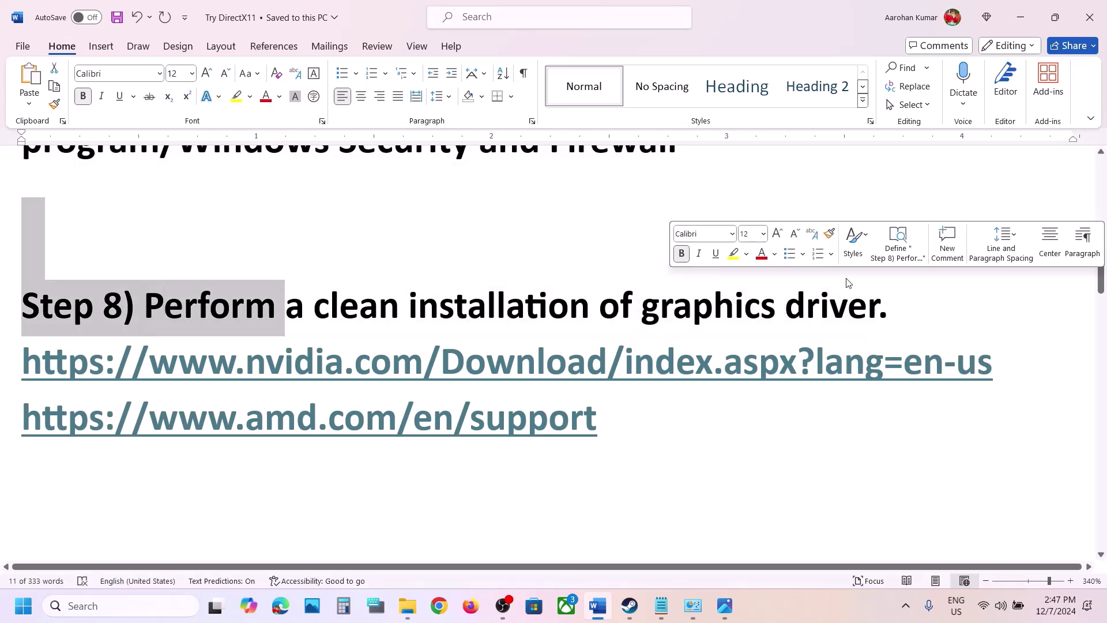
left_click_drag(346, 362, 778, 363)
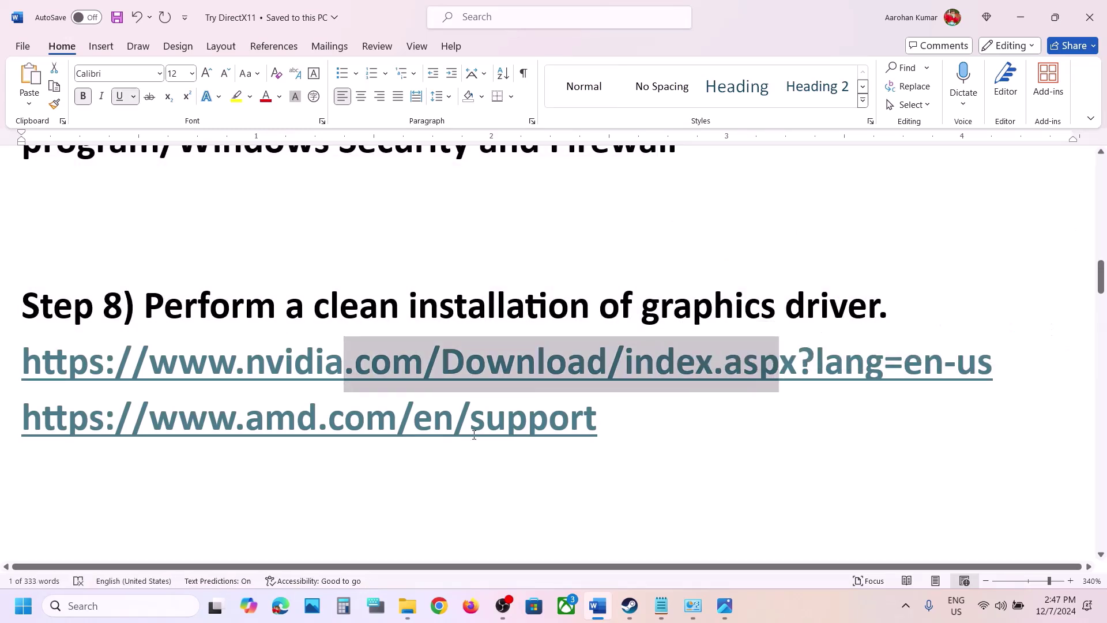
left_click_drag(279, 424, 571, 424)
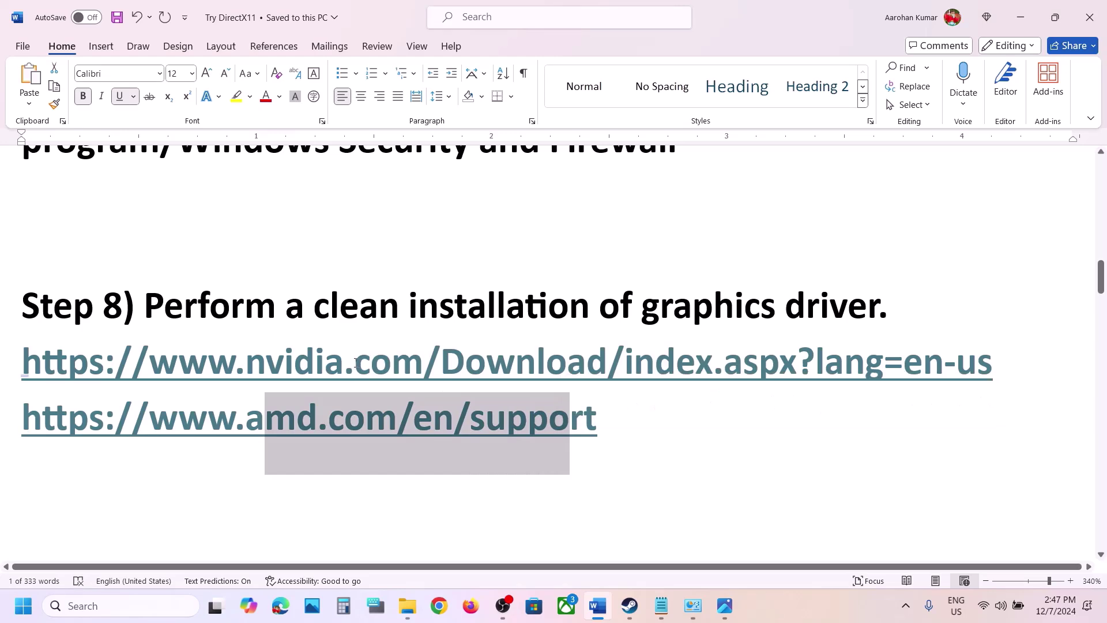
left_click_drag(354, 363, 767, 351)
Step: Switch to the NVIDIA drivers page in Chrome and find drivers for the GeForce RTX 3050 Laptop GPU on Windows 11
left_click(819, 621)
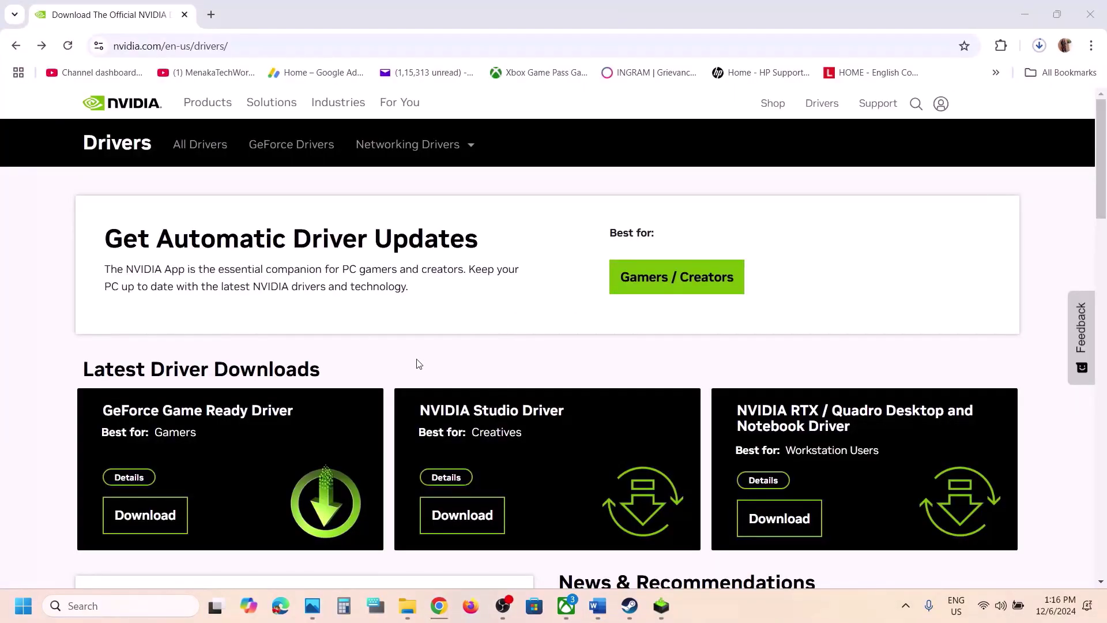
scroll(419, 364, "down", 9)
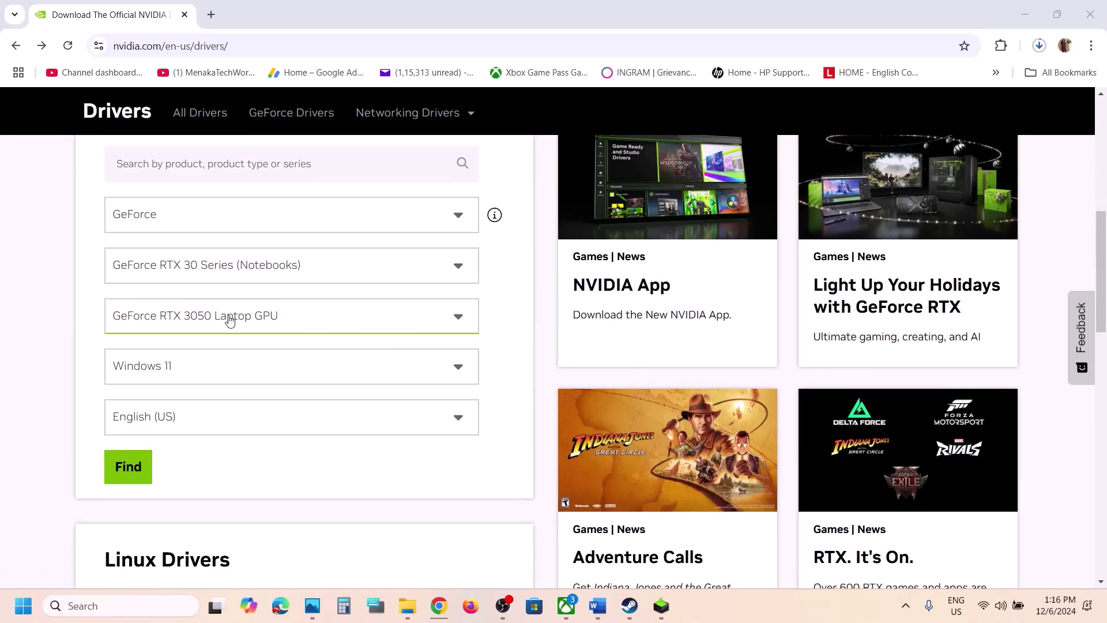
left_click(230, 319)
left_click(74, 338)
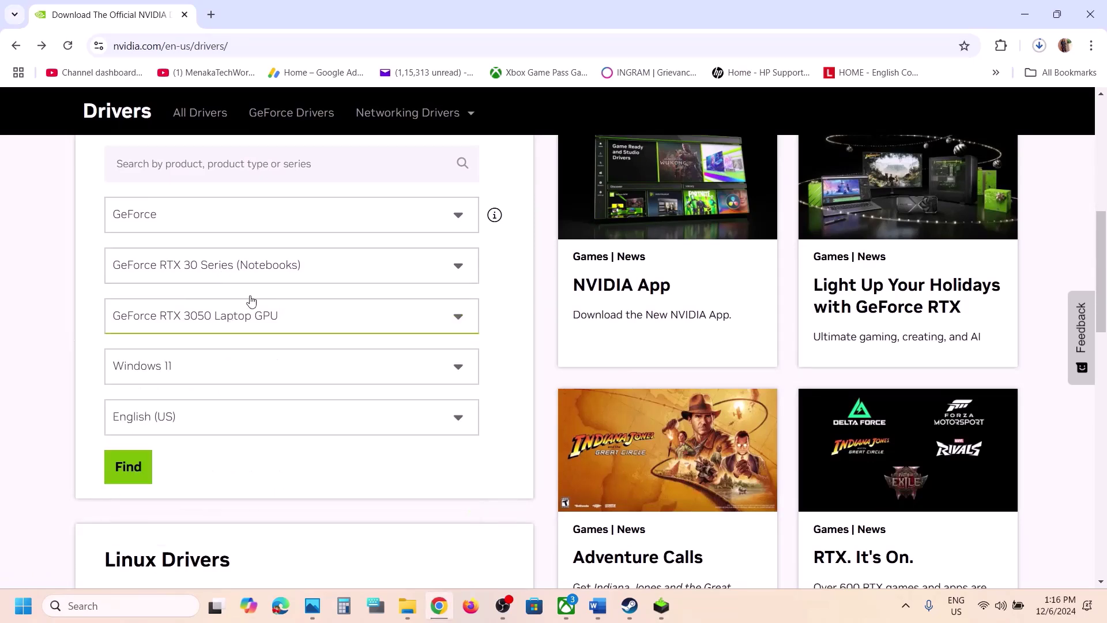
left_click(173, 363)
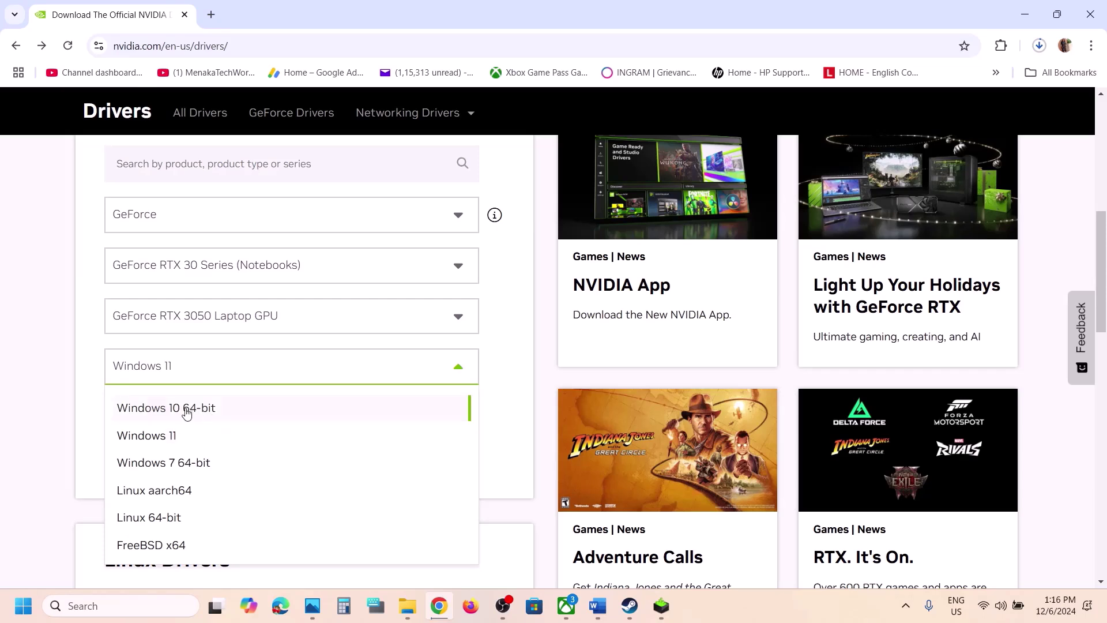
left_click(82, 387)
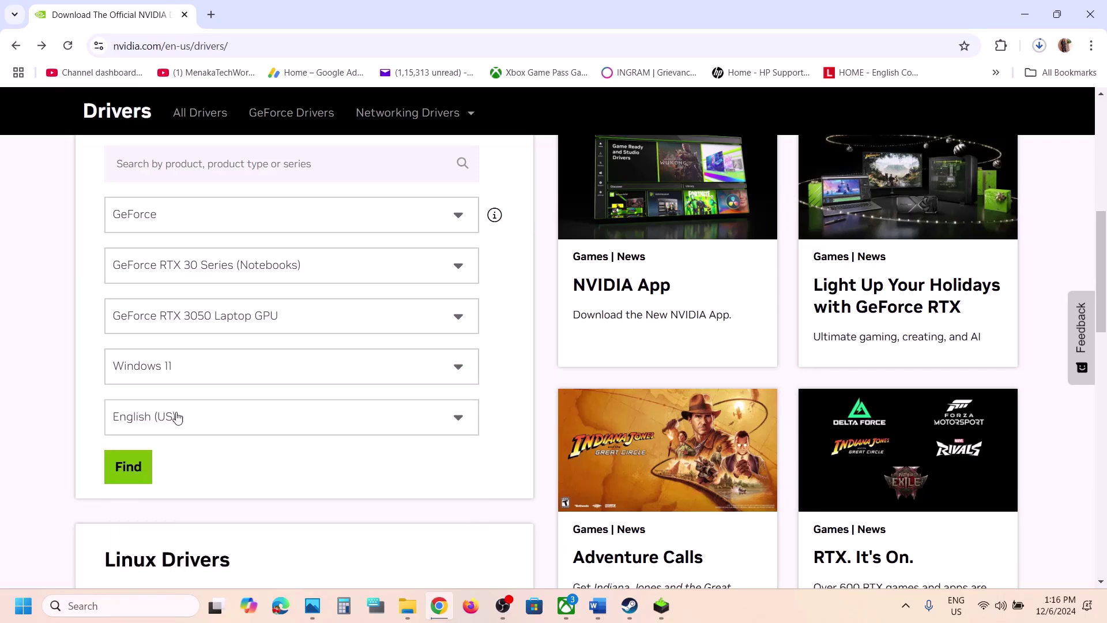
left_click(136, 465)
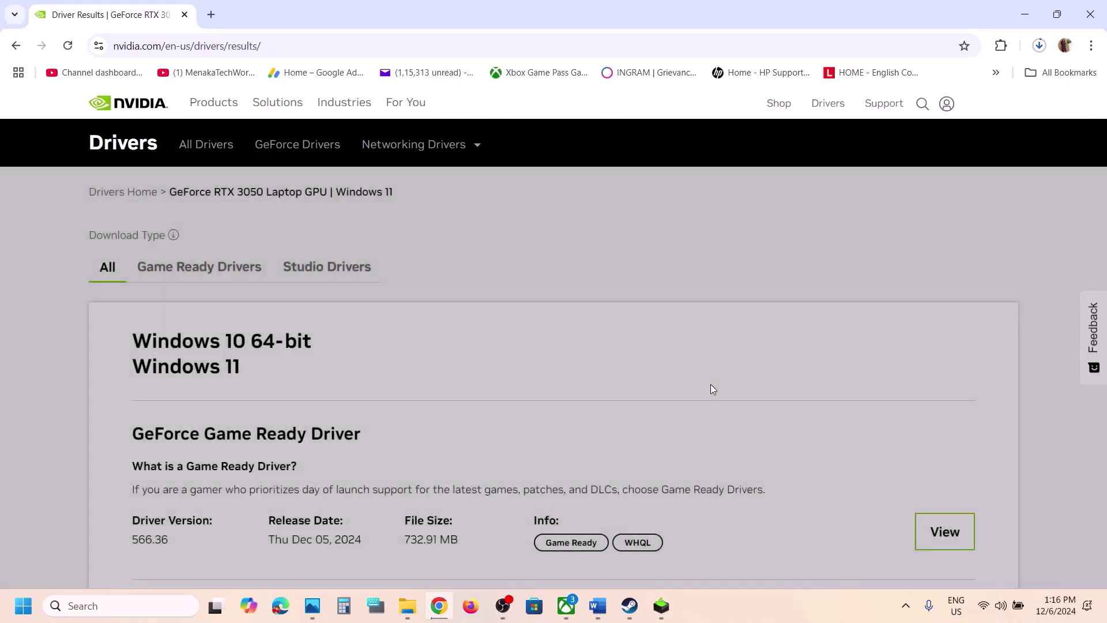
Step: Download GeForce Game Ready Driver 566.36 from its details page and check its progress in the recent downloads
scroll(190, 434, "down", 3)
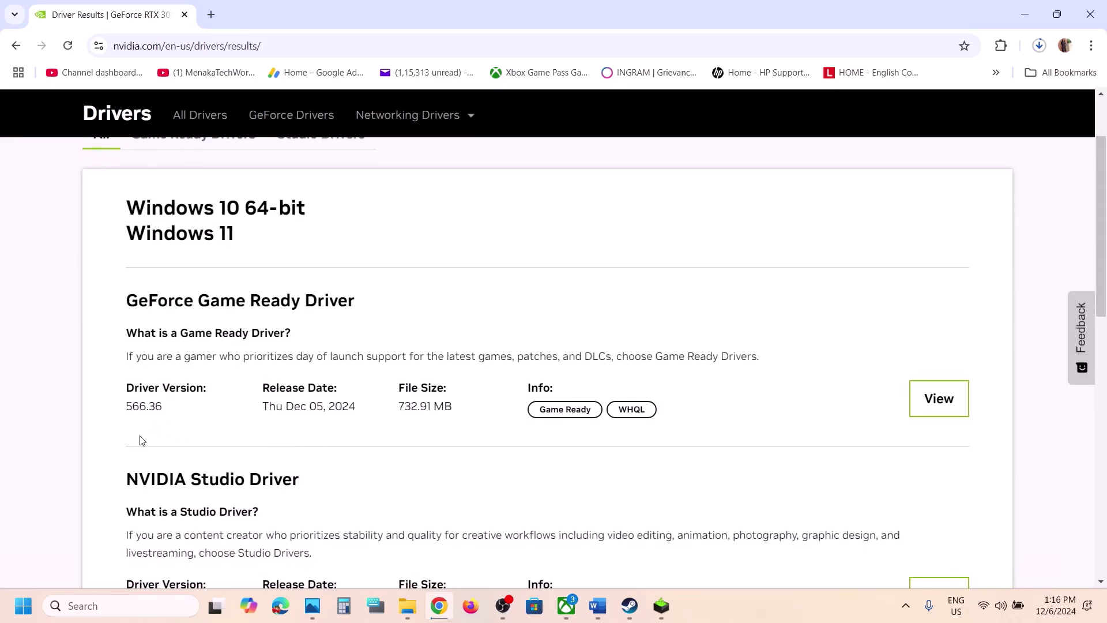
left_click_drag(126, 404, 183, 406)
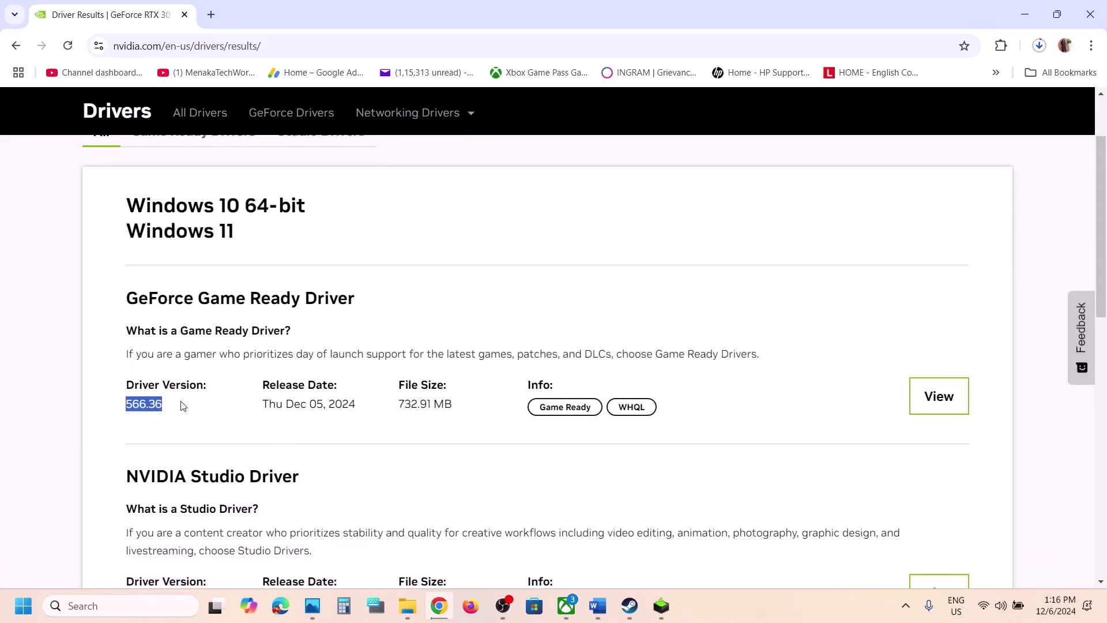
left_click(939, 390)
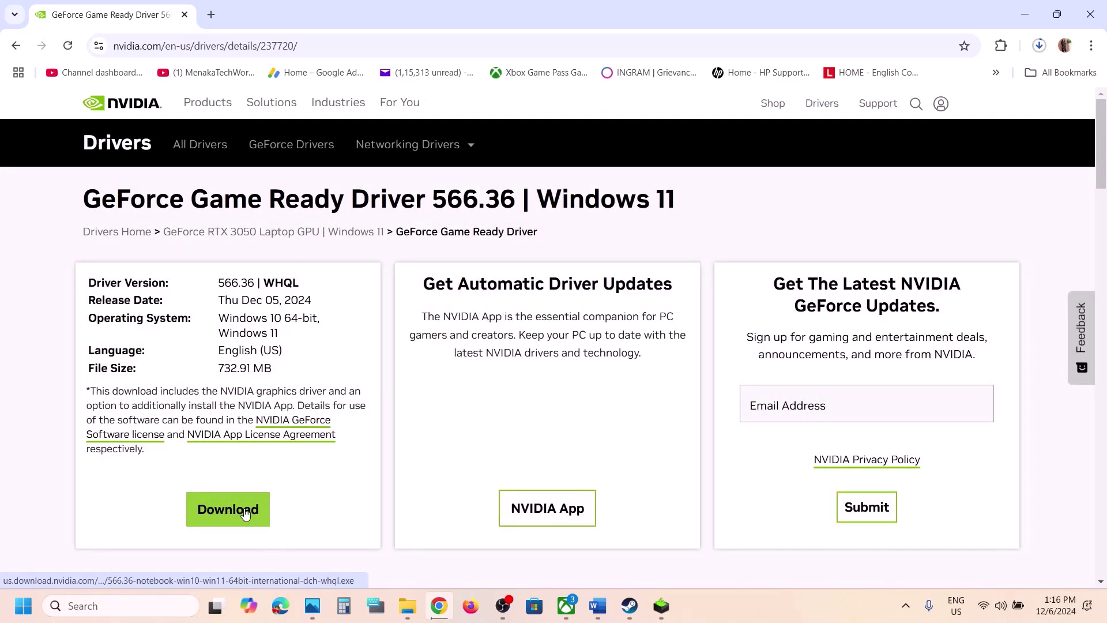
left_click(245, 512)
left_click(1040, 46)
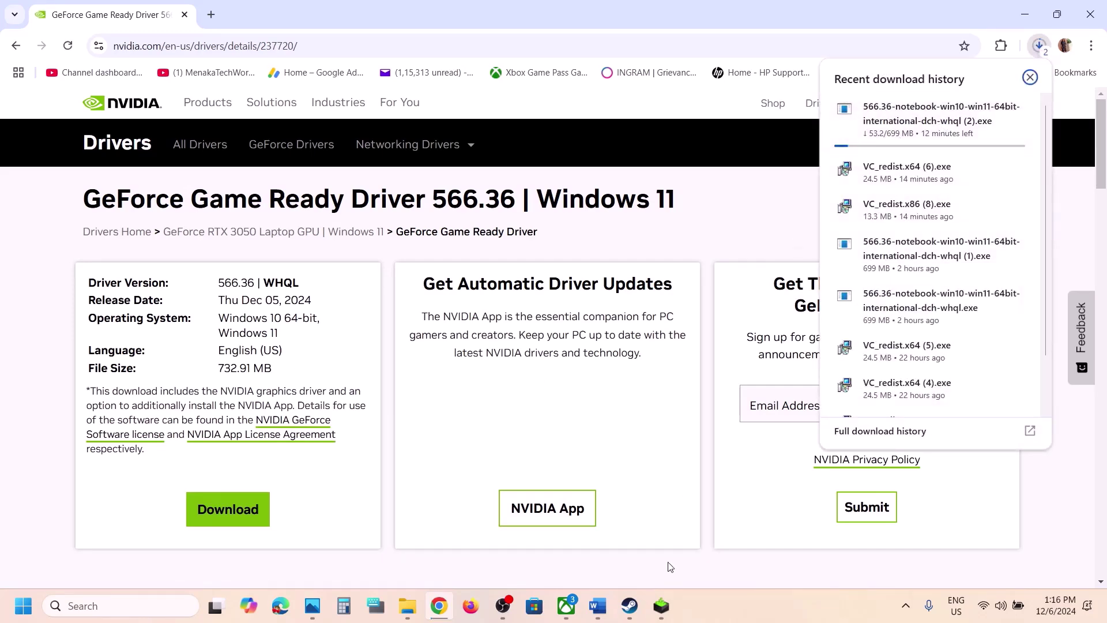
Step: Install NVIDIA Graphics Driver 566.36 with the NVIDIA App, using the Custom (Advanced) option and a clean installation
left_click(666, 609)
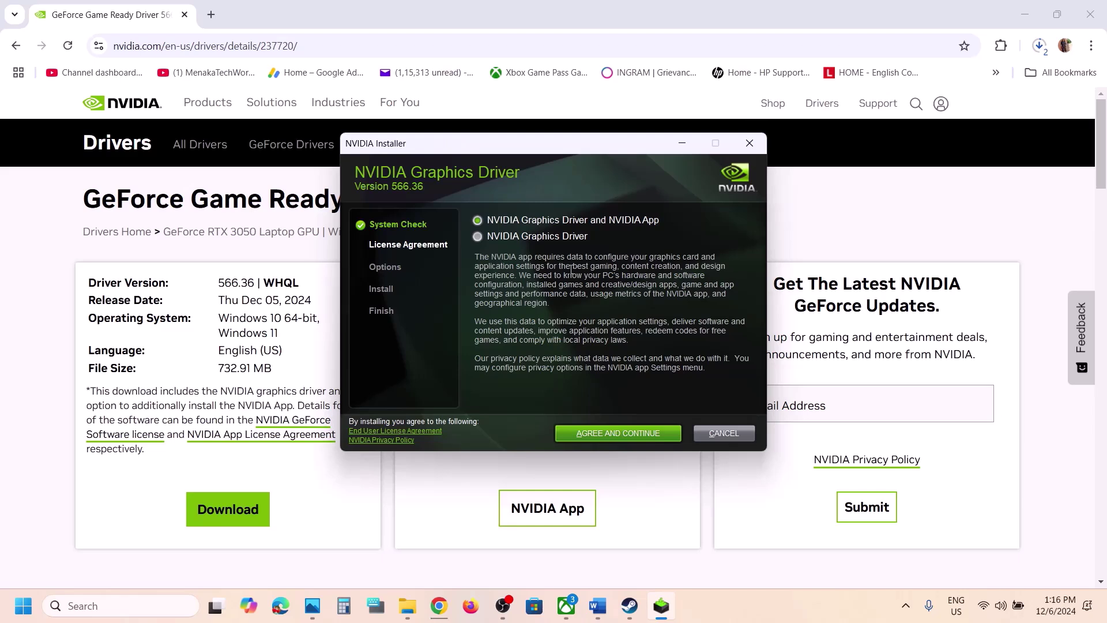
left_click(590, 433)
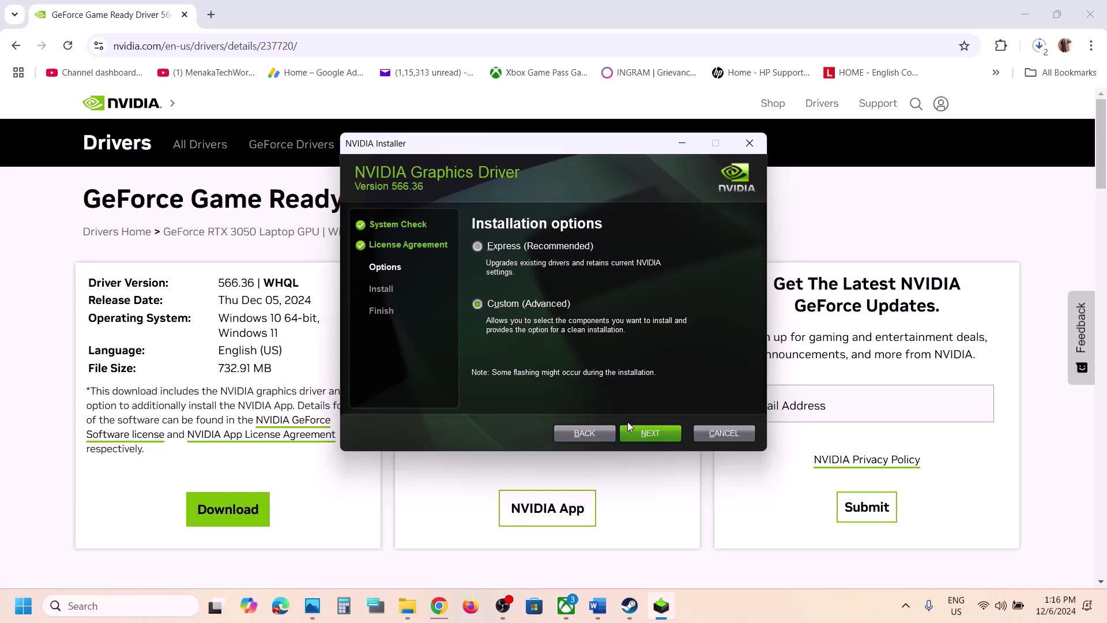
left_click(638, 434)
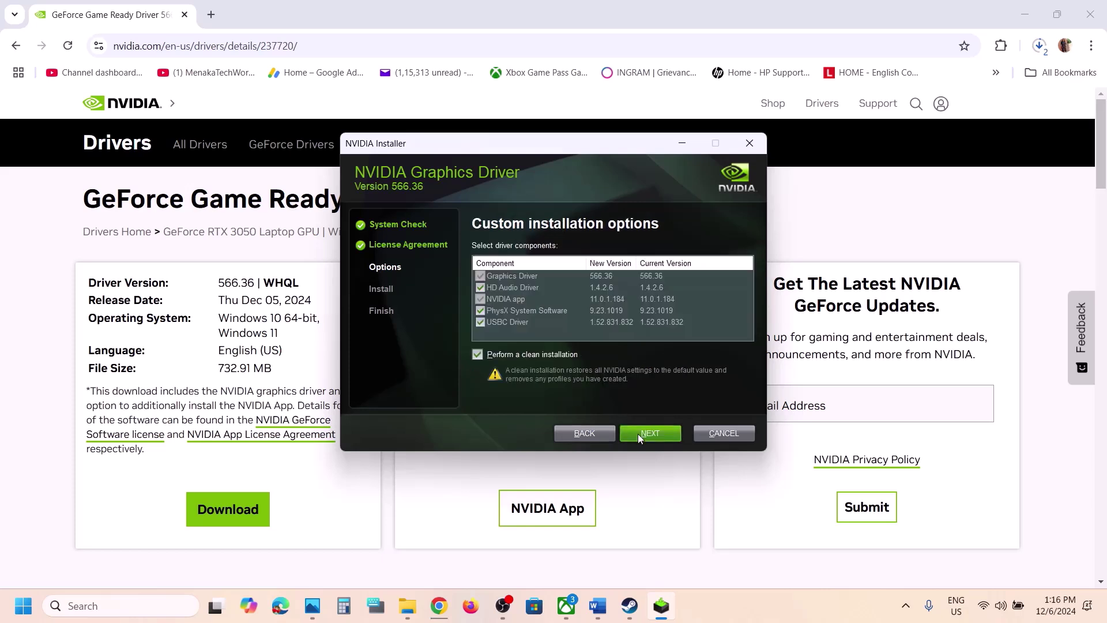
left_click(478, 354)
left_click(659, 436)
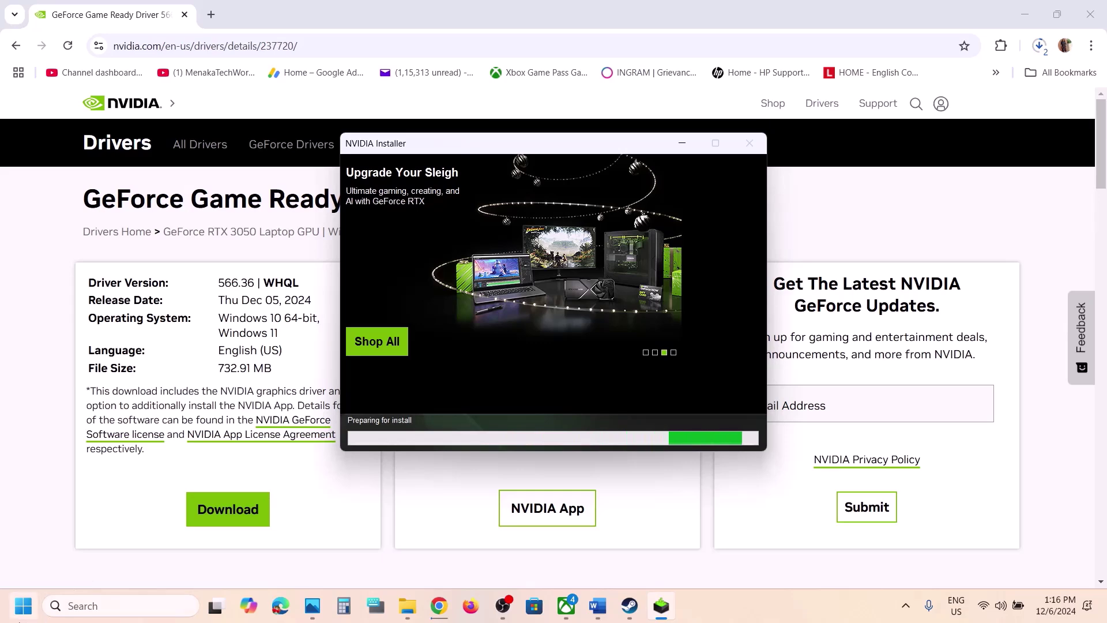
Step: Bring up the Windows power options to view Restart, and dismiss them
left_click(23, 606)
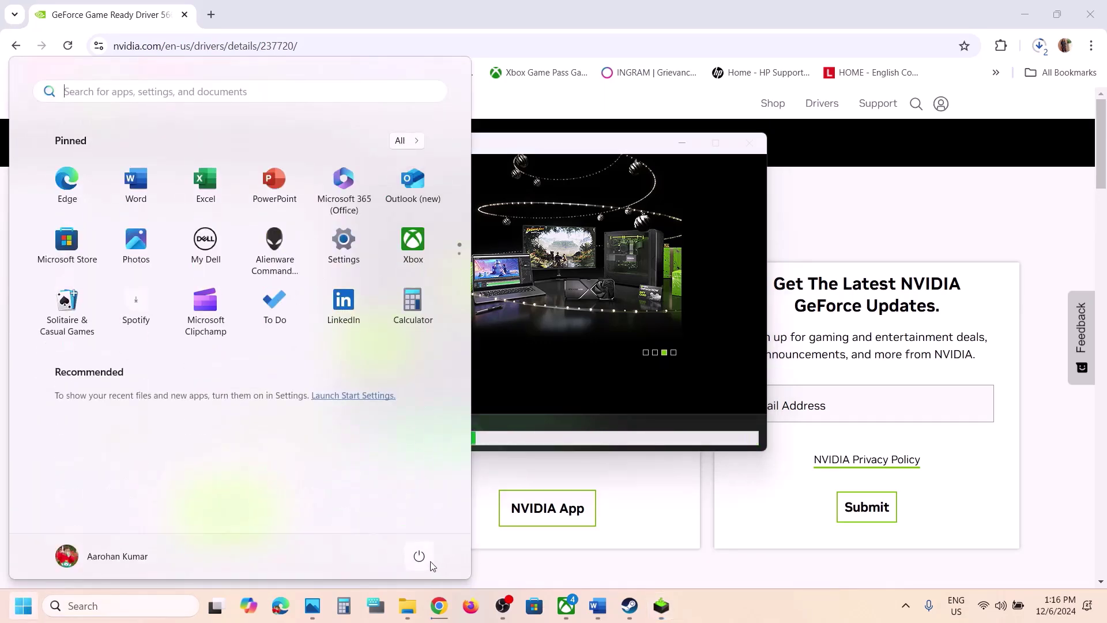
left_click(429, 560)
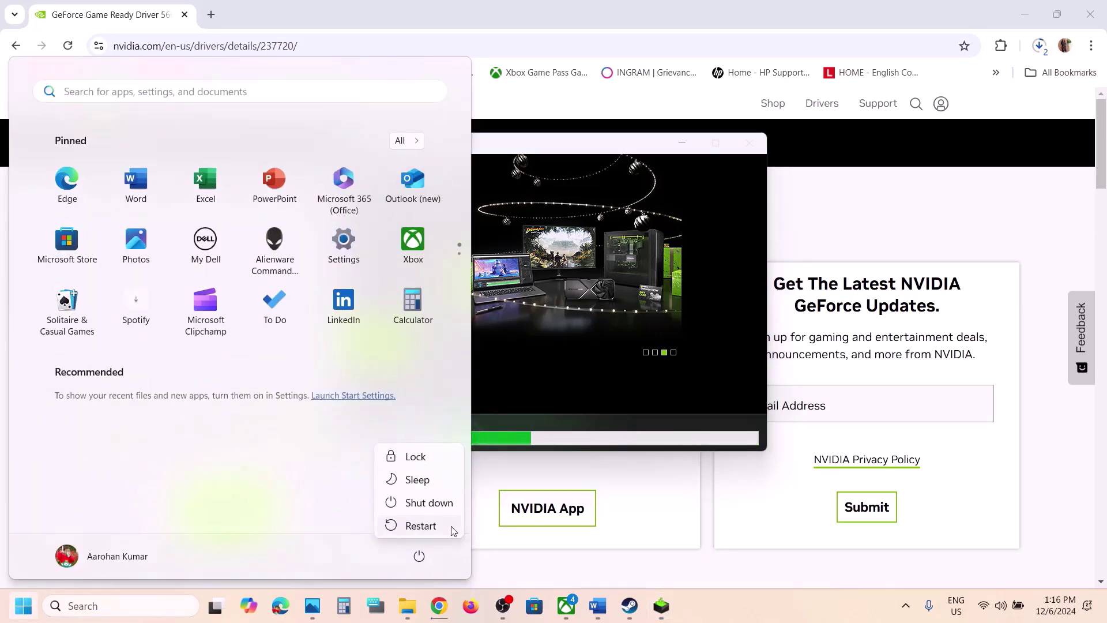
left_click(702, 519)
left_click(704, 520)
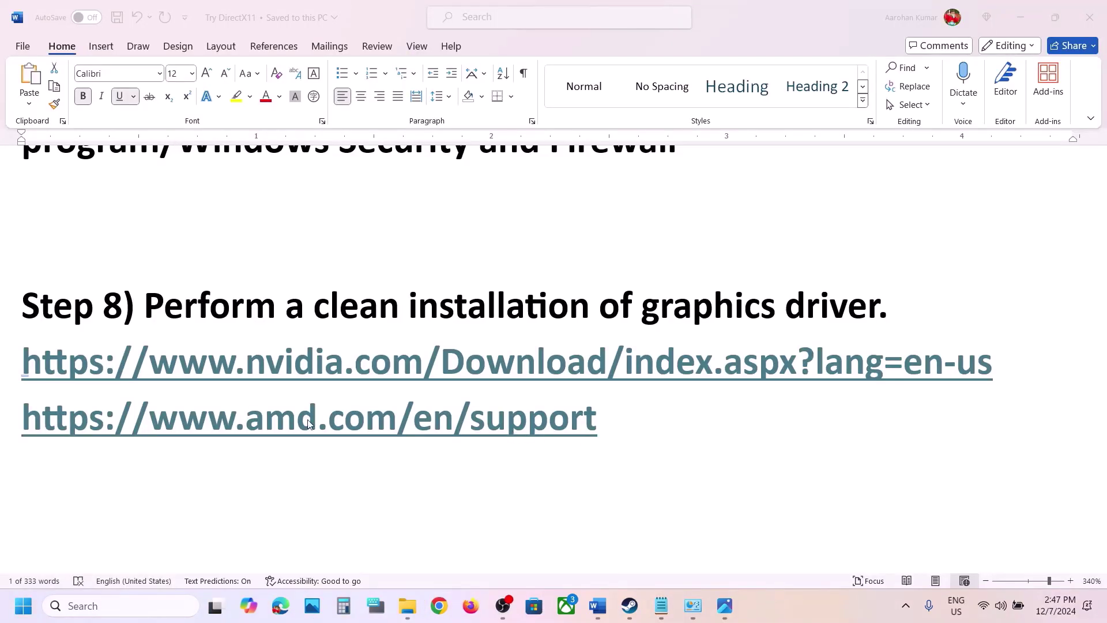
Step: Highlight the AMD support link and Step 9 about running the game on the dedicated graphics card in the Word notes
left_click_drag(629, 426, 45, 445)
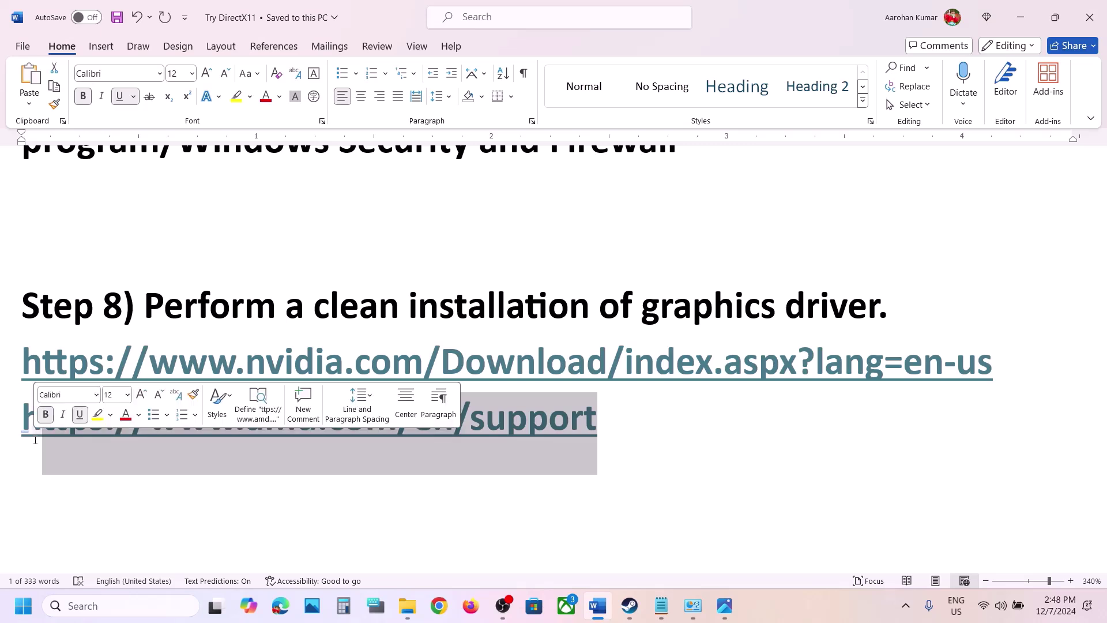
left_click(35, 440)
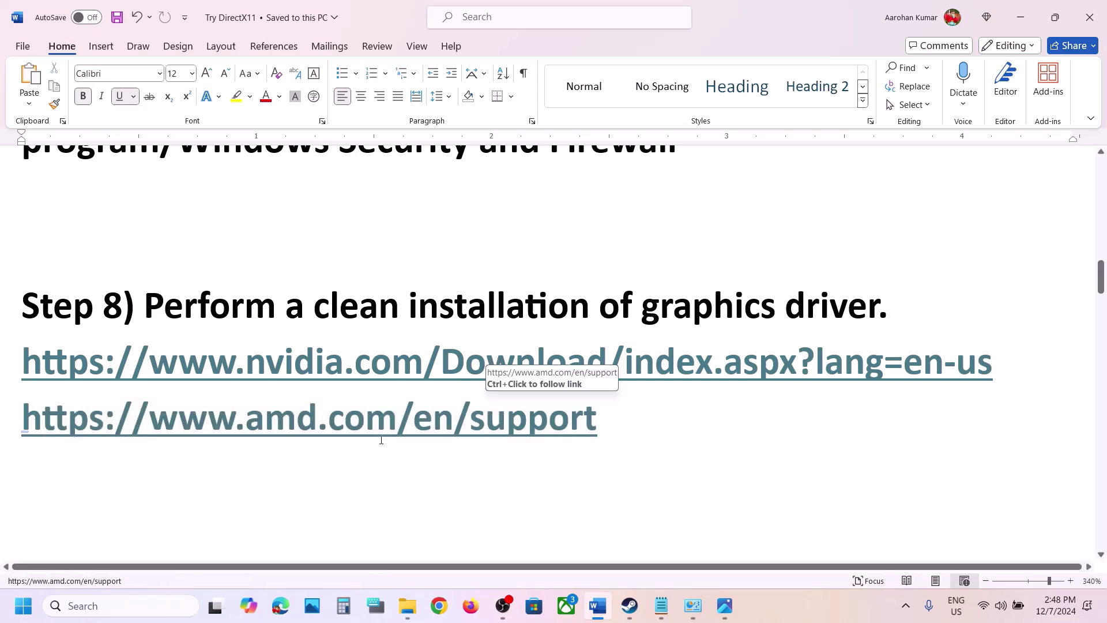
scroll(382, 439, "down", 1)
scroll(381, 439, "down", 1)
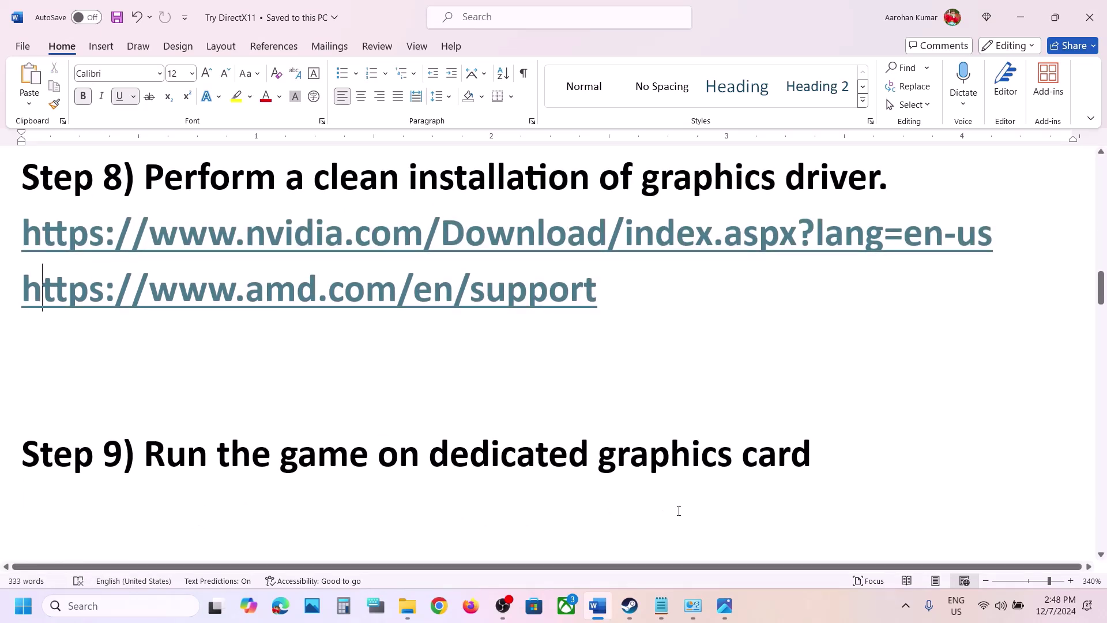
triple_click(656, 461)
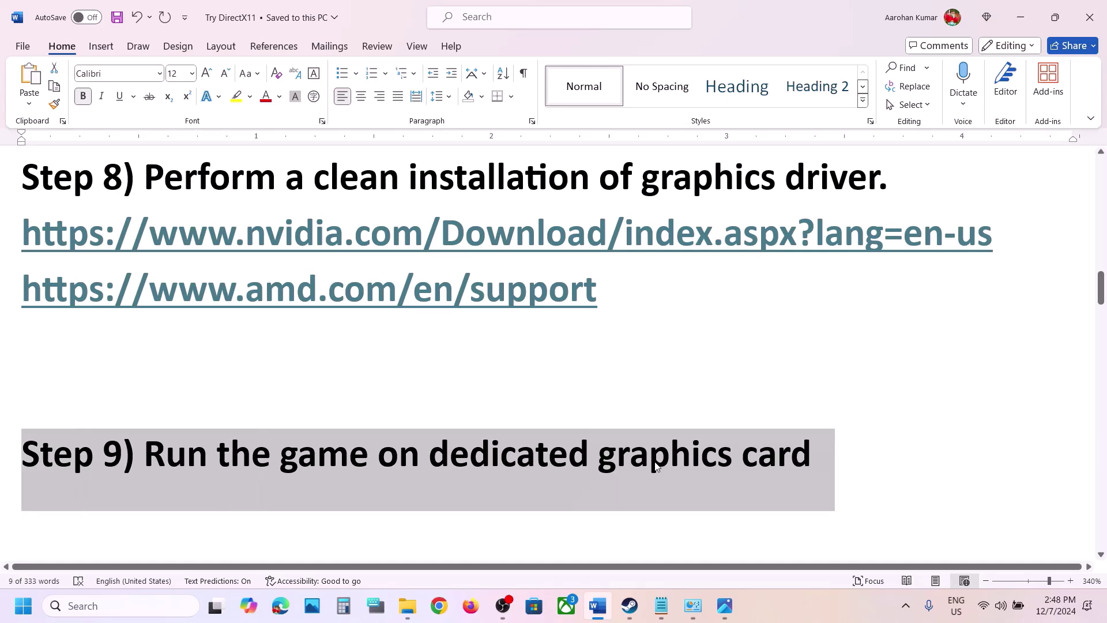
double_click(644, 465)
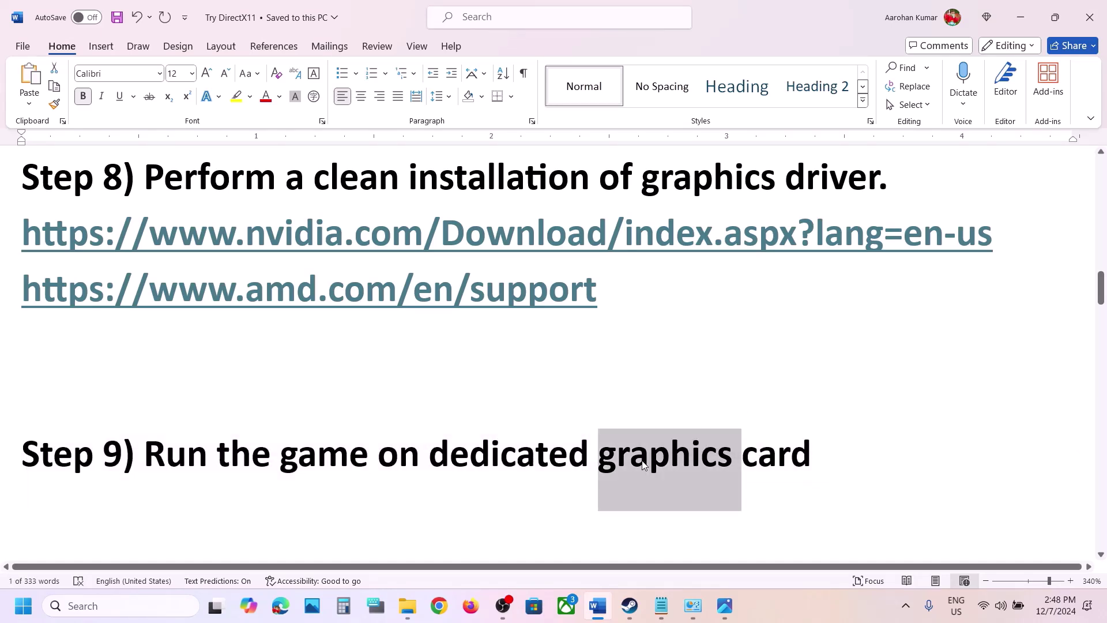
Step: Search Windows for graphics settings and open the Graphics page of the display settings
left_click(108, 606)
type("graphics")
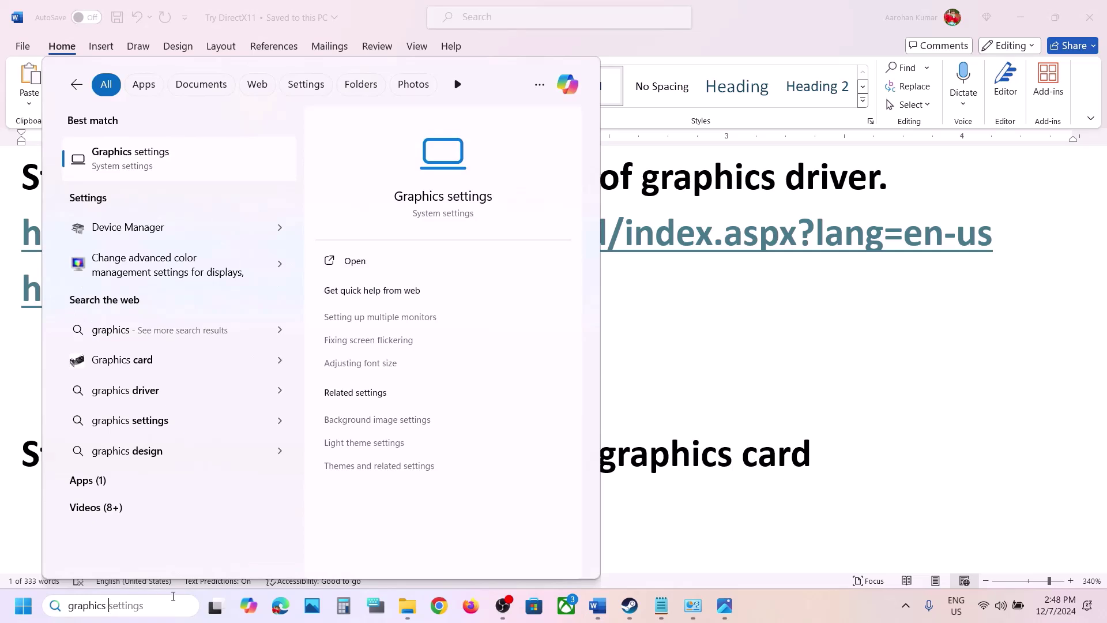
key("Right")
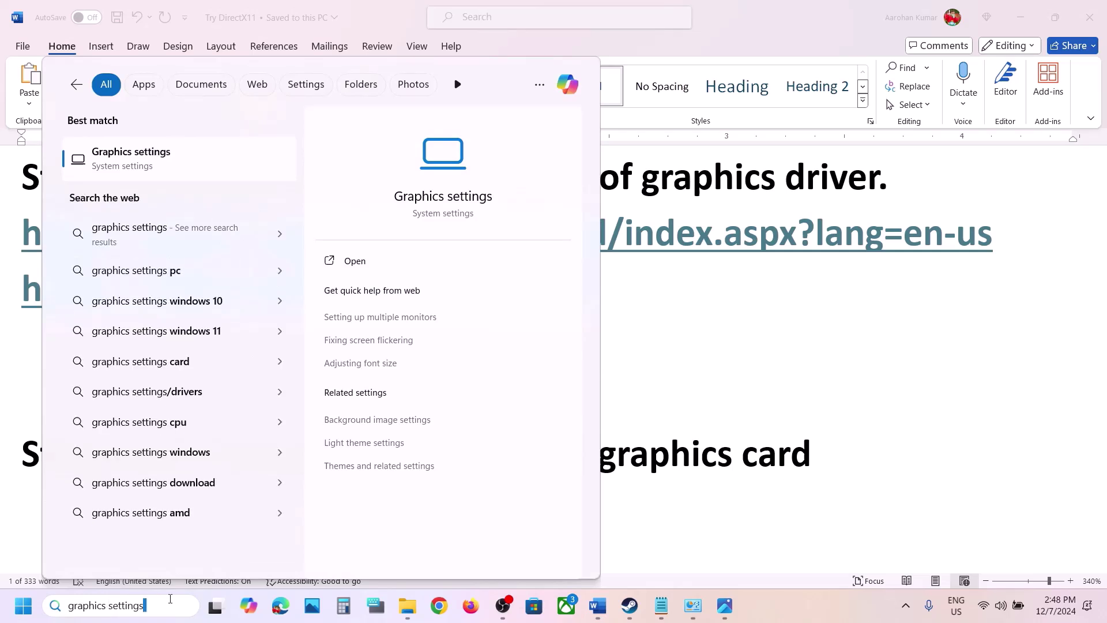
left_click(177, 171)
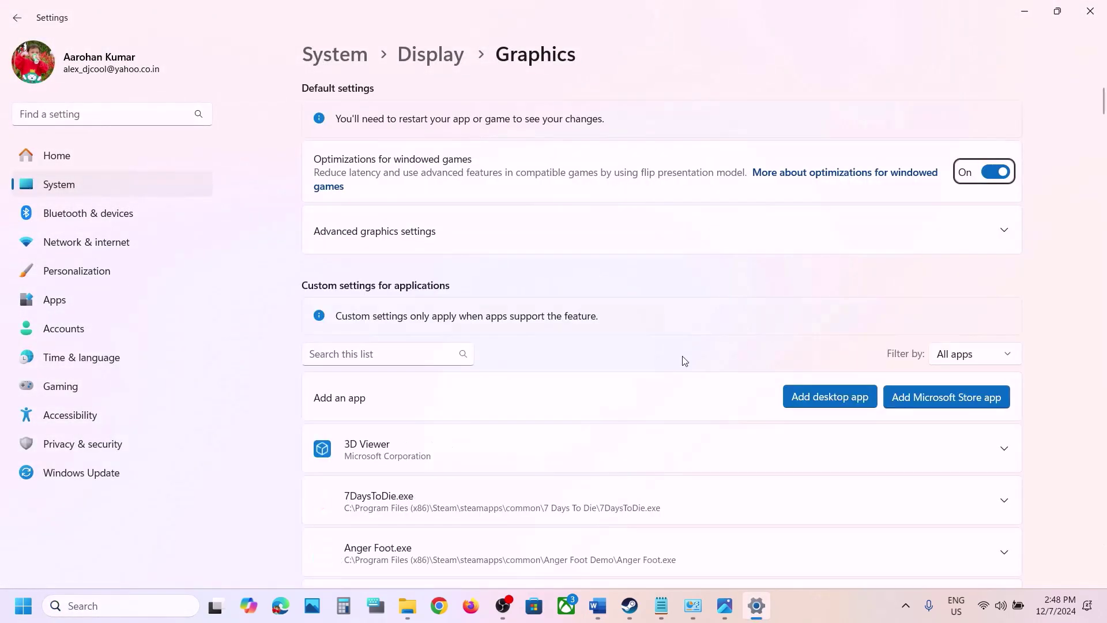
Step: Add the desktop app PathOfExile_x64Steam from the Path of Exile 2 folder to the custom graphics settings list
left_click(841, 397)
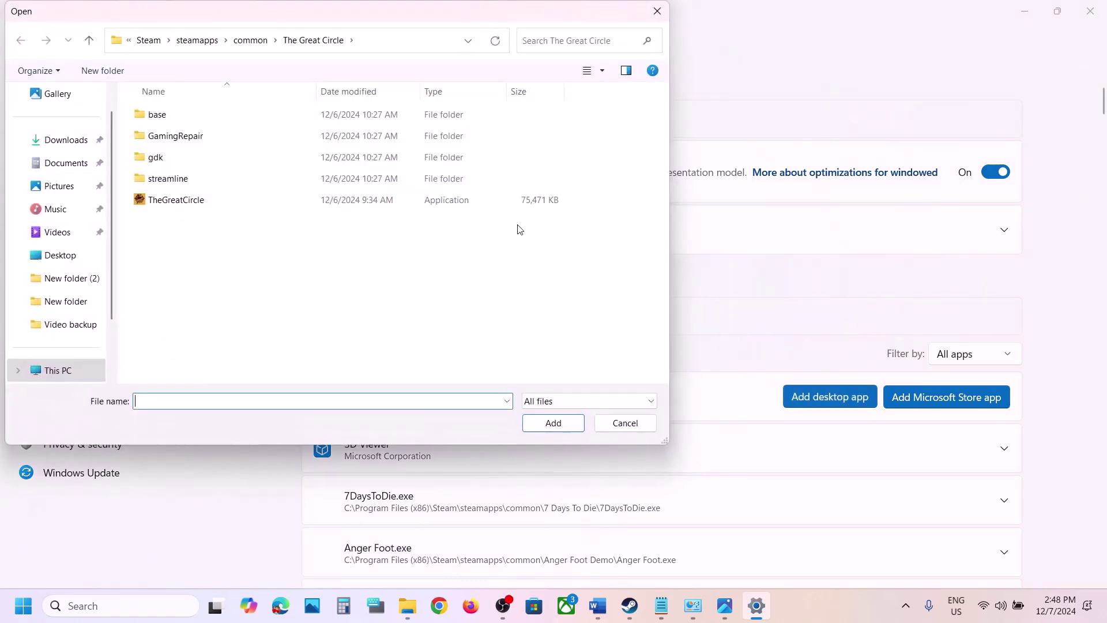
left_click(241, 40)
double_click(179, 201)
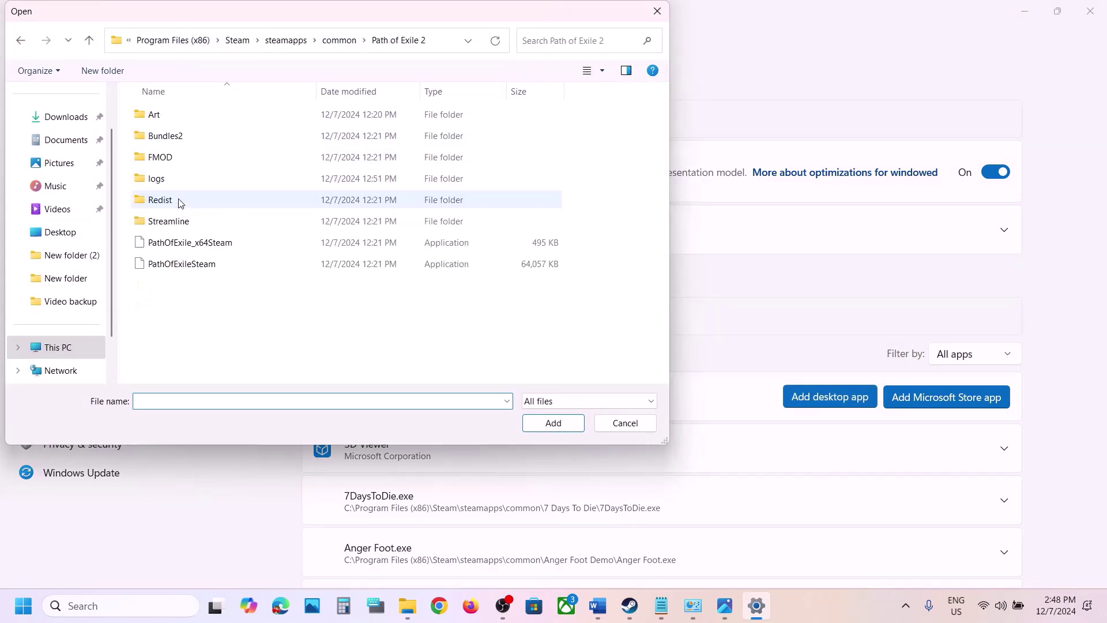
left_click(195, 247)
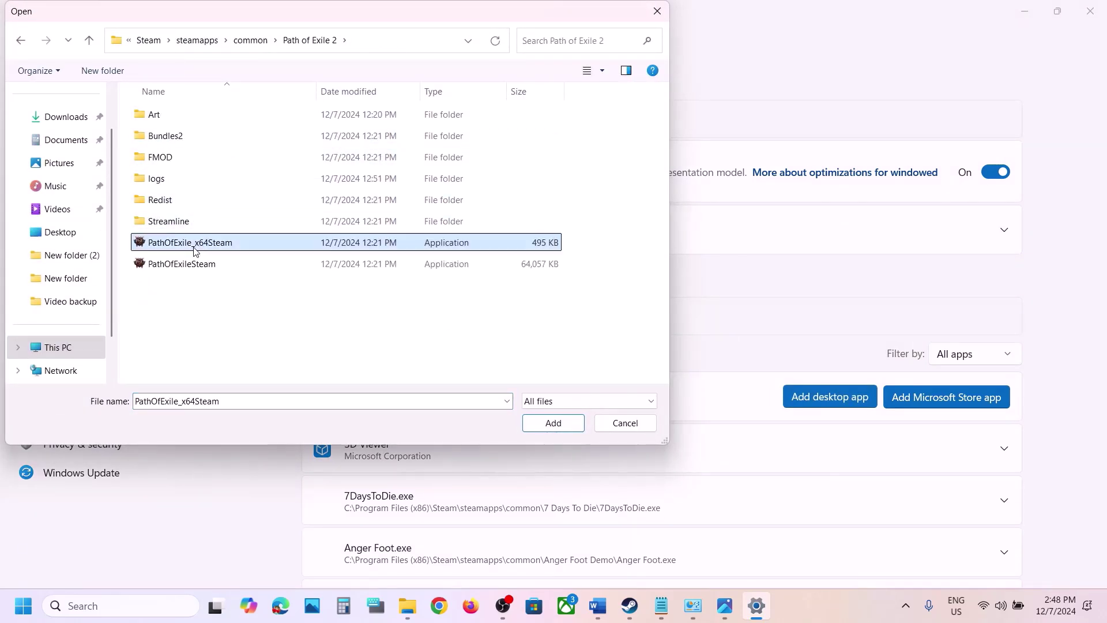
left_click(536, 425)
Step: Set the GPU preference of the Path of Exile 2 PathOfExile_x64Steam entry to High Performance (NVIDIA GeForce RTX 3050 Laptop GPU)
scroll(536, 430, "down", 5)
scroll(536, 429, "down", 15)
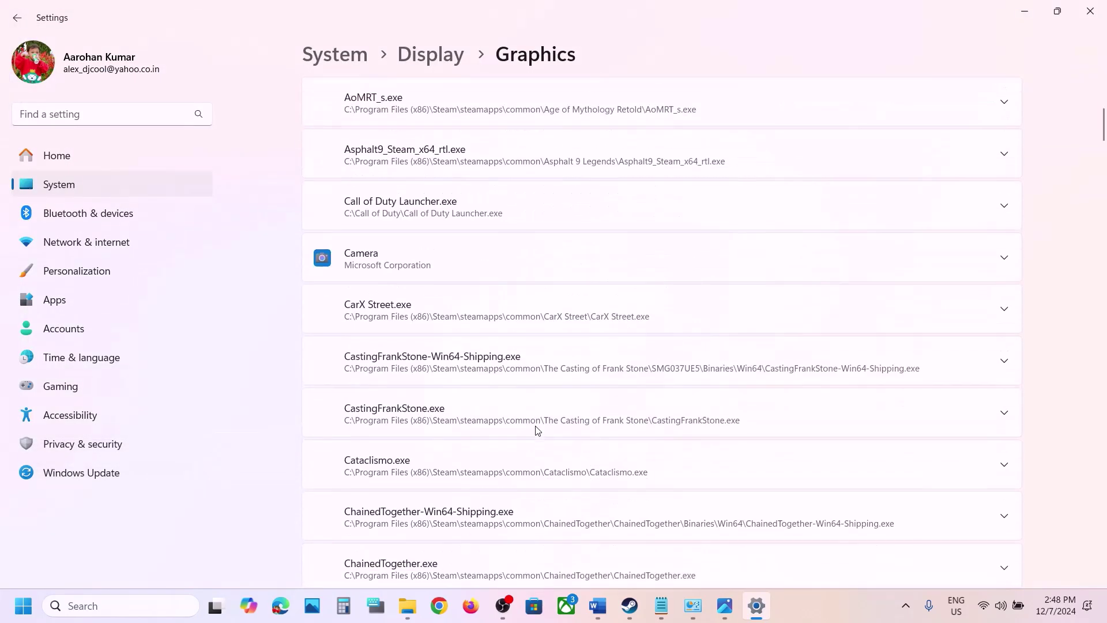
scroll(536, 430, "down", 13)
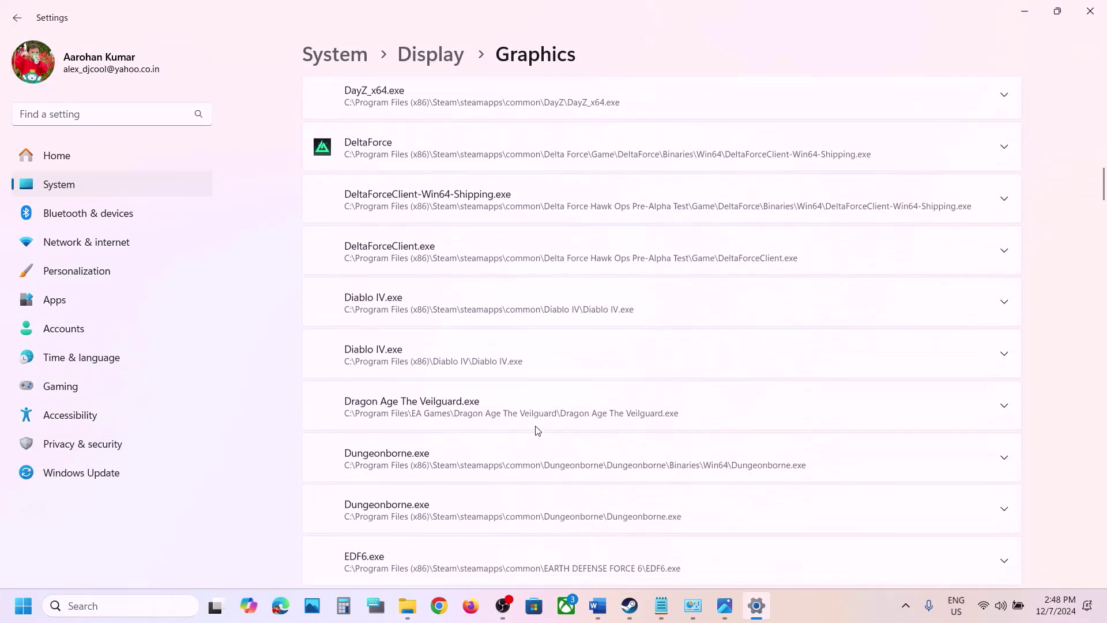
scroll(536, 430, "down", 14)
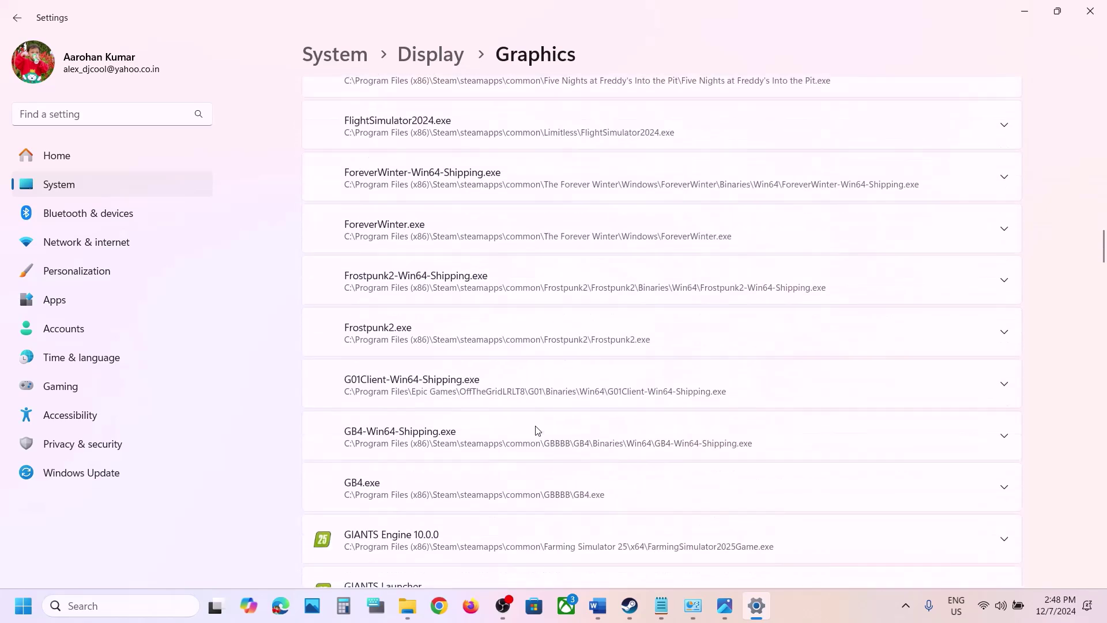
scroll(537, 430, "down", 11)
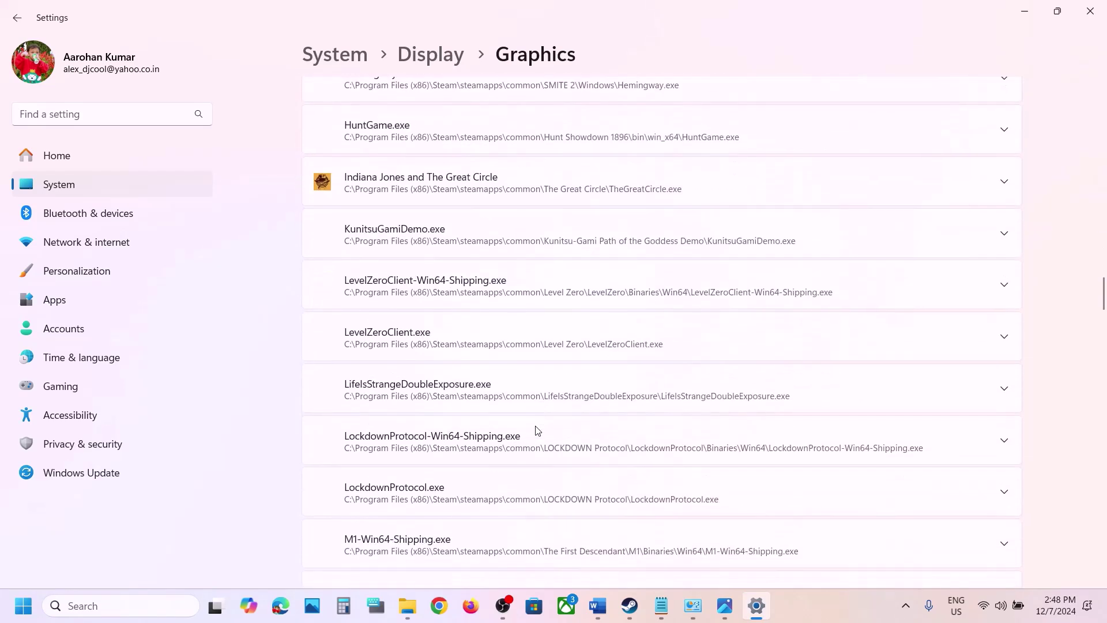
scroll(537, 429, "down", 5)
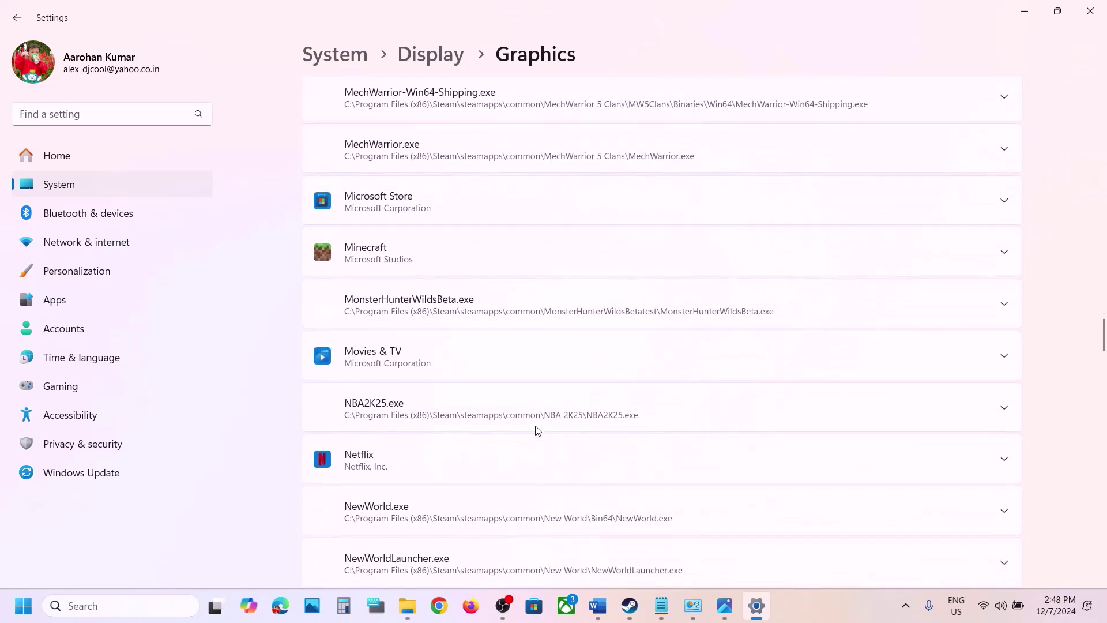
scroll(537, 430, "down", 7)
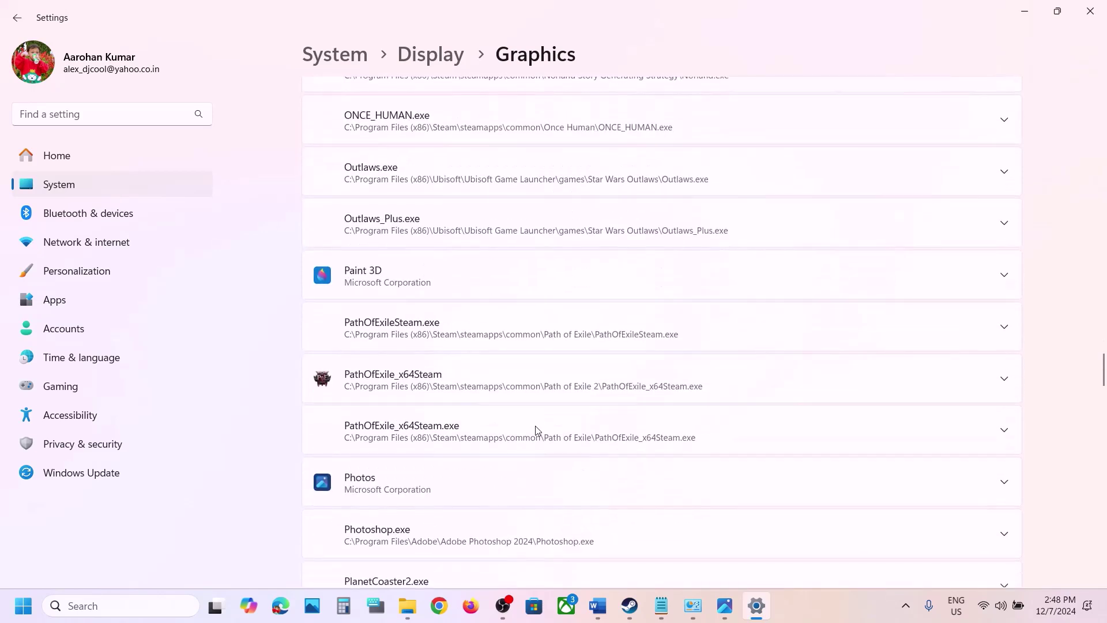
left_click(1011, 385)
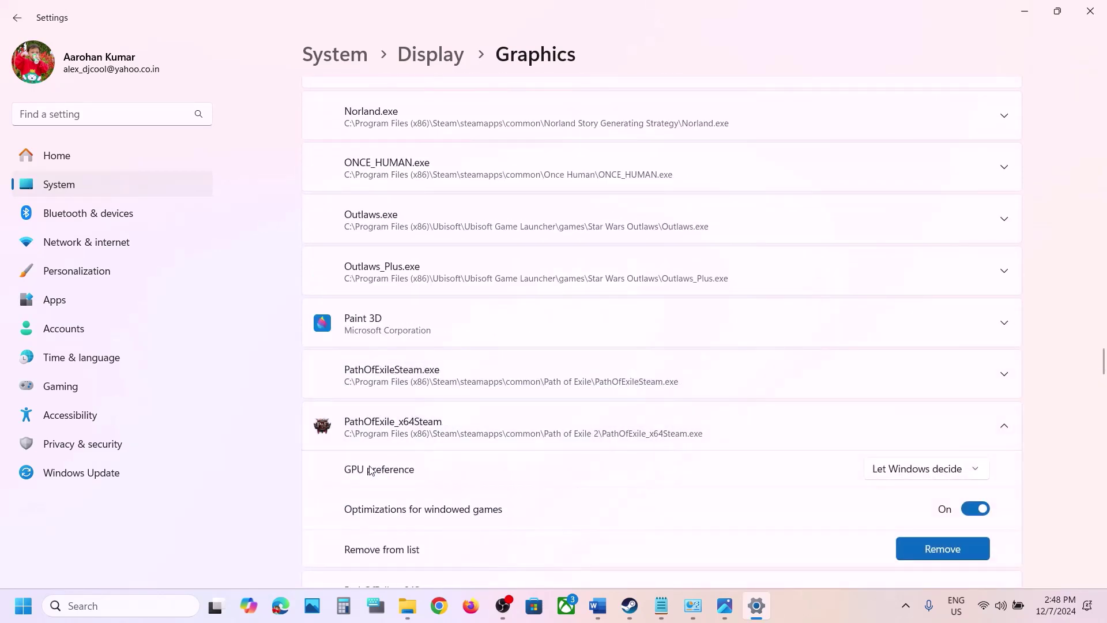
left_click(937, 477)
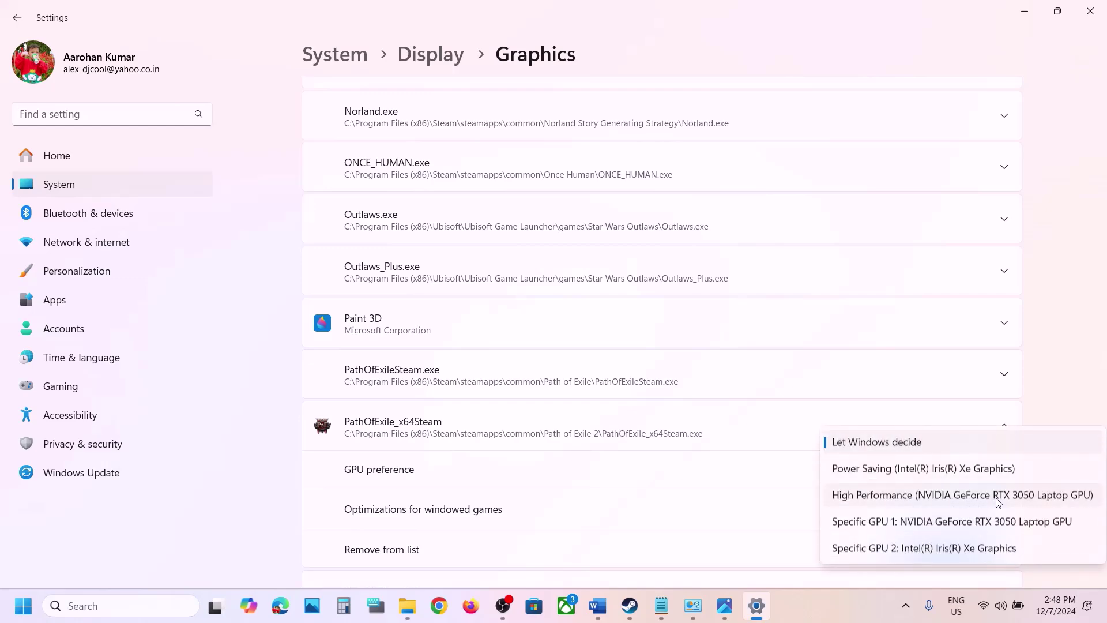
left_click(892, 497)
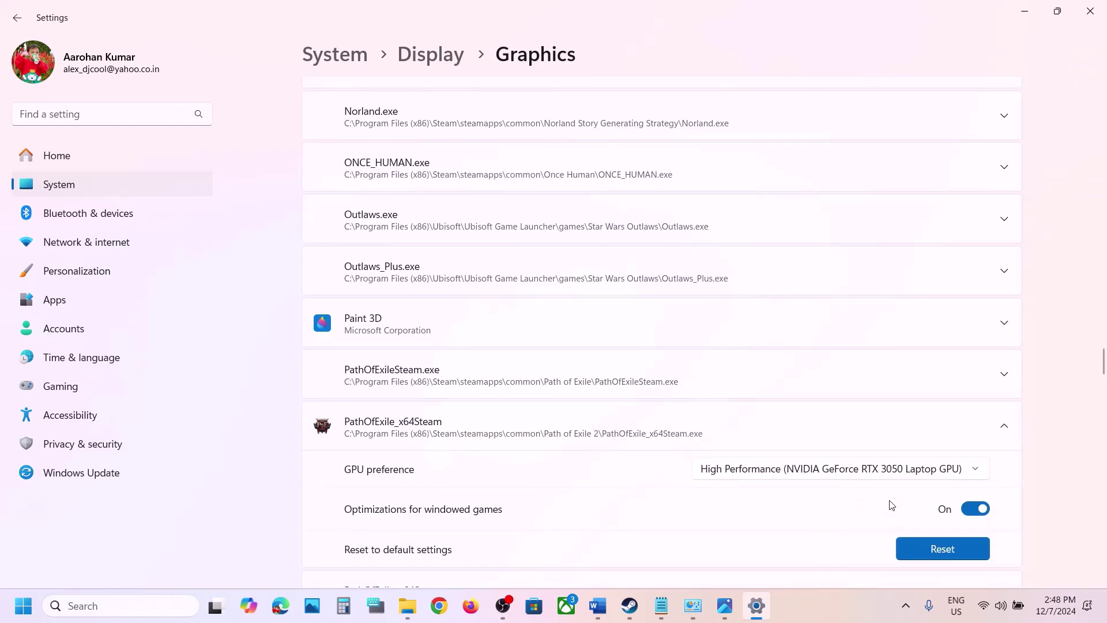
Step: Add the desktop app PathOfExileSteam from the Path of Exile 2 folder to the custom graphics settings list
scroll(548, 383, "up", 20)
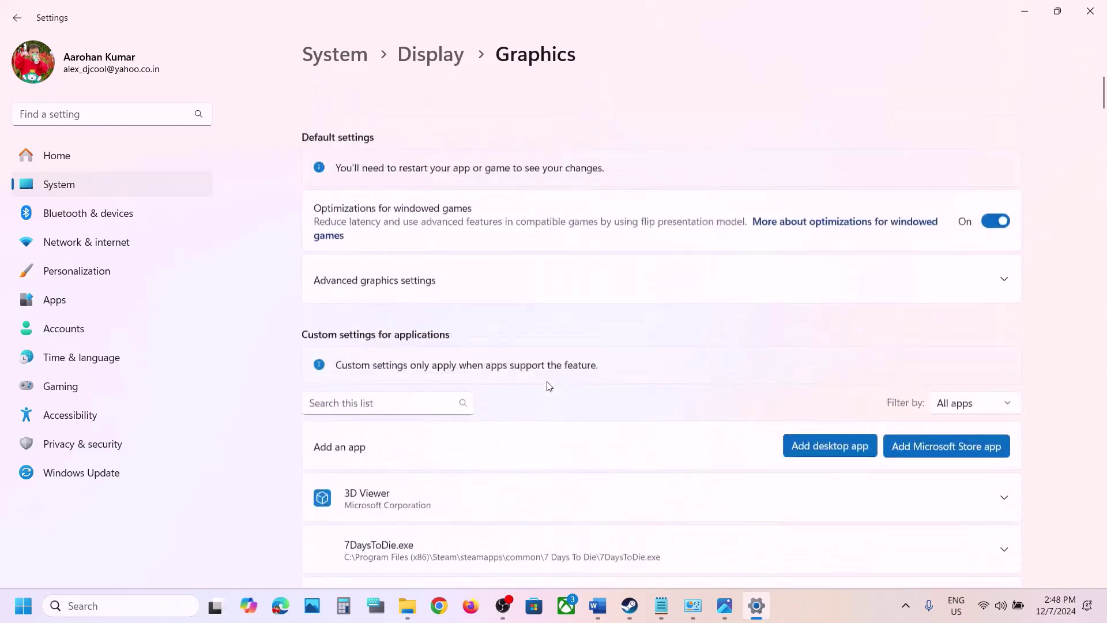
scroll(549, 386, "down", 1)
left_click(842, 403)
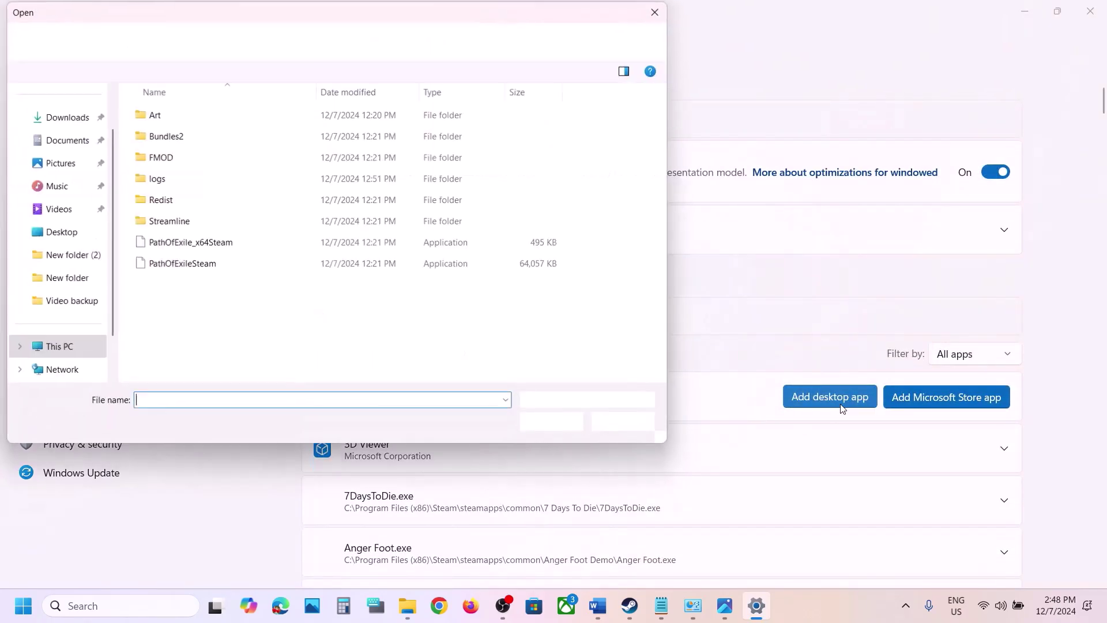
left_click(247, 263)
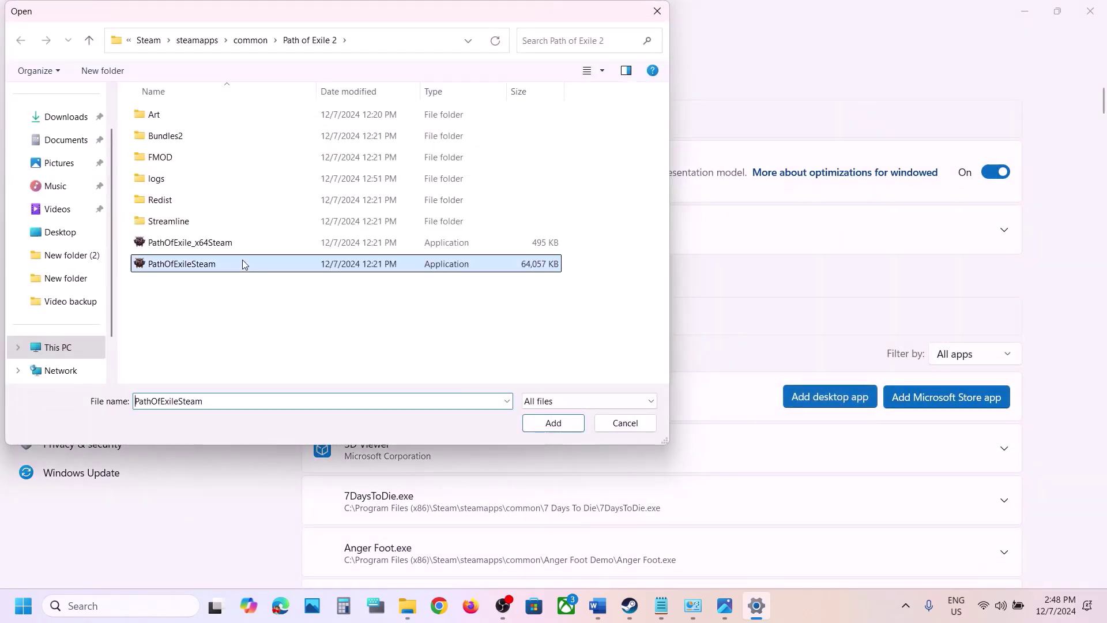
left_click(549, 421)
Step: Set the Path of Exile 2 PathOfExileSteam entry's GPU preference to High Performance (NVIDIA GeForce RTX 3050 Laptop GPU) and close Settings
scroll(549, 421, "down", 20)
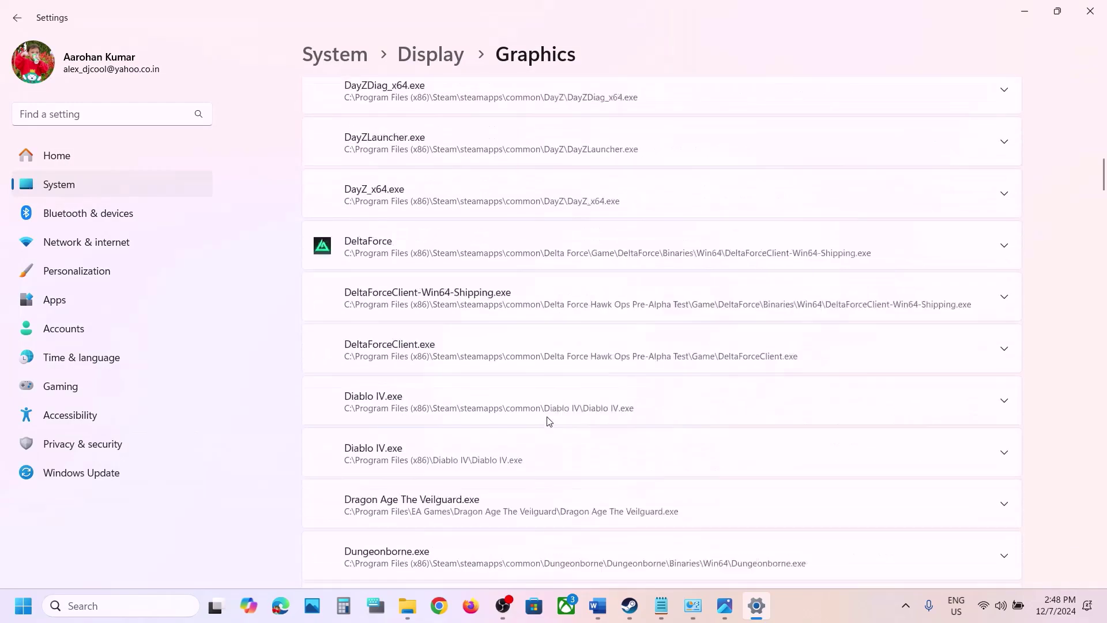
scroll(548, 421, "down", 8)
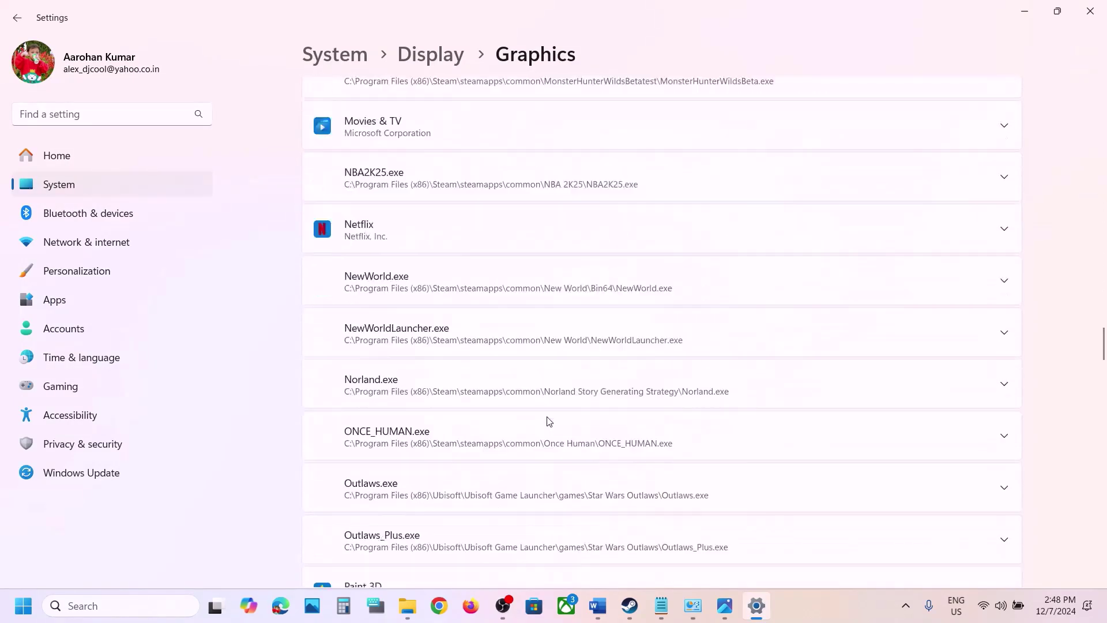
scroll(548, 421, "up", 1)
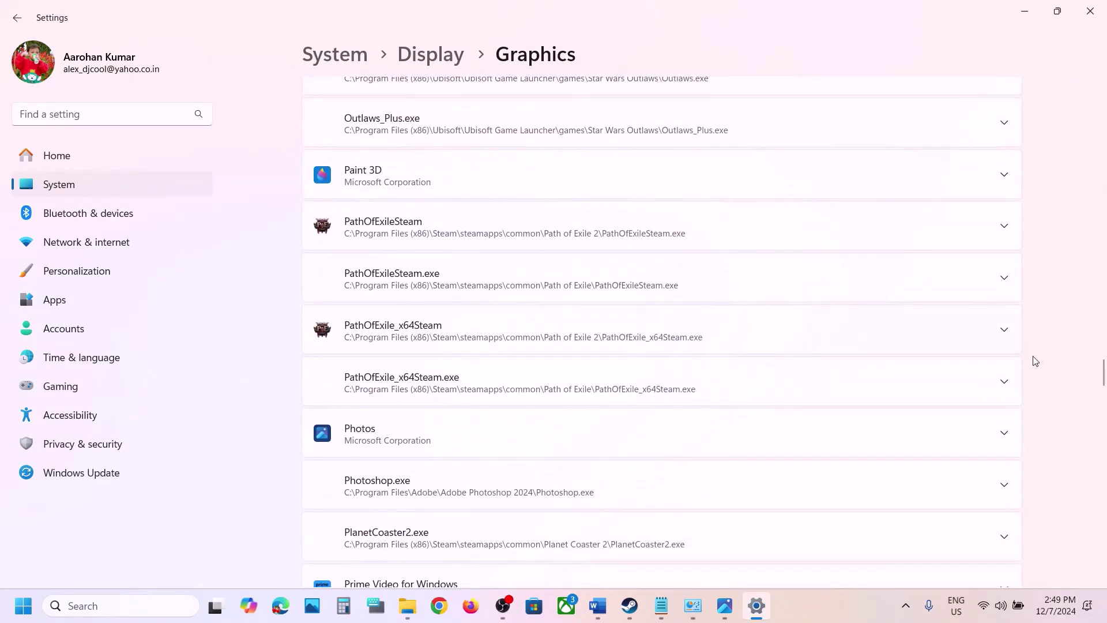
left_click(1006, 382)
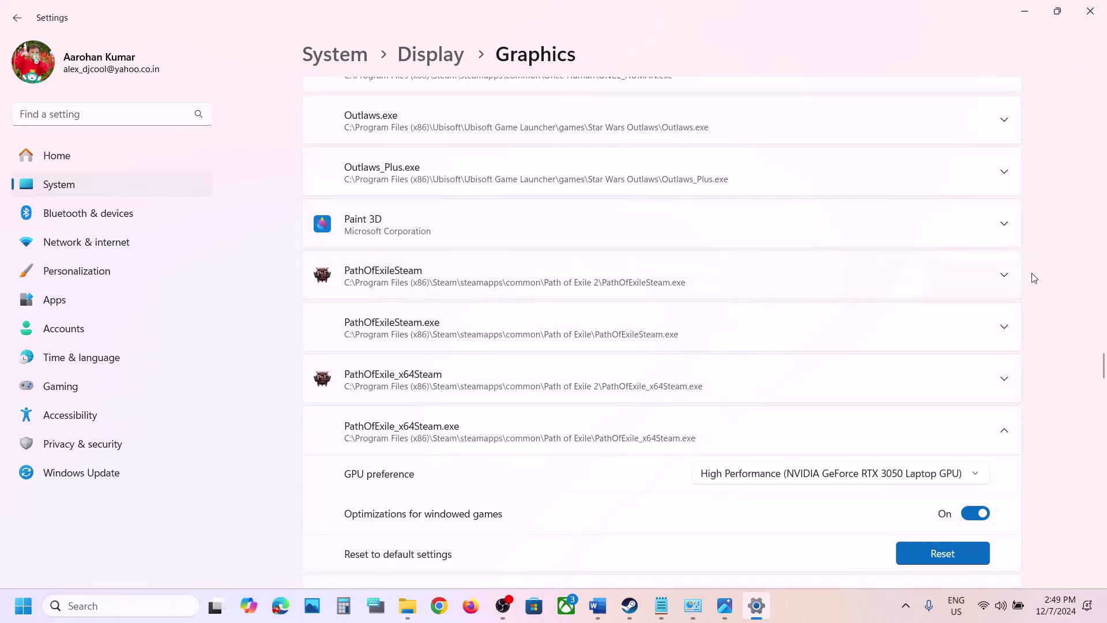
left_click(1007, 277)
scroll(669, 438, "down", 1)
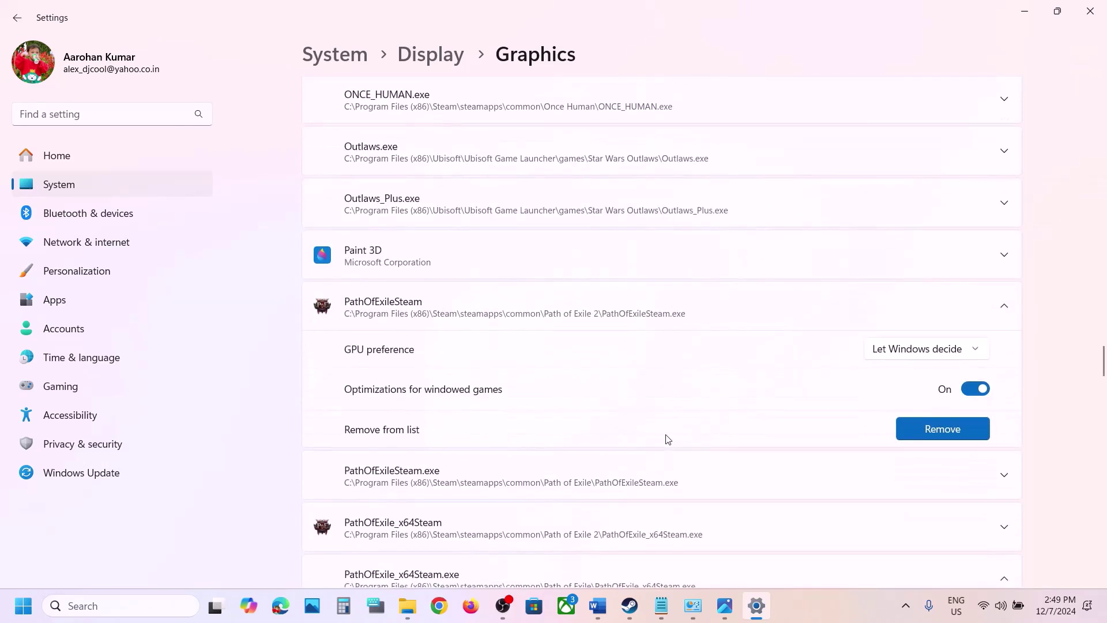
left_click(930, 353)
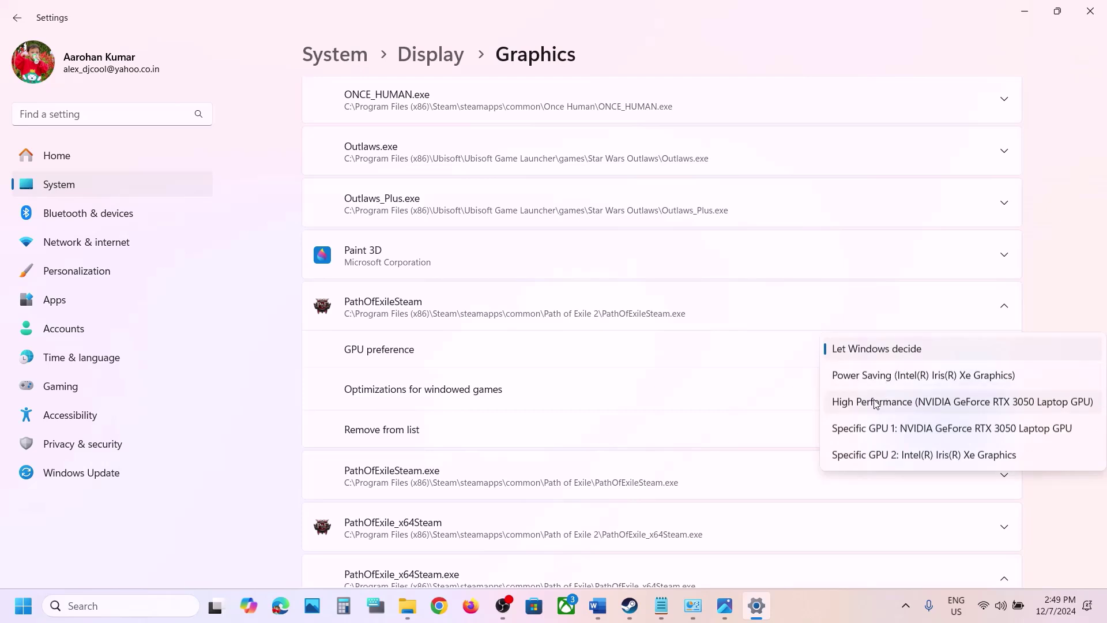
left_click(893, 403)
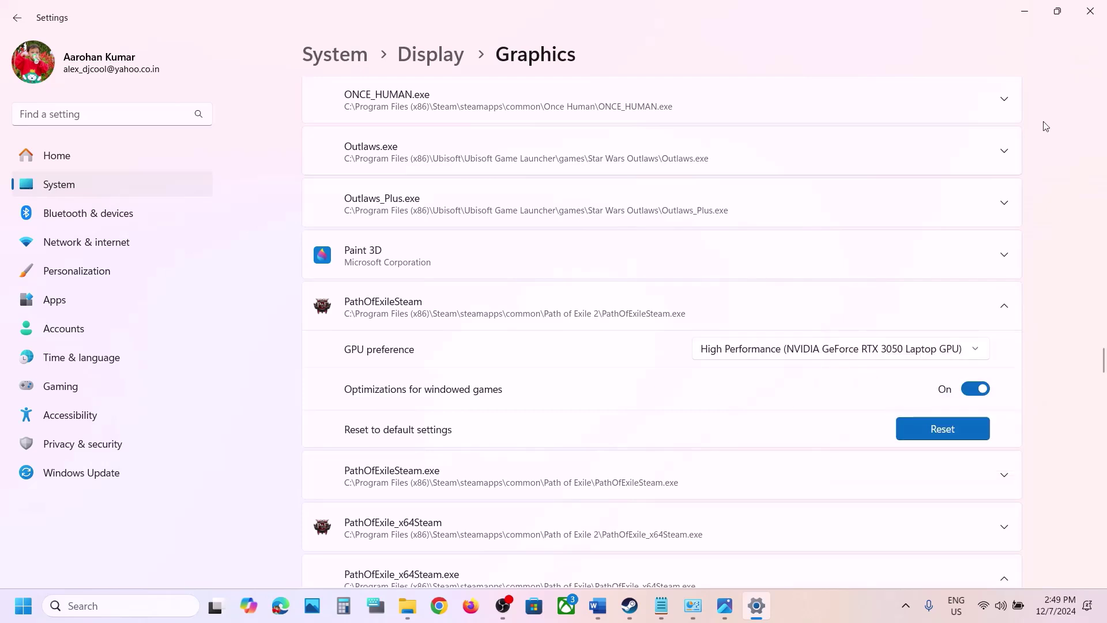
left_click(1090, 11)
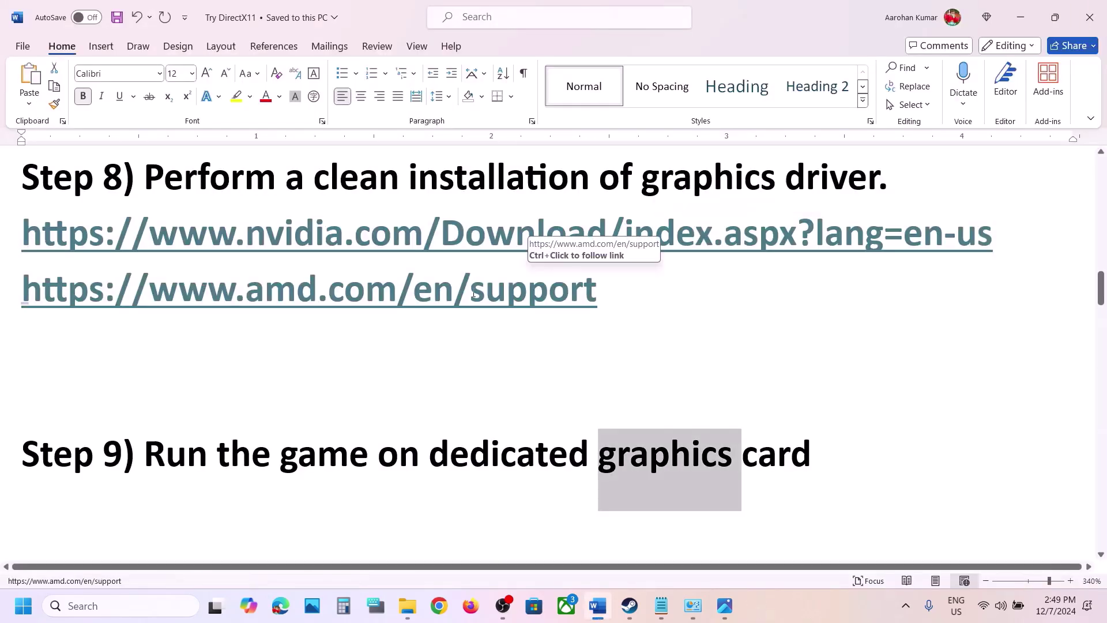
Step: Highlight the Step 10 text about rolling back the graphics driver in the Word notes
left_click(396, 368)
scroll(395, 368, "down", 5)
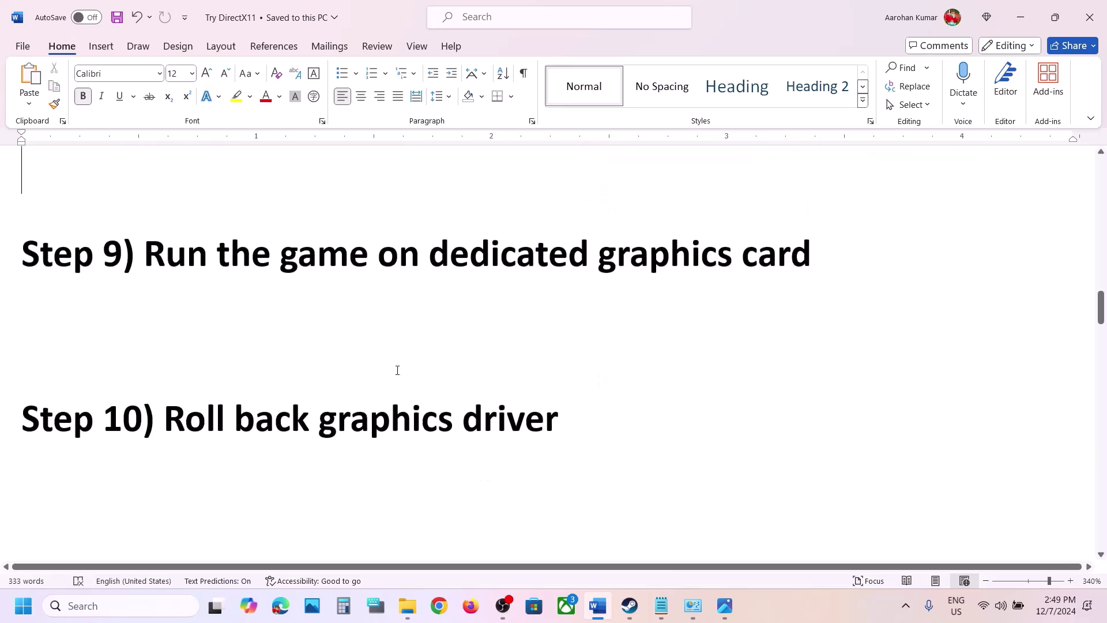
left_click_drag(235, 363, 543, 344)
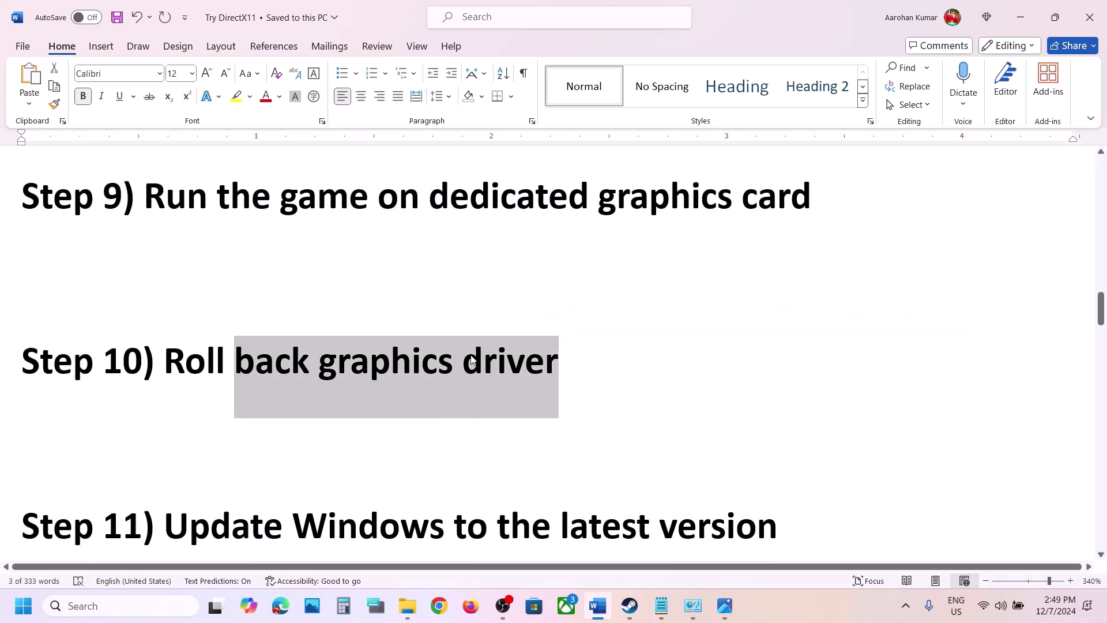
Step: Copy the NVIDIA driver download link under Step 8 of the notes and open it in Chrome
scroll(544, 357, "up", 5)
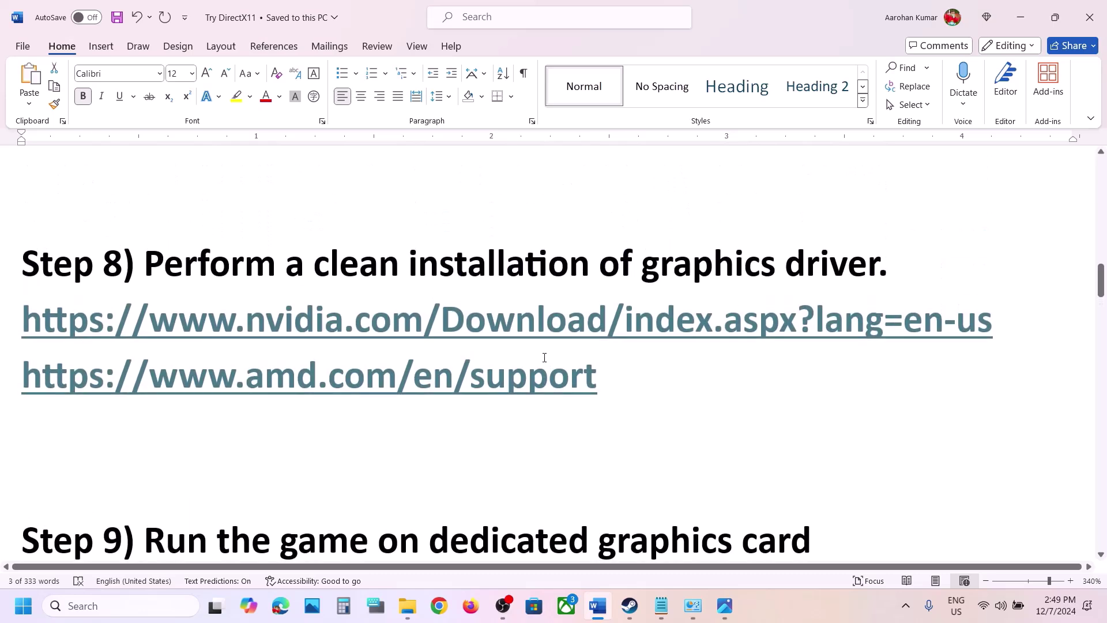
left_click_drag(1003, 325, 260, 327)
key("ctrl+c")
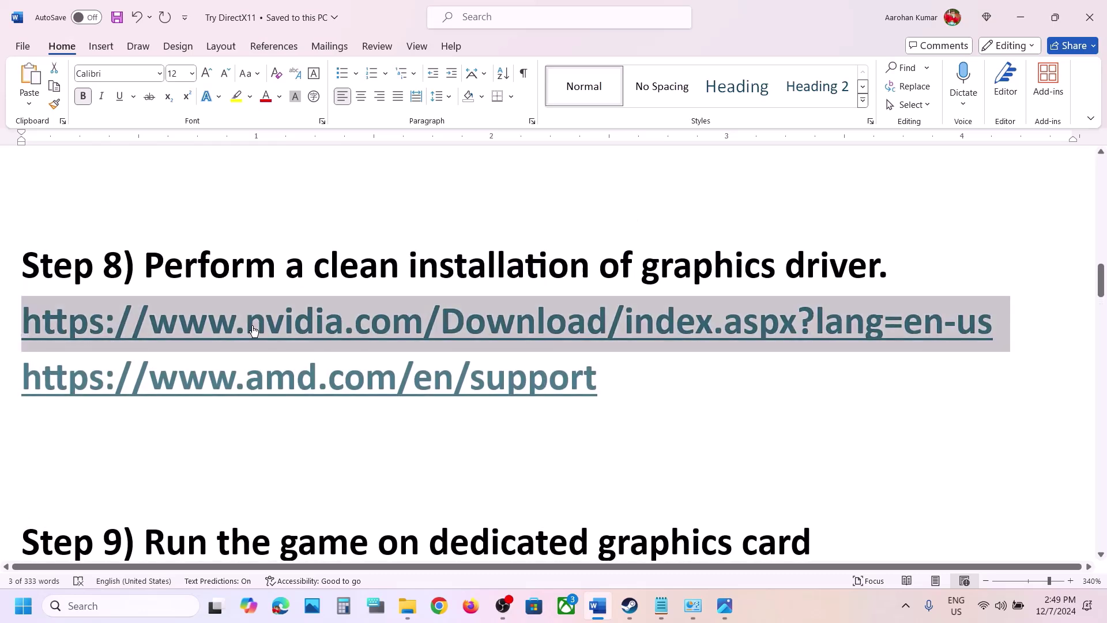
left_click(439, 605)
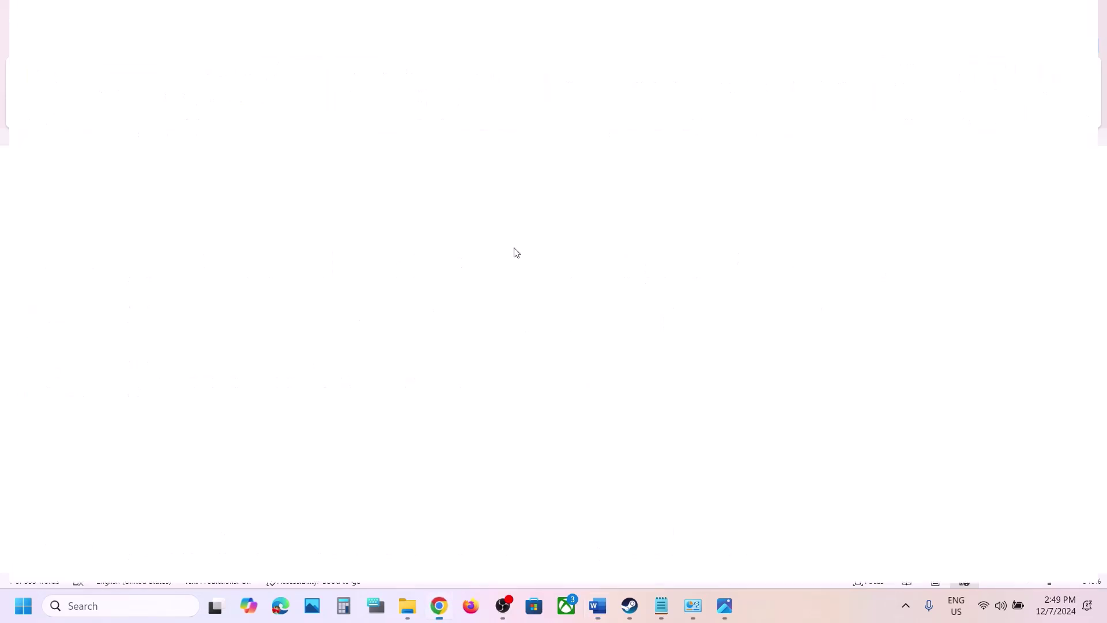
key("ctrl+v")
key("Return")
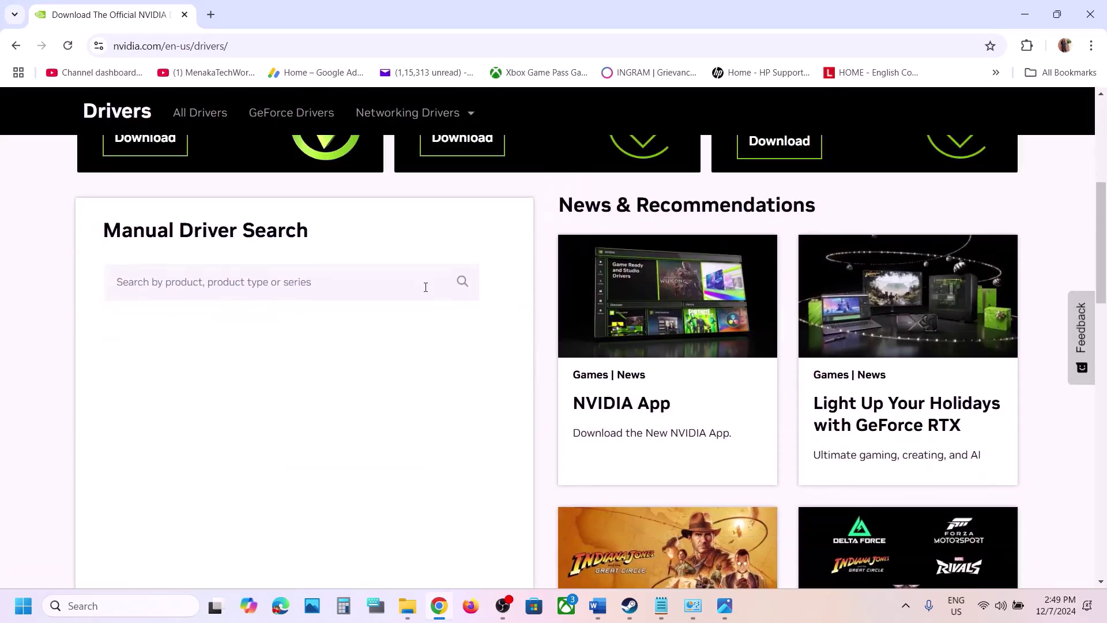
Step: Run the manual driver search for the GeForce RTX 3050 Laptop GPU on Windows 11 in English (US)
scroll(282, 392, "down", 1)
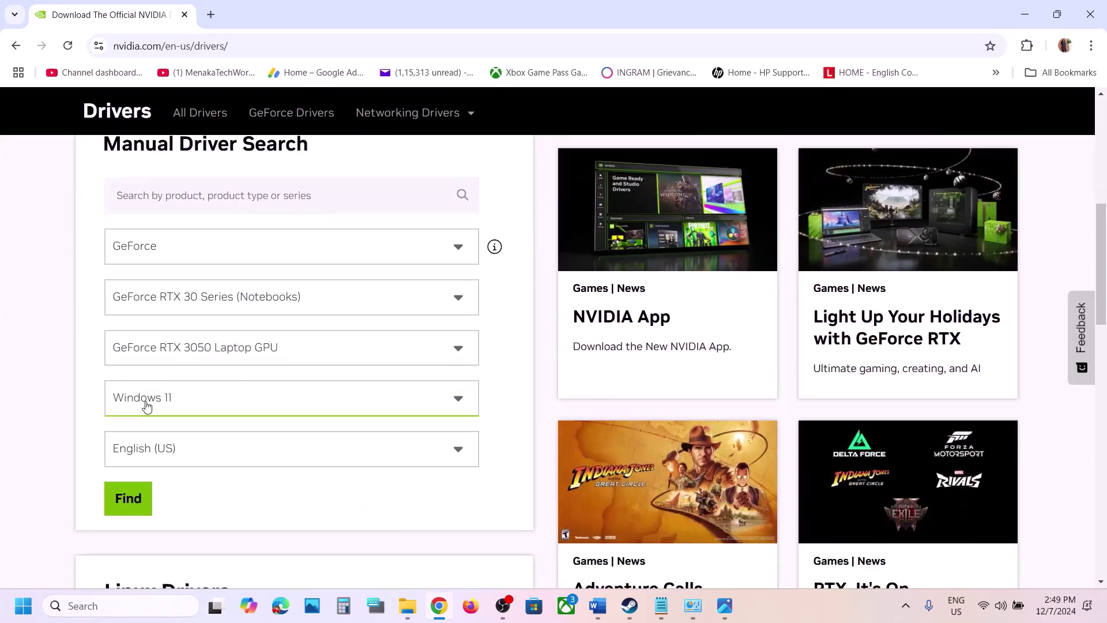
scroll(221, 406, "down", 1)
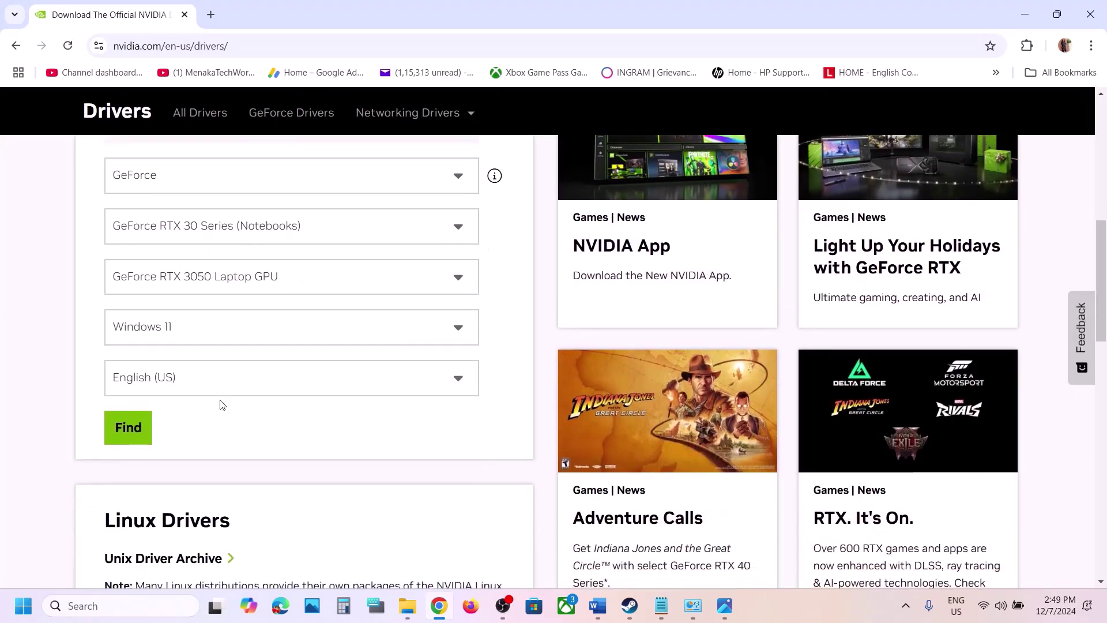
left_click(131, 432)
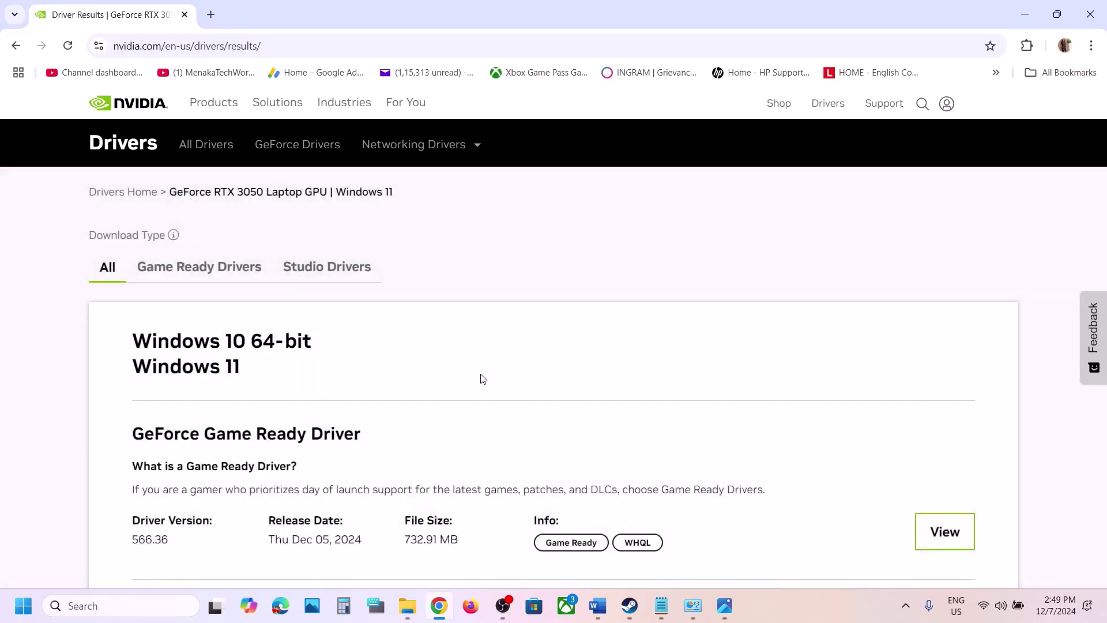
Step: Expand the older driver versions for the GeForce RTX 3050 Laptop GPU and look through the list
scroll(484, 379, "down", 6)
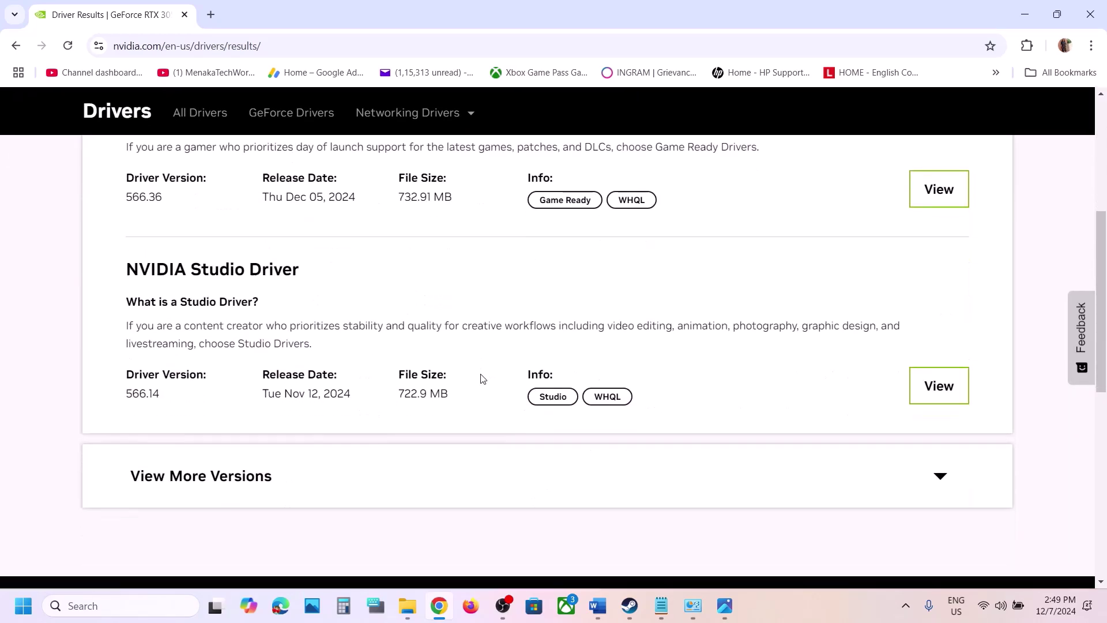
left_click(196, 424)
scroll(378, 447, "down", 4)
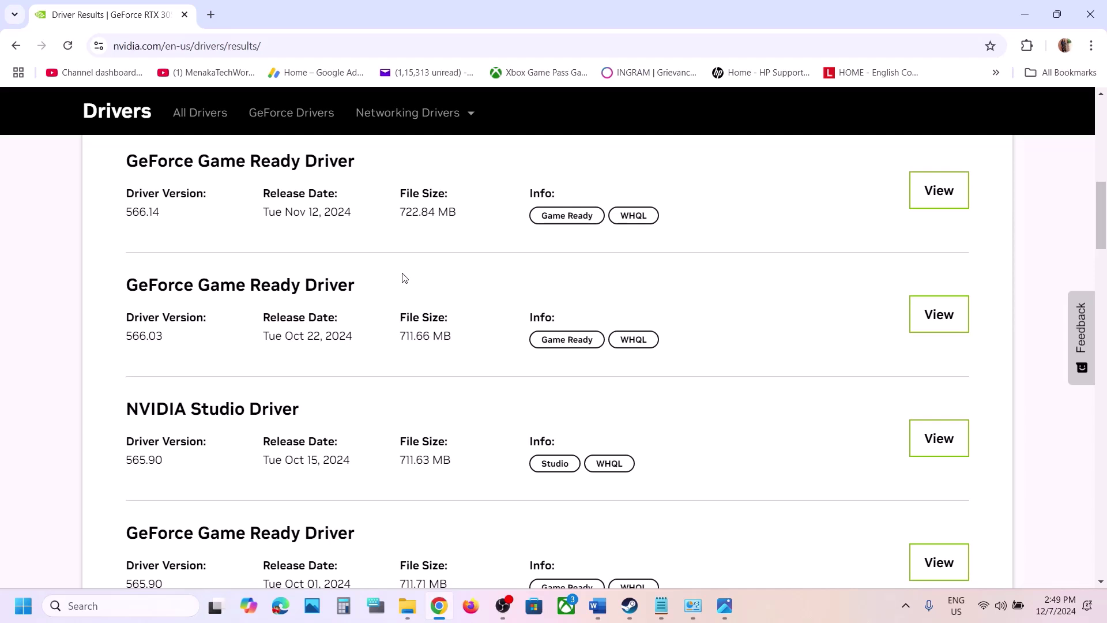
scroll(403, 278, "up", 2)
scroll(403, 272, "down", 1)
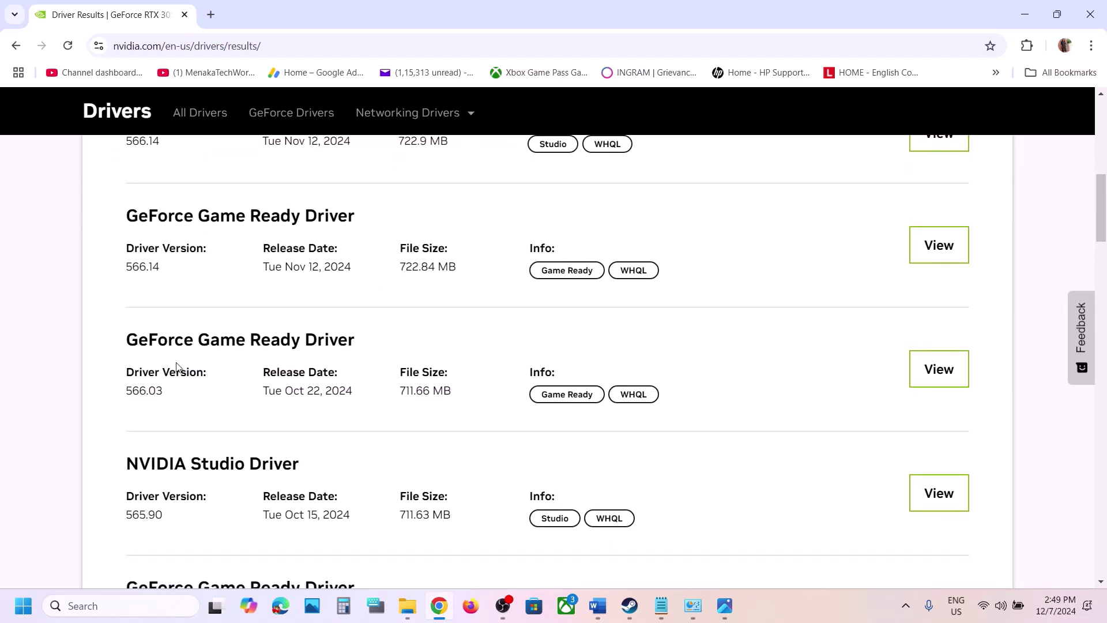
Step: Compare the older GeForce Game Ready Driver entries by highlighting their titles and the 566.14 version number
mouse_move(125, 398)
left_mouse_down()
mouse_move(158, 395)
mouse_move(125, 396)
left_mouse_up()
left_click(158, 395)
left_click_drag(138, 331, 380, 330)
scroll(333, 331, "up", 3)
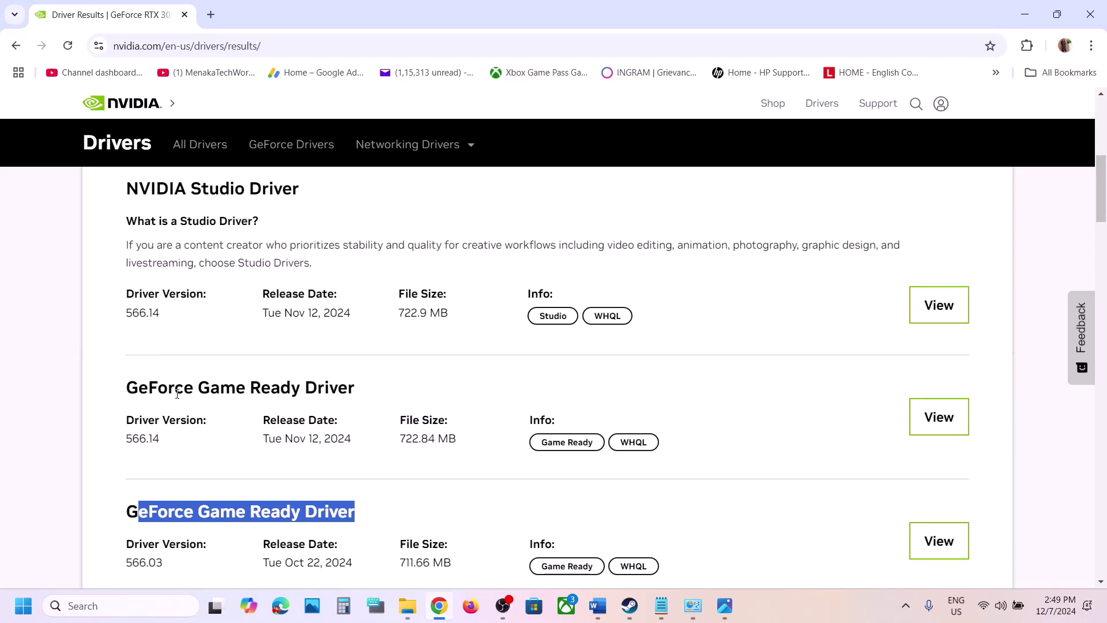
left_click_drag(128, 390, 359, 393)
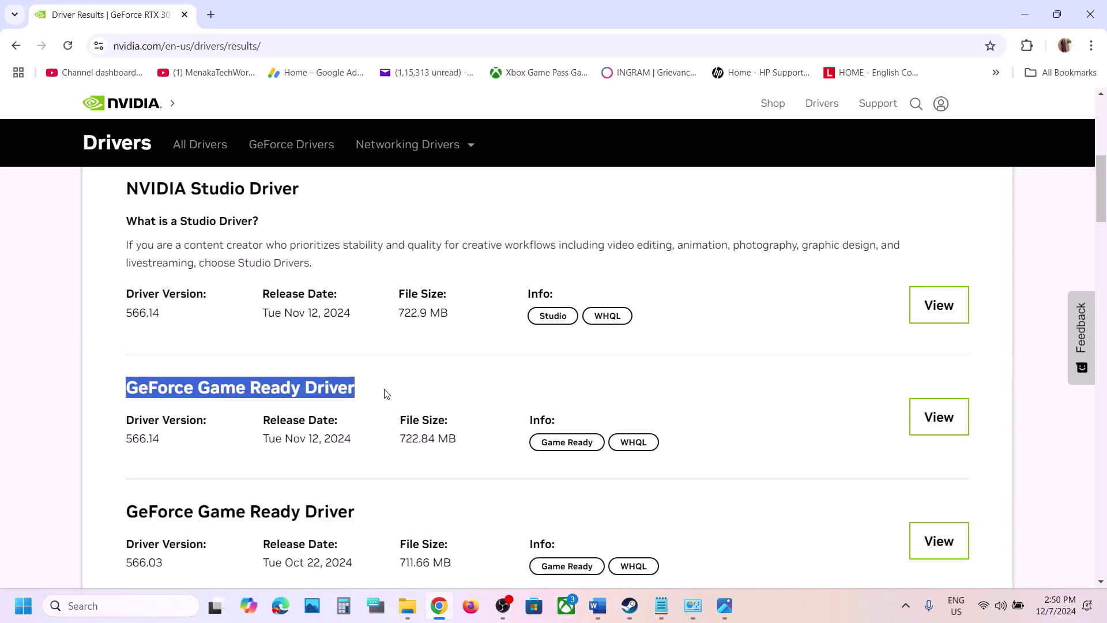
left_click(150, 442)
scroll(150, 441, "down", 3)
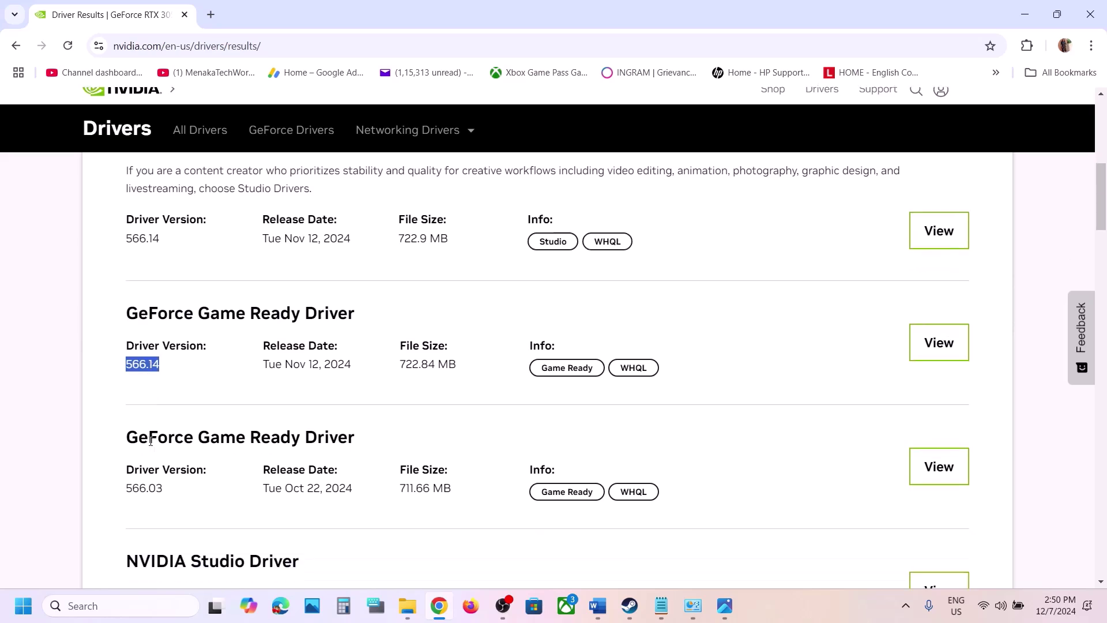
Step: Open the GeForce Game Ready Driver 566.03 released Oct 22, 2024 and download it
double_click(149, 411)
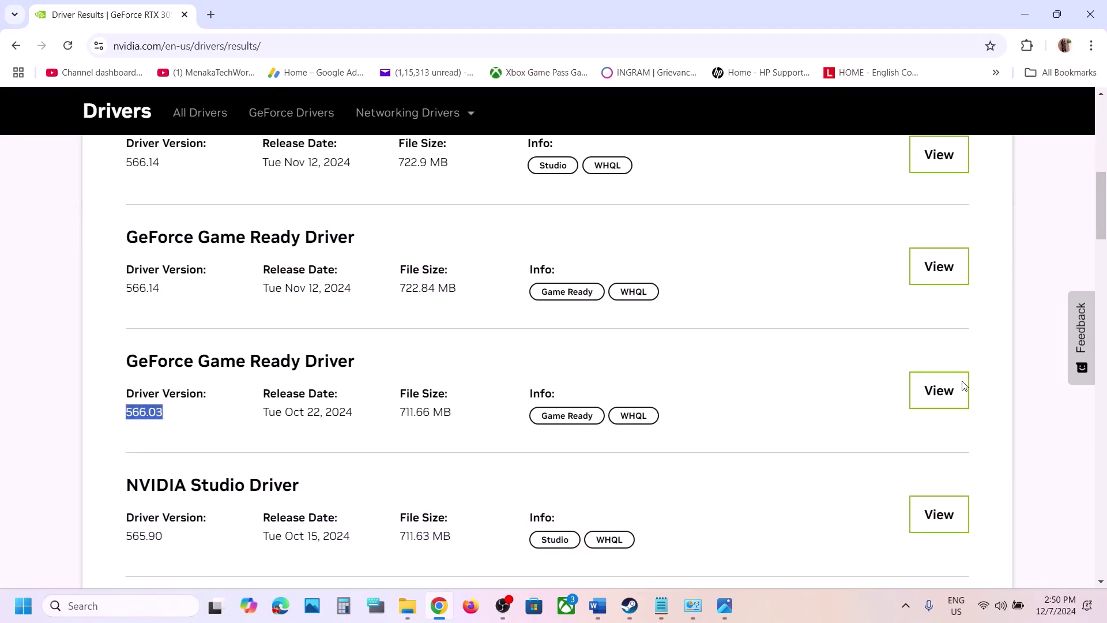
left_click(940, 392)
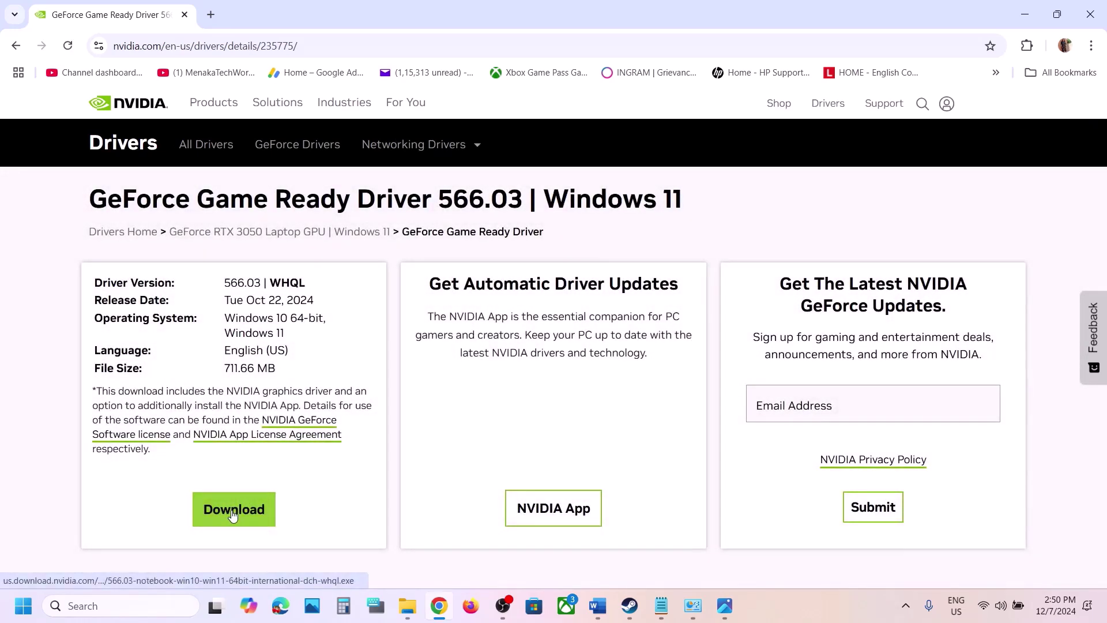
left_click(232, 511)
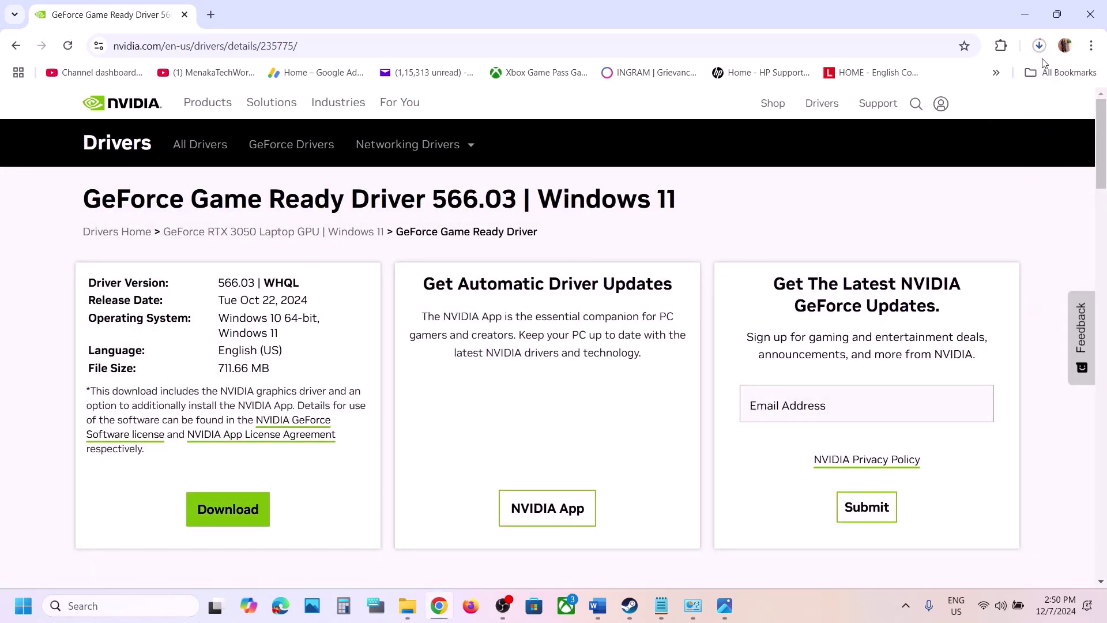
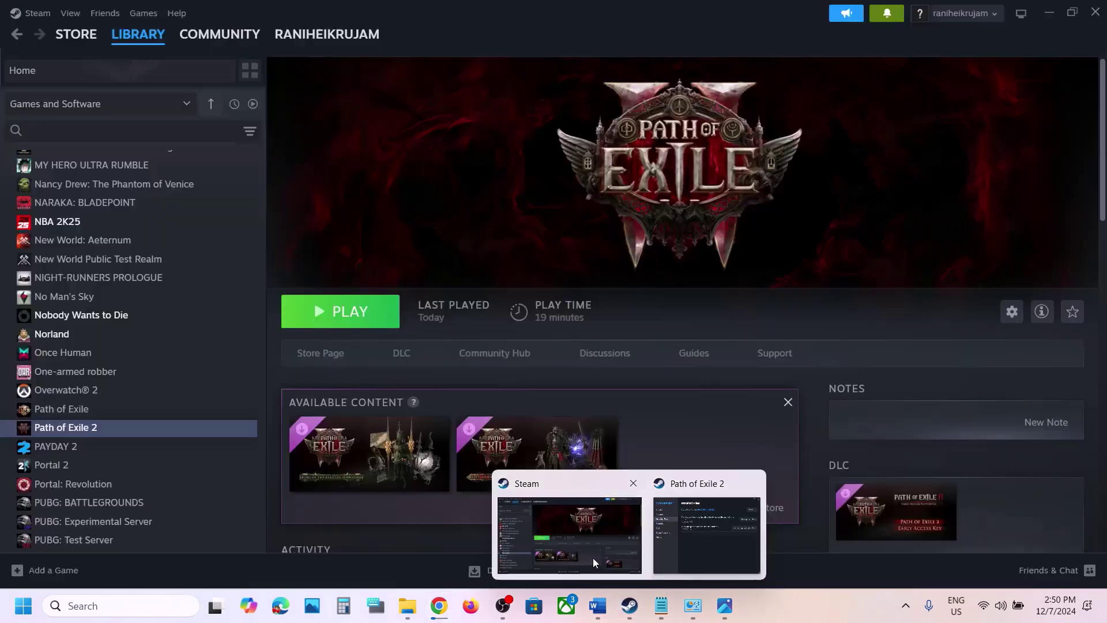
Step: Switch from Steam to the Word document and highlight "Update Windows to the latest version" in Step 11
left_click(596, 563)
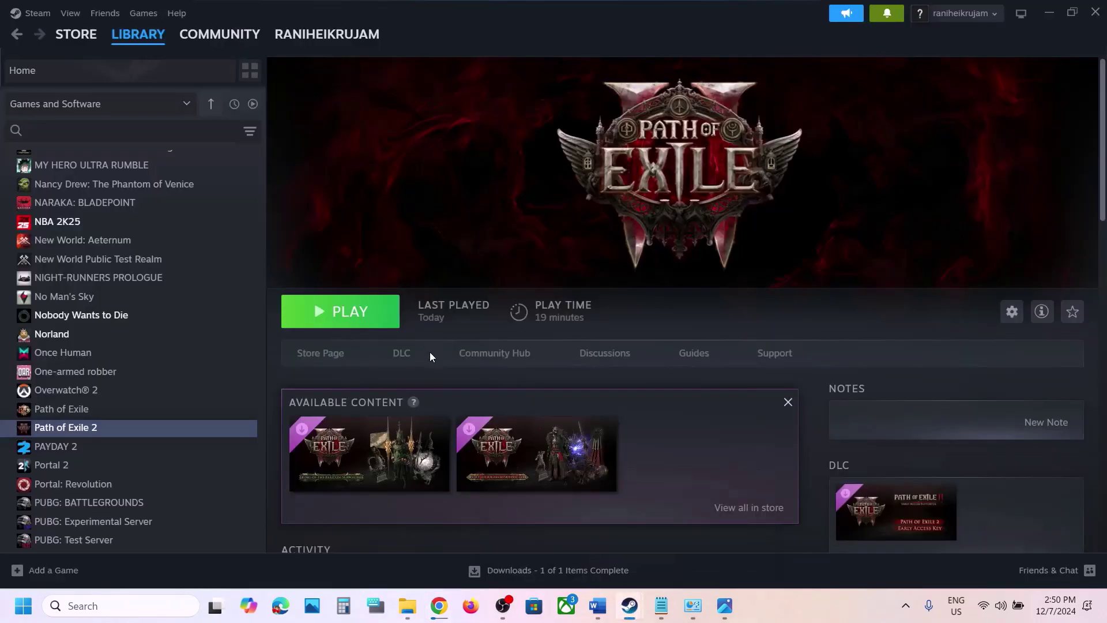
left_click(598, 606)
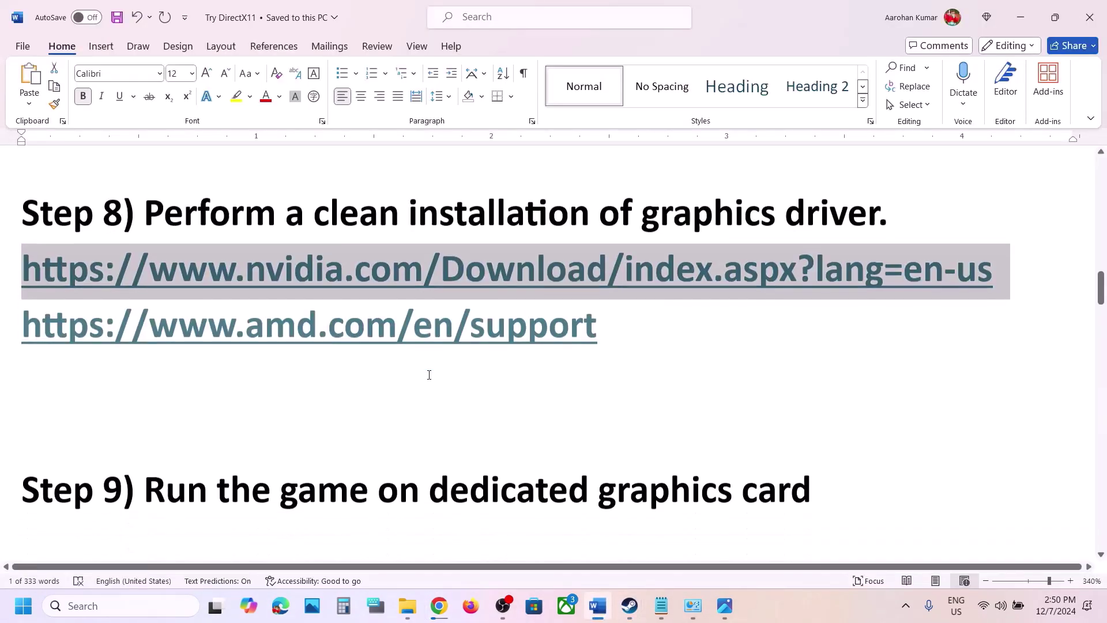
scroll(429, 375, "down", 10)
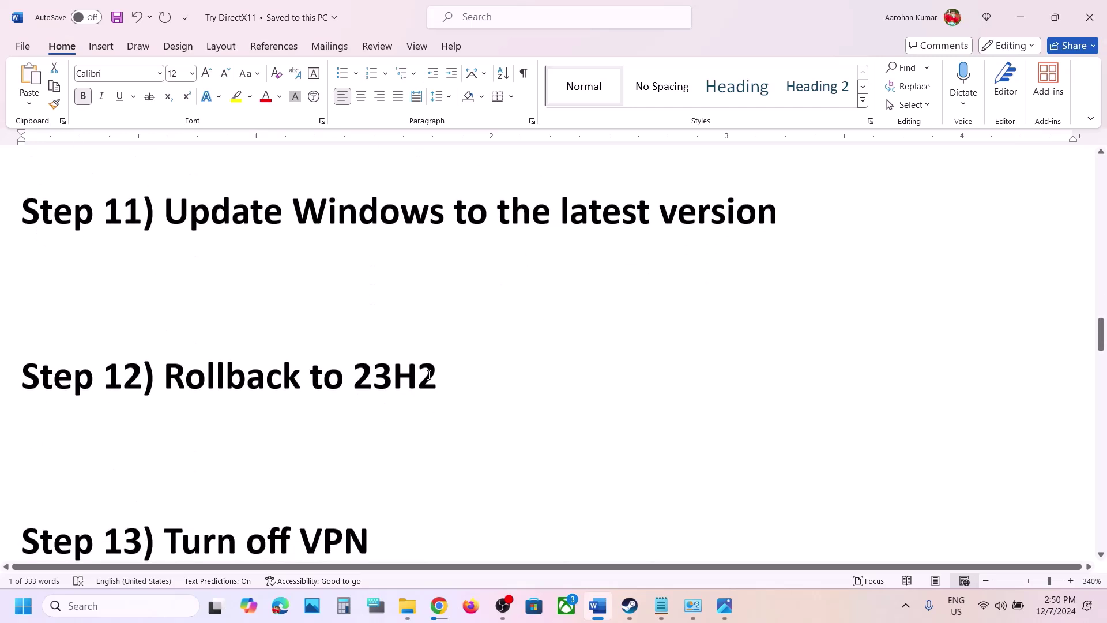
scroll(429, 375, "up", 3)
triple_click(390, 444)
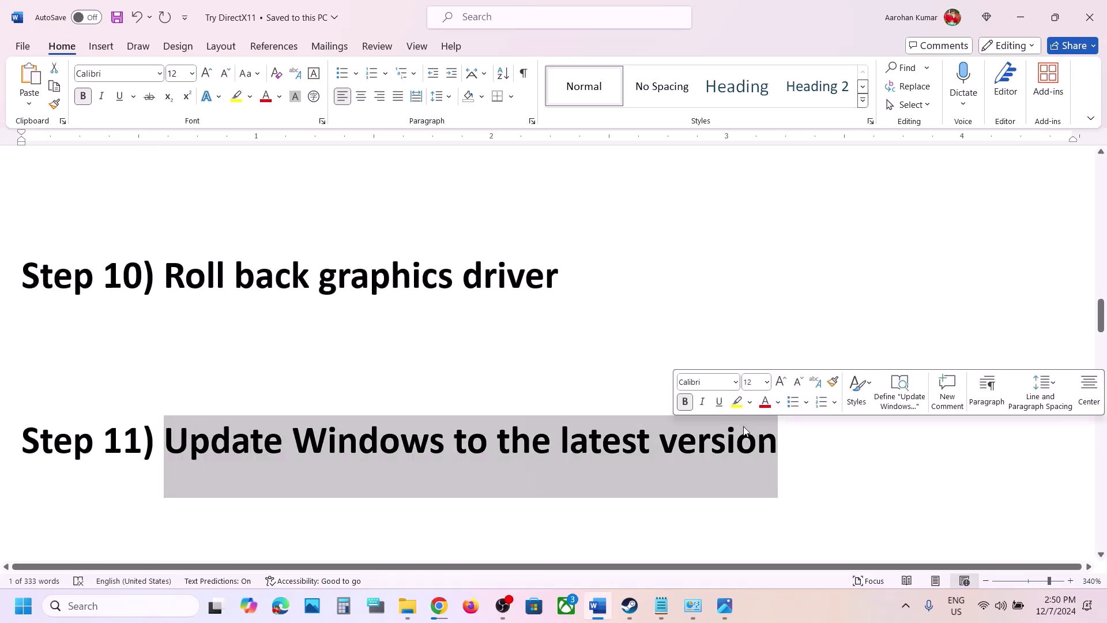
Step: Check for updates on the Windows Update page in Settings and bring up the computer's power options
key("super+i")
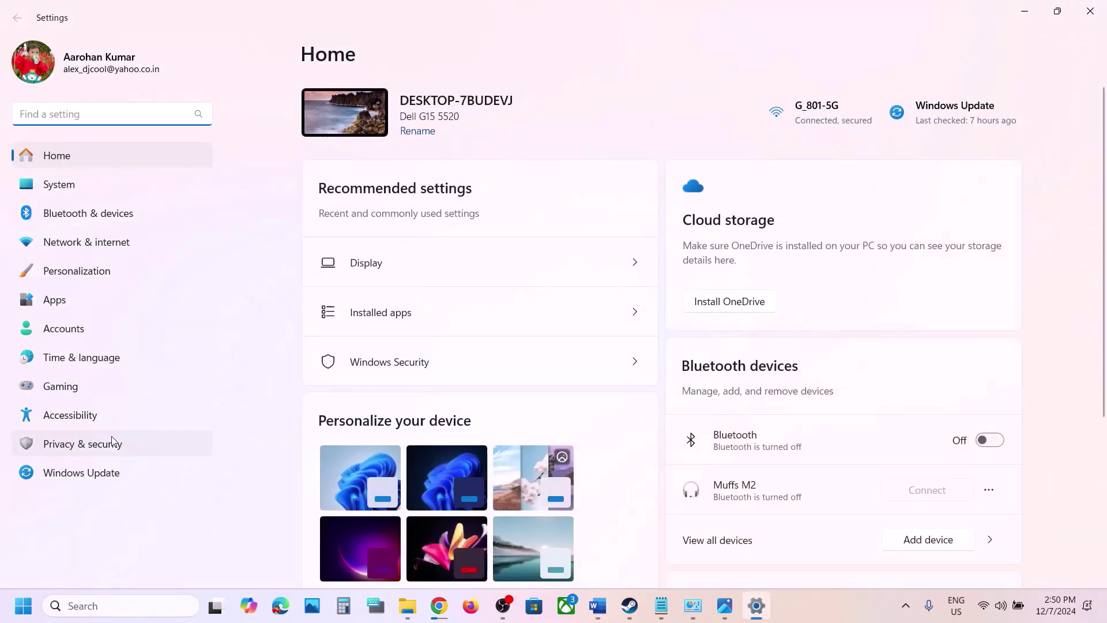
left_click(81, 474)
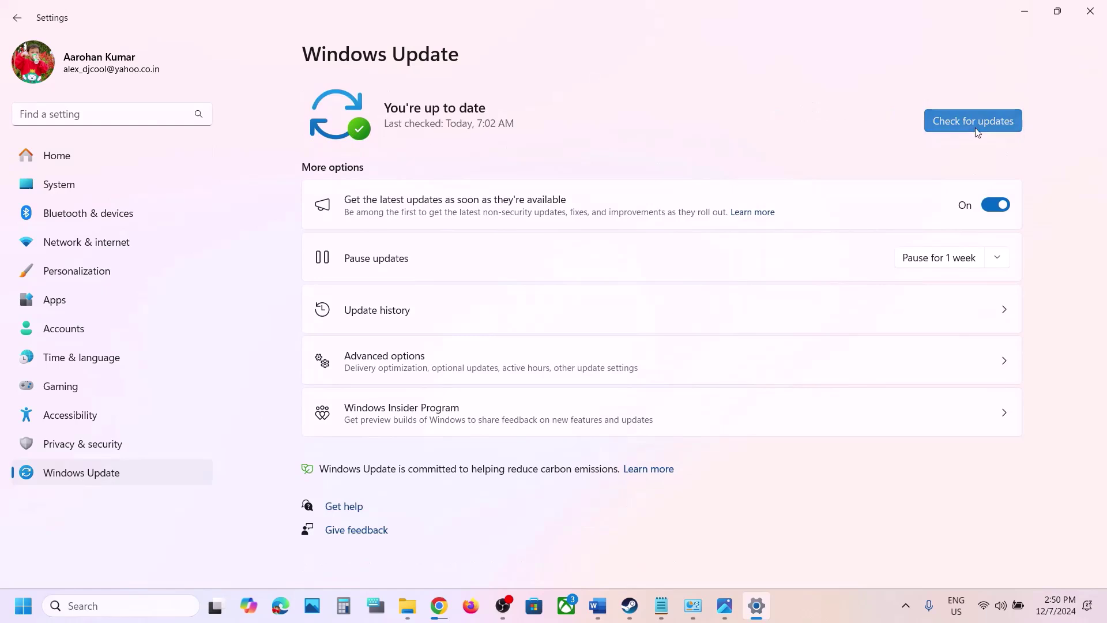
left_click(977, 130)
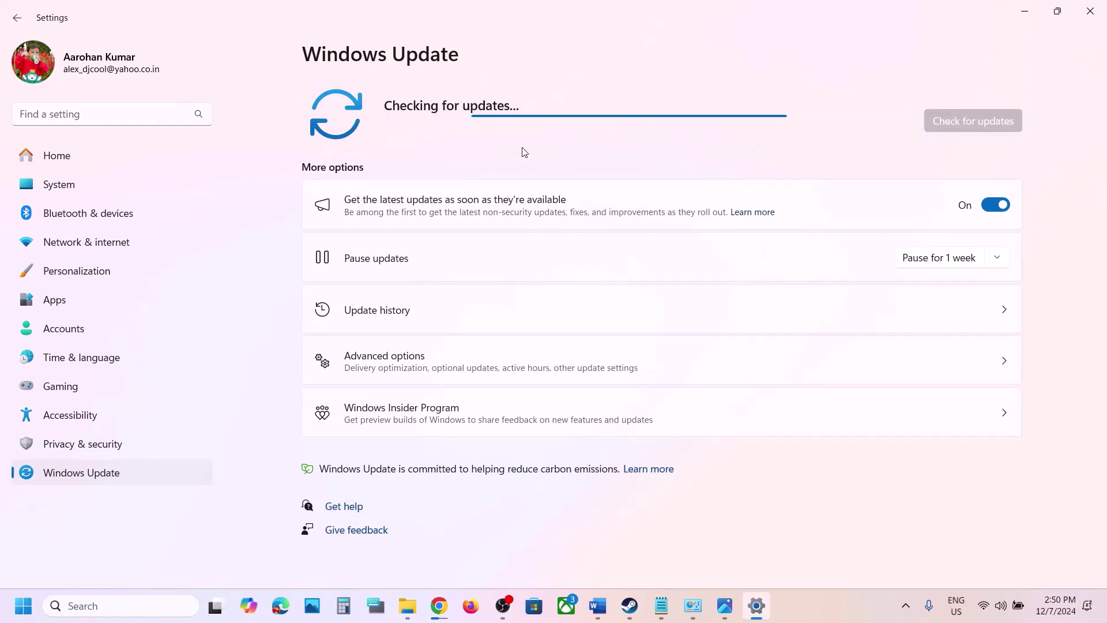
left_click(28, 611)
left_click(421, 558)
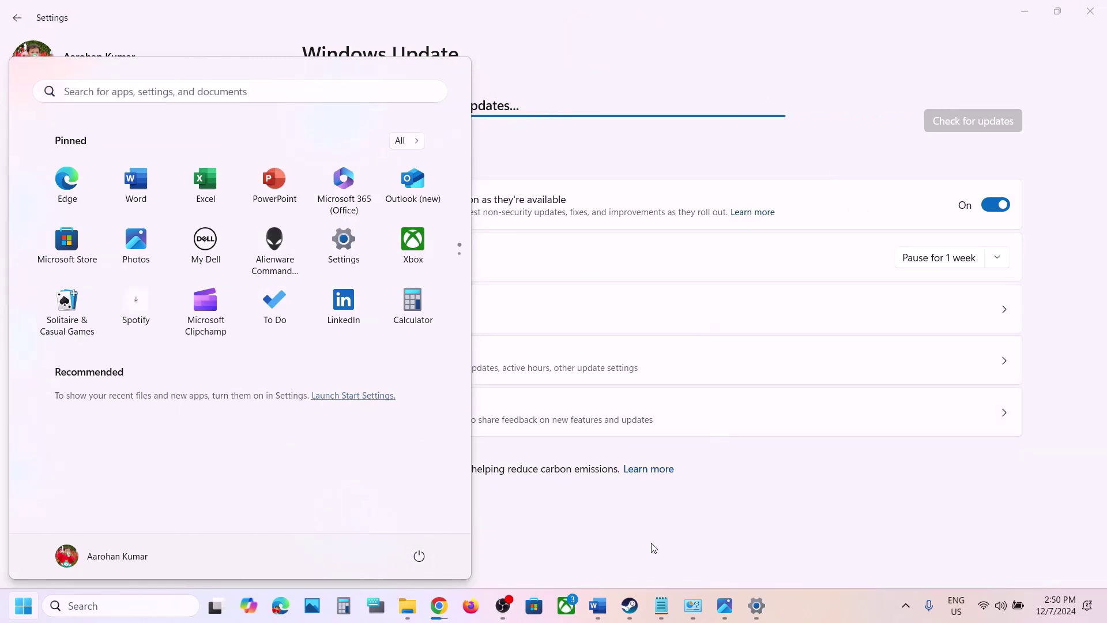
Step: Return to the Word document and highlight "Rollback to 23H2" in Step 12
left_click(609, 605)
scroll(537, 421, "down", 3)
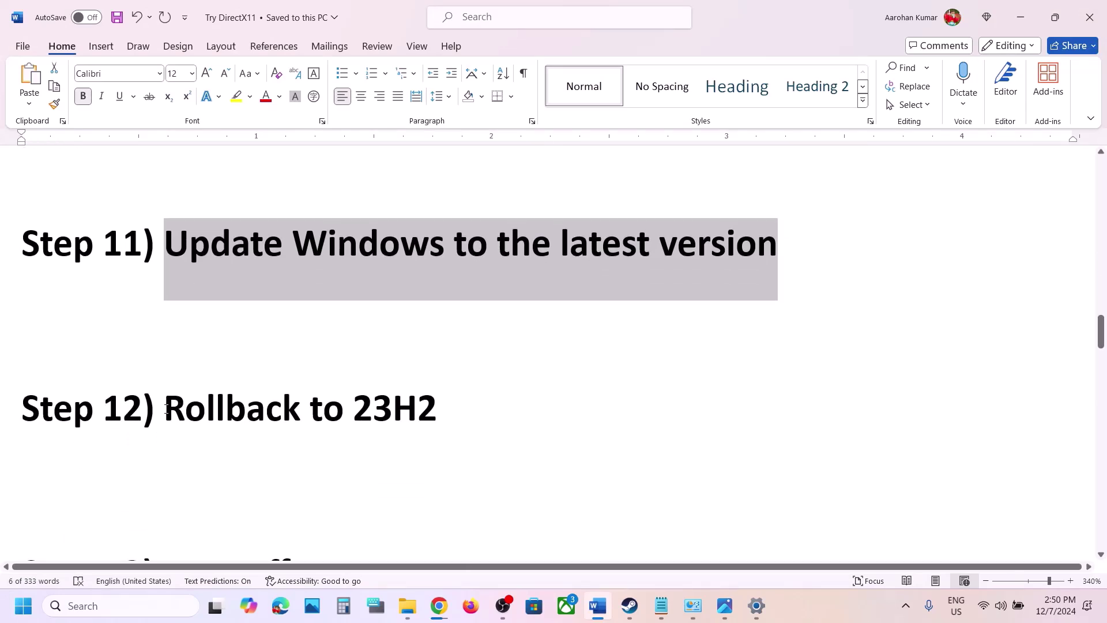
left_click_drag(166, 409, 400, 407)
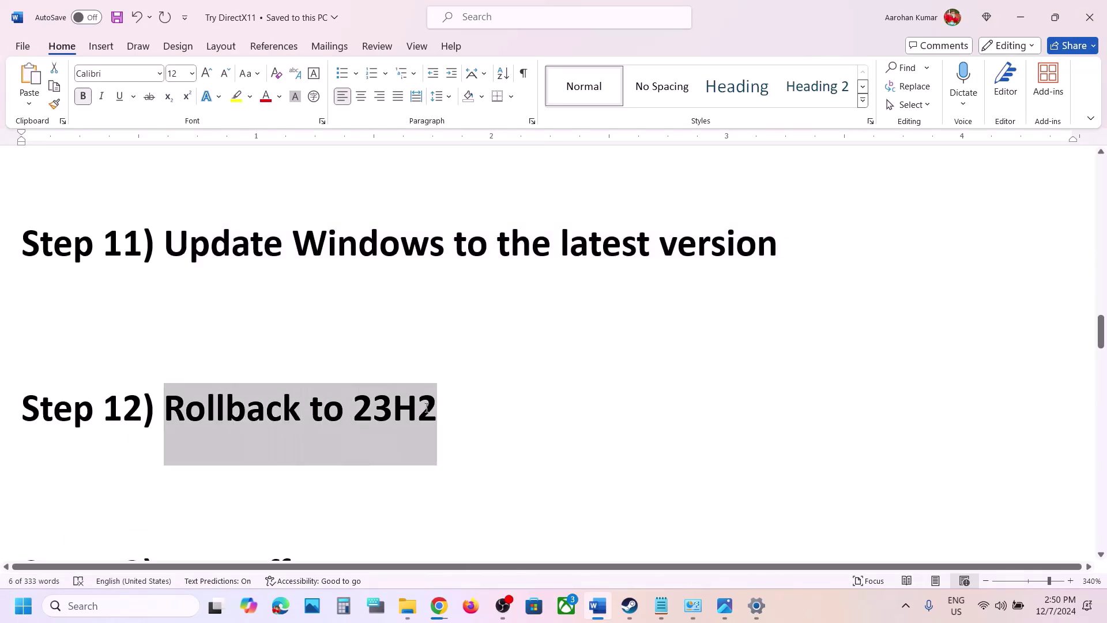
Step: Look up the installed Windows version with winver, close its window and highlight "23H2" in Step 12
left_click(96, 605)
type("winver")
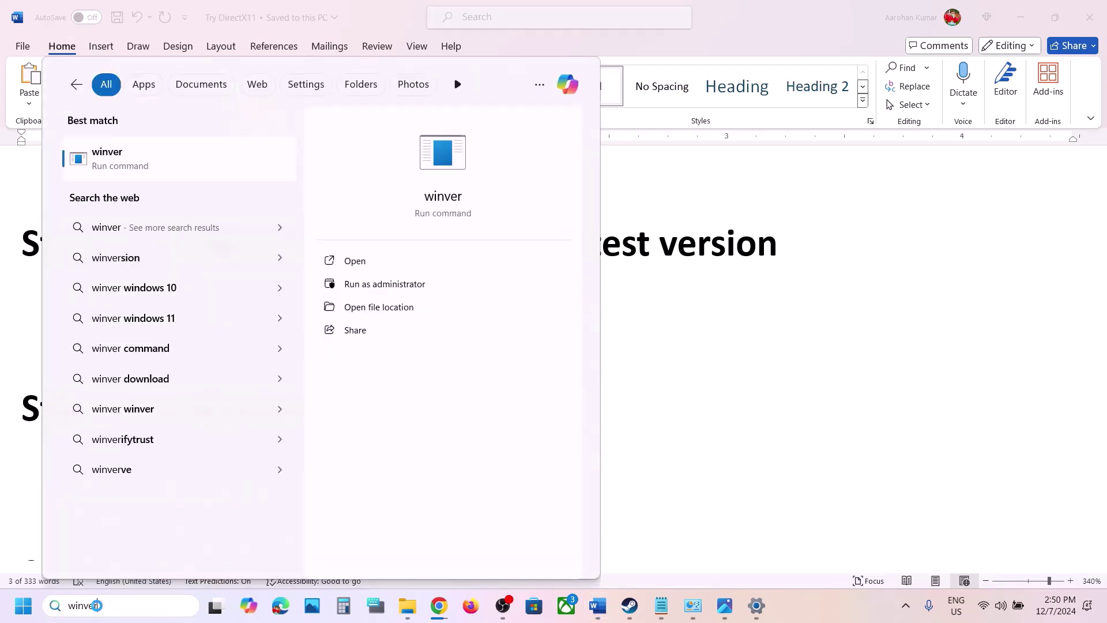
left_click(139, 154)
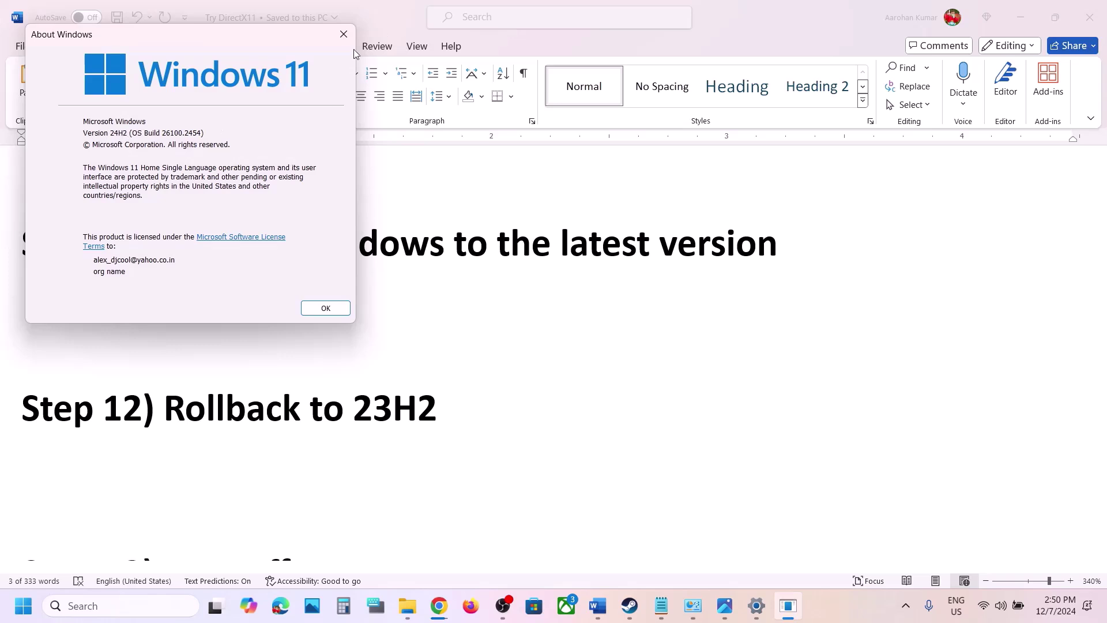
left_click(343, 34)
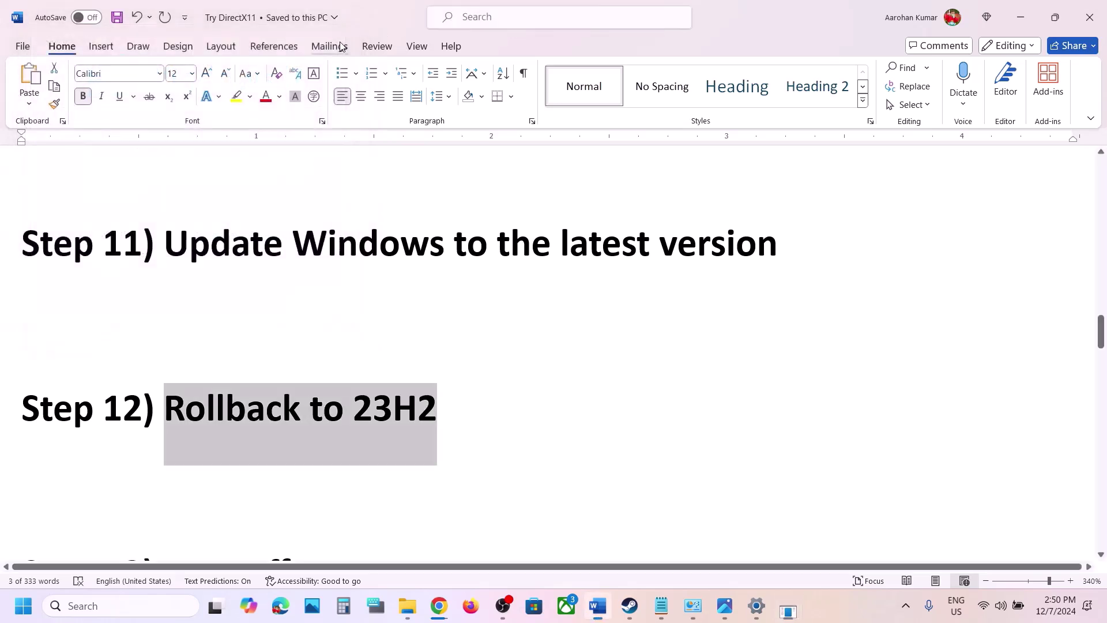
left_click(362, 404)
left_click_drag(360, 404, 436, 405)
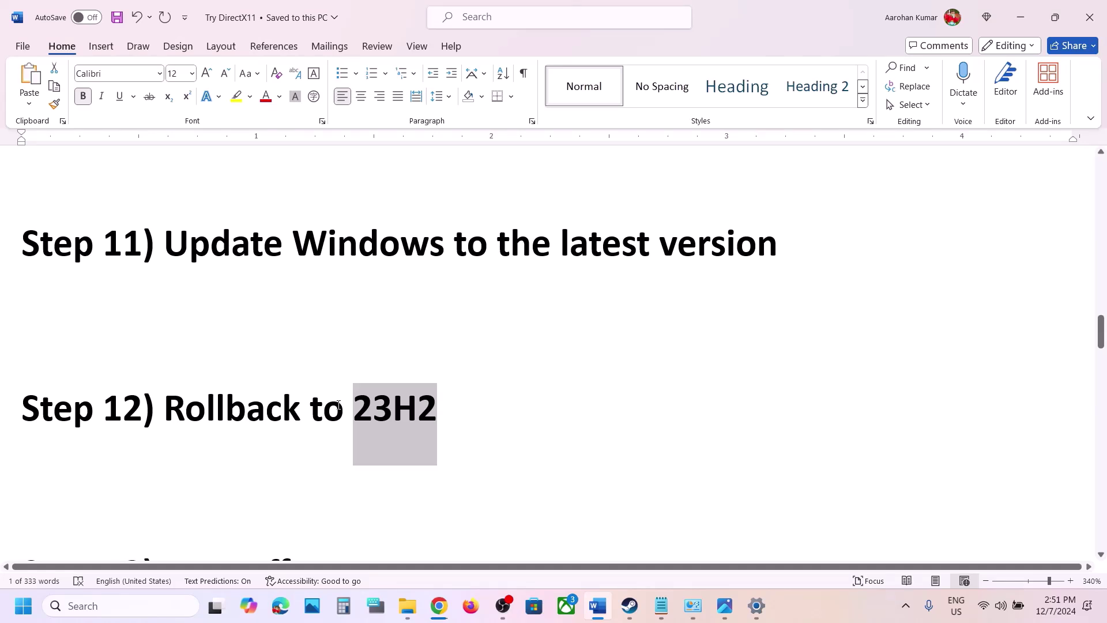
Step: Open the Recovery page from the advanced Windows Update options, inspect the Go back option and close Settings
key("alt+Tab")
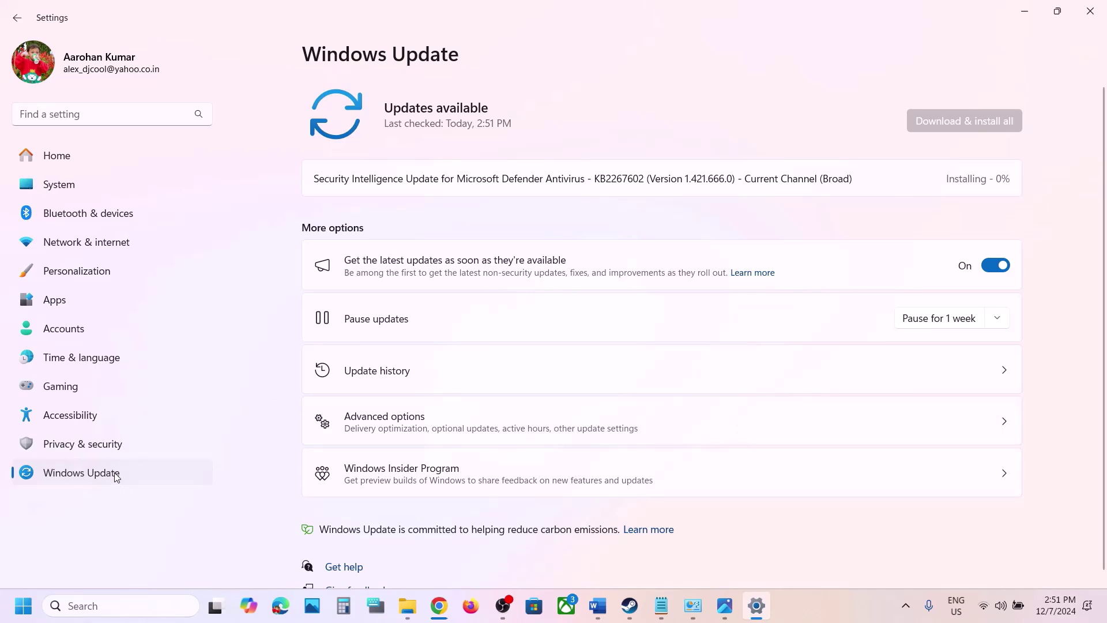
left_click(410, 434)
scroll(410, 437, "down", 2)
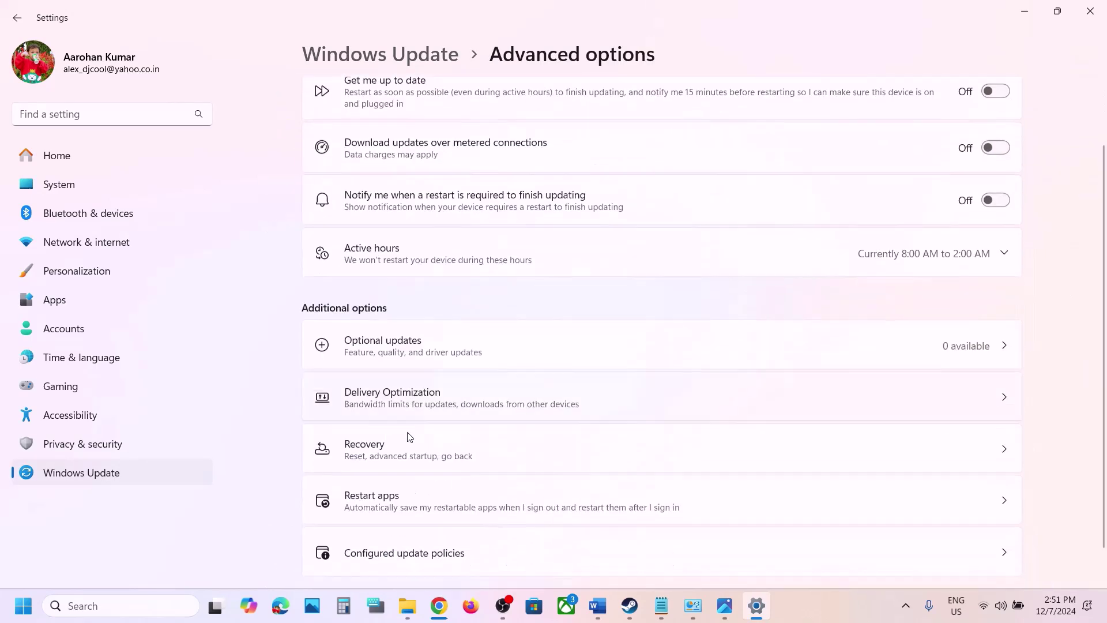
left_click(410, 455)
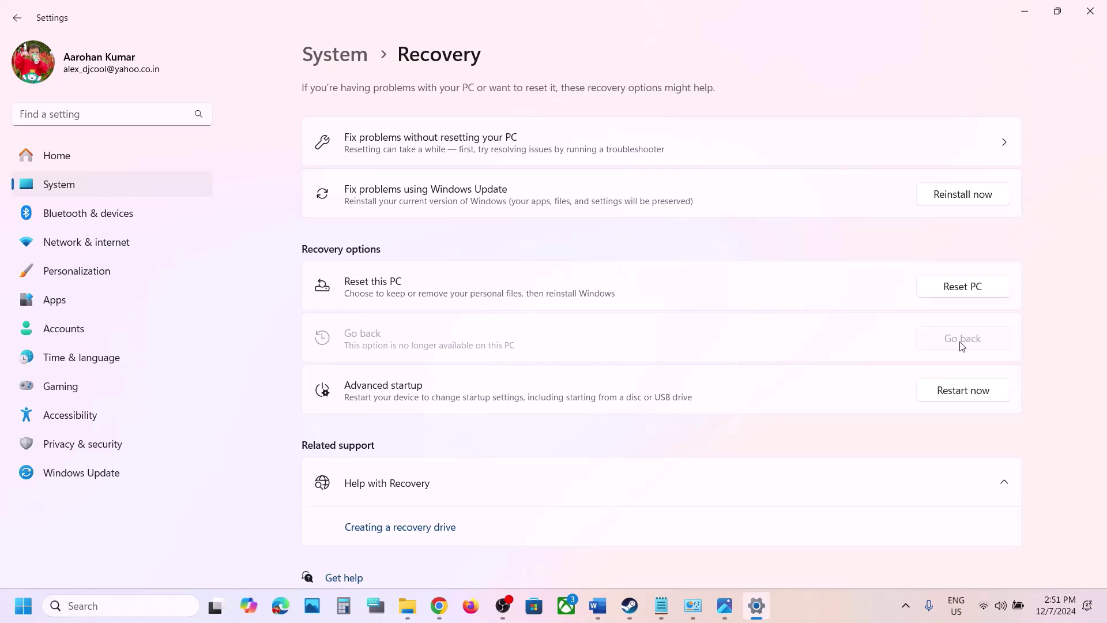
left_click(1090, 11)
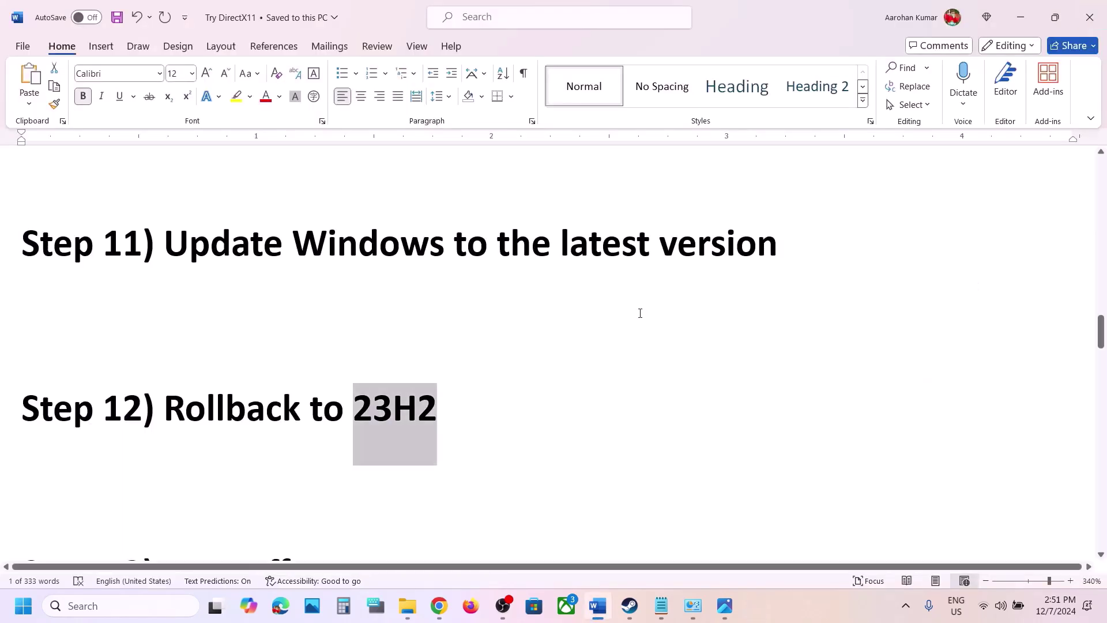
Step: Highlight "Turn off VPN" in Step 13 of the Word document, and clear the selection
left_click(521, 372)
scroll(519, 371, "down", 3)
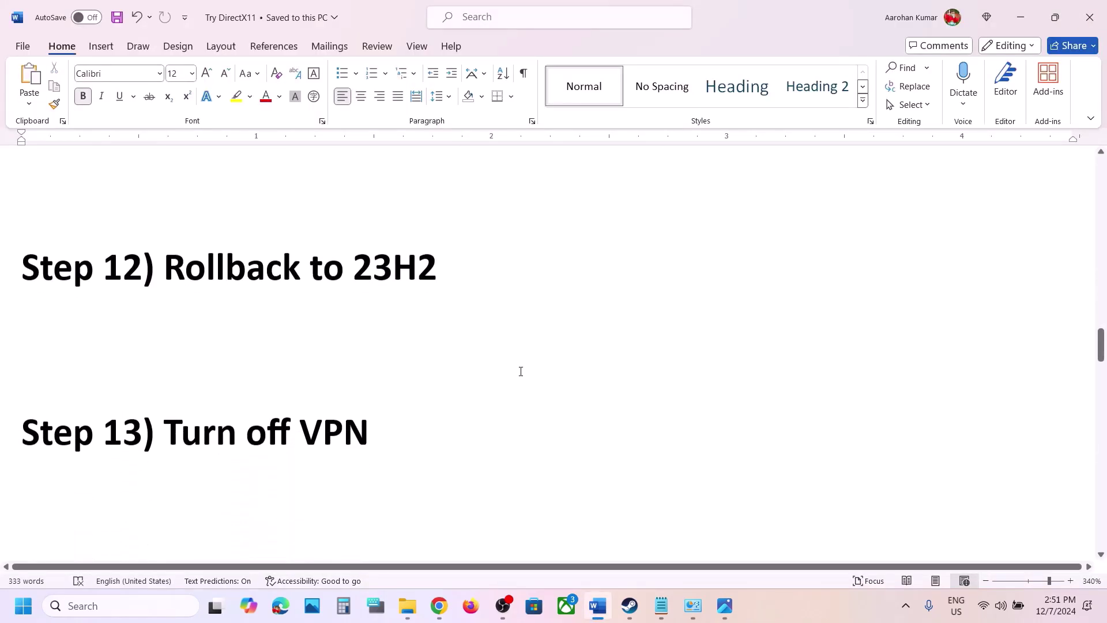
left_click_drag(177, 387, 383, 376)
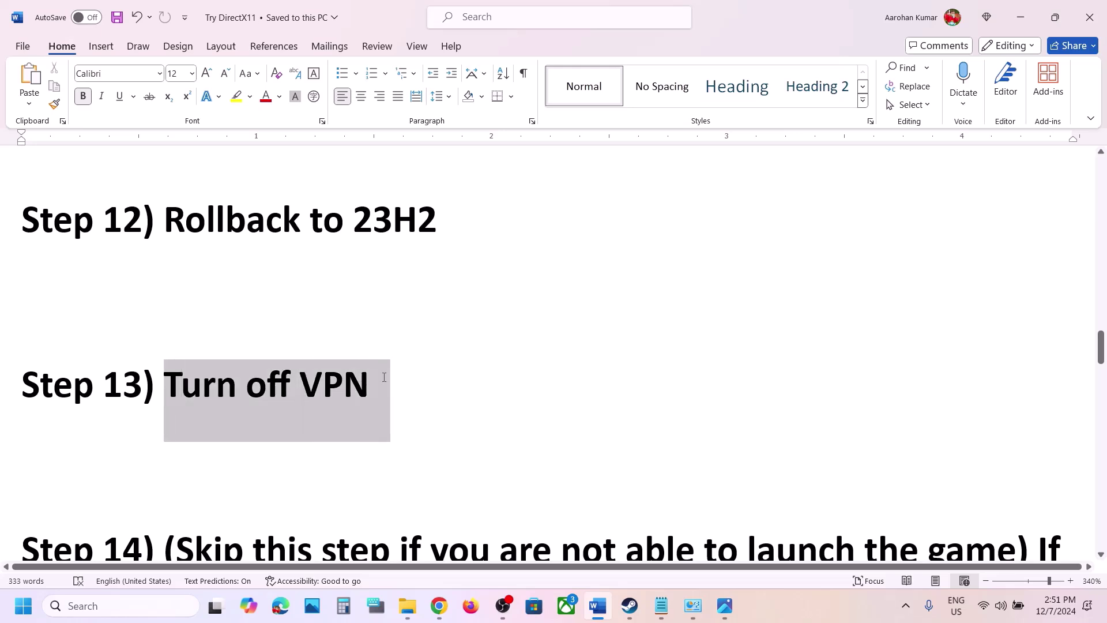
left_click(383, 376)
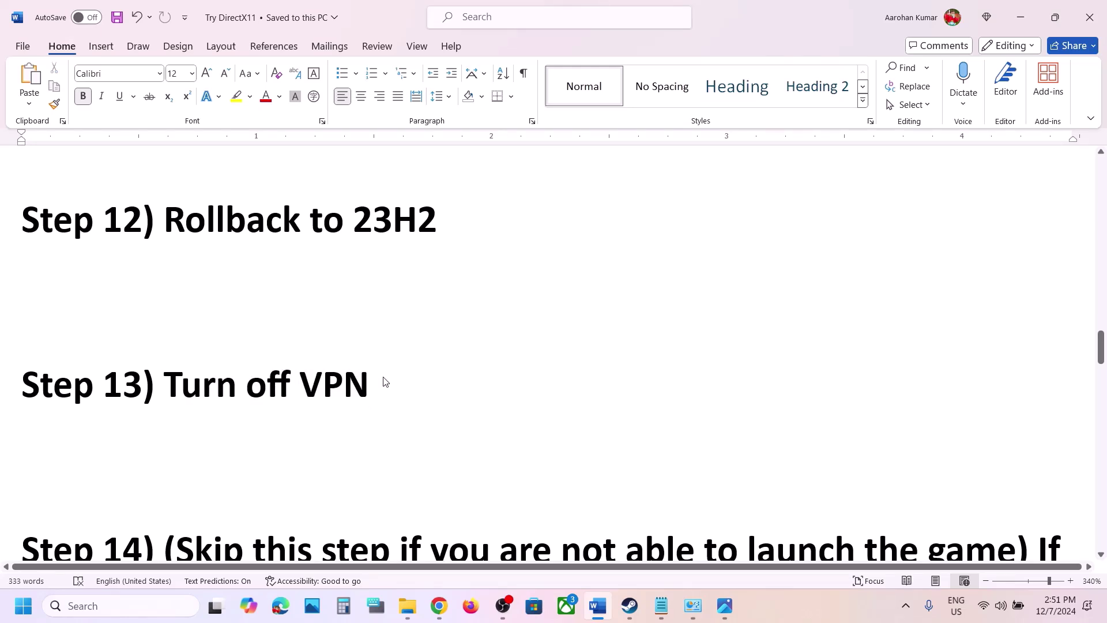
Step: Review the Step 14 text on in-game graphics settings by highlighting its sentences, and clear the selection
scroll(384, 379, "down", 3)
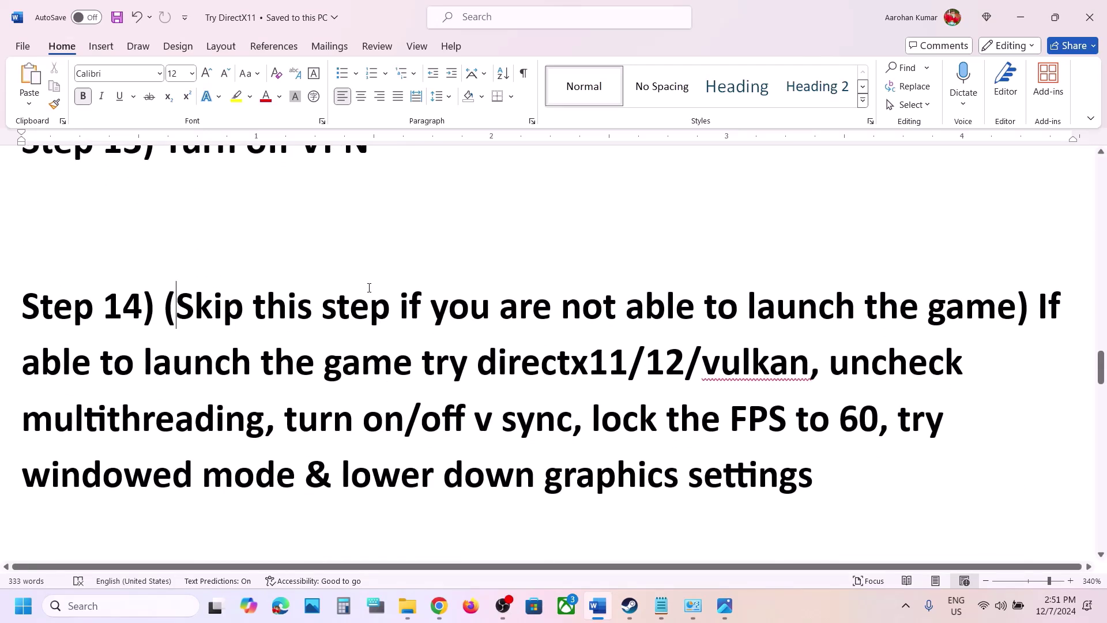
left_click_drag(369, 287, 929, 311)
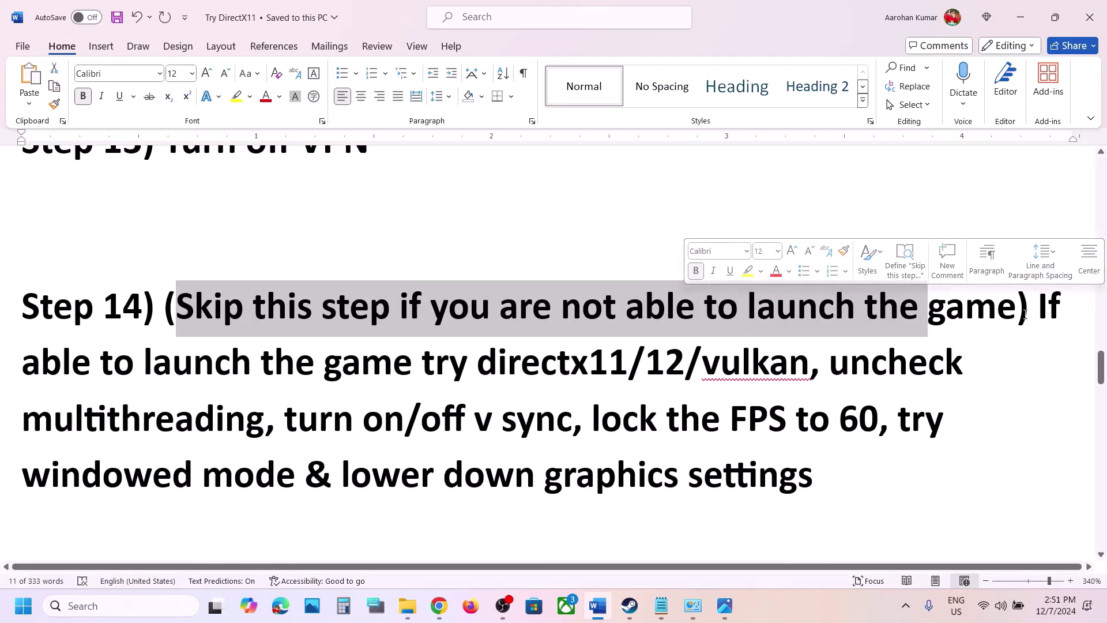
left_click_drag(1043, 307, 805, 464)
left_click(805, 464)
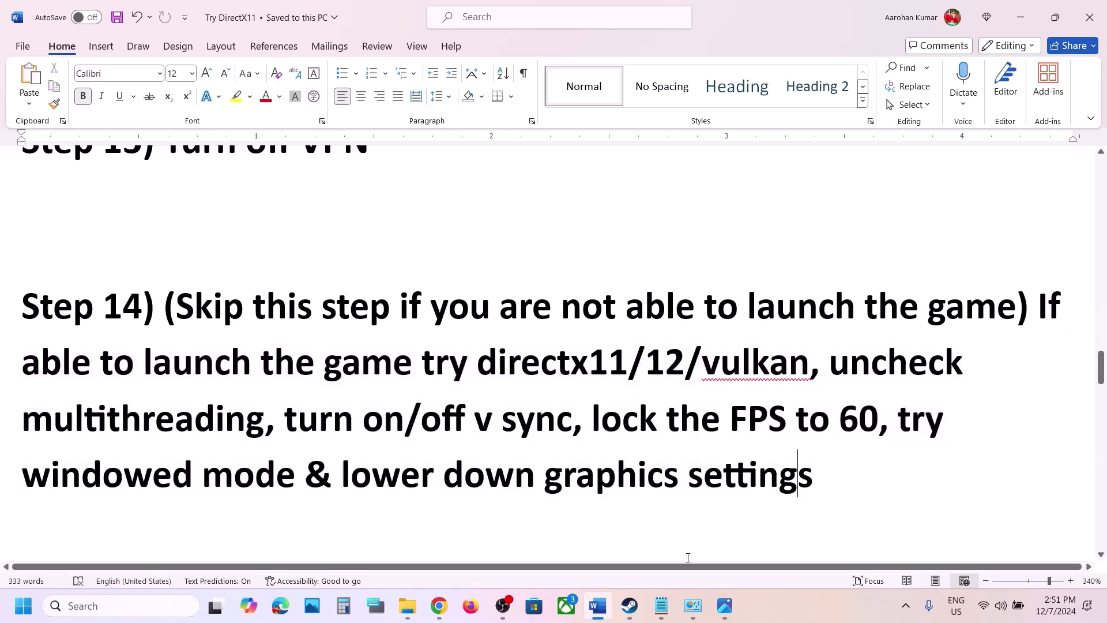
Step: Switch to the Steam library and launch Path of Exile 2
left_click(625, 608)
mouse_move(630, 606)
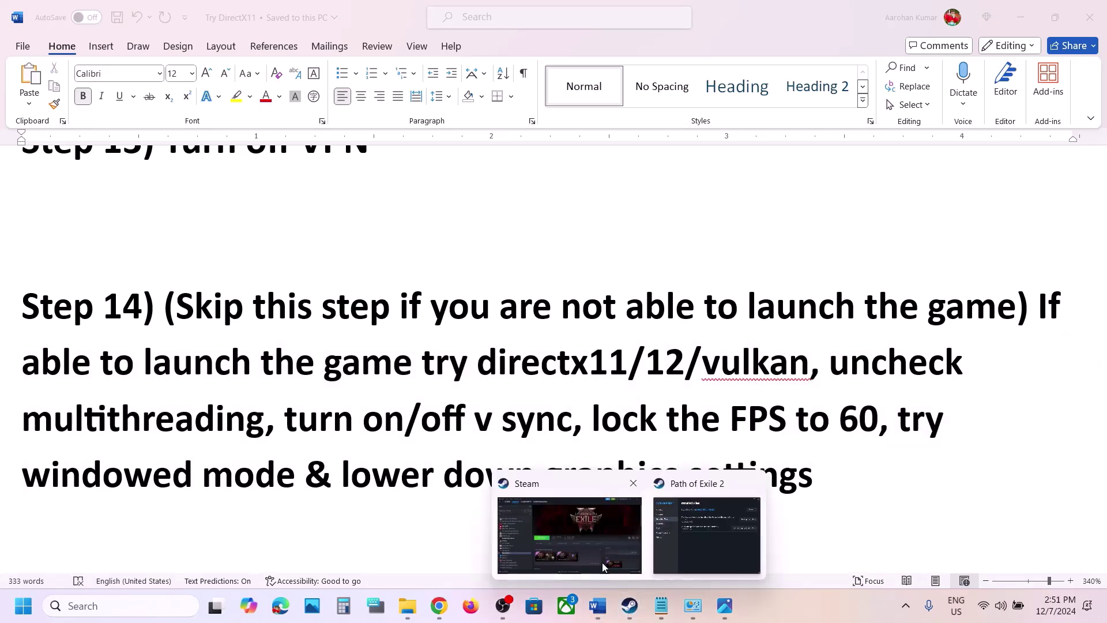
left_click(602, 562)
left_click(353, 300)
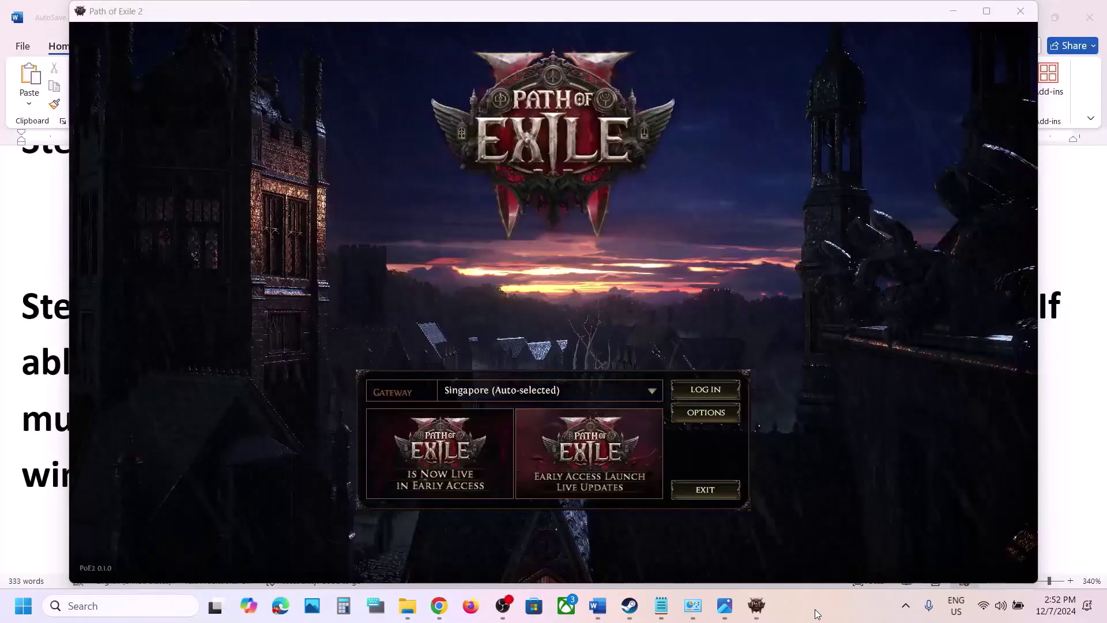
Step: Set the game's renderer to Vulkan in the graphics options, save the change and close the options
left_click(721, 419)
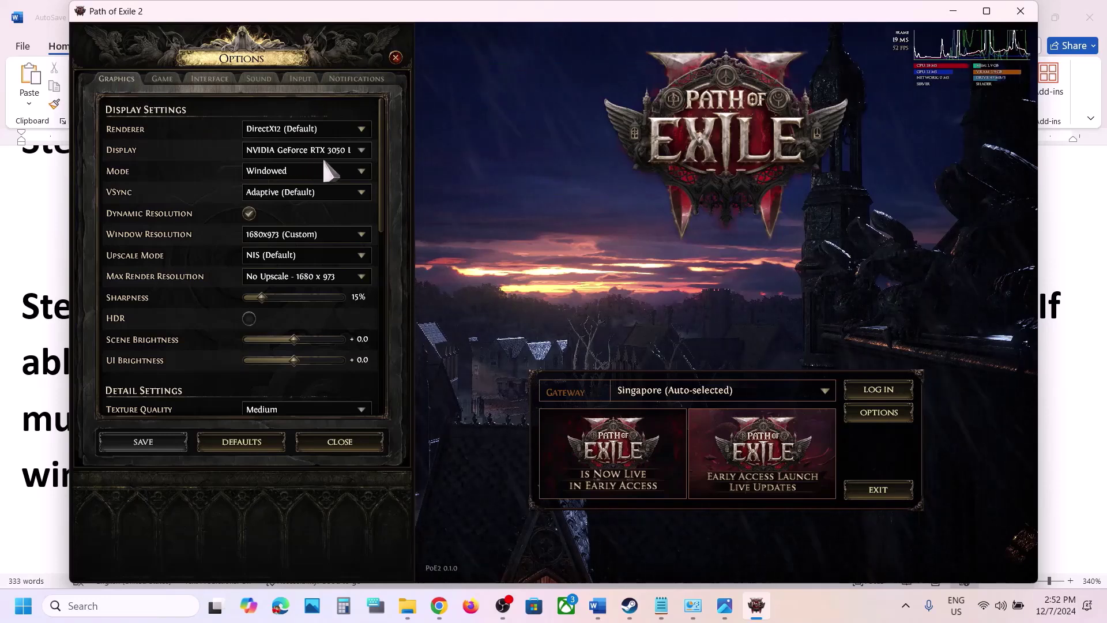
left_click(317, 130)
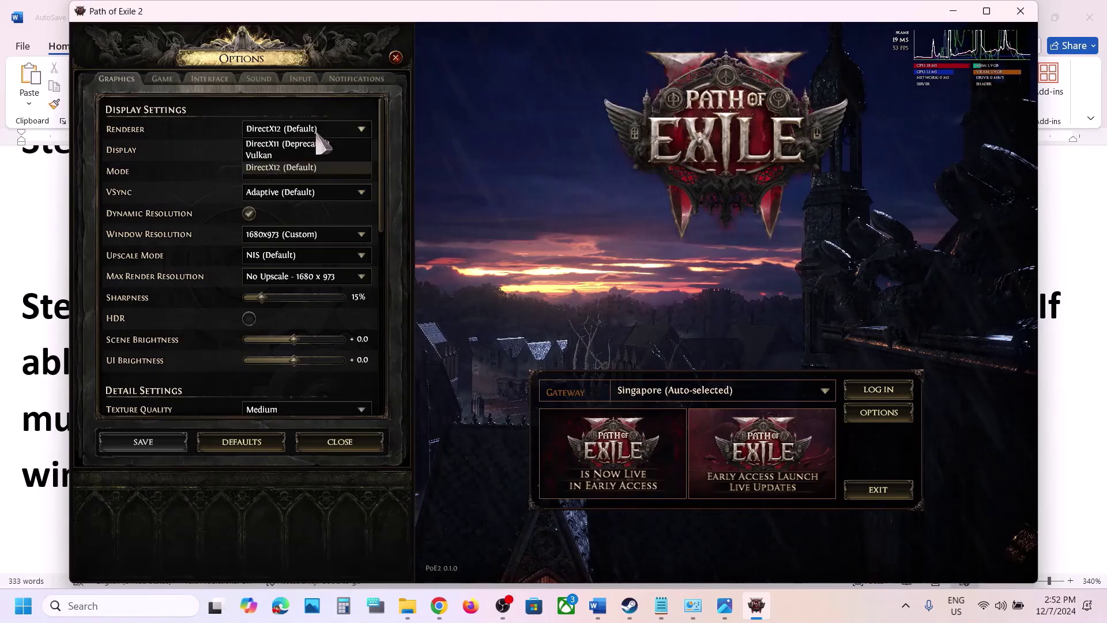
left_click(278, 154)
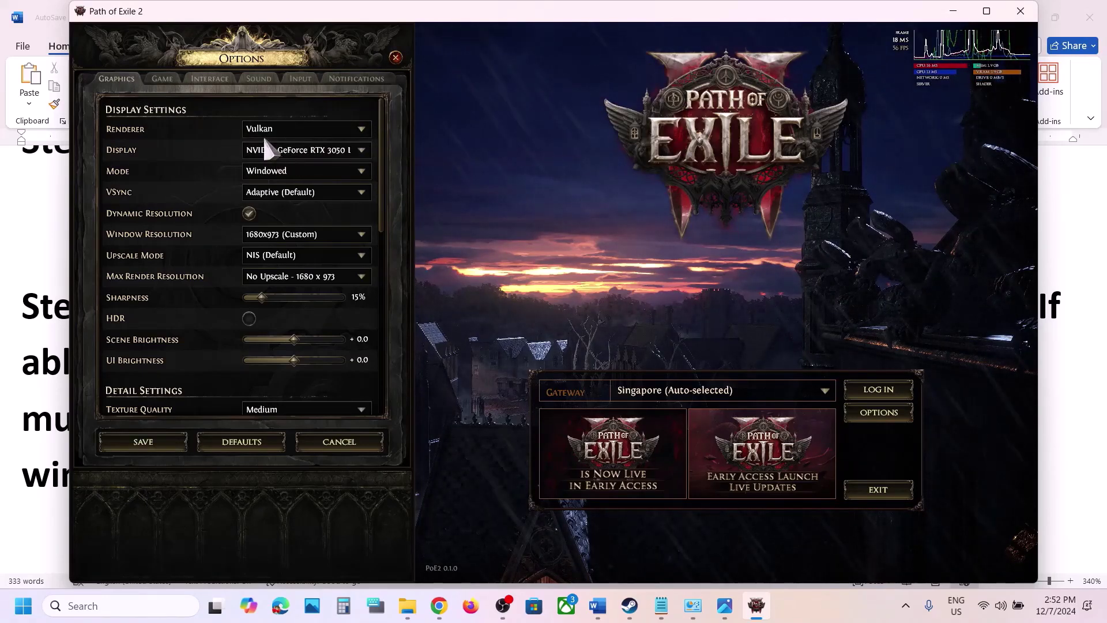
left_click(157, 440)
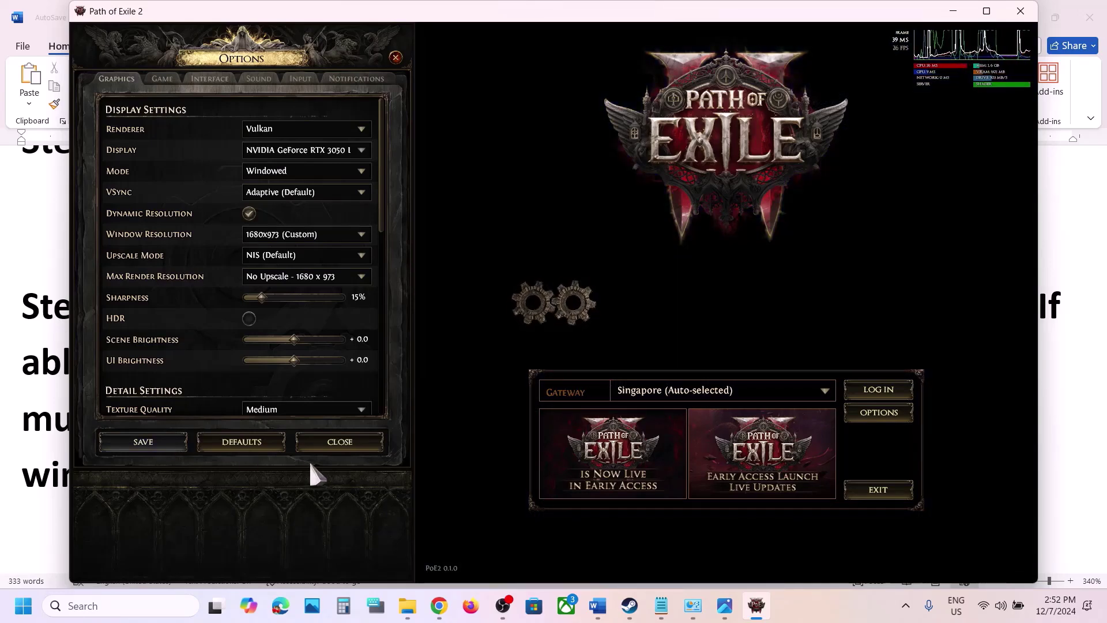
left_click(339, 442)
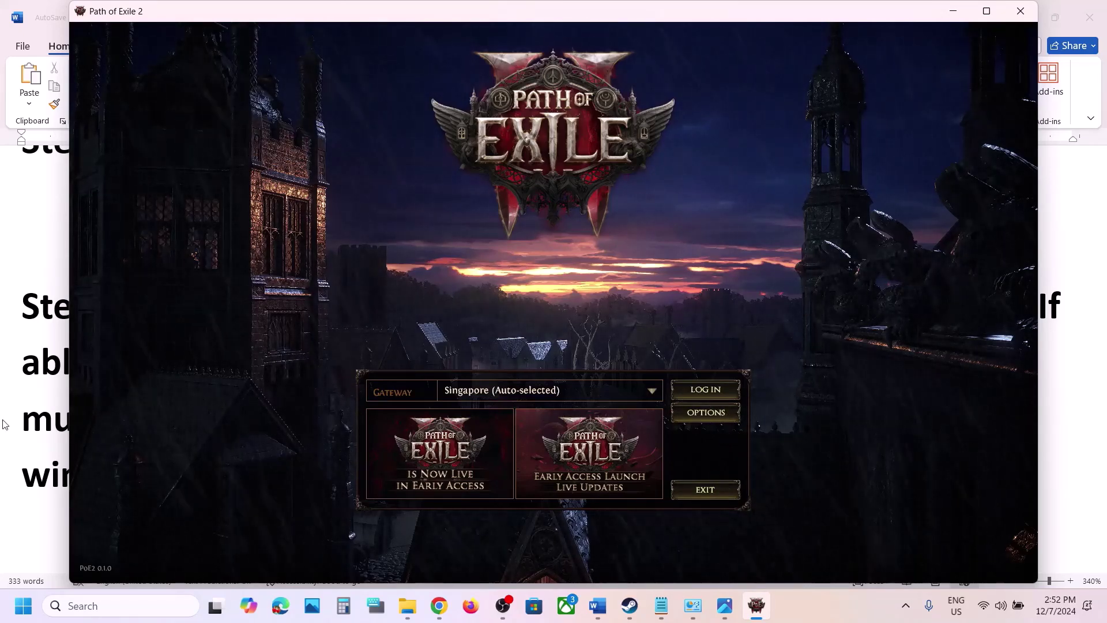
Step: Set the game's renderer to DirectX11 (Deprecated) in the graphics options and accept the game restart
key("alt+Tab")
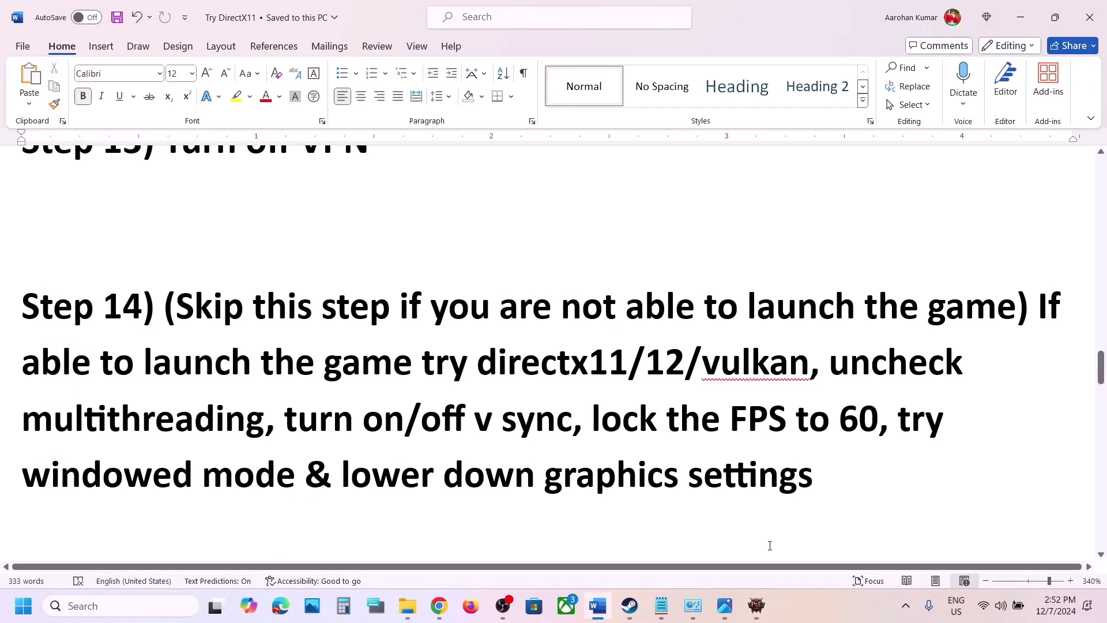
left_click(756, 606)
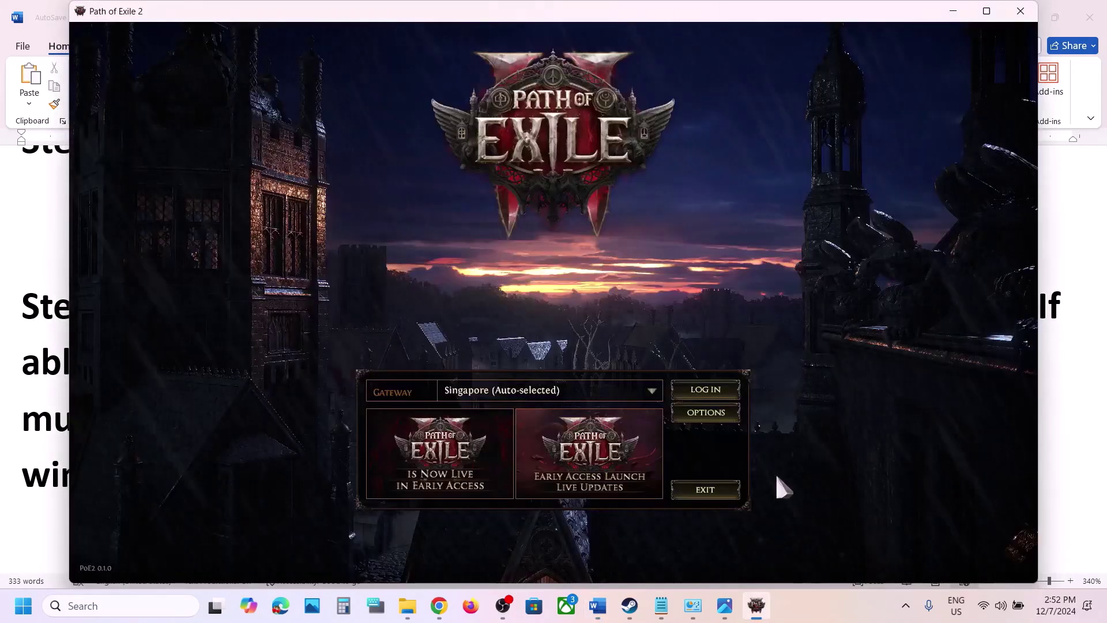
left_click(715, 412)
left_click(331, 131)
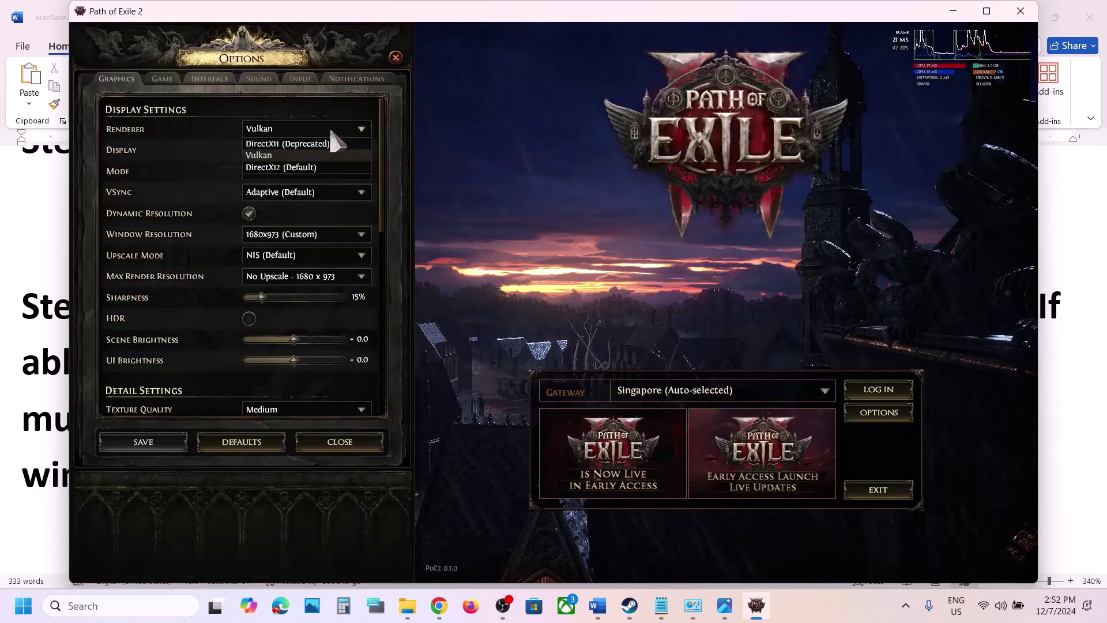
left_click(291, 143)
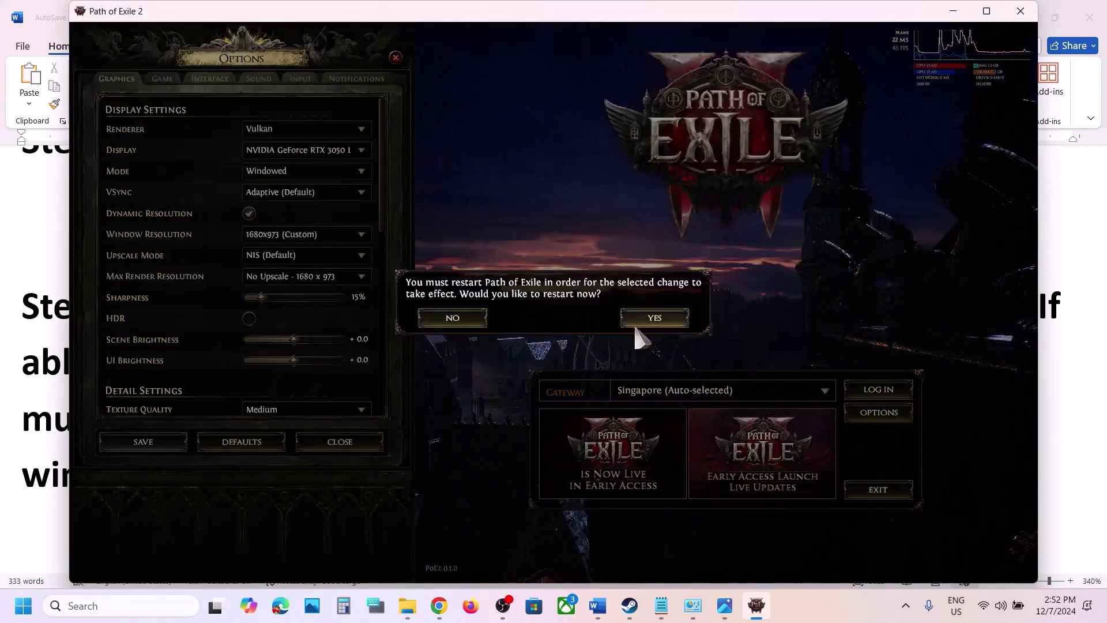
left_click(647, 317)
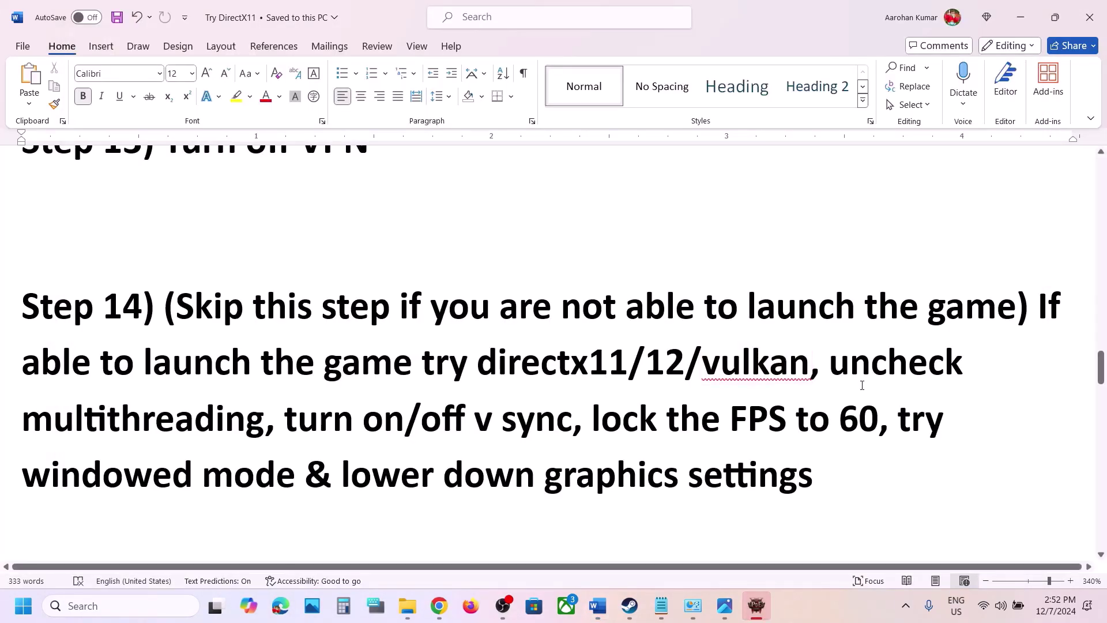
Step: Highlight "12" and the phrase "uncheck multithreading" in Step 14 of the Word document
double_click(657, 362)
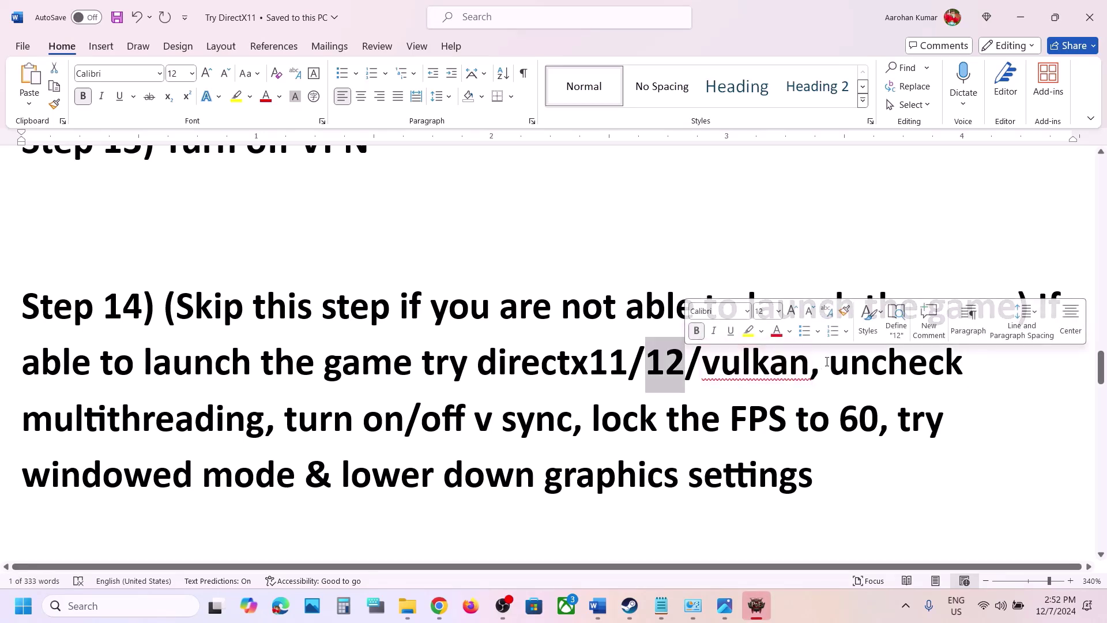
left_click_drag(832, 361, 263, 420)
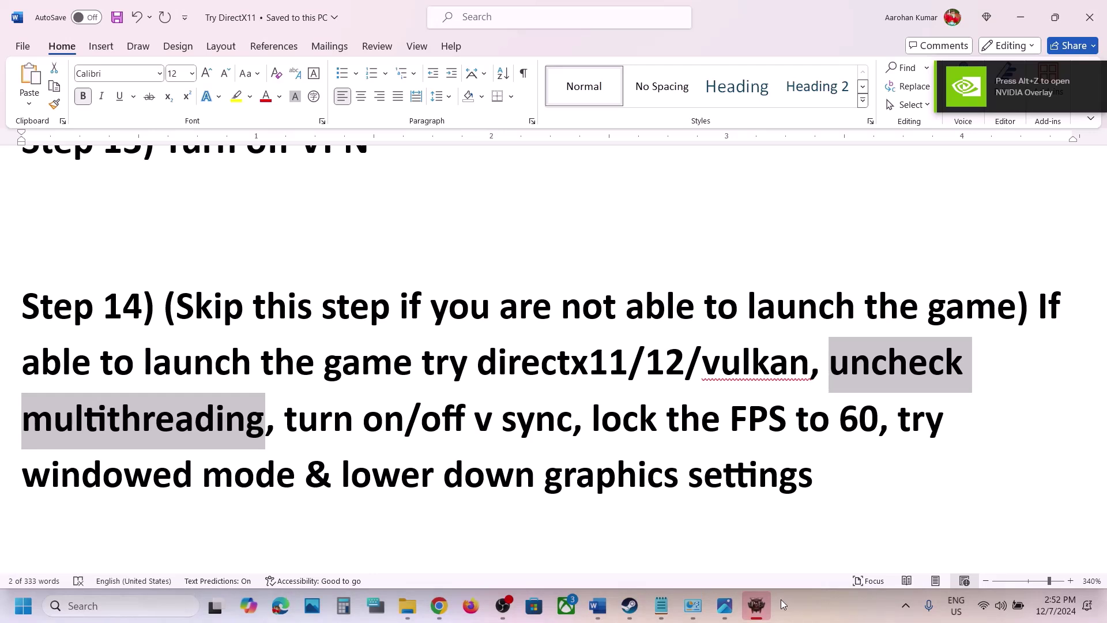
Step: Return to Path of Exile 2, open its graphics options and switch Engine Multithreading on and back off
left_click(760, 607)
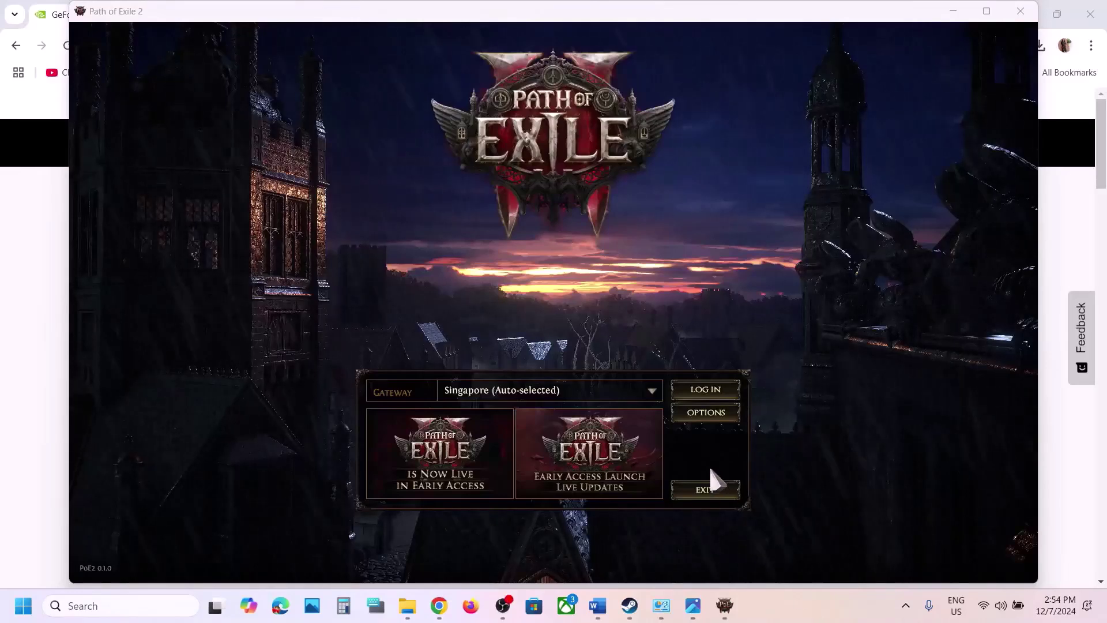
left_click(706, 414)
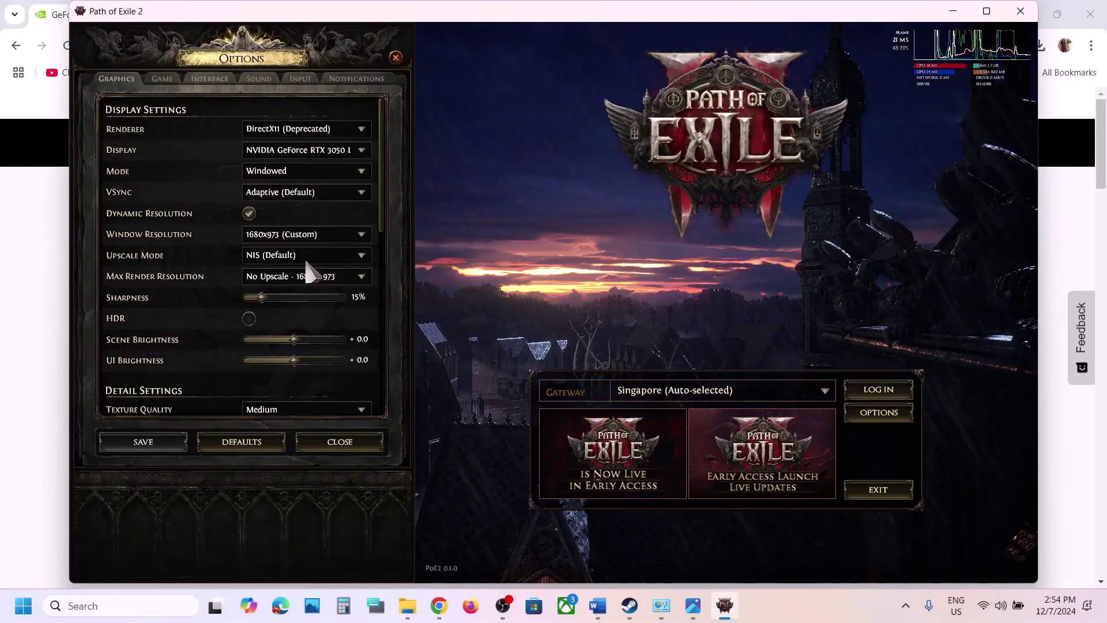
left_click_drag(381, 192, 369, 403)
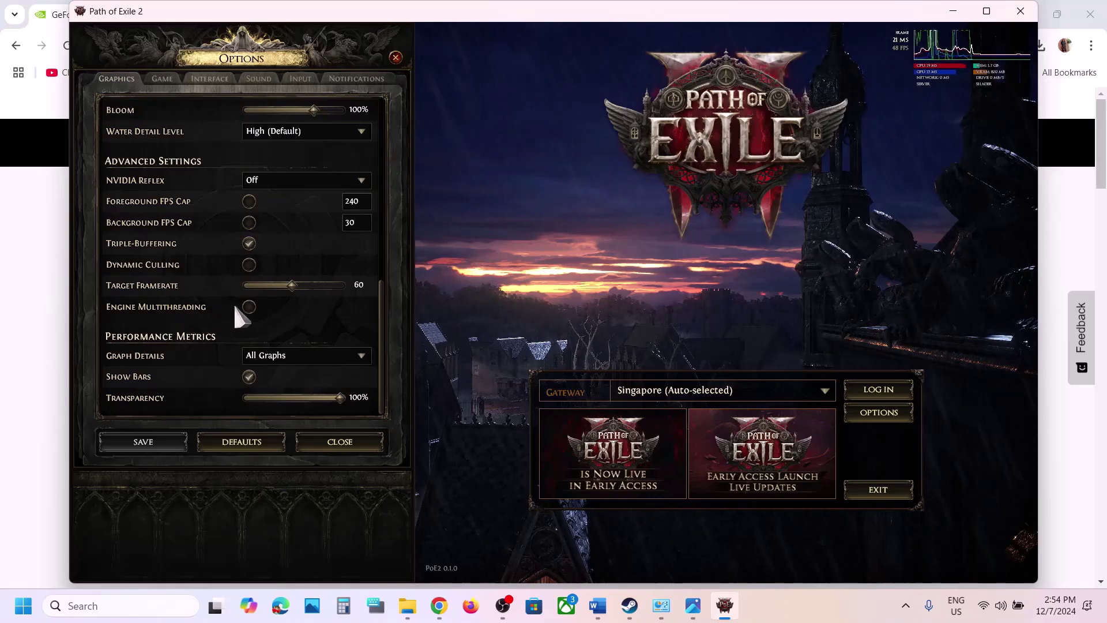
left_click(248, 307)
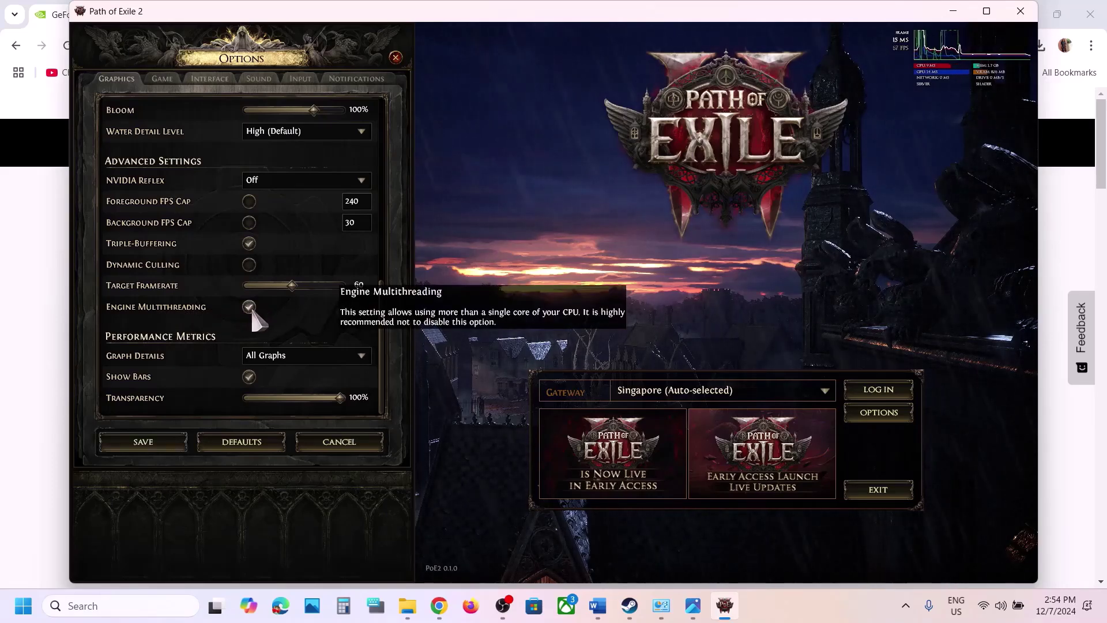
left_click(249, 307)
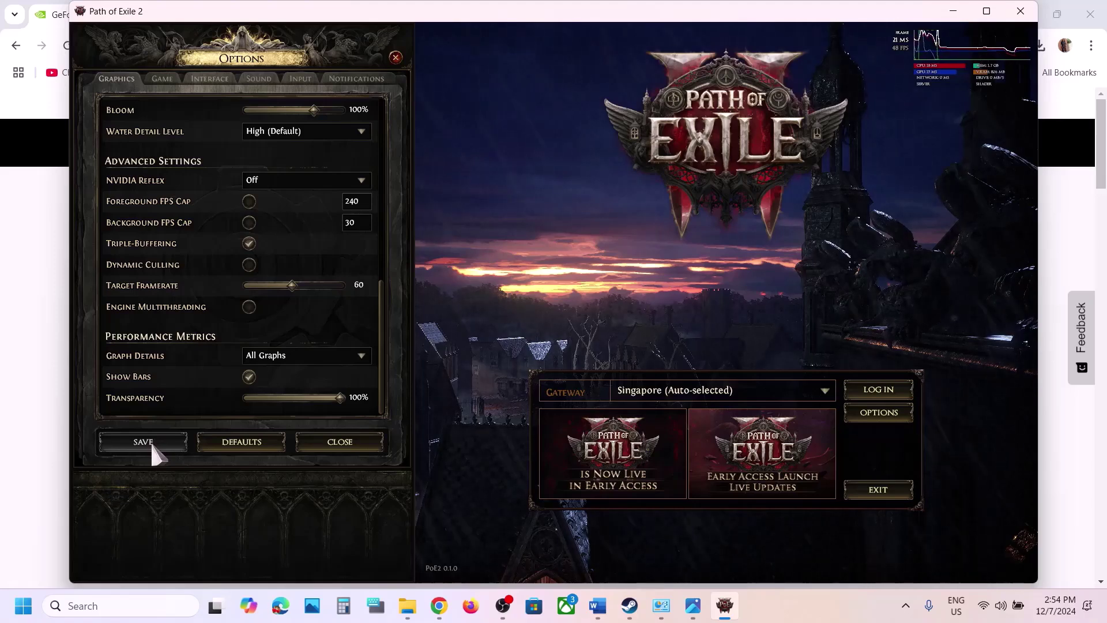
Step: Switch to the Word document and highlight "turn on/off v sync" in Step 14
left_click(52, 378)
left_click(598, 606)
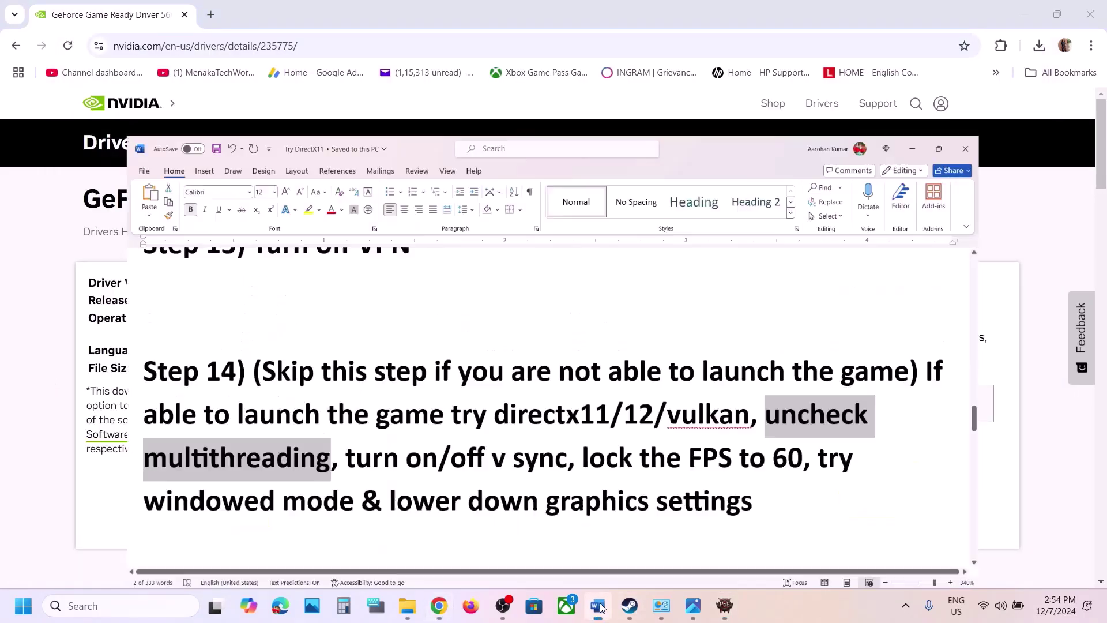
left_click_drag(301, 422, 573, 422)
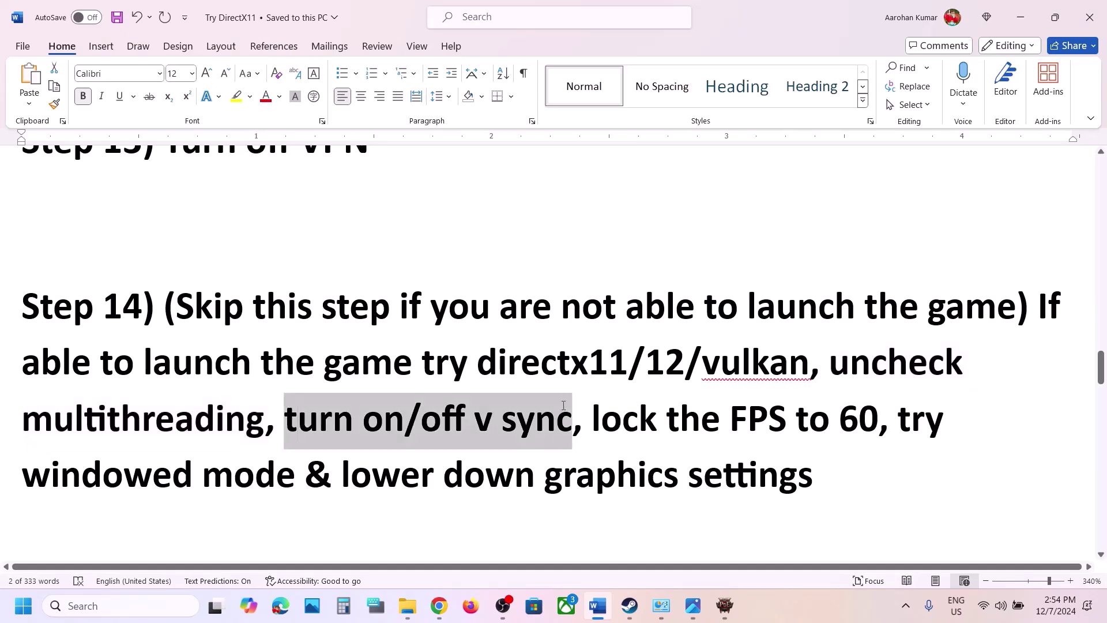
Step: Set VSync to Off in the game's display settings and review the other VSync choices without selecting one
left_click(725, 606)
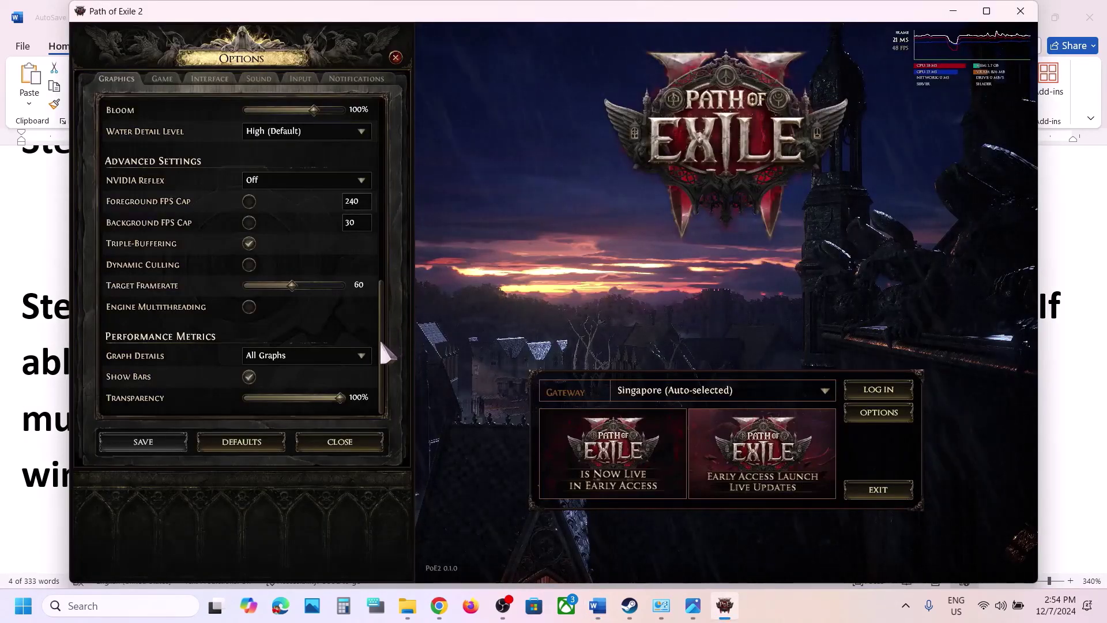
left_click_drag(378, 342, 362, 134)
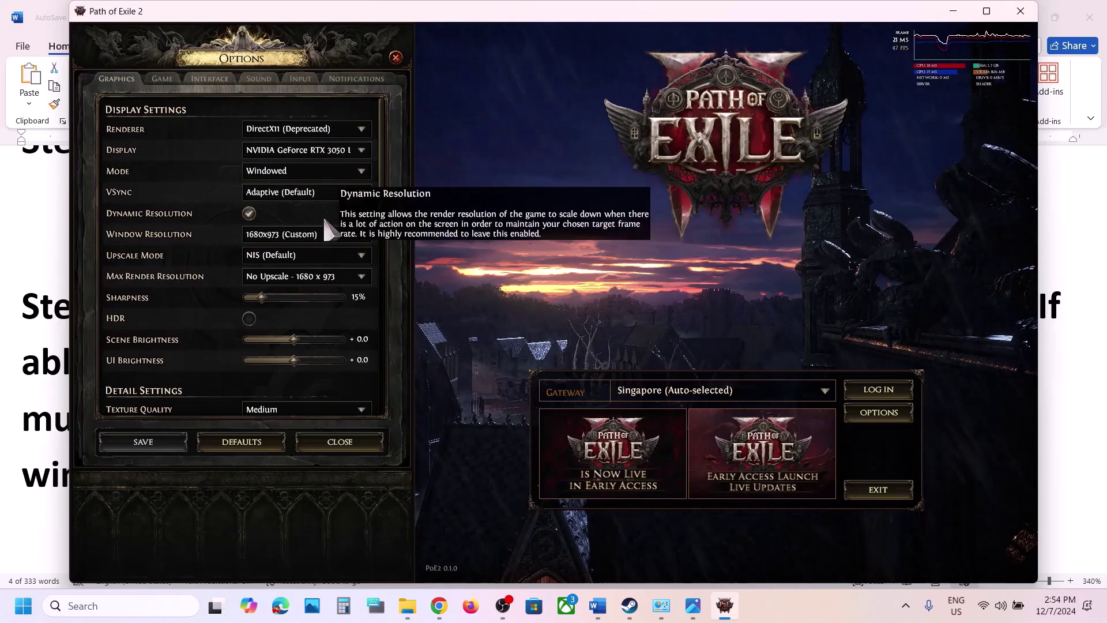
left_click(288, 199)
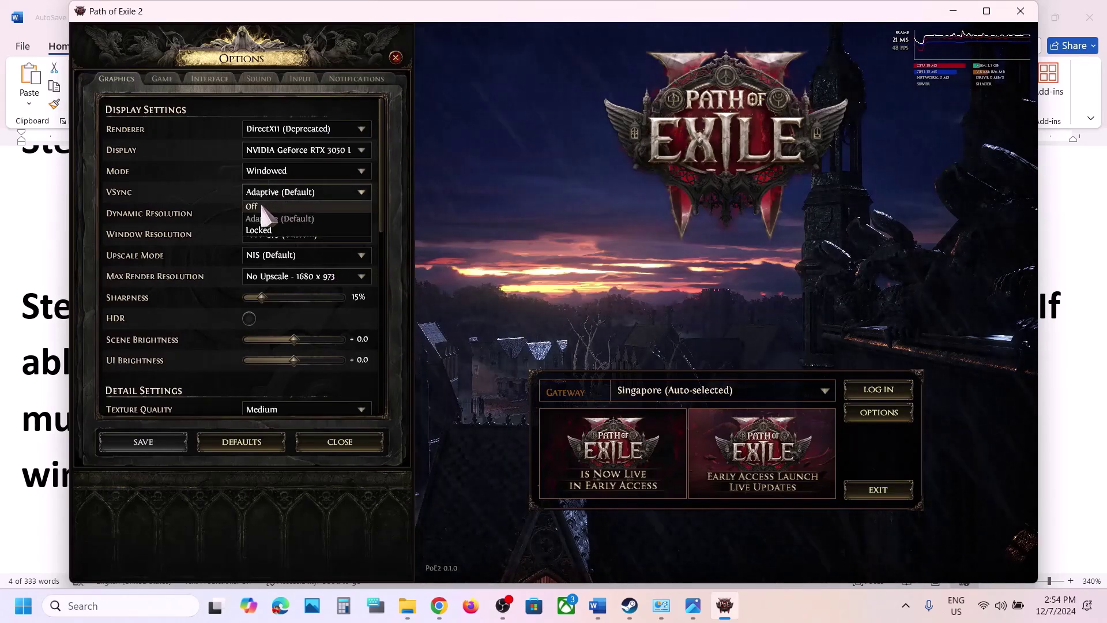
left_click(262, 206)
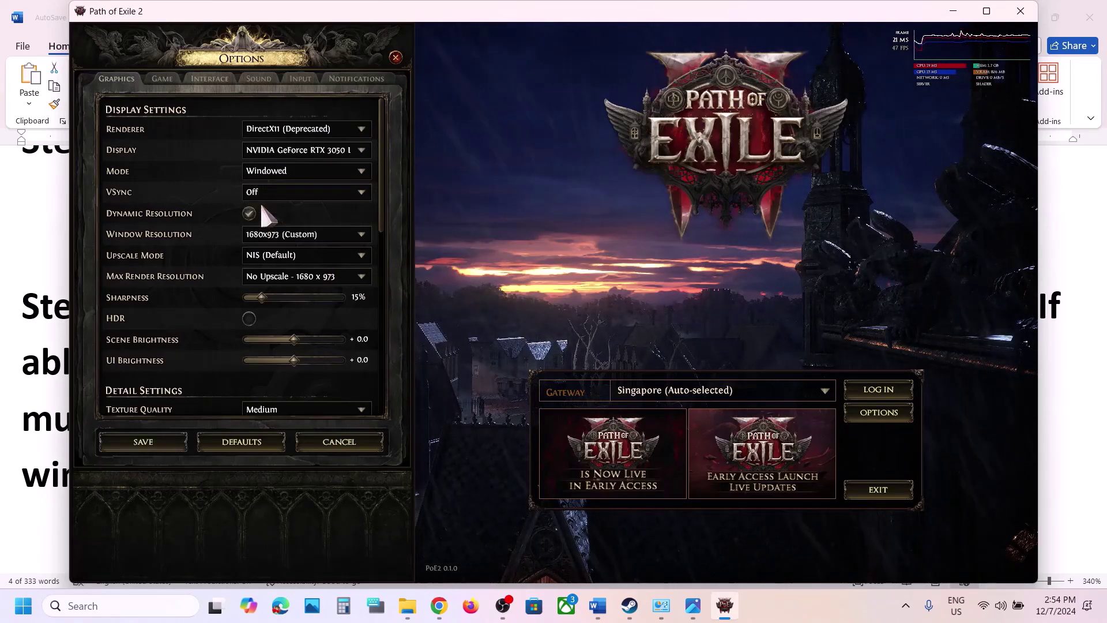
left_click(288, 193)
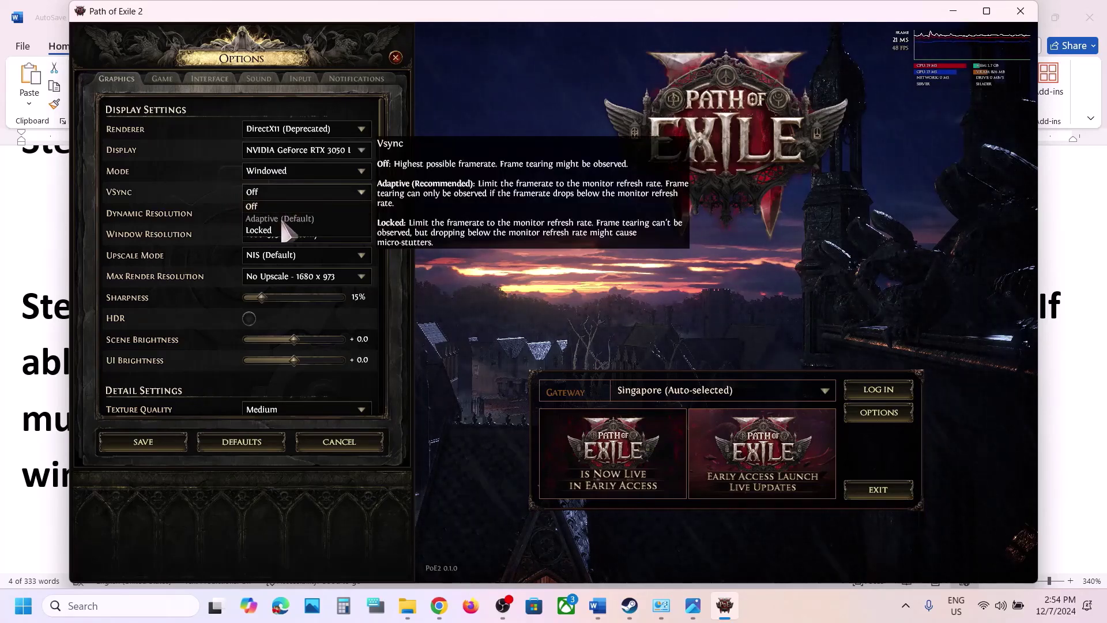
left_click(198, 196)
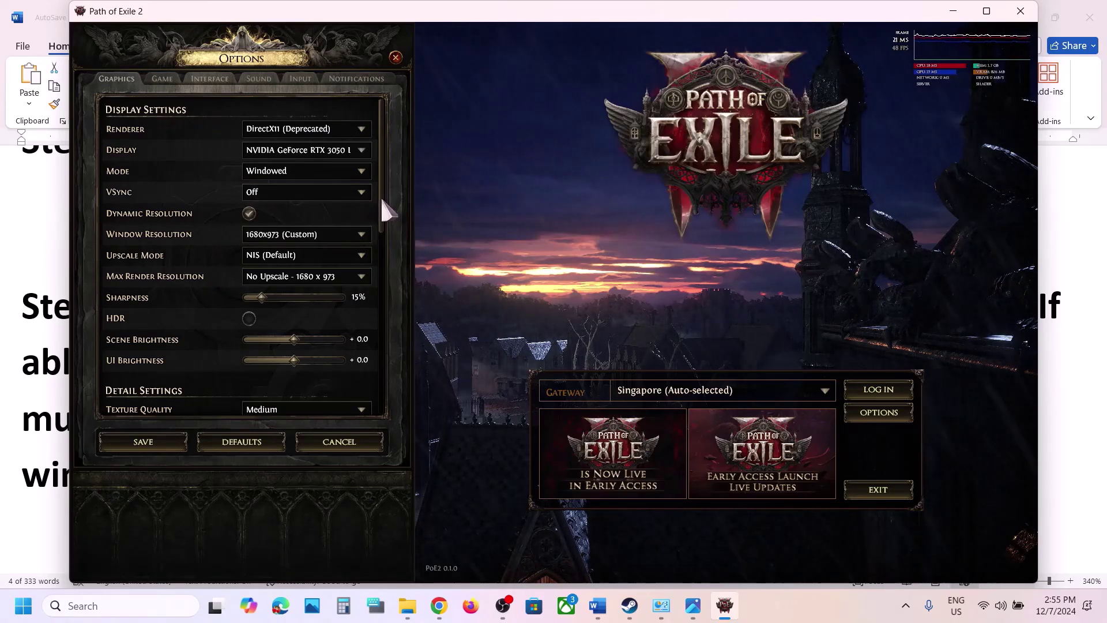
Step: Enable the foreground and background FPS caps in the advanced graphics settings, both at 60
mouse_move(381, 200)
left_mouse_down()
mouse_move(383, 237)
mouse_move(372, 192)
left_mouse_up()
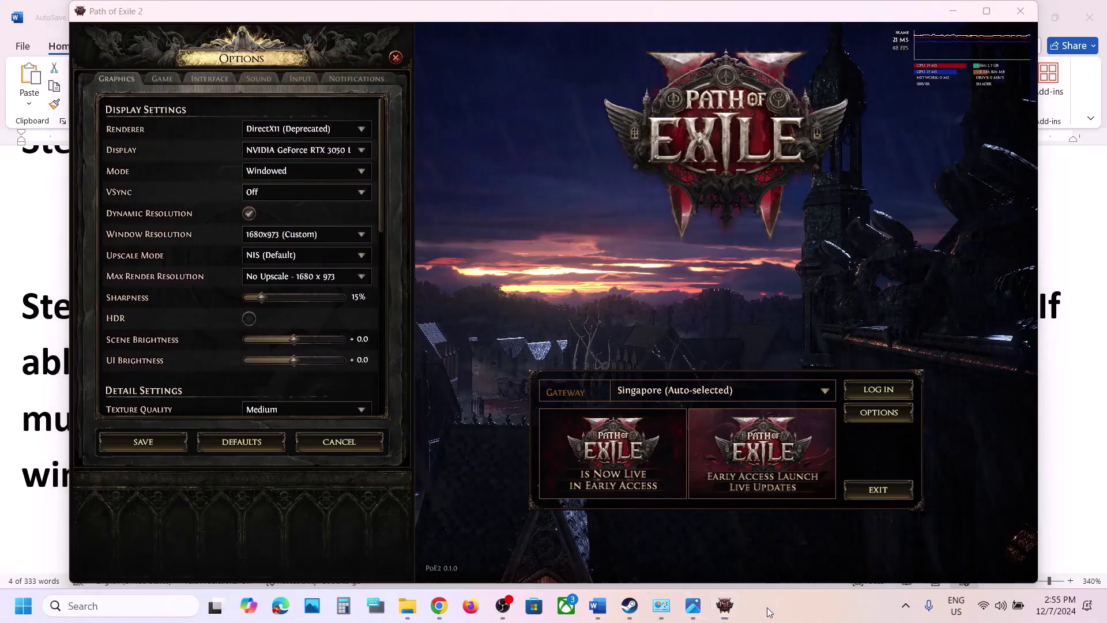
scroll(814, 619, "down", 3)
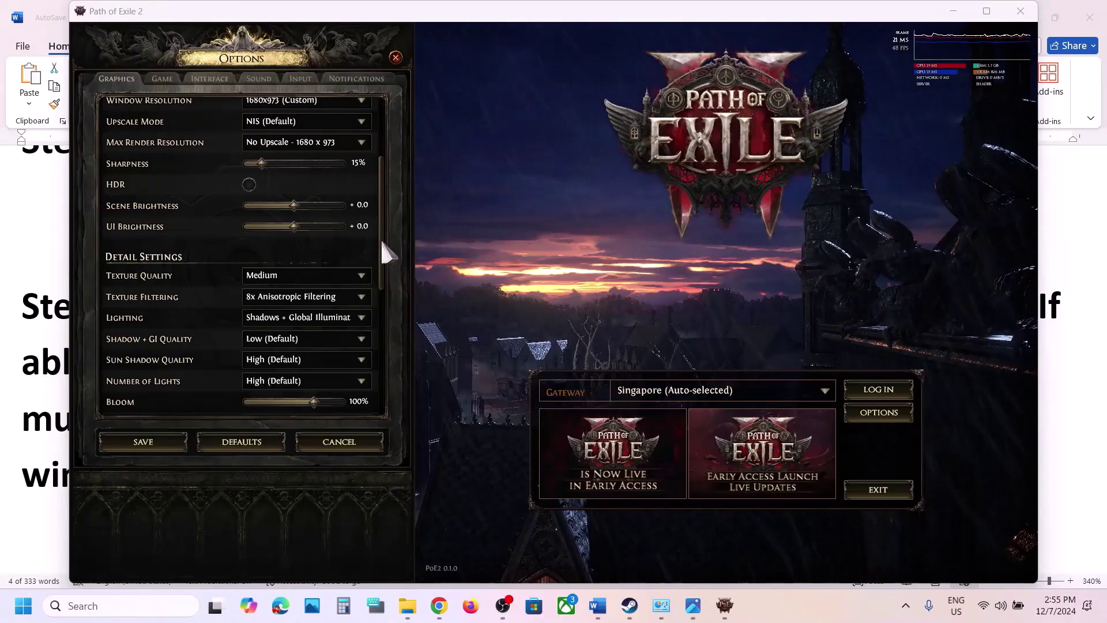
left_click_drag(379, 241, 389, 351)
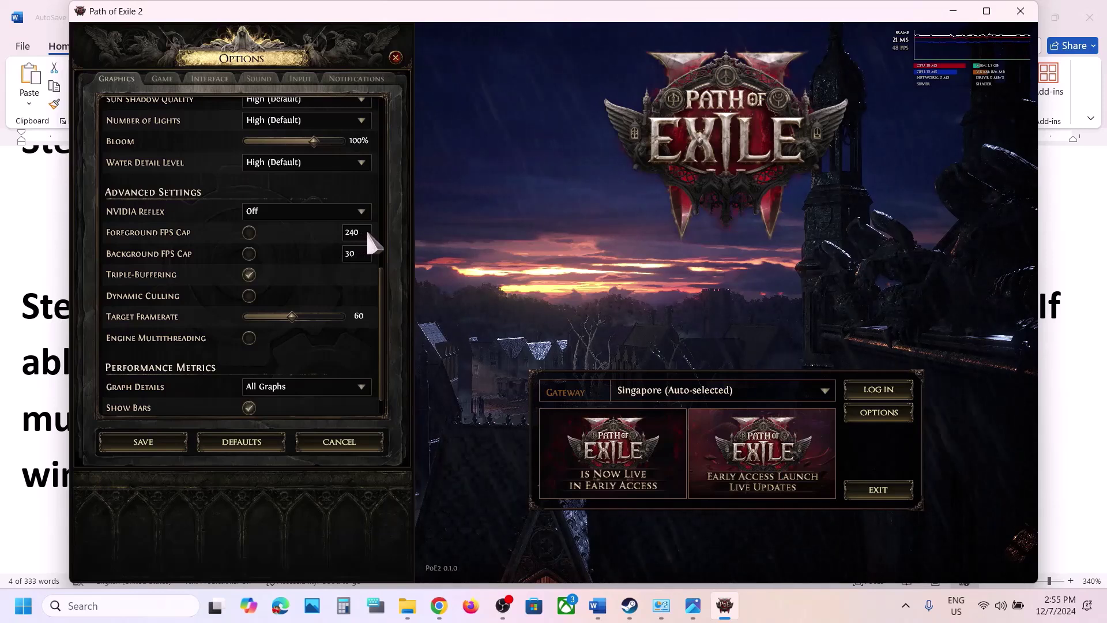
left_click(249, 232)
type("60")
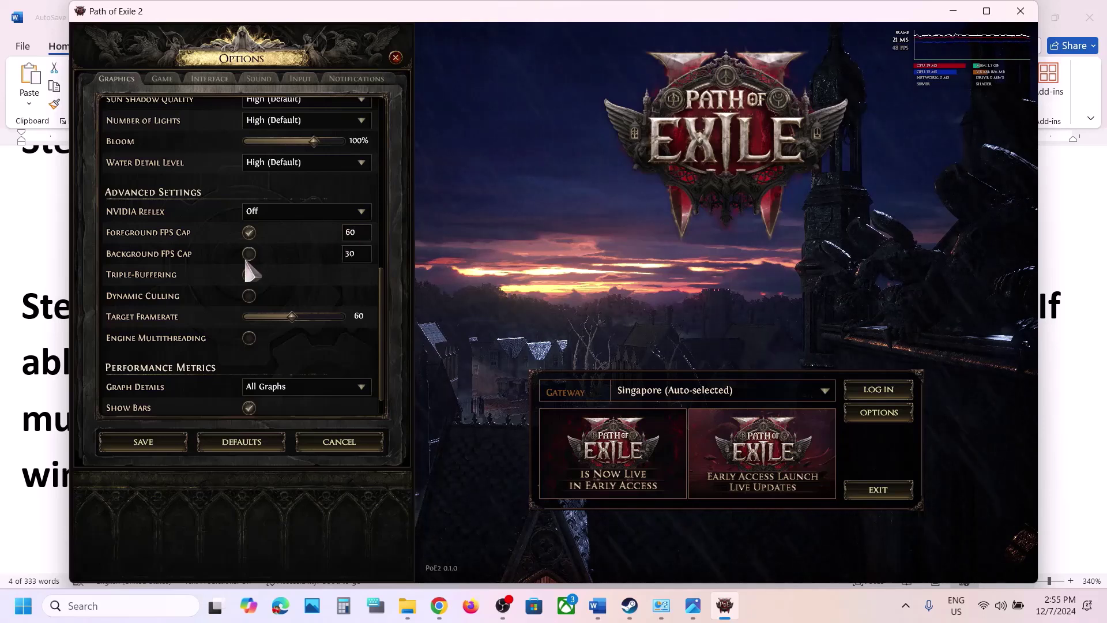
left_click(248, 255)
left_click(147, 443)
Step: Choose Off for NVIDIA Reflex and save the graphics options
left_click(361, 211)
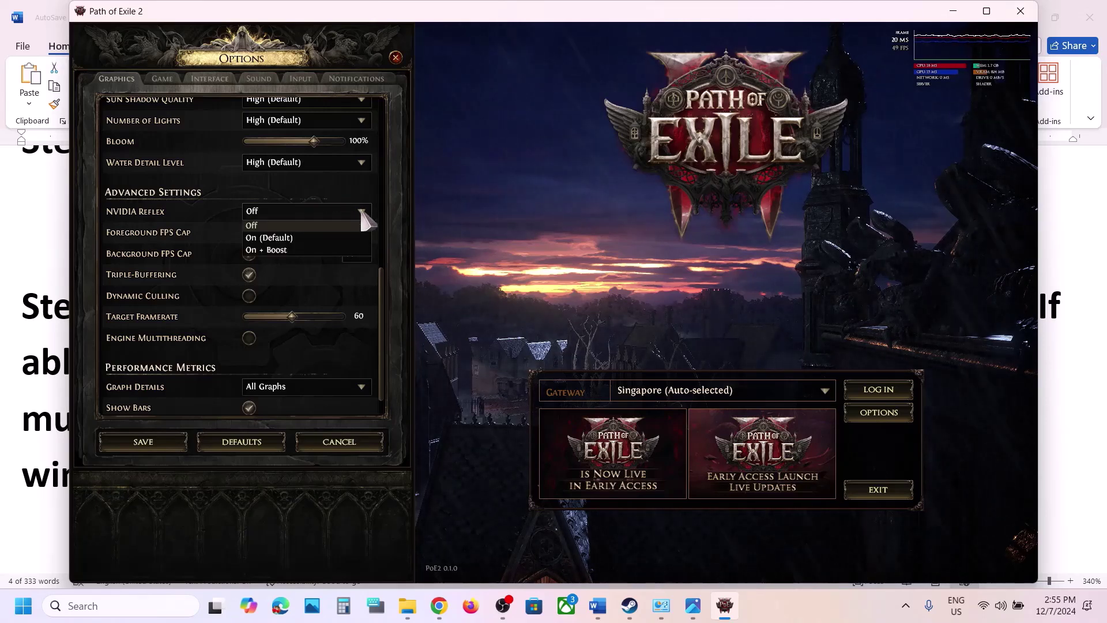
left_click(272, 226)
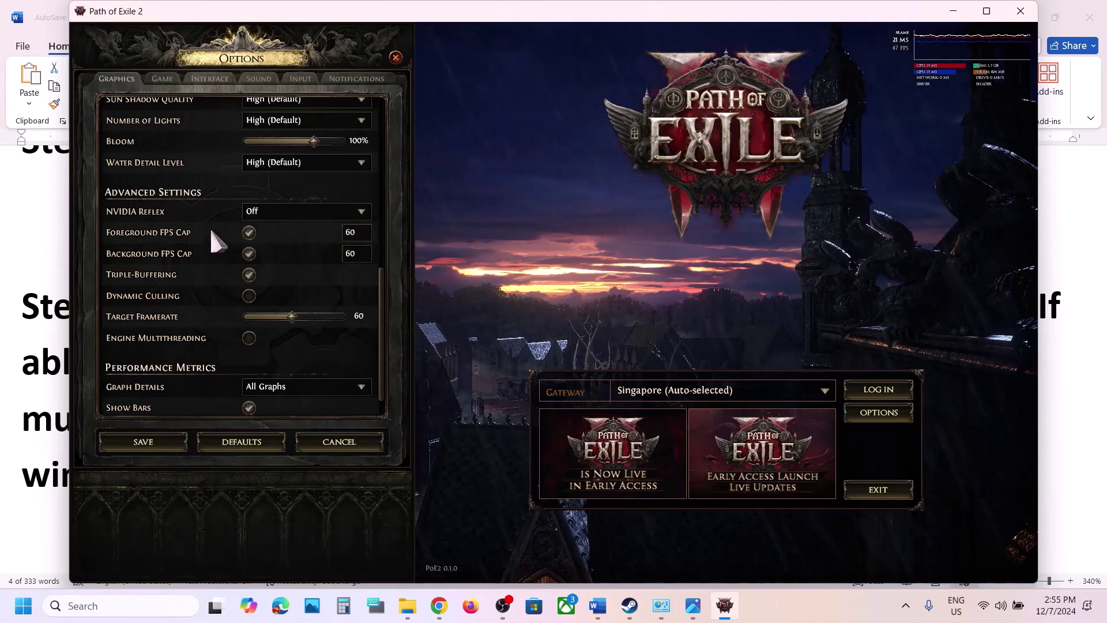
left_click(141, 443)
Step: Switch to the Word document and highlight "windowed mode & lower down graphics" in Step 14
left_click(596, 604)
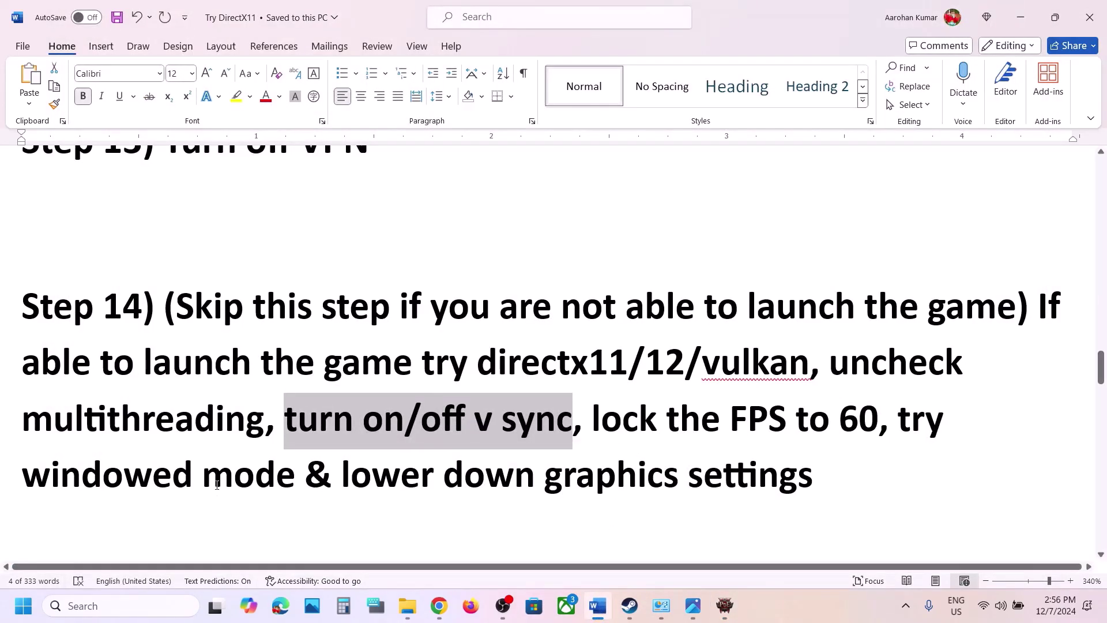
left_click_drag(179, 477, 683, 478)
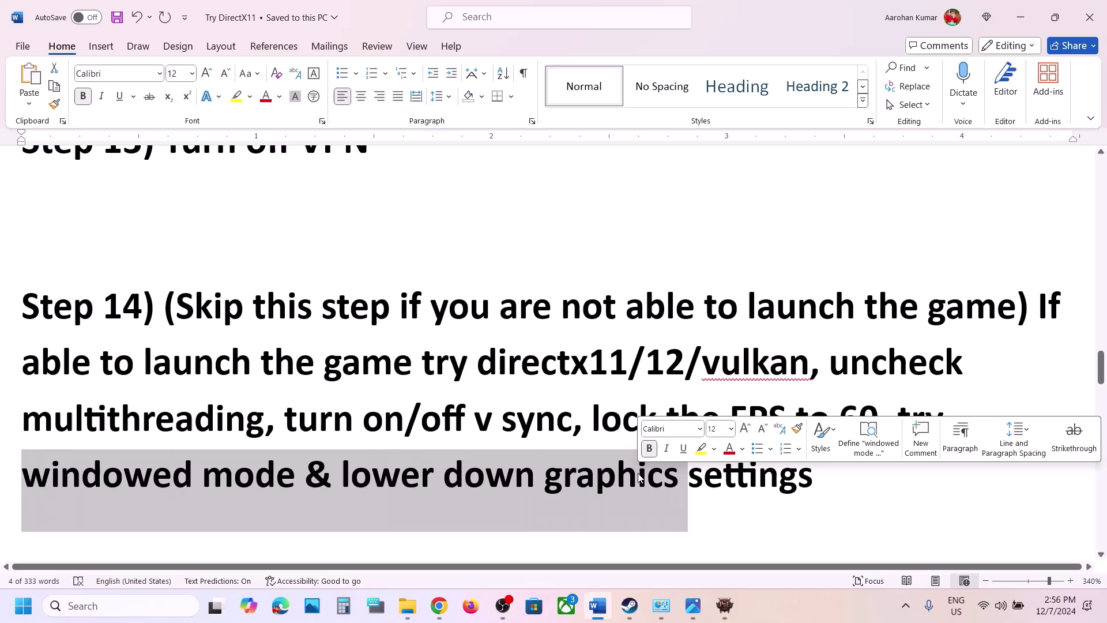
Step: Return to the game's graphics options, choose Windowed as the display mode and keep the changes
left_click(1030, 26)
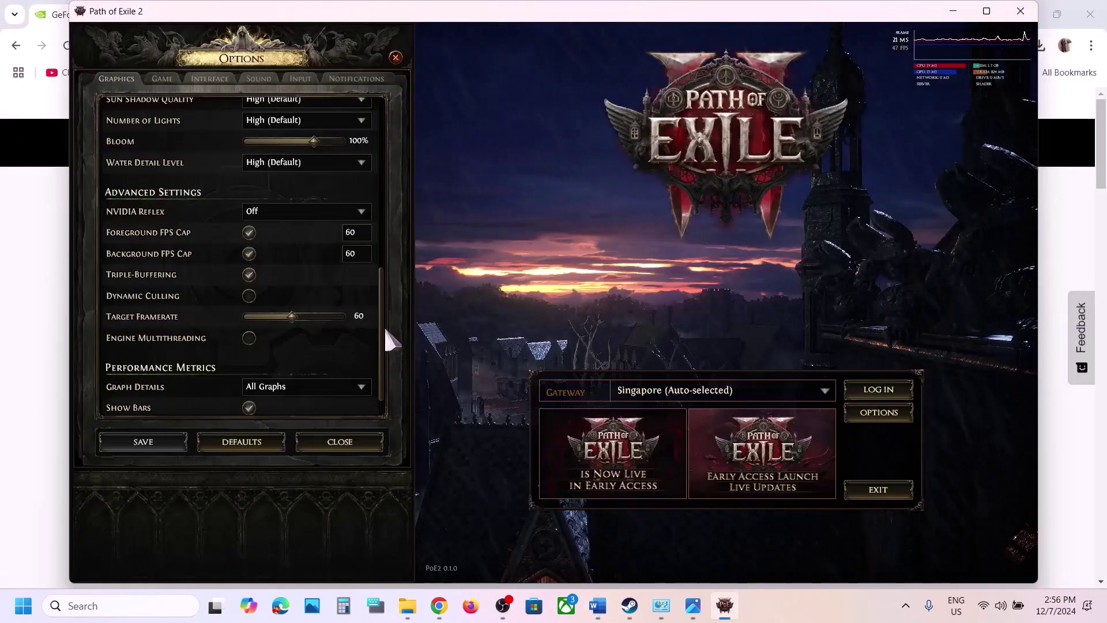
left_click_drag(381, 328, 358, 148)
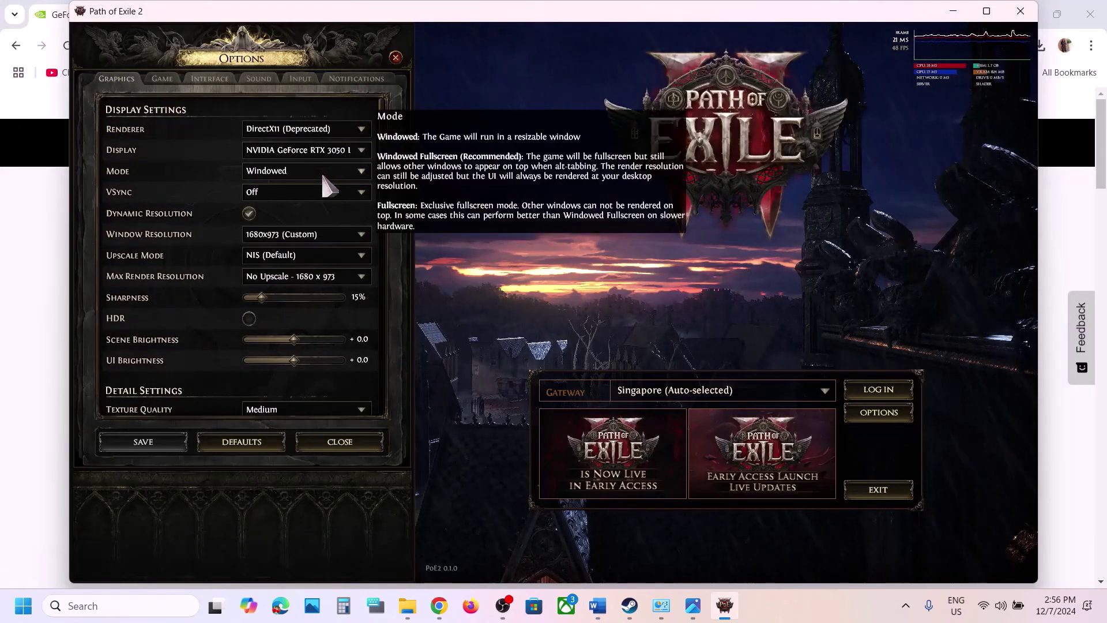
left_click(304, 170)
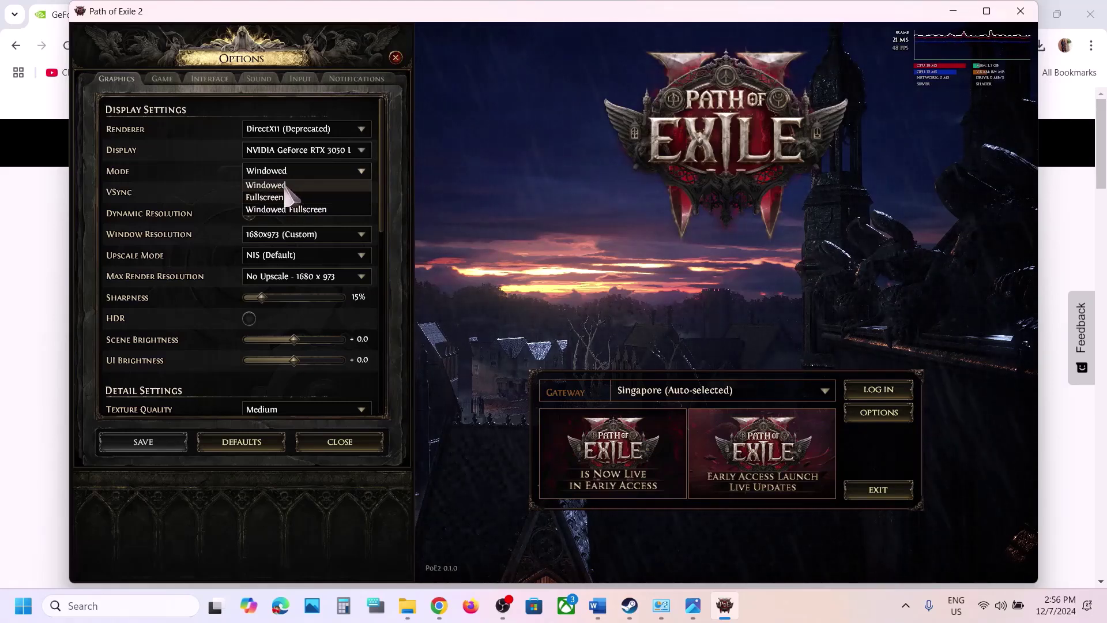
left_click(283, 184)
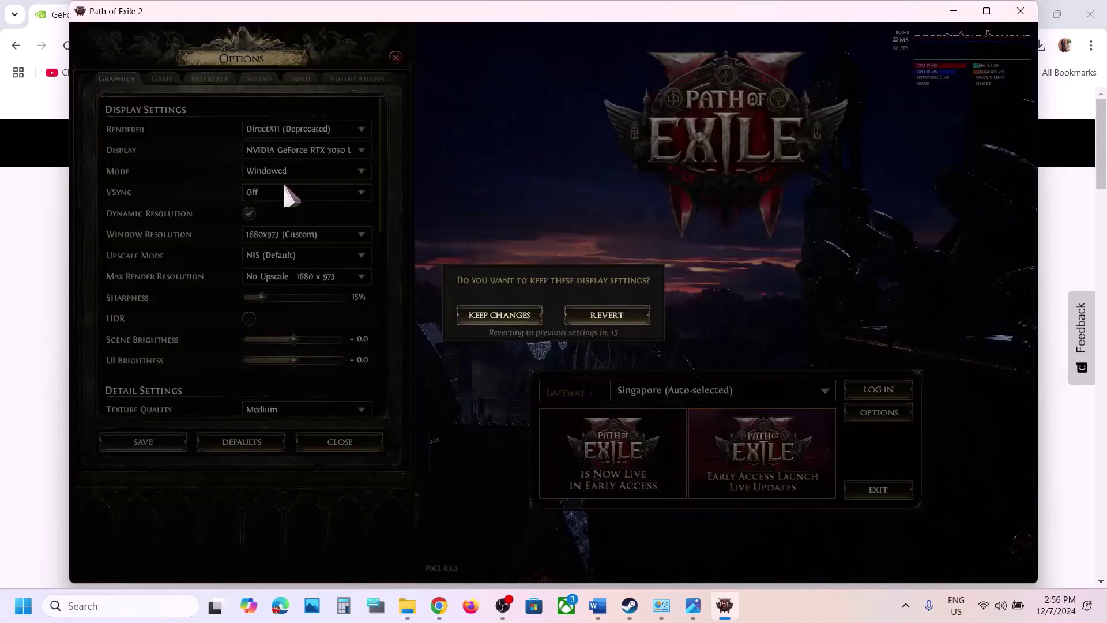
left_click(519, 316)
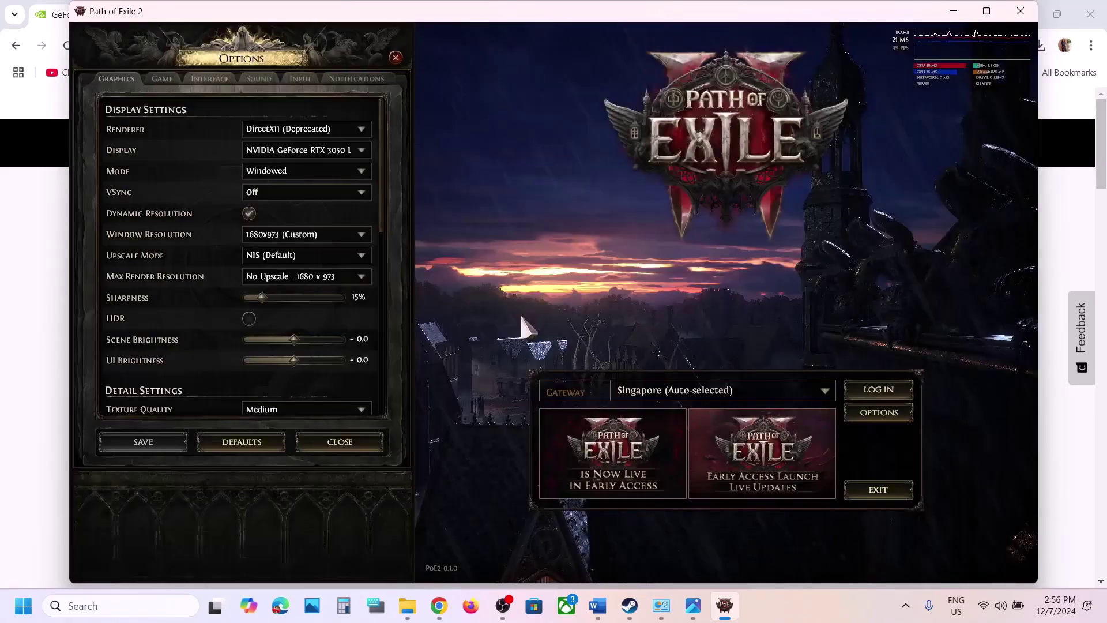
Step: Try a window resolution of 1920 x 1080 and keep the display changes
left_click(310, 235)
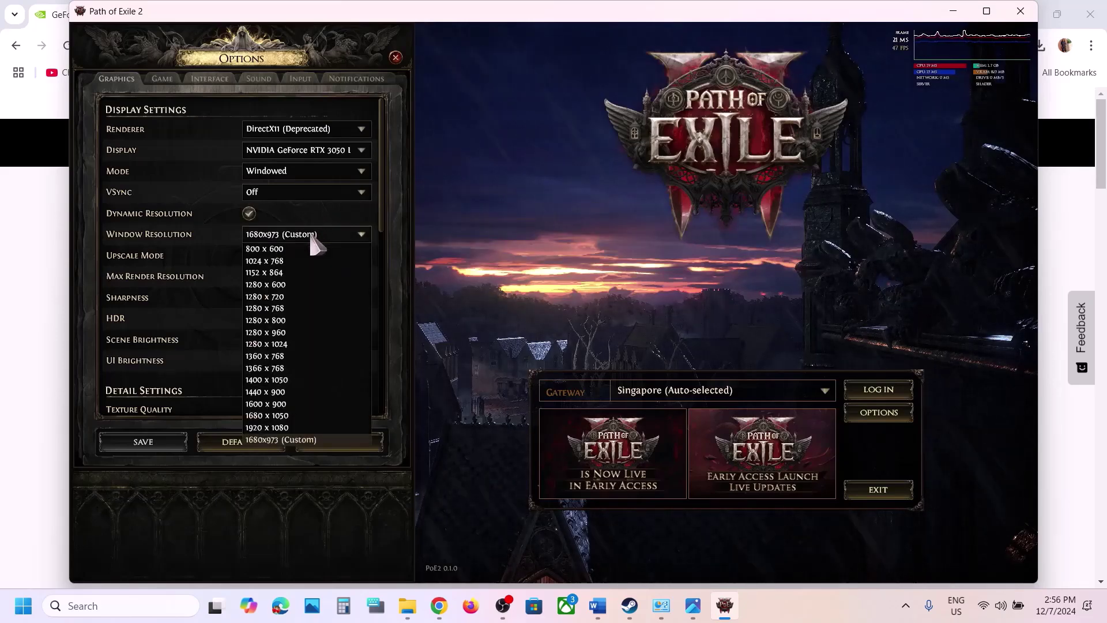
left_click(278, 427)
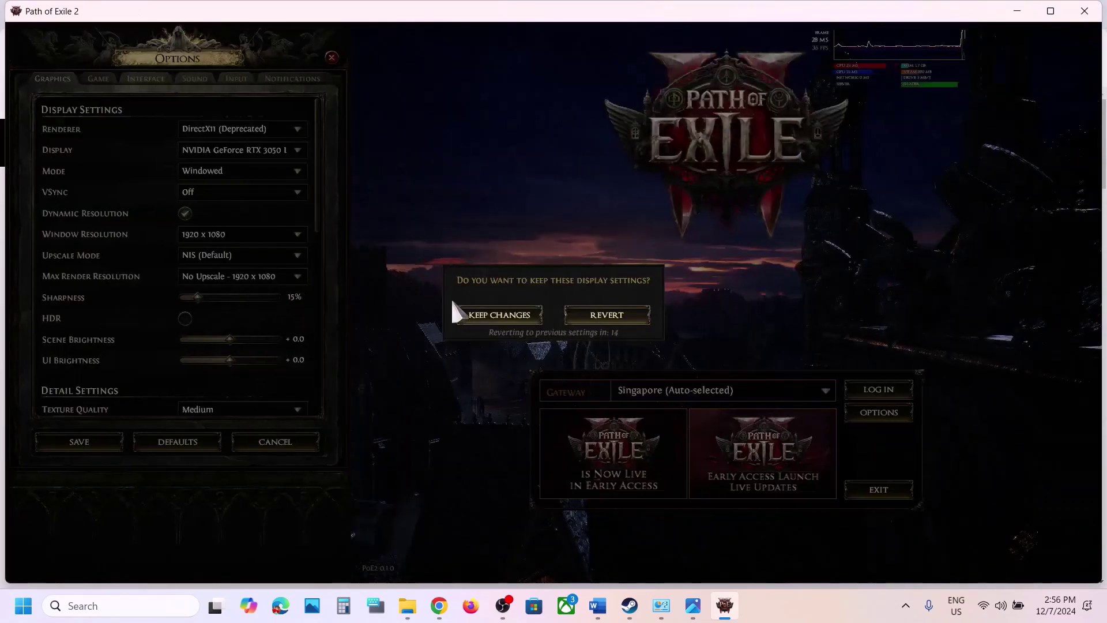
left_click(486, 314)
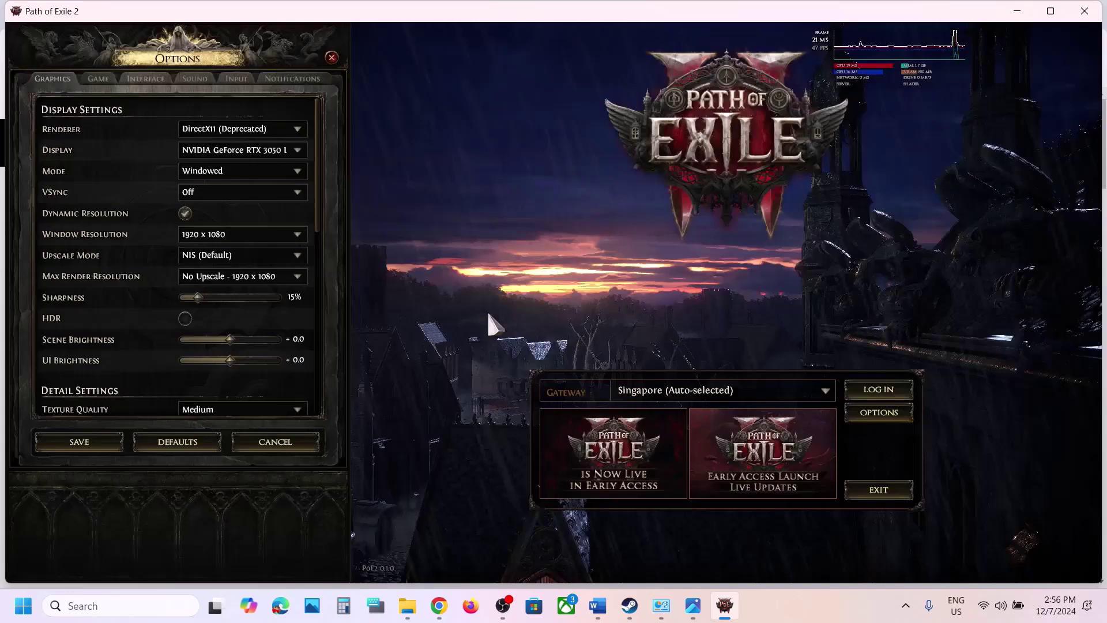
Step: Set the window resolution to 1680 x 1050 and keep the display changes
left_click(244, 235)
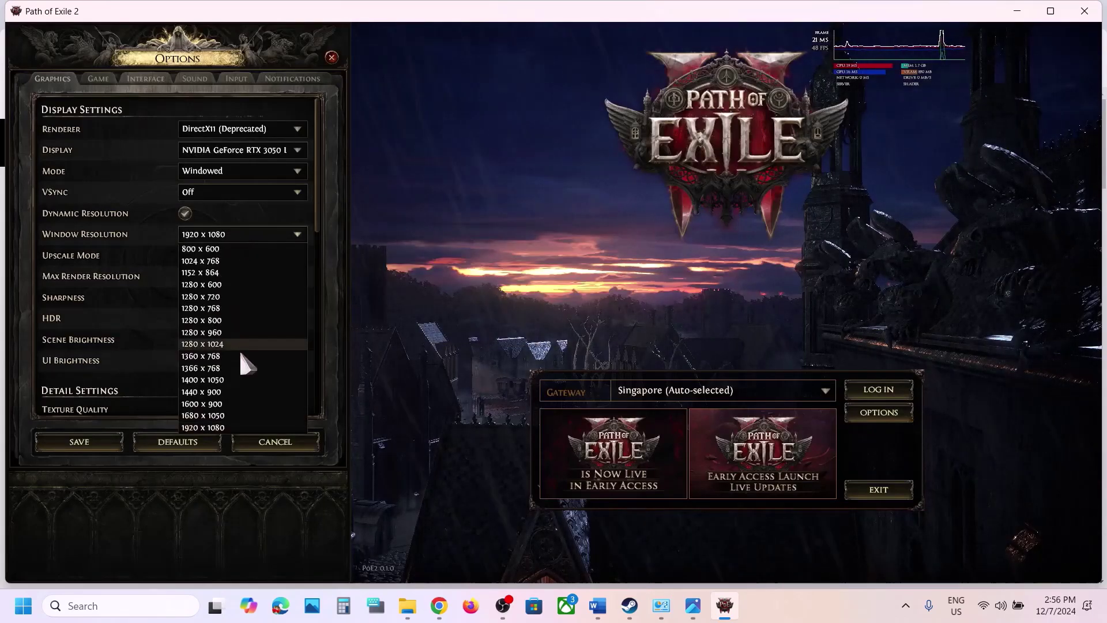
left_click(218, 416)
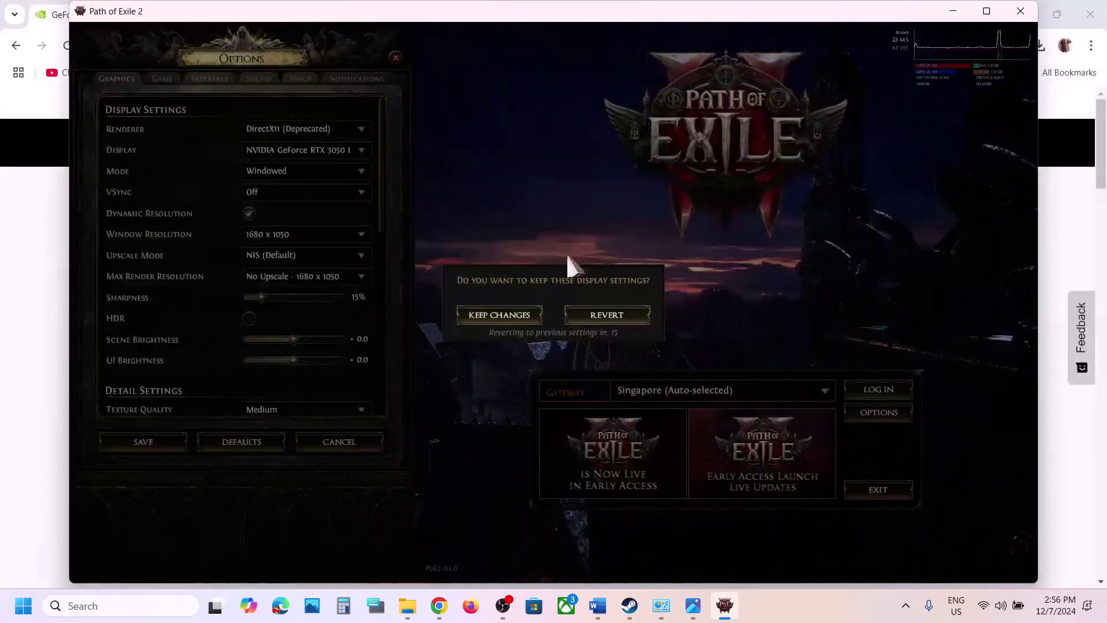
left_click(498, 313)
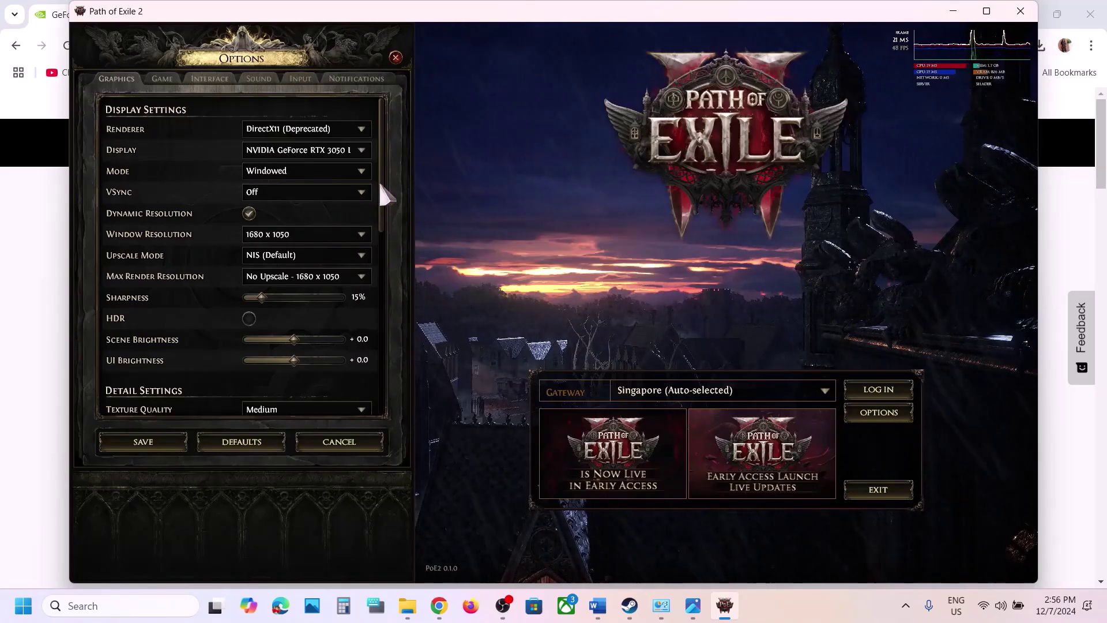
Step: Try NVIDIA DLSS as the upscale mode with Quality for the maximum image quality, and review the other quality choices
left_click_drag(379, 183, 385, 214)
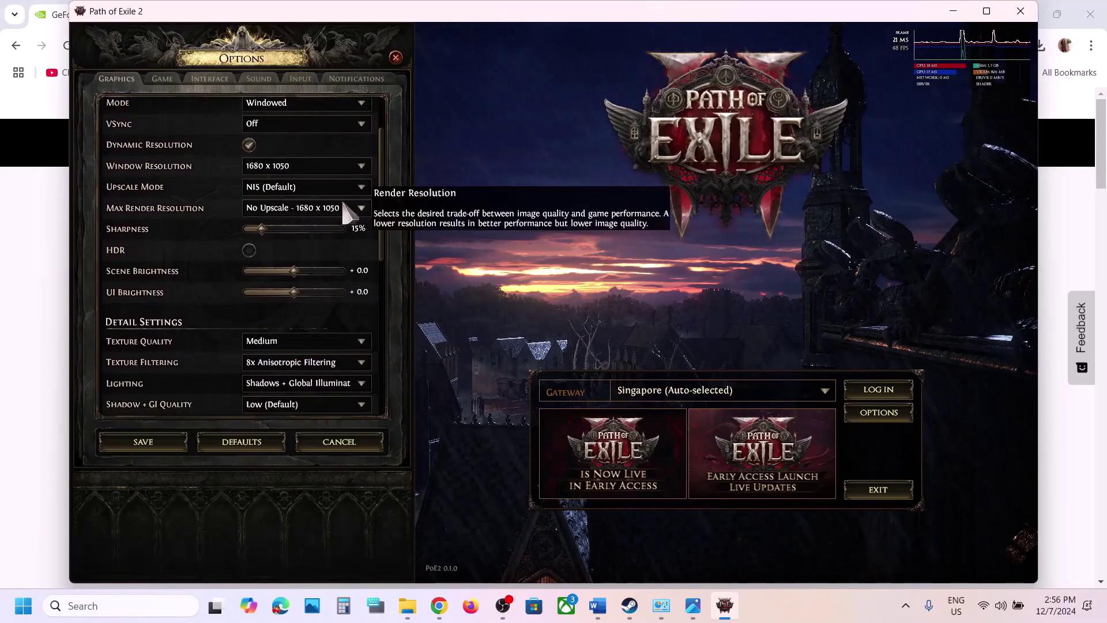
left_click(318, 189)
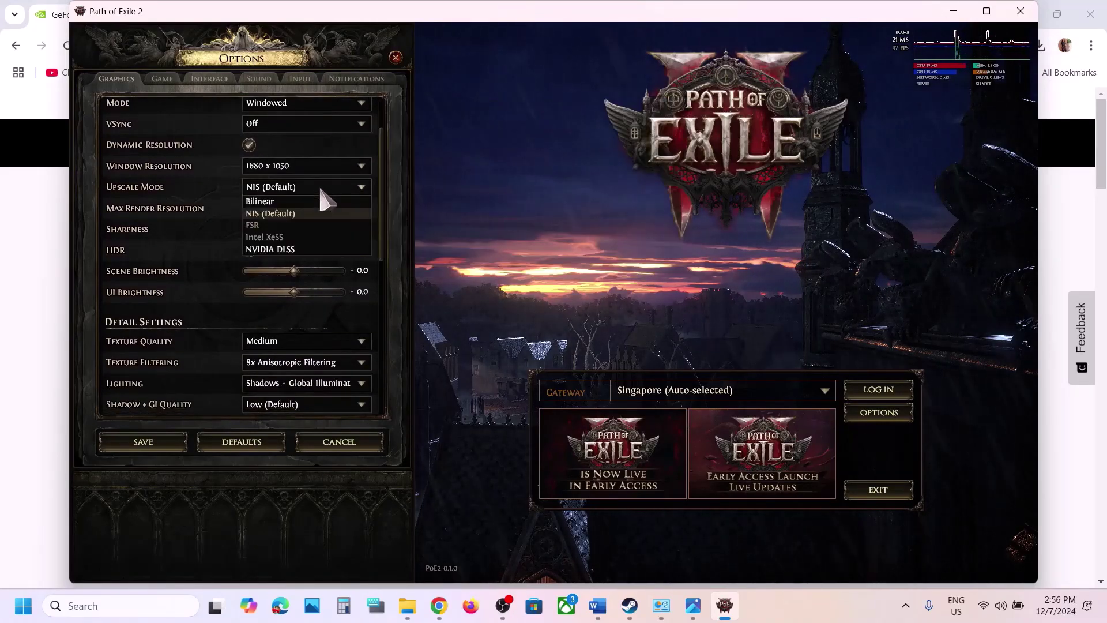
left_click(283, 250)
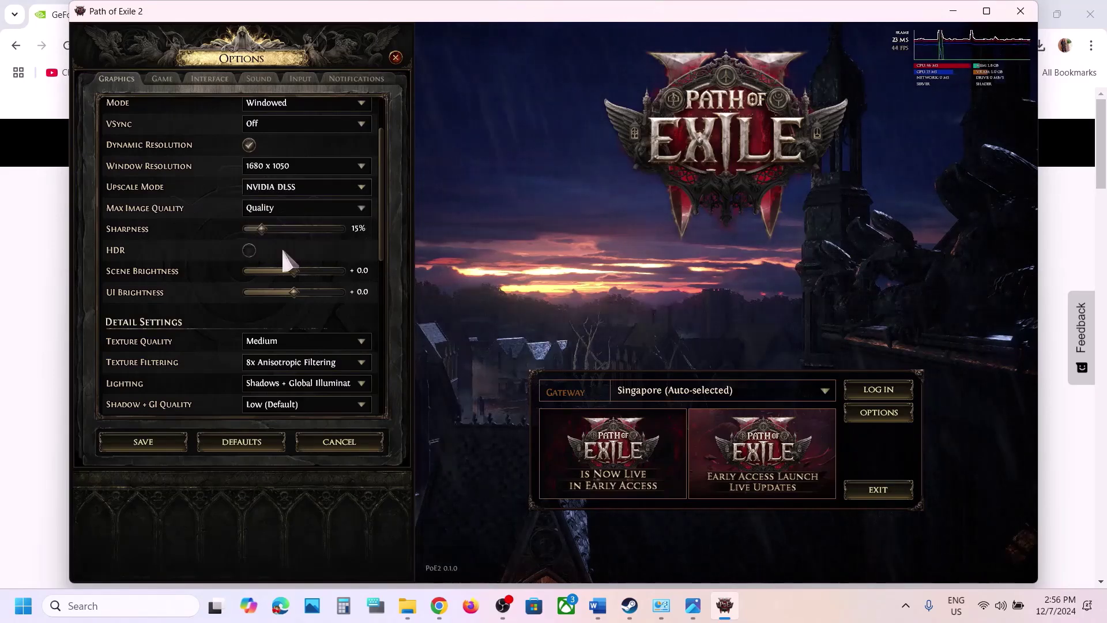
left_click(286, 209)
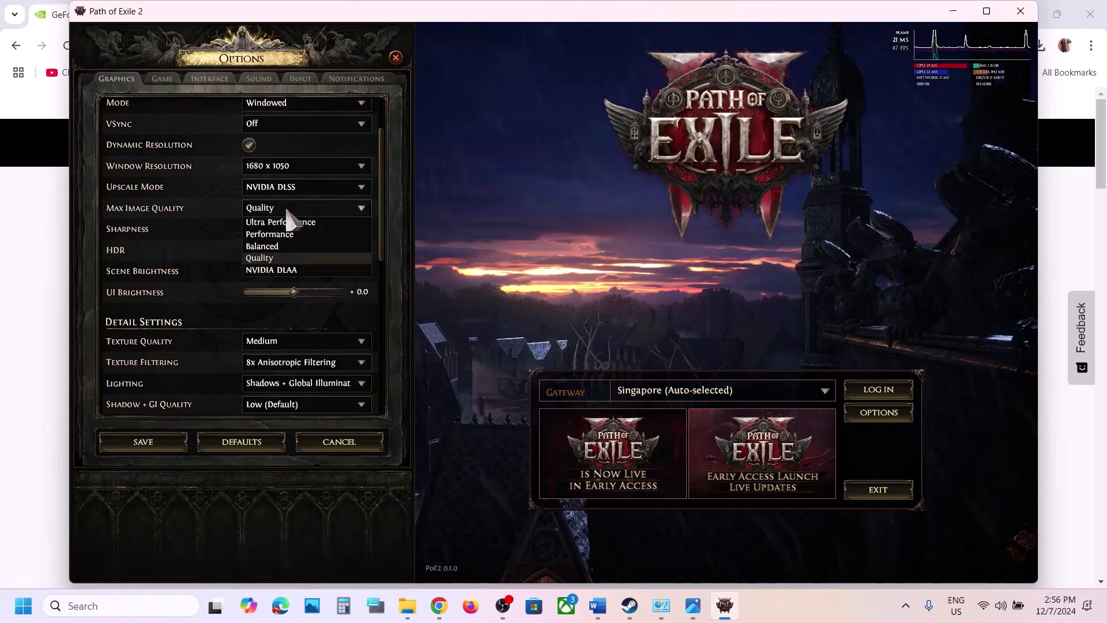
left_click(272, 259)
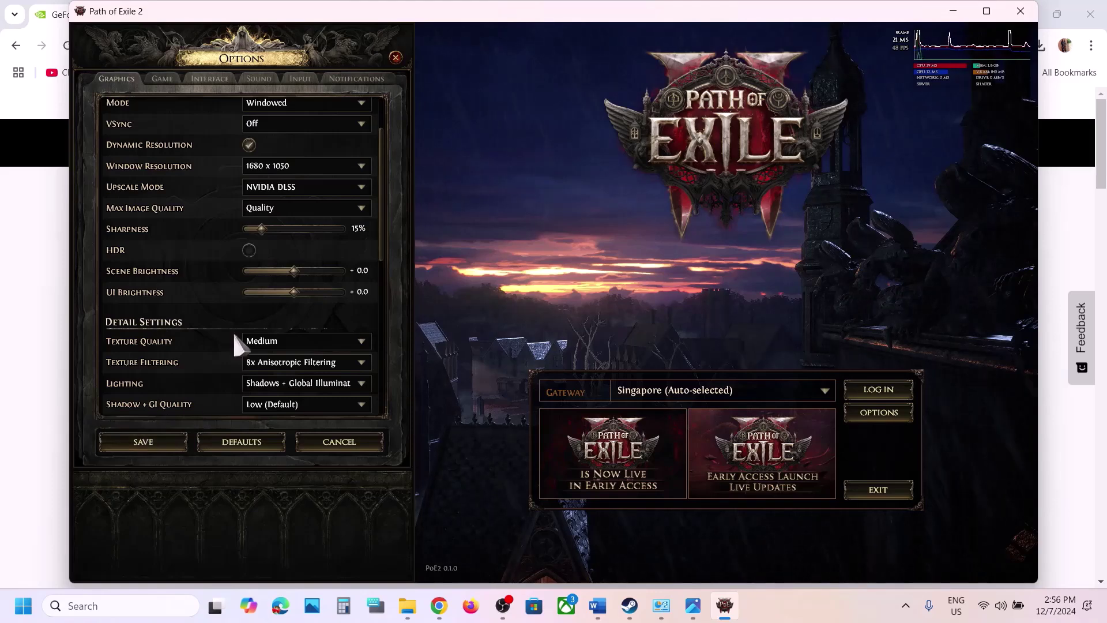
left_click(300, 209)
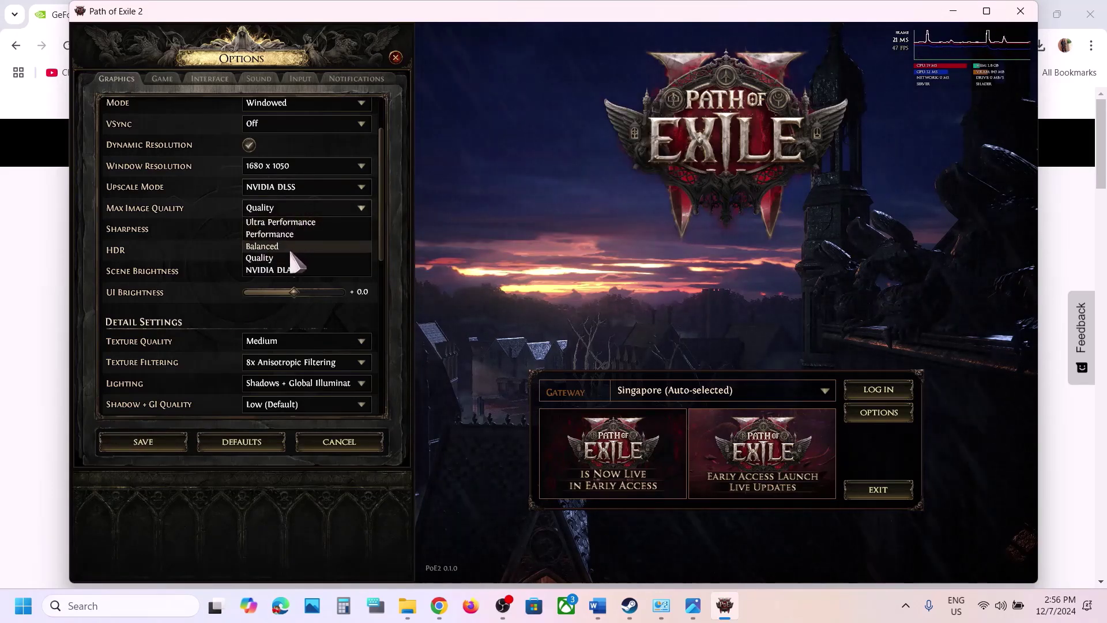
Step: Set the upscale mode to NIS (Default) and save the graphics options
left_click(297, 188)
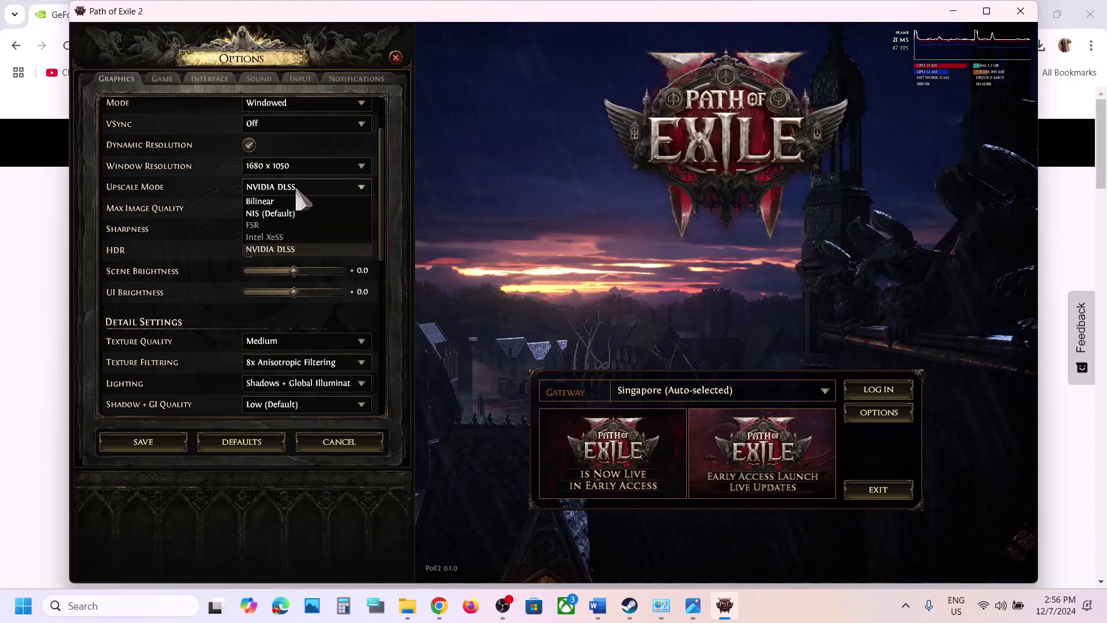
left_click(275, 213)
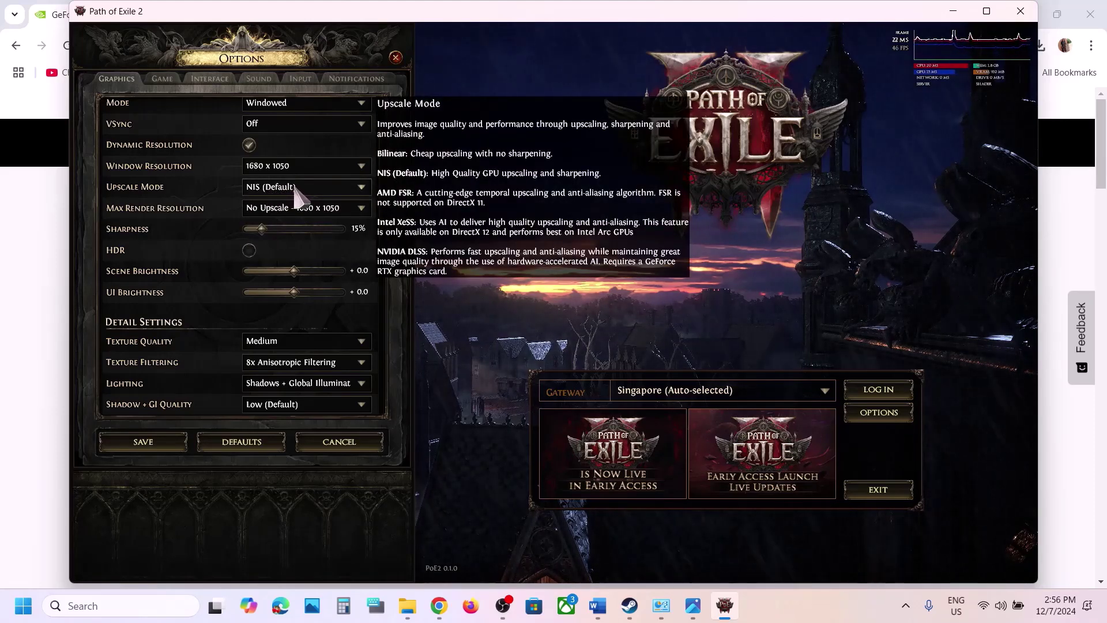
left_click(143, 443)
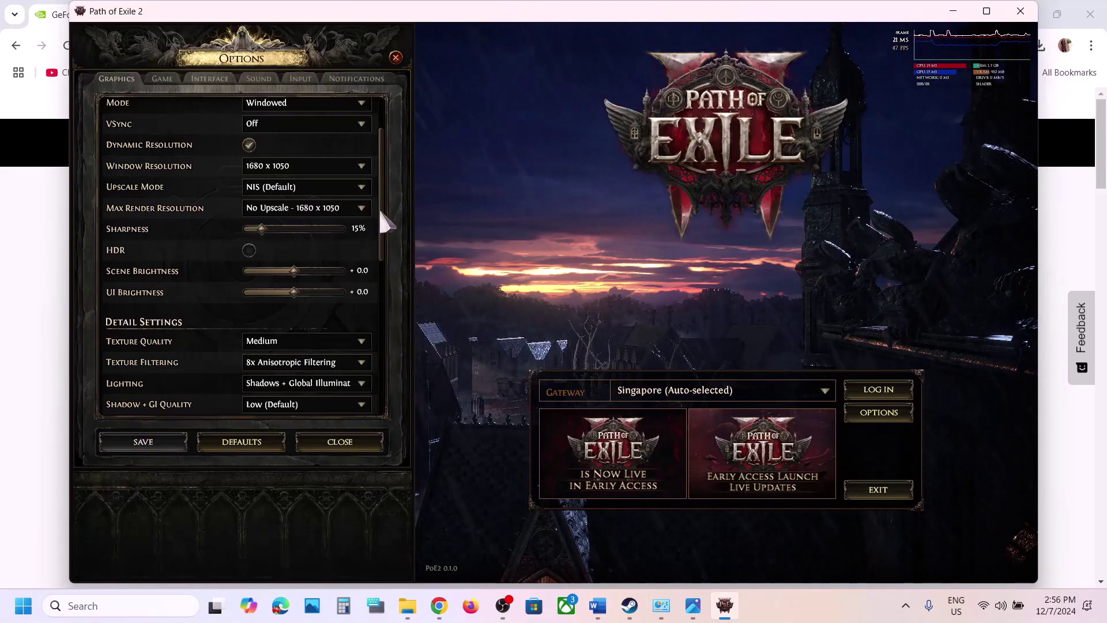
Step: Try High (Default) texture quality in the detail settings, and set it back to Medium
scroll(380, 215, "down", 5)
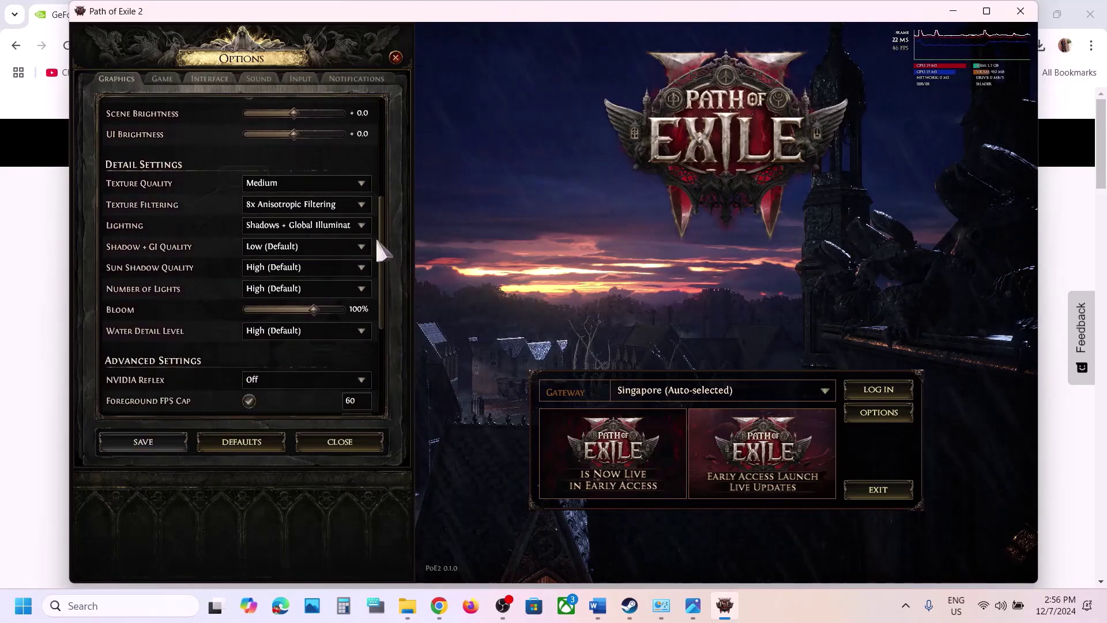
left_click(323, 184)
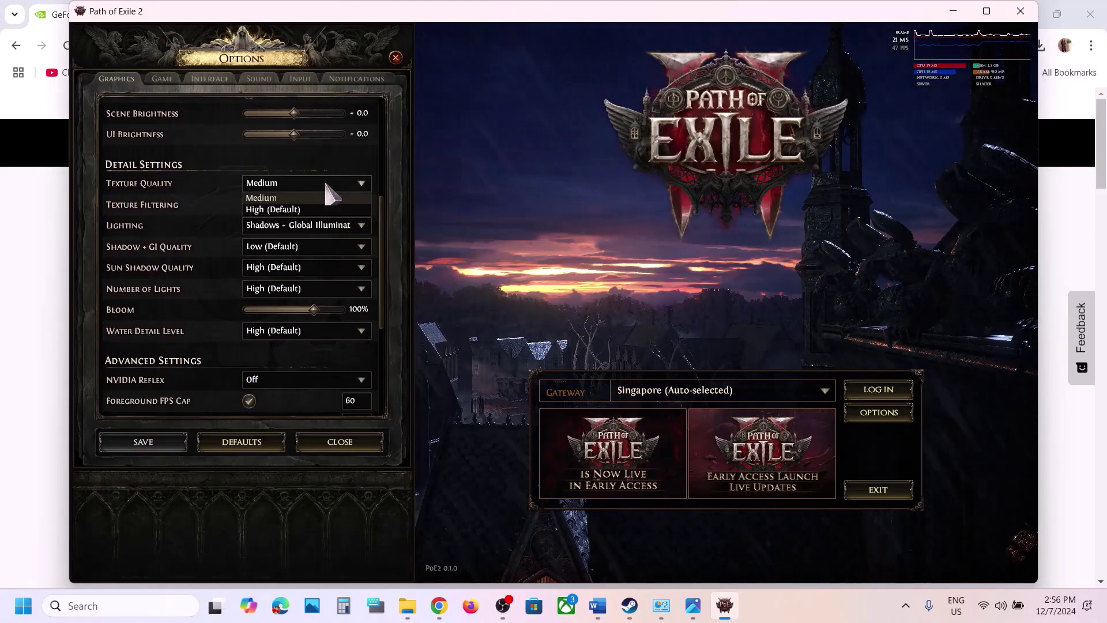
left_click(293, 209)
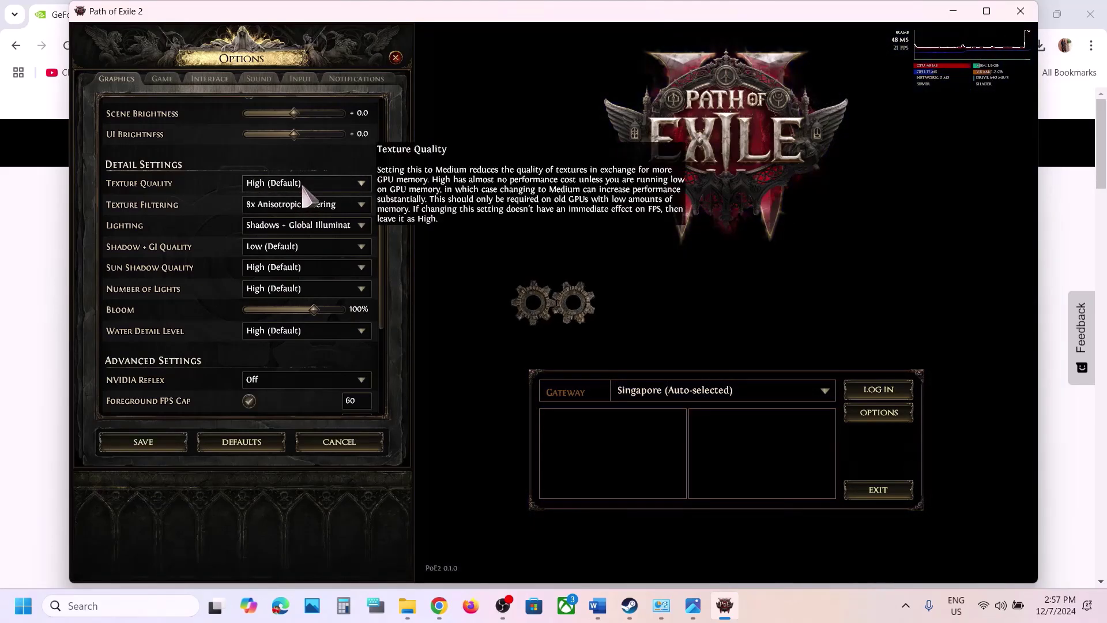
left_click(302, 185)
left_click(291, 195)
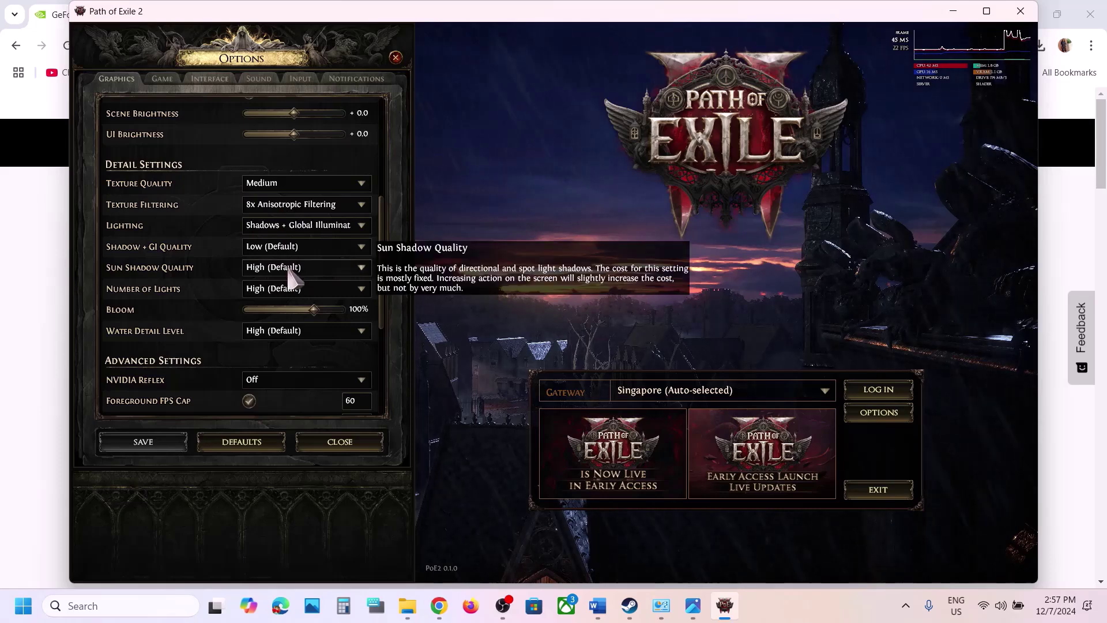
Step: Set Sun Shadow Quality, Number of Lights and Water Detail Level to Low in the detail settings
left_click(288, 269)
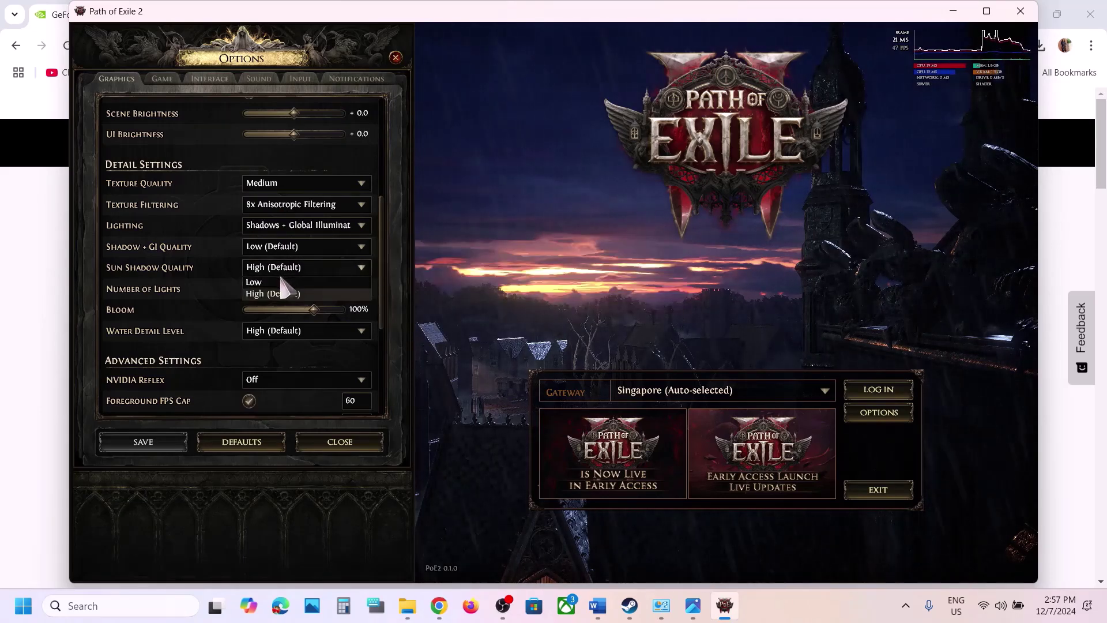
left_click(282, 282)
left_click(278, 289)
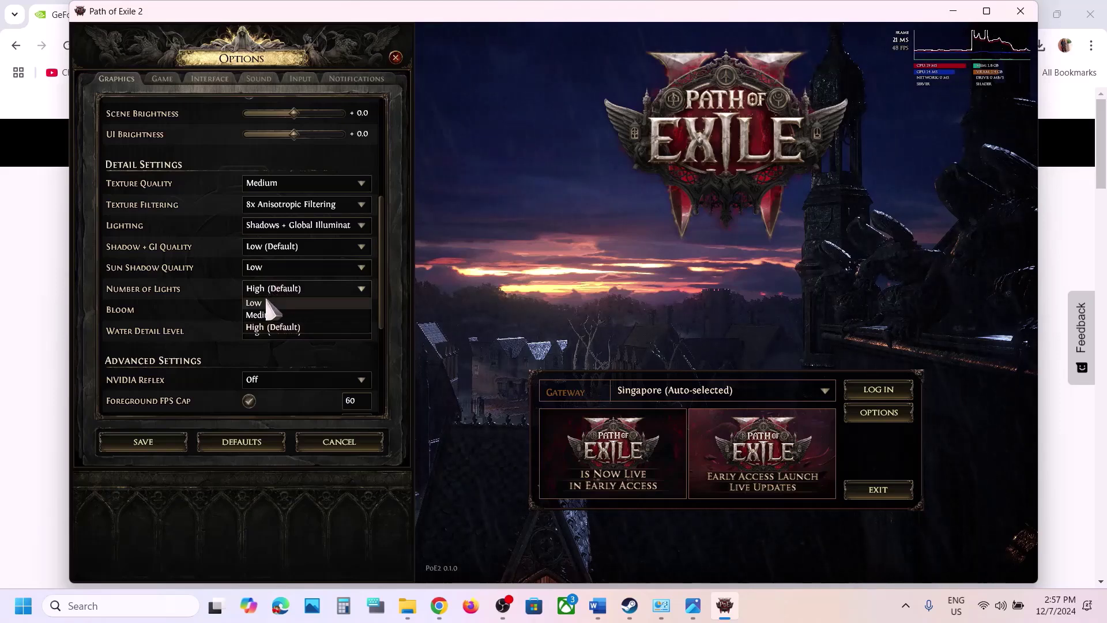
left_click(266, 301)
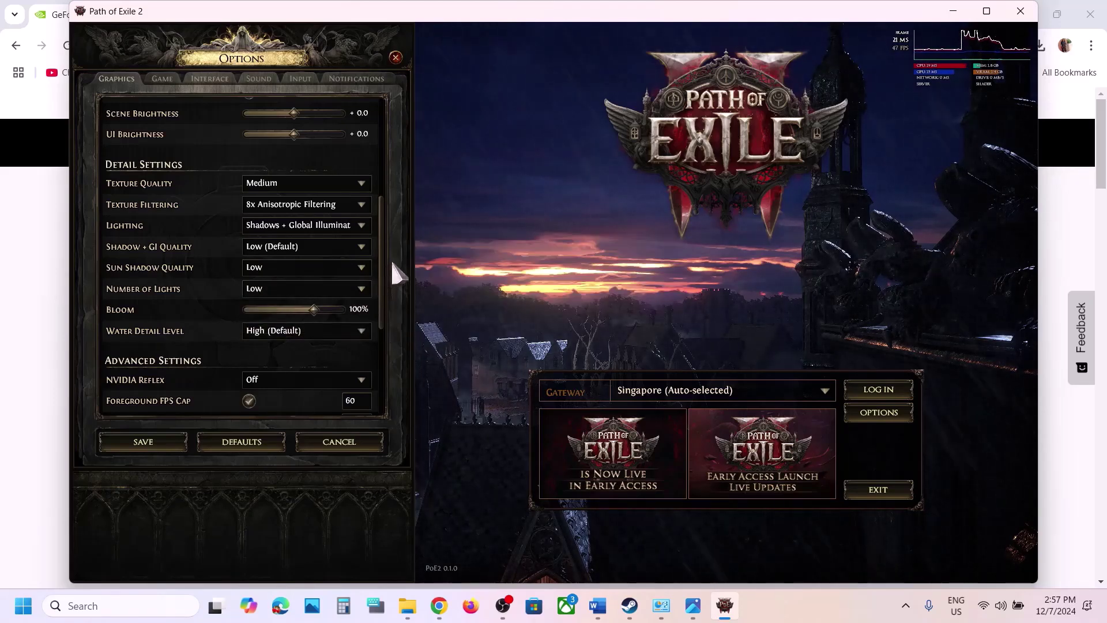
left_click(286, 337)
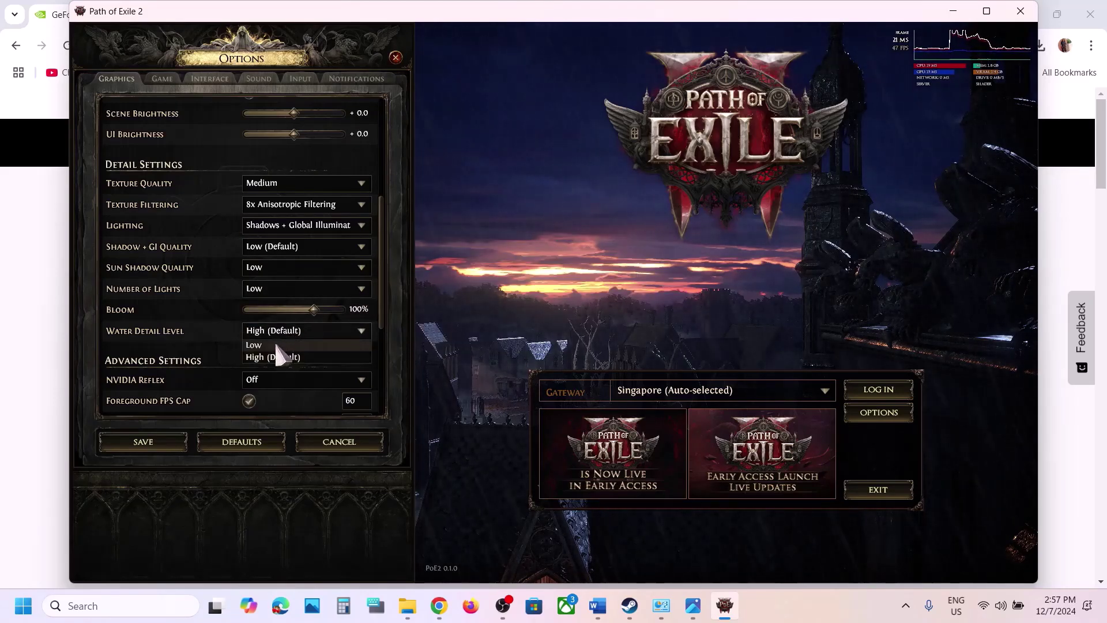
left_click(276, 345)
Step: Disable Dynamic Resolution in the display settings, then save and close the options
left_click_drag(382, 266, 371, 119)
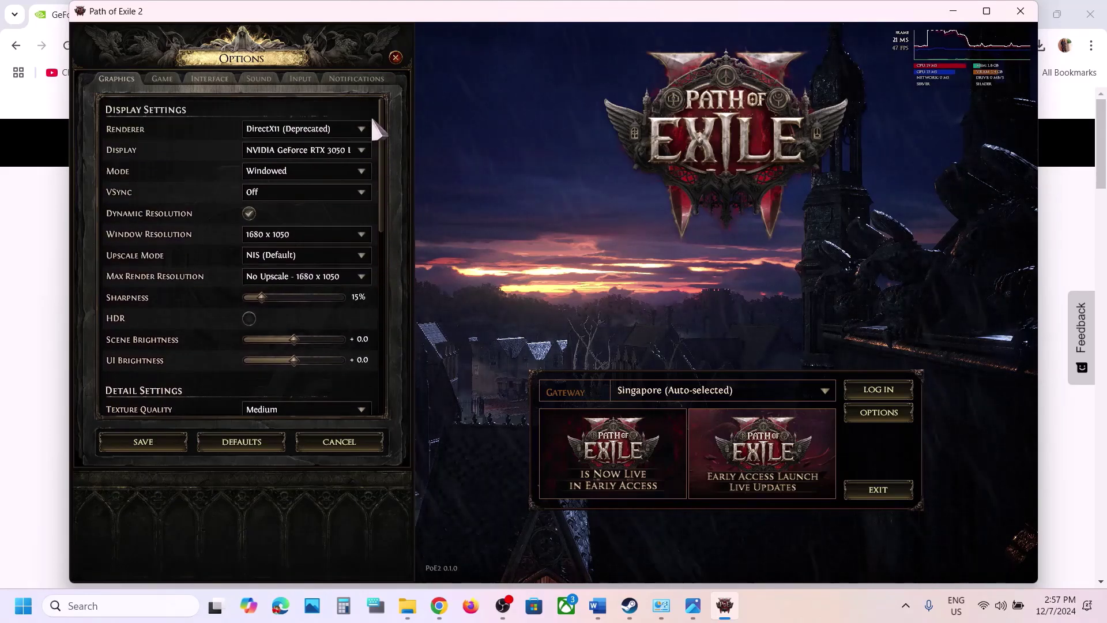
left_click(250, 214)
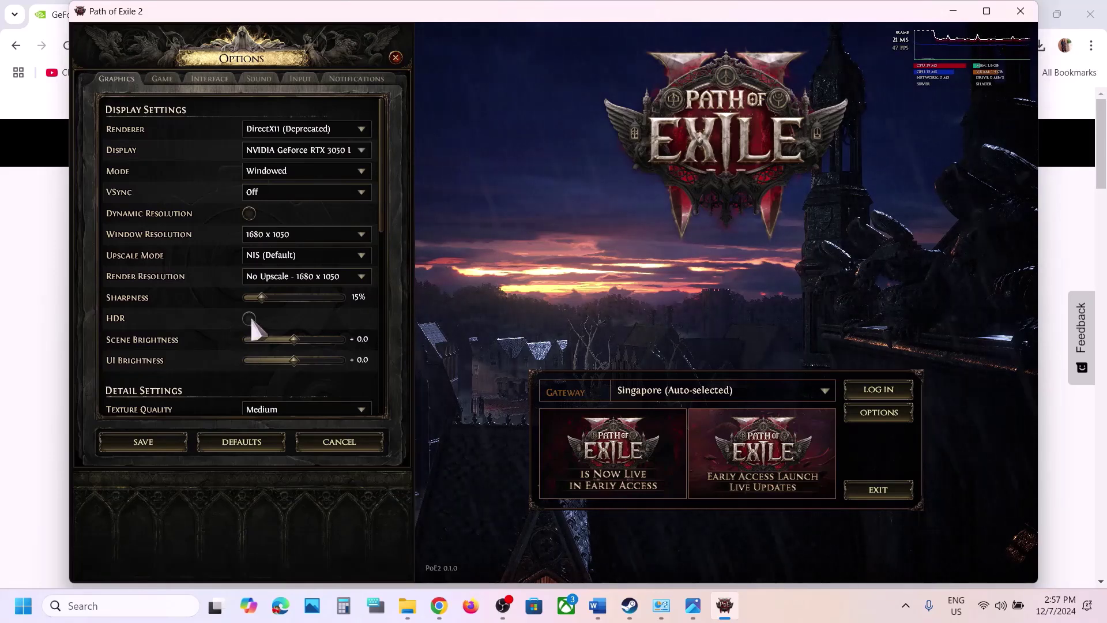
left_click(158, 438)
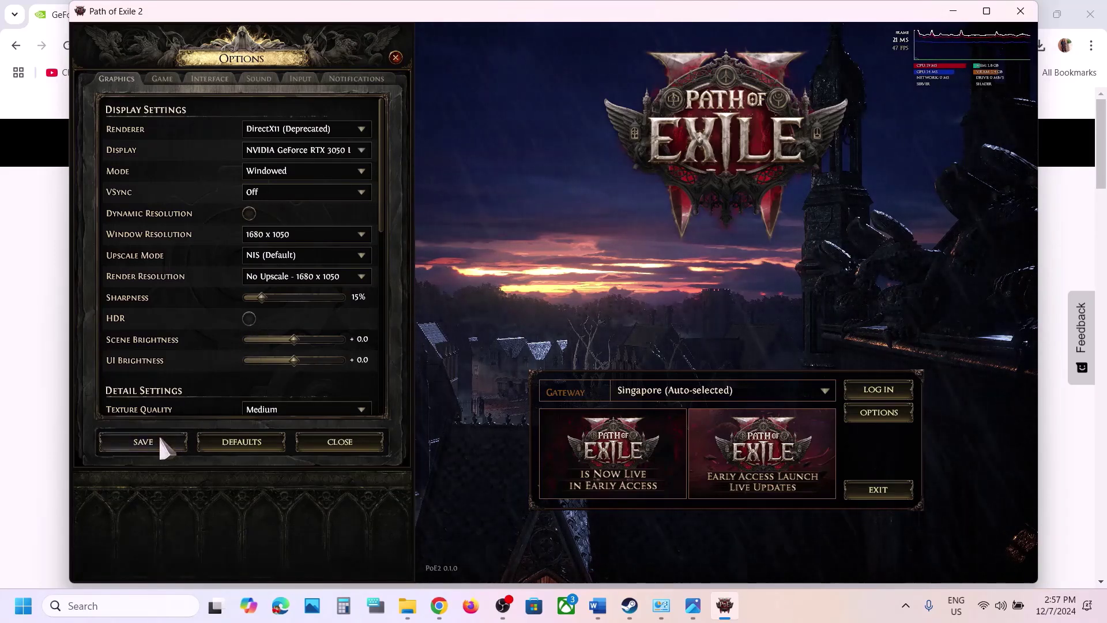
left_click(317, 437)
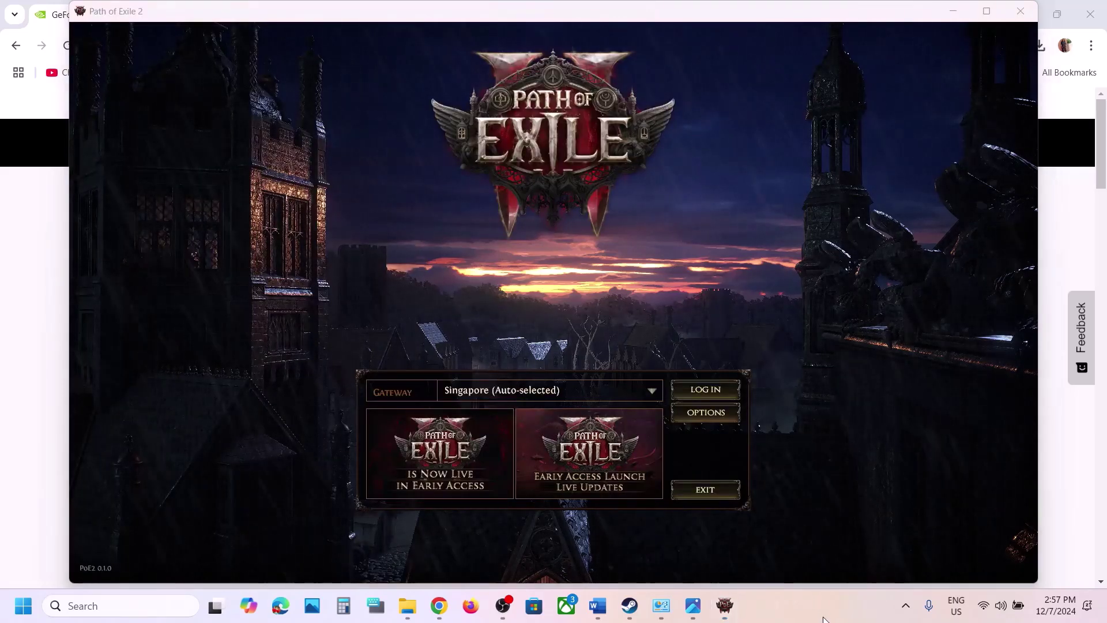
Step: Review the gateway choices on the login screen without selecting one, and exit the game
left_click(656, 393)
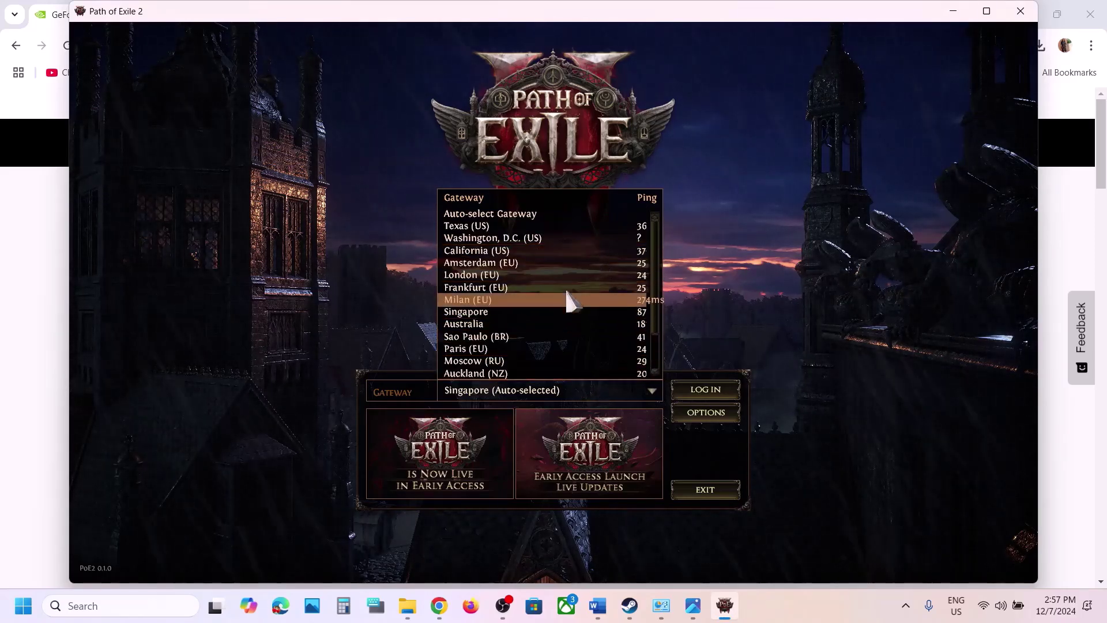
left_click(784, 399)
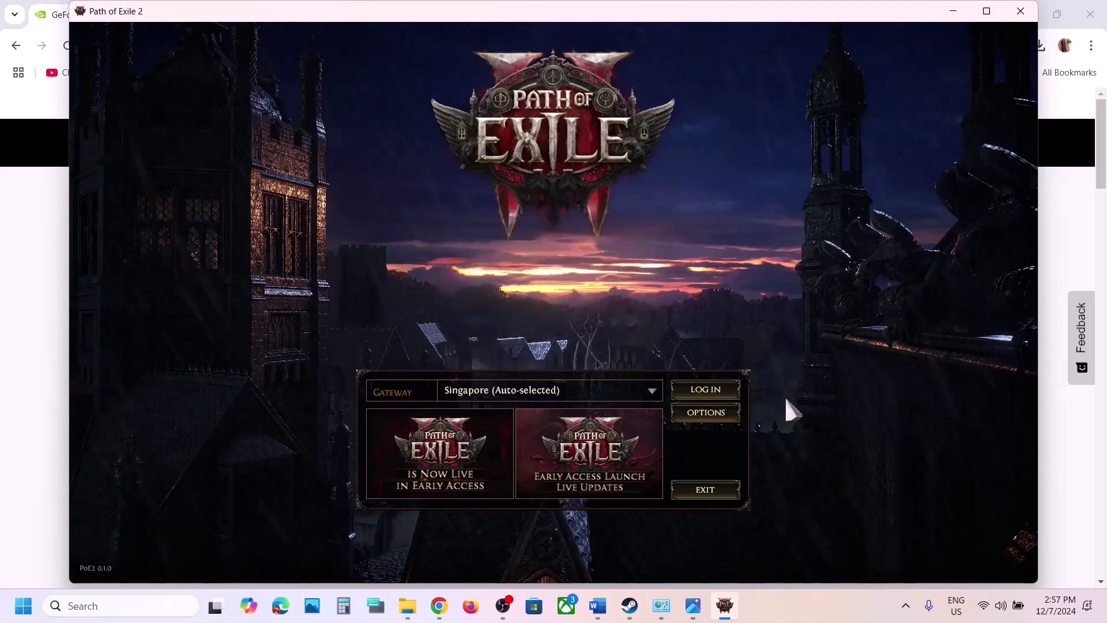
left_click(705, 490)
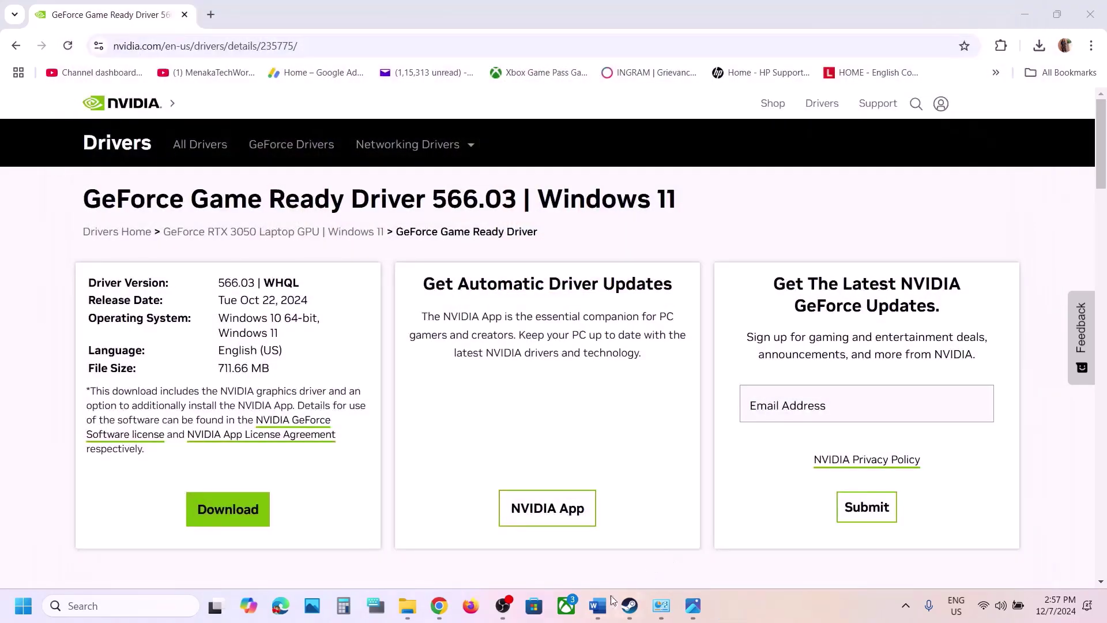
Step: Switch to the Word document and go to Step 15 in the list of fixes
left_click(598, 607)
scroll(501, 432, "down", 3)
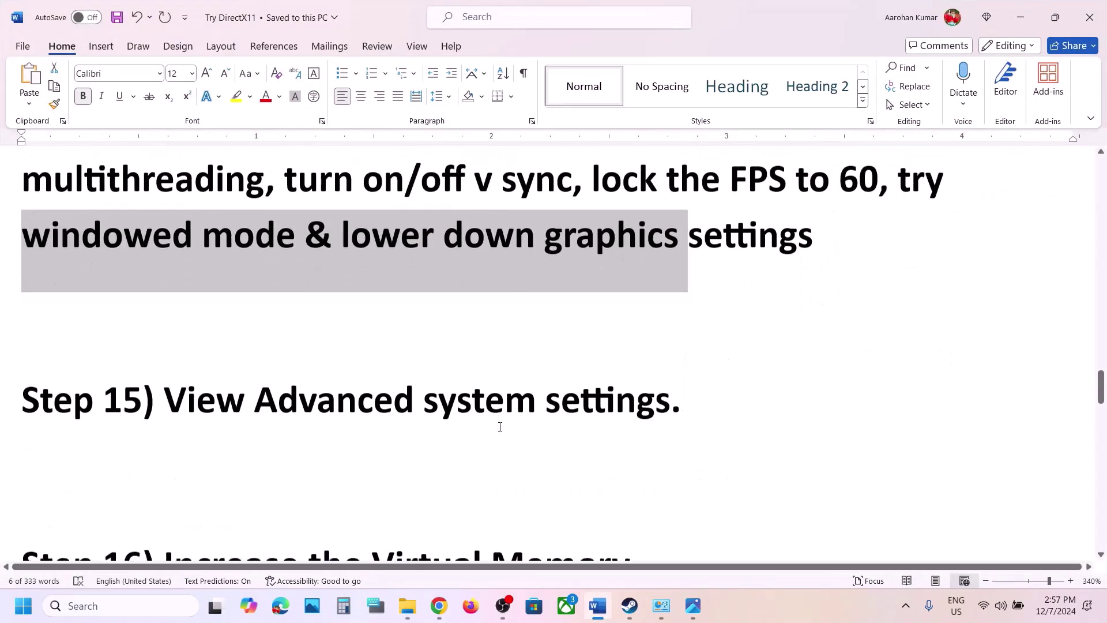
right_click(503, 415)
key("Escape")
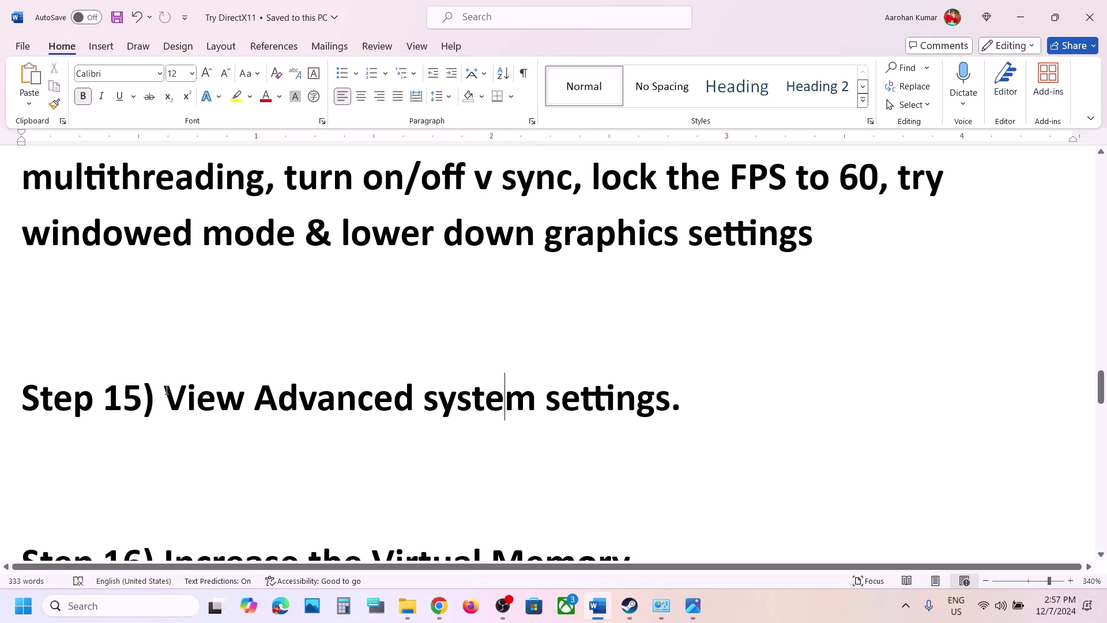
Step: Copy "View Advanced system settings" from Step 15 and open that Control Panel entry through Windows search
left_click_drag(166, 389, 674, 381)
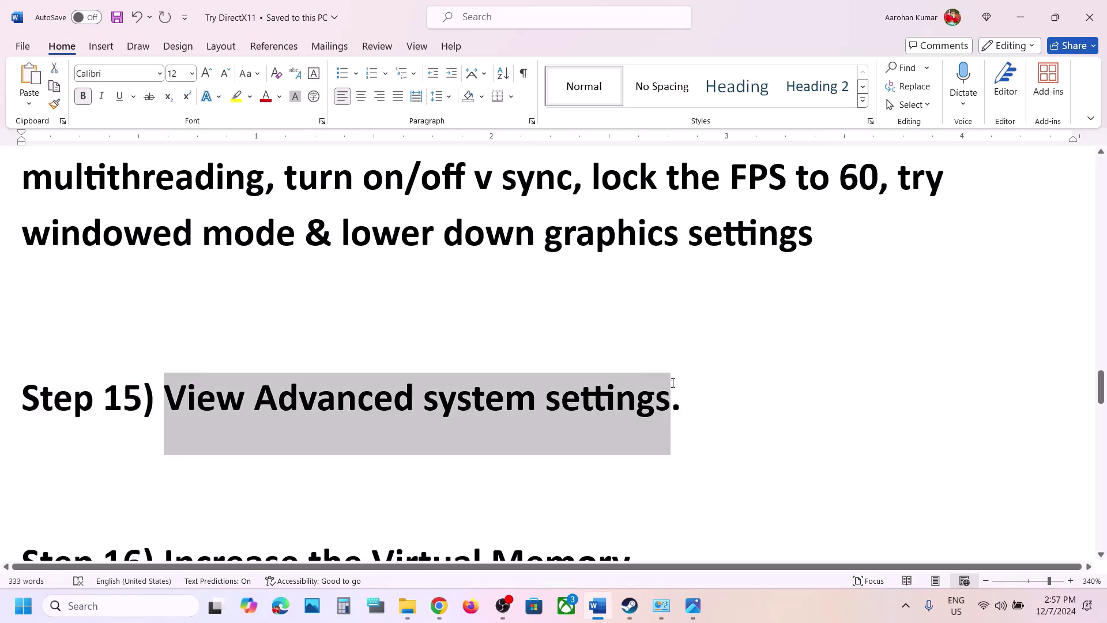
key("ctrl+c")
left_click(110, 616)
key("ctrl+v")
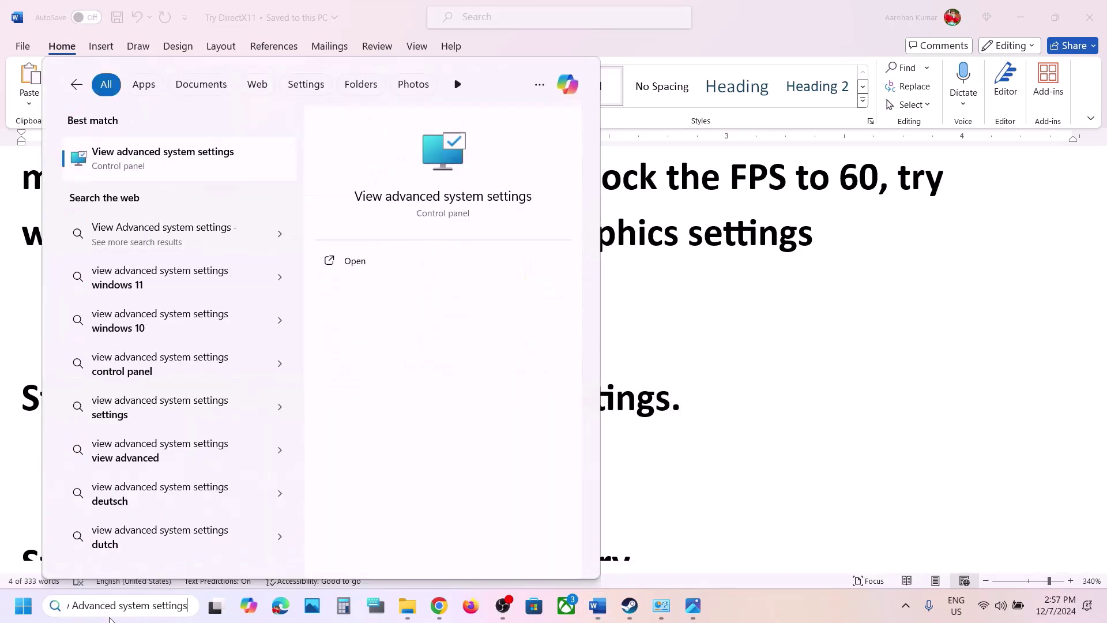
key("Return")
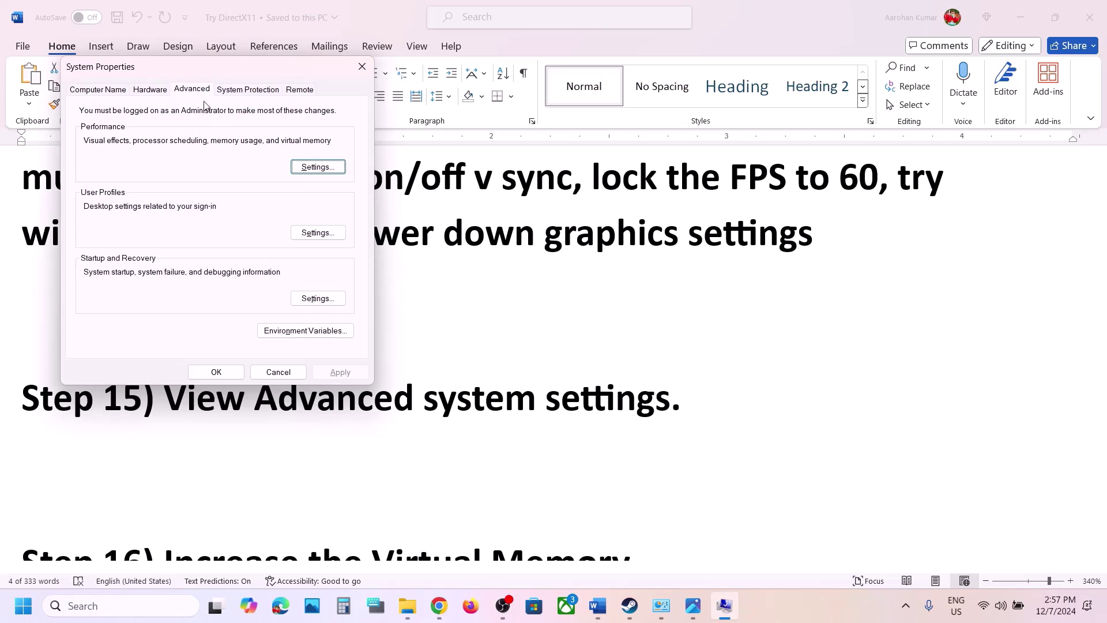
Step: Enable automatic paging file management for all drives in the Virtual Memory settings, and confirm all the system dialogs
left_click(318, 167)
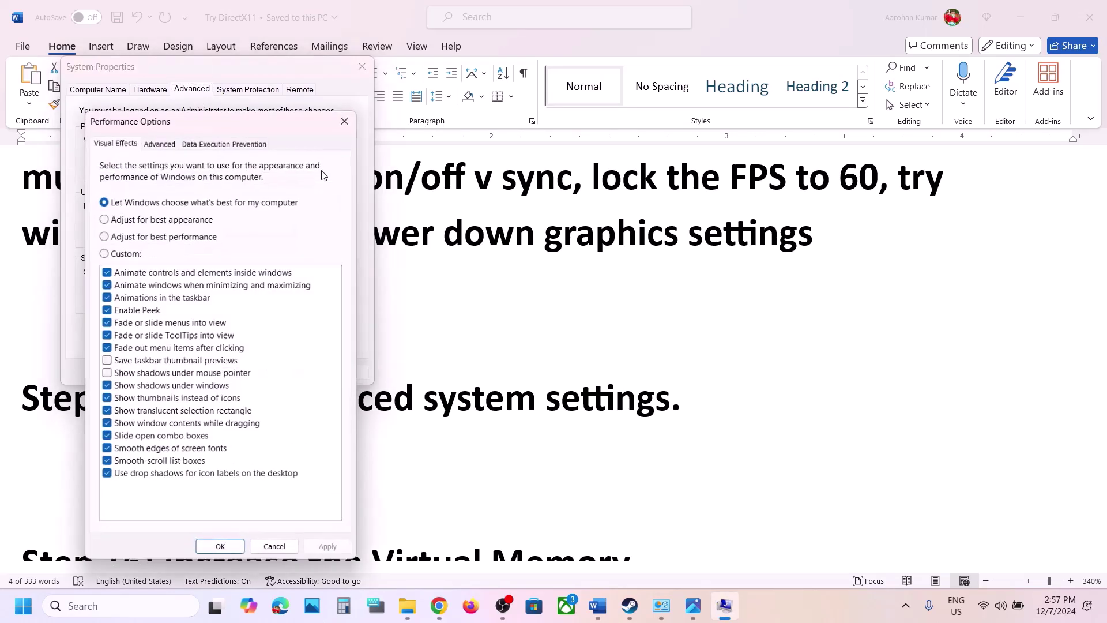
left_click(161, 143)
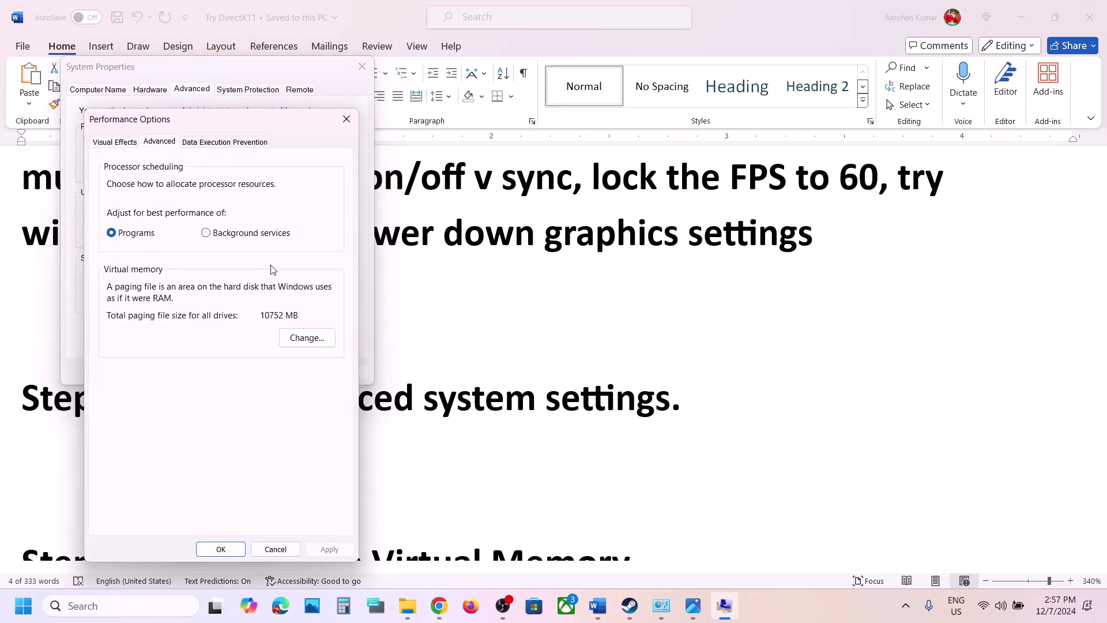
left_click(299, 340)
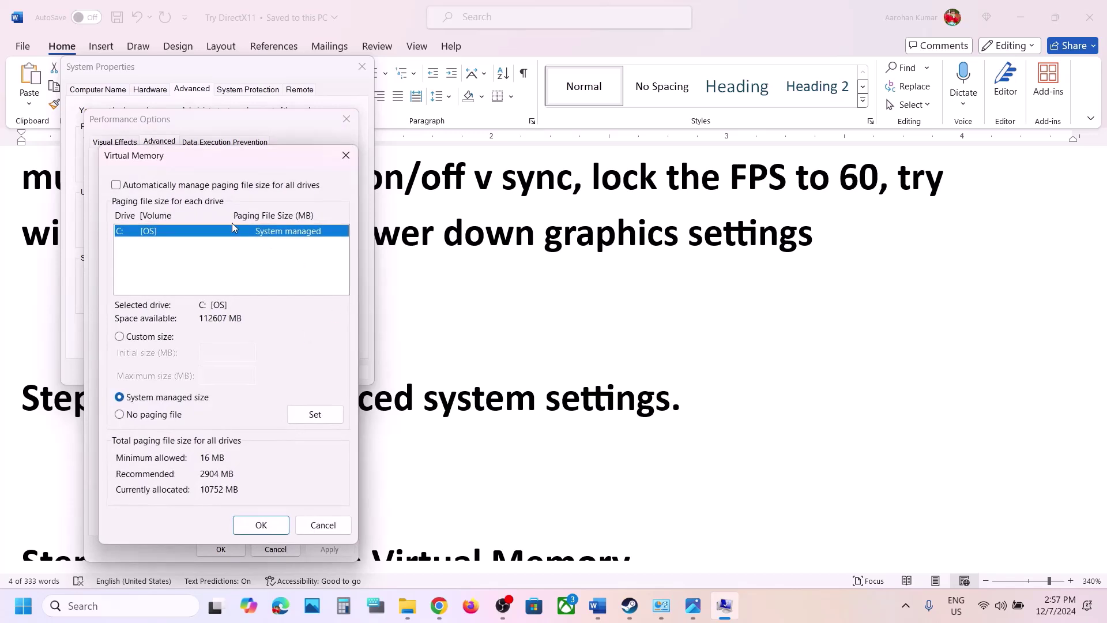
left_click(117, 185)
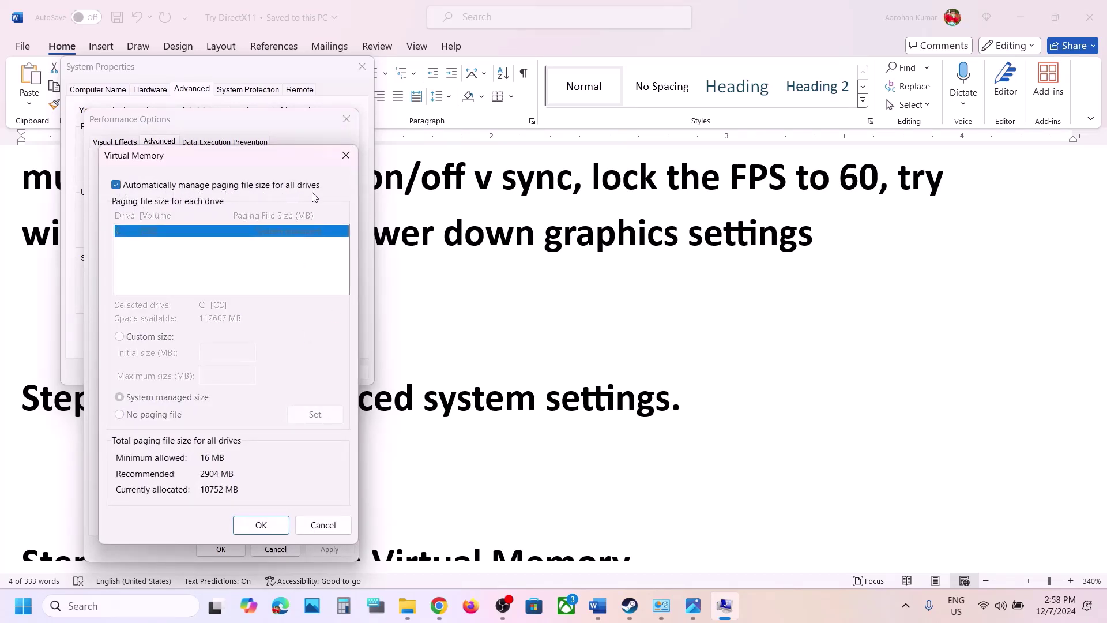
left_click(260, 525)
left_click(221, 549)
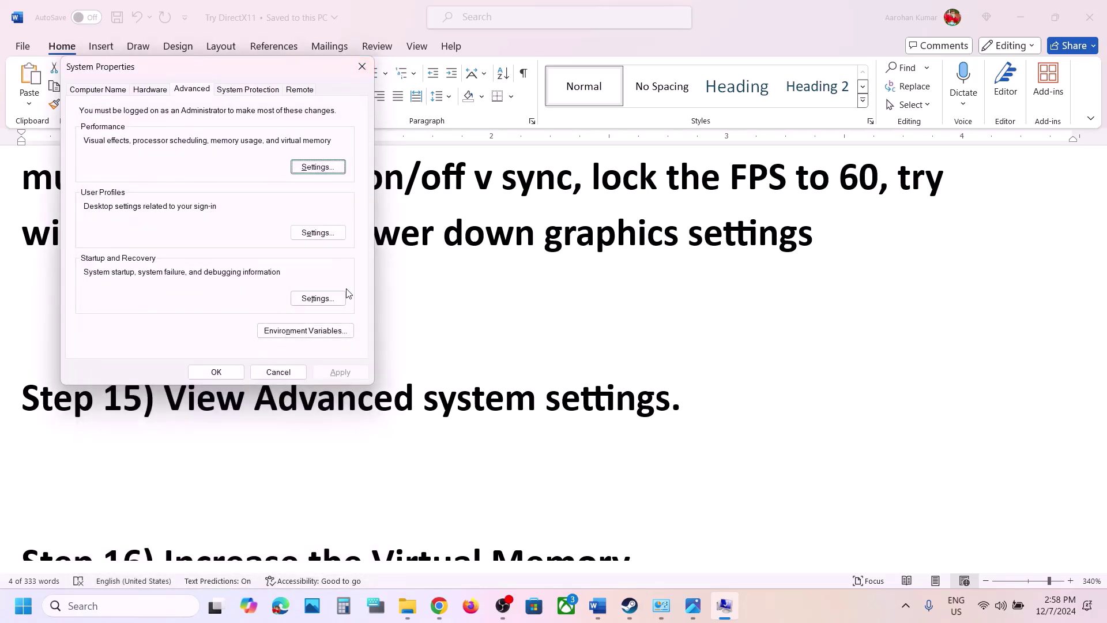
left_click(218, 372)
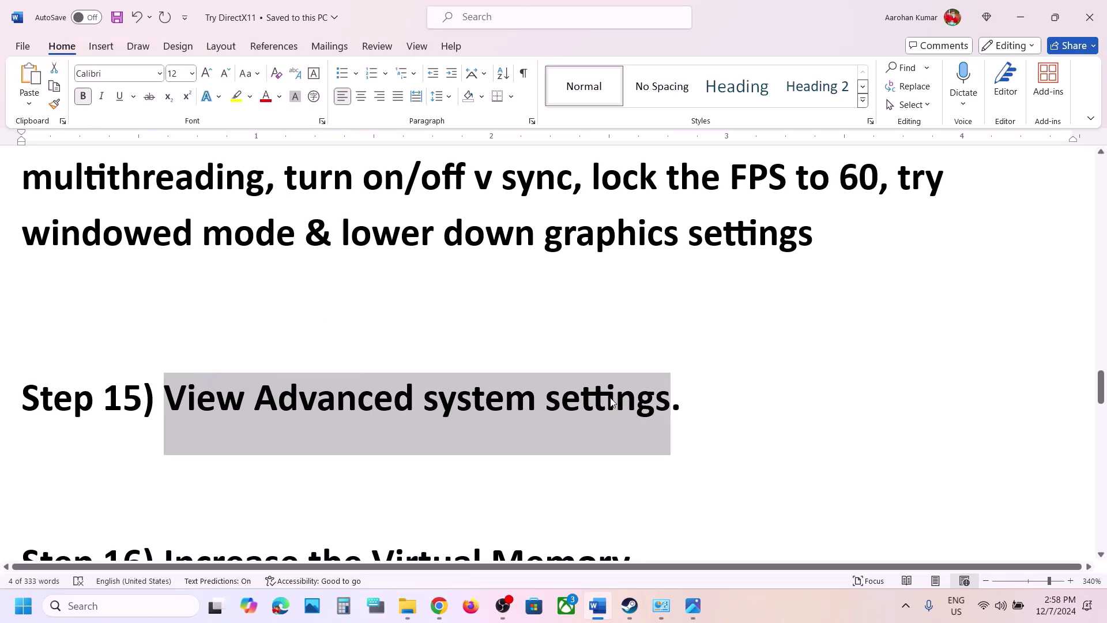
Step: Search Windows for the copied text again and reopen the Virtual Memory settings from the advanced performance options
left_click(96, 606)
key("ctrl+v")
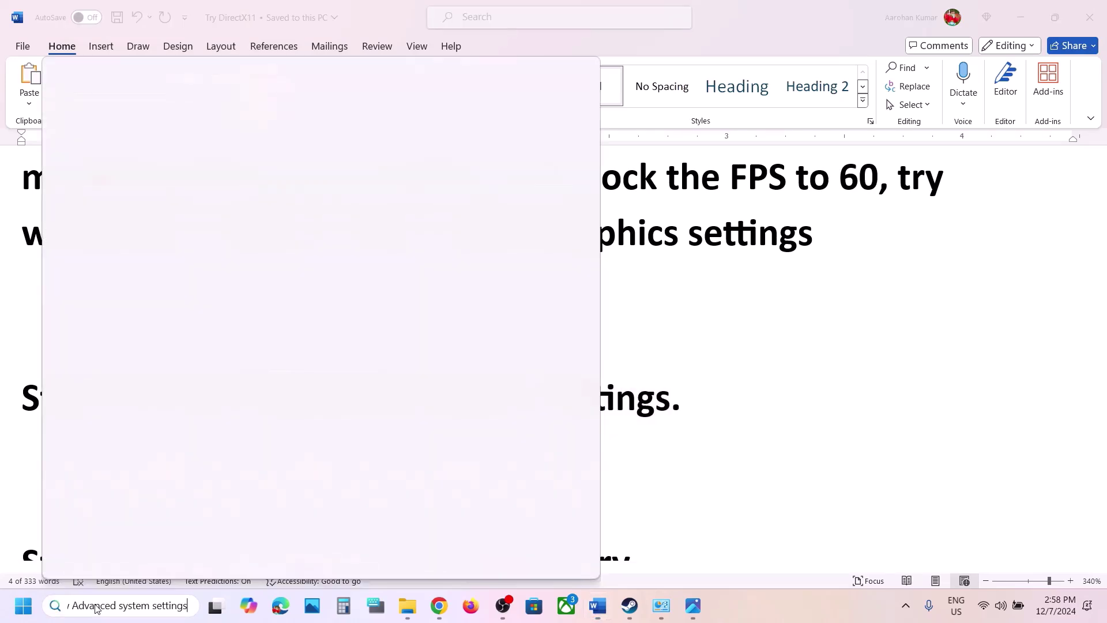
left_click(142, 155)
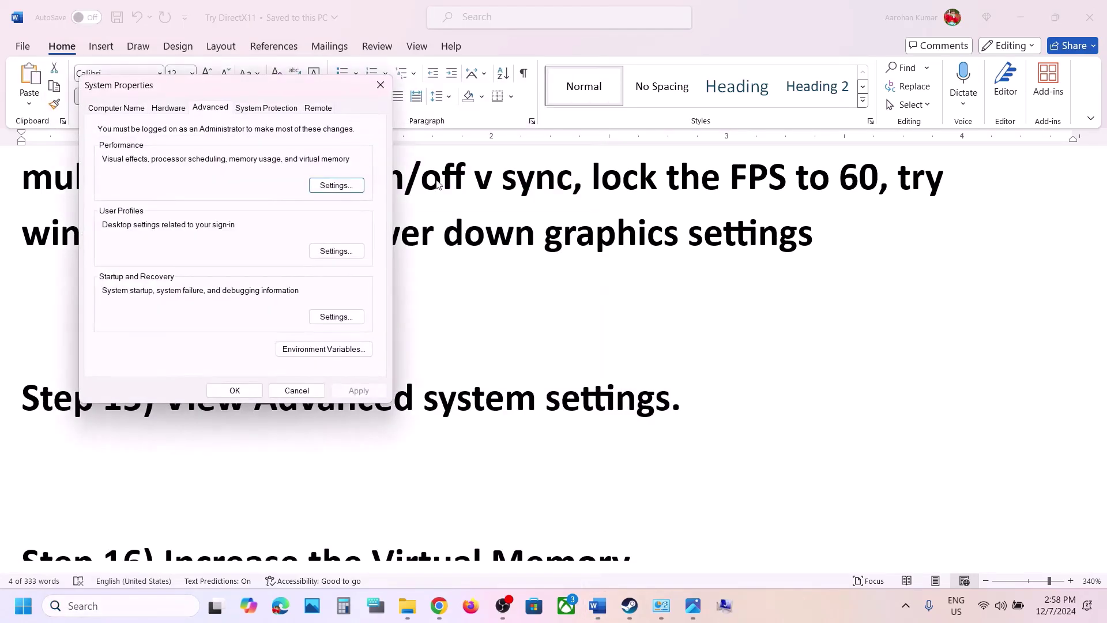
left_click(320, 184)
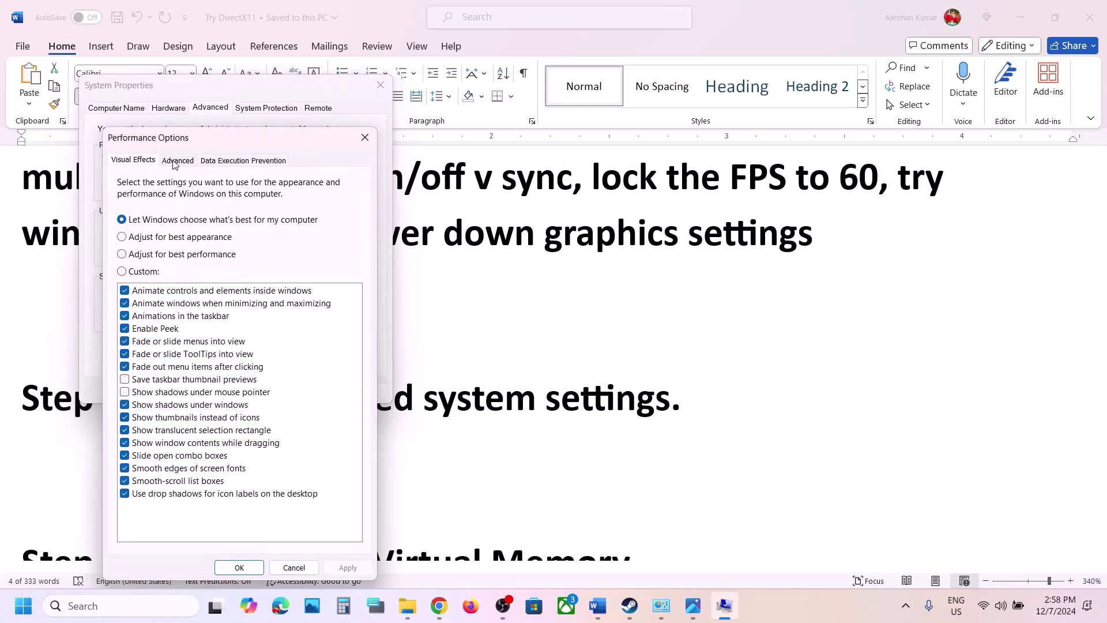
left_click(175, 161)
left_click(324, 356)
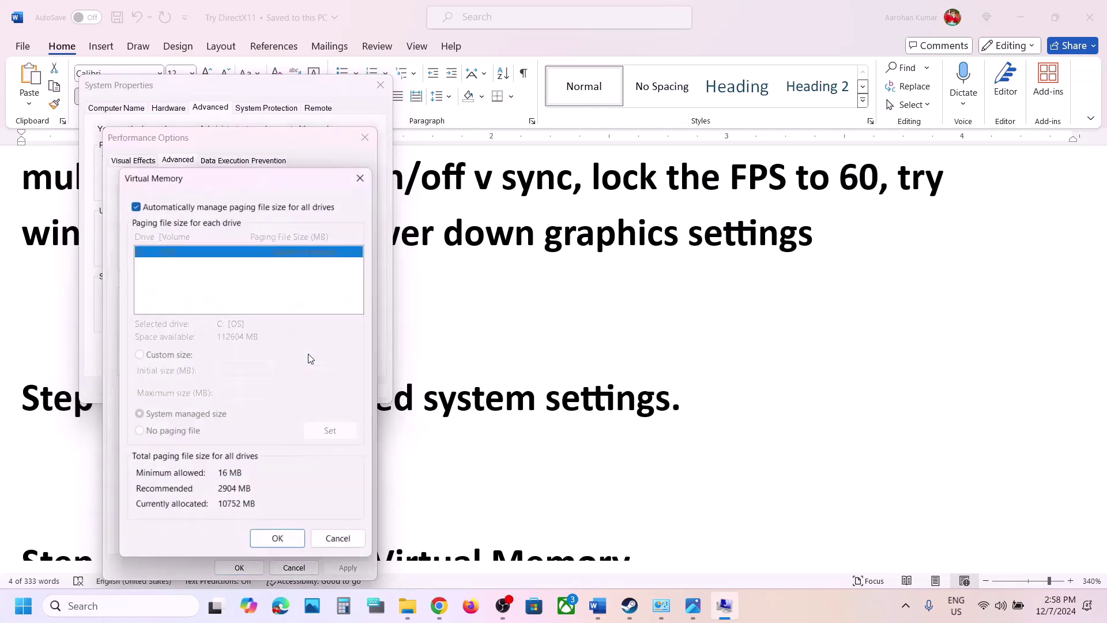
Step: Turn off automatic paging file management, set drive C: to System managed size, and confirm the Virtual Memory and Performance Options dialogs
left_click(134, 205)
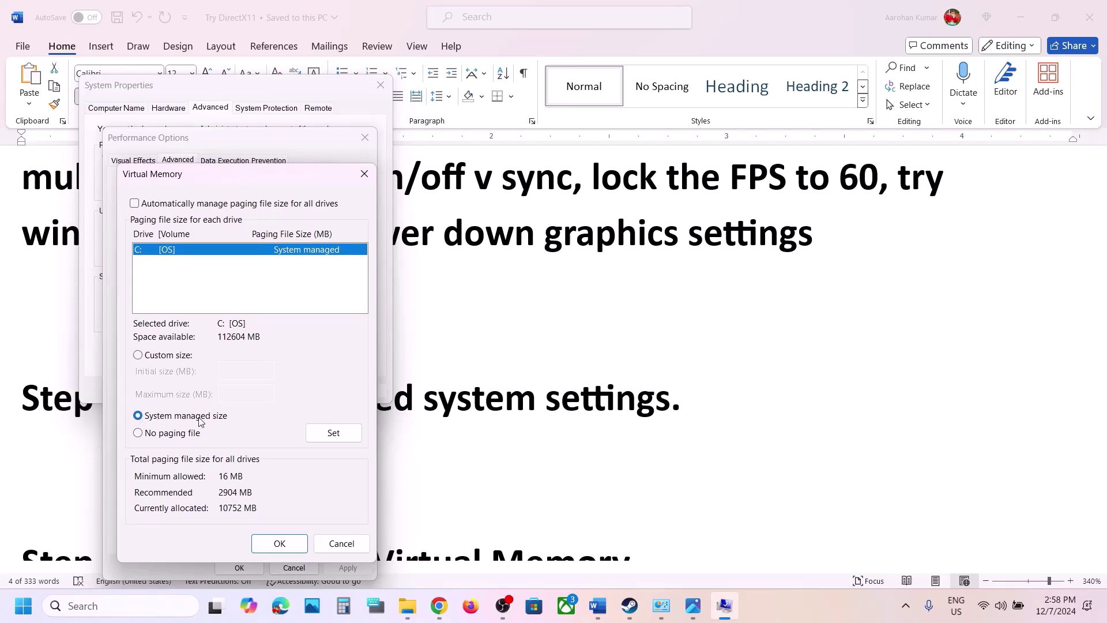
left_click(279, 543)
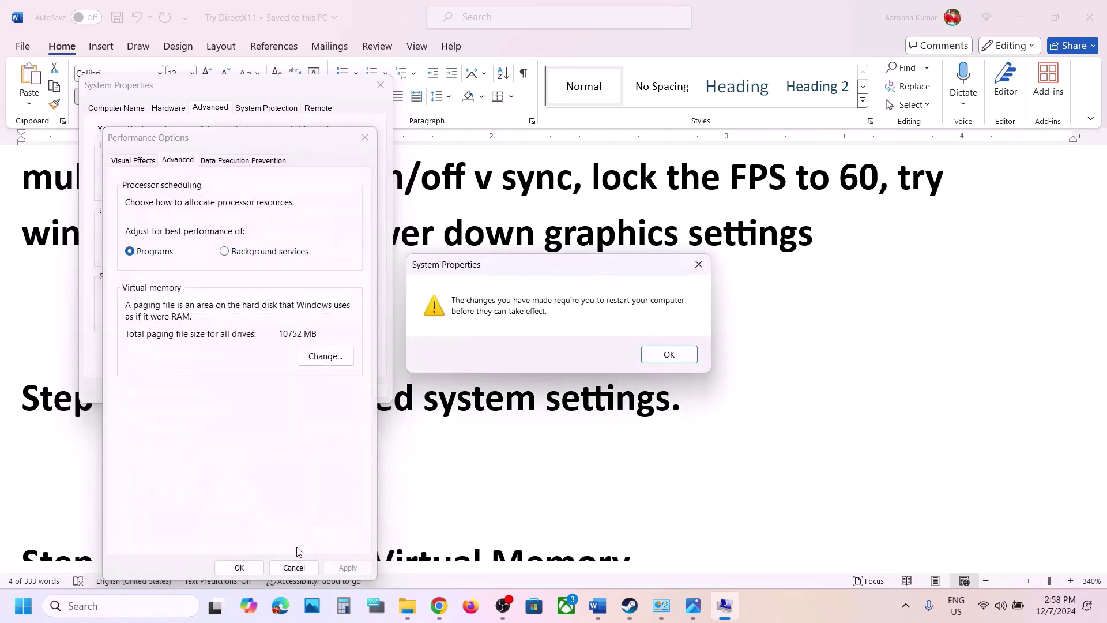
left_click(675, 354)
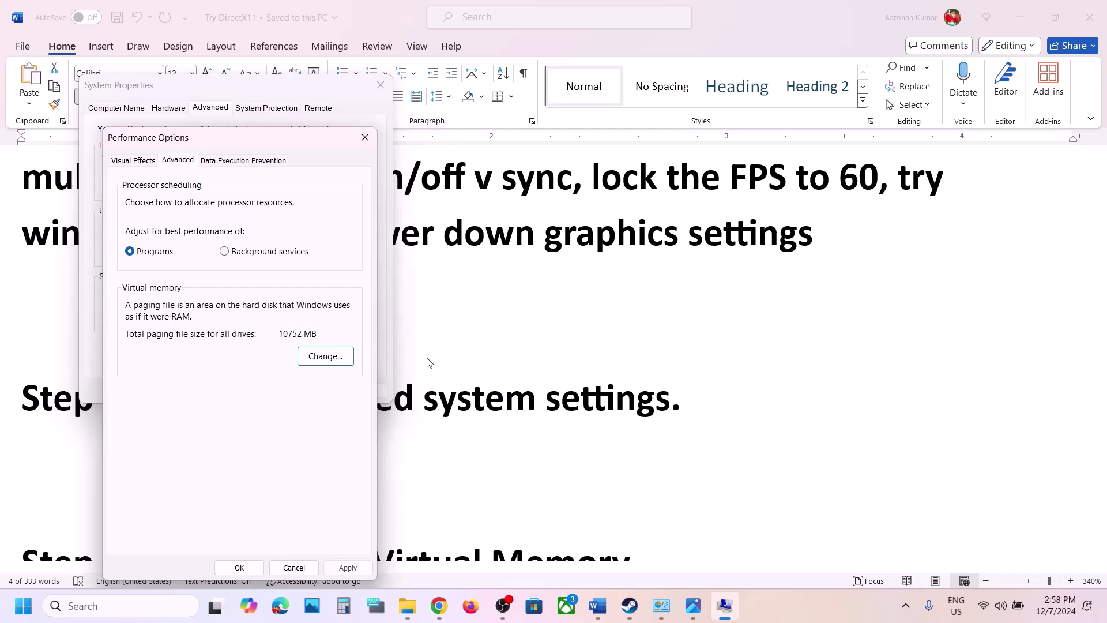
left_click(346, 361)
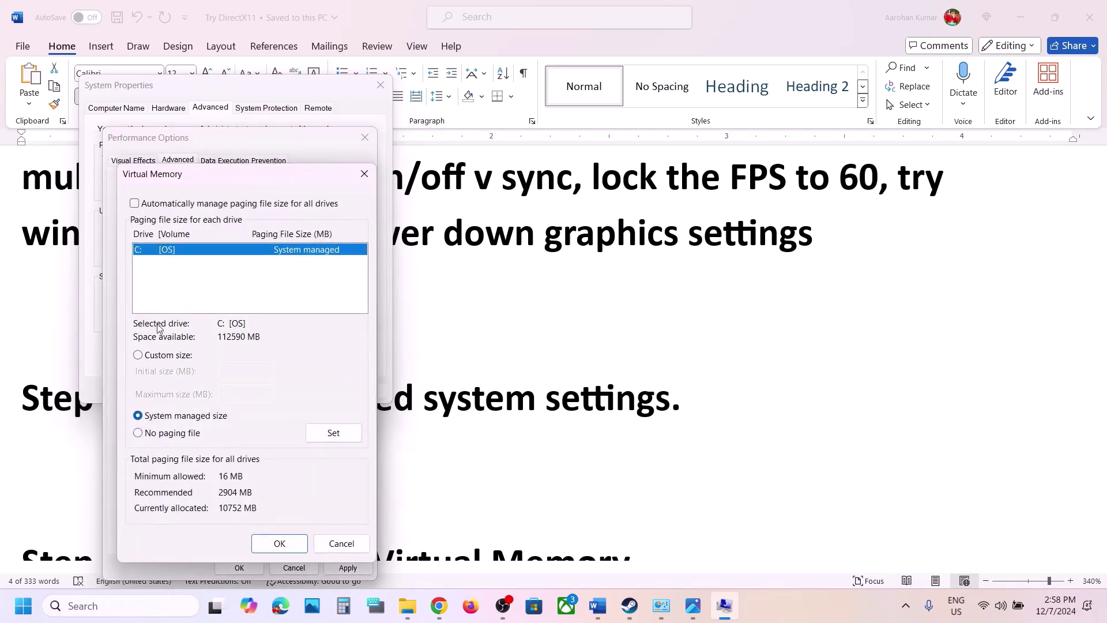
left_click(328, 436)
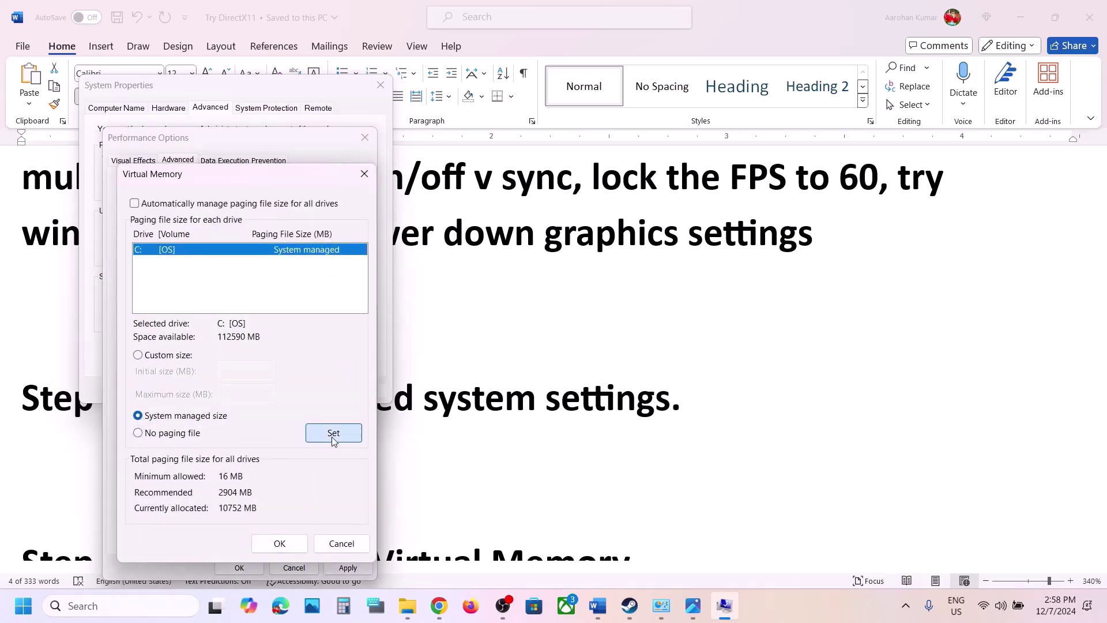
left_click(280, 543)
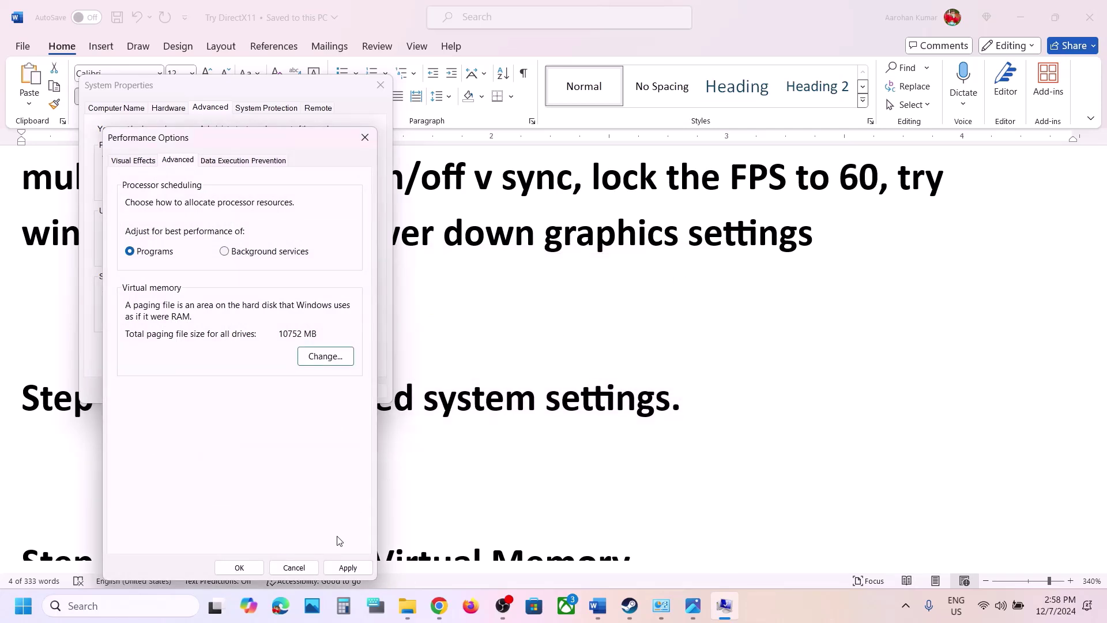
left_click(252, 571)
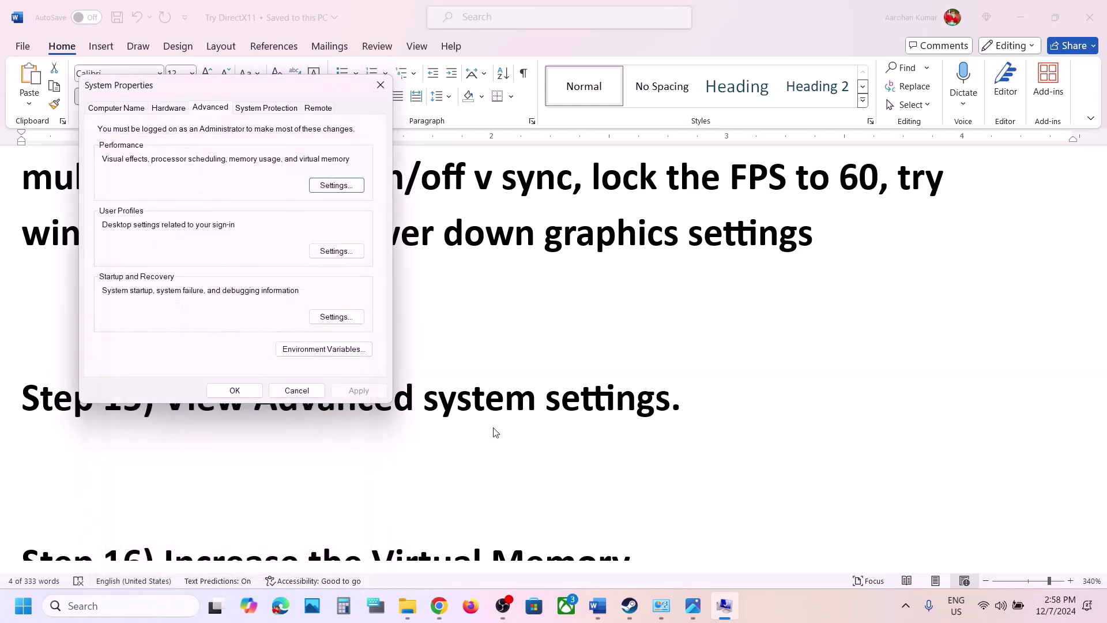
Step: Return to the Word document and highlight Step 16's heading about increasing the virtual memory
left_click(496, 428)
scroll(407, 438, "down", 3)
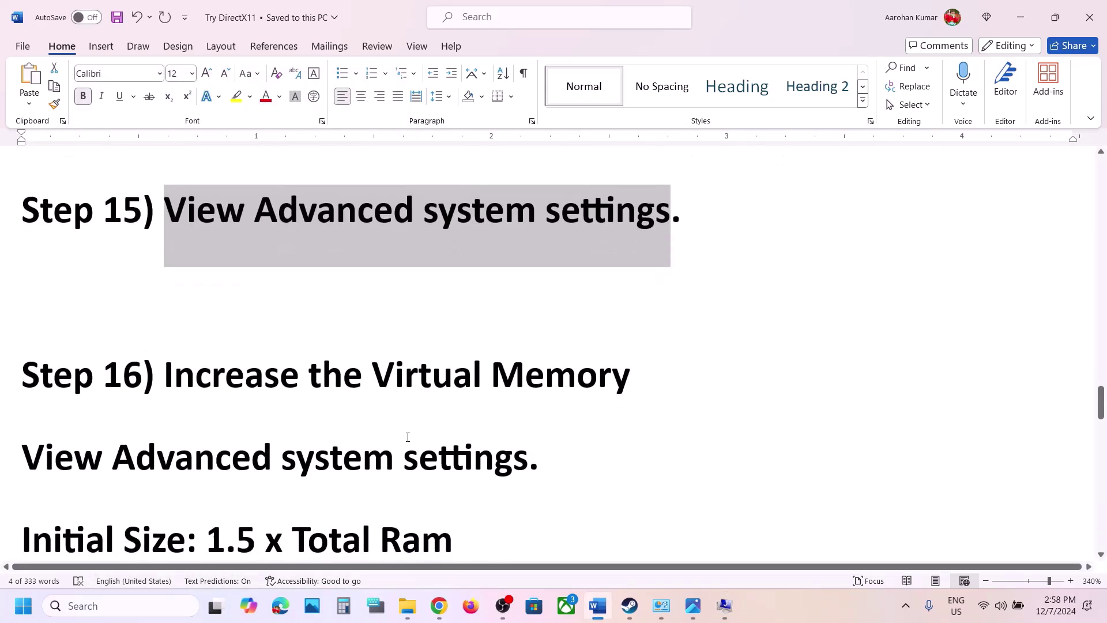
left_click_drag(164, 375, 692, 388)
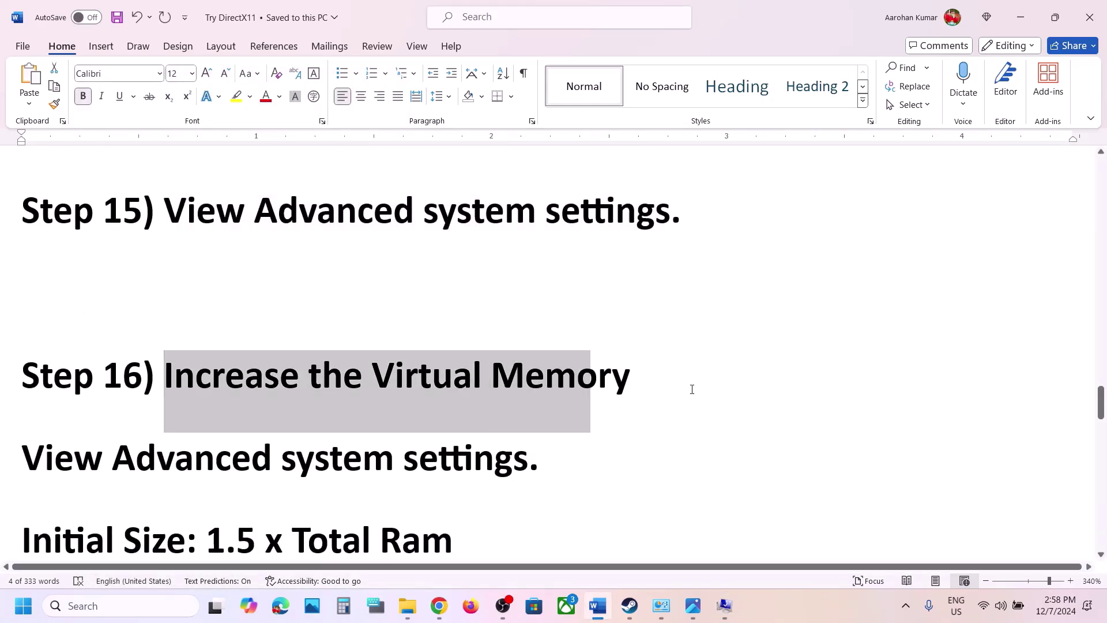
left_click(826, 619)
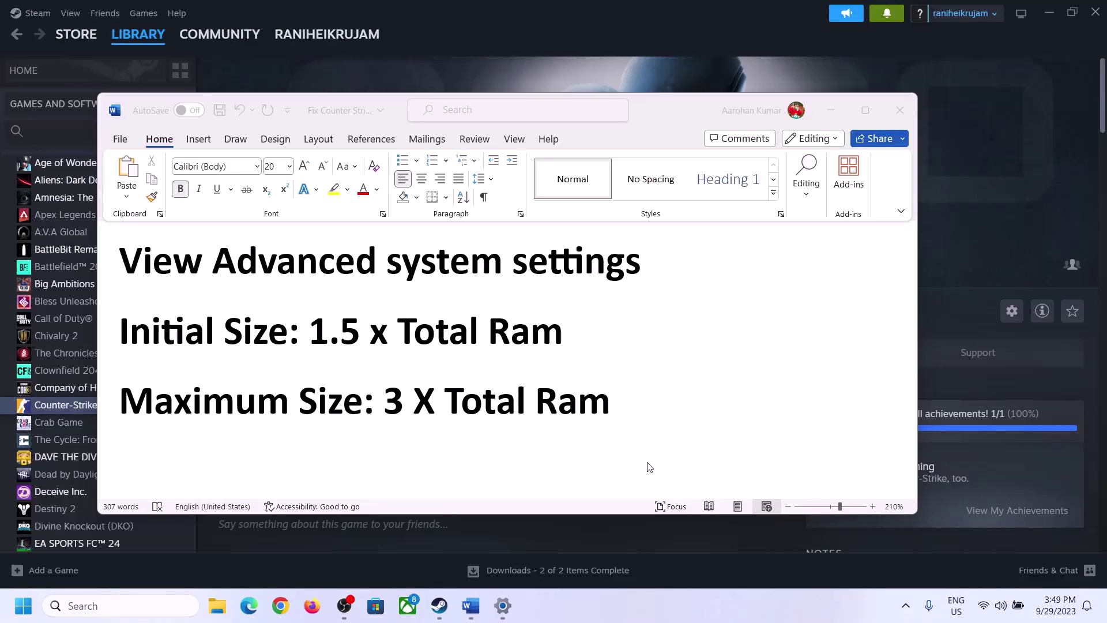
Step: Copy "View Advanced system settings" from the document, open it through Windows search, and move System Properties over the document
left_click(134, 266)
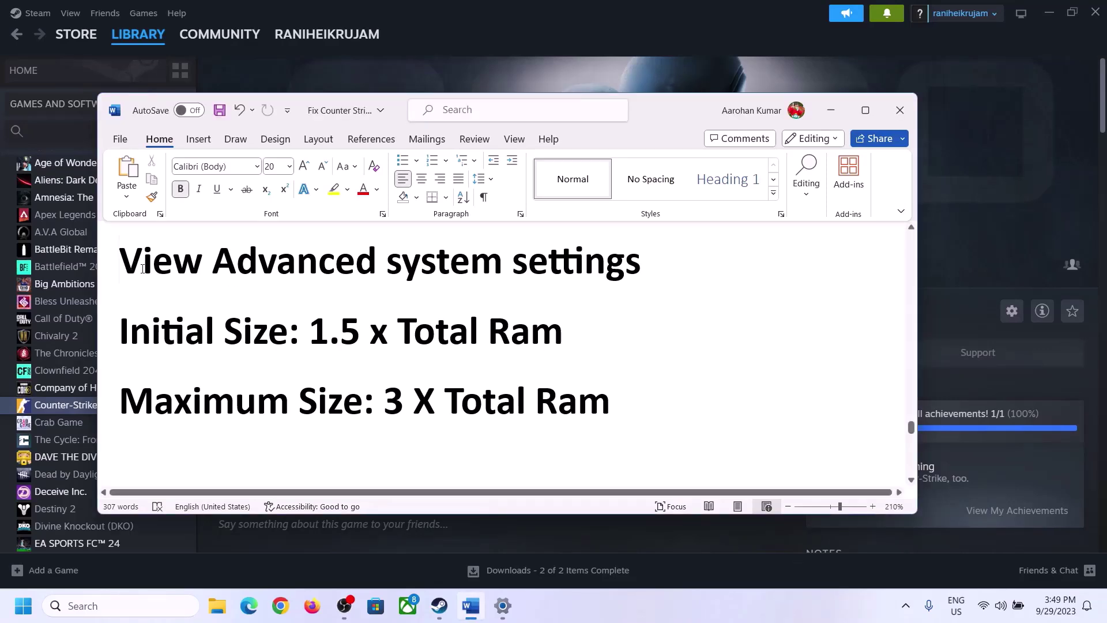
left_click_drag(142, 269, 616, 273)
key("ctrl+c")
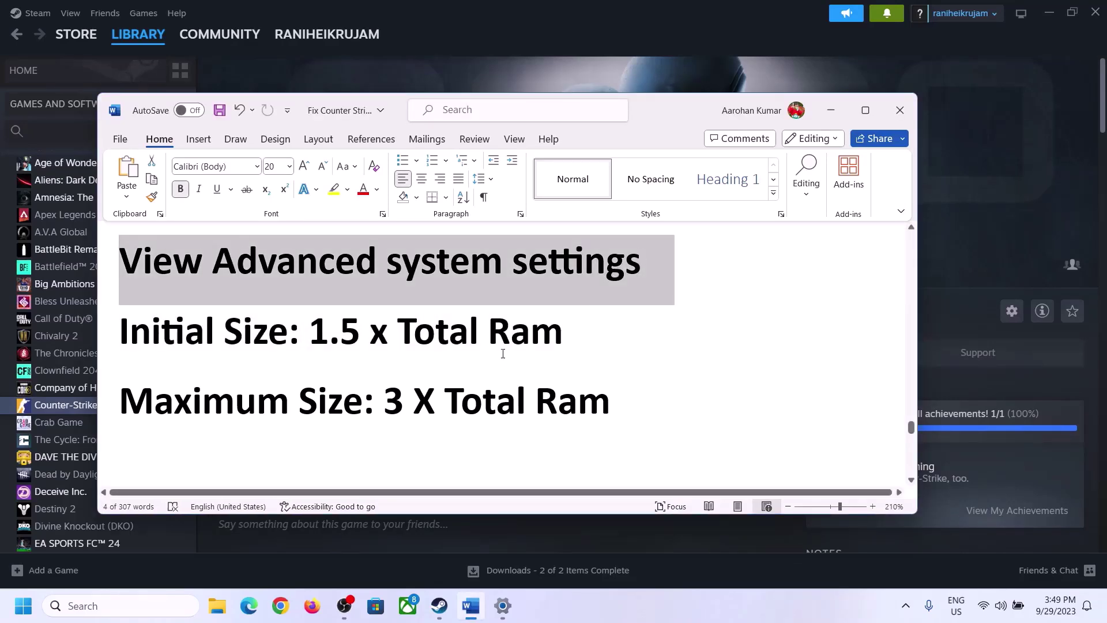
left_click(125, 606)
key("ctrl+v")
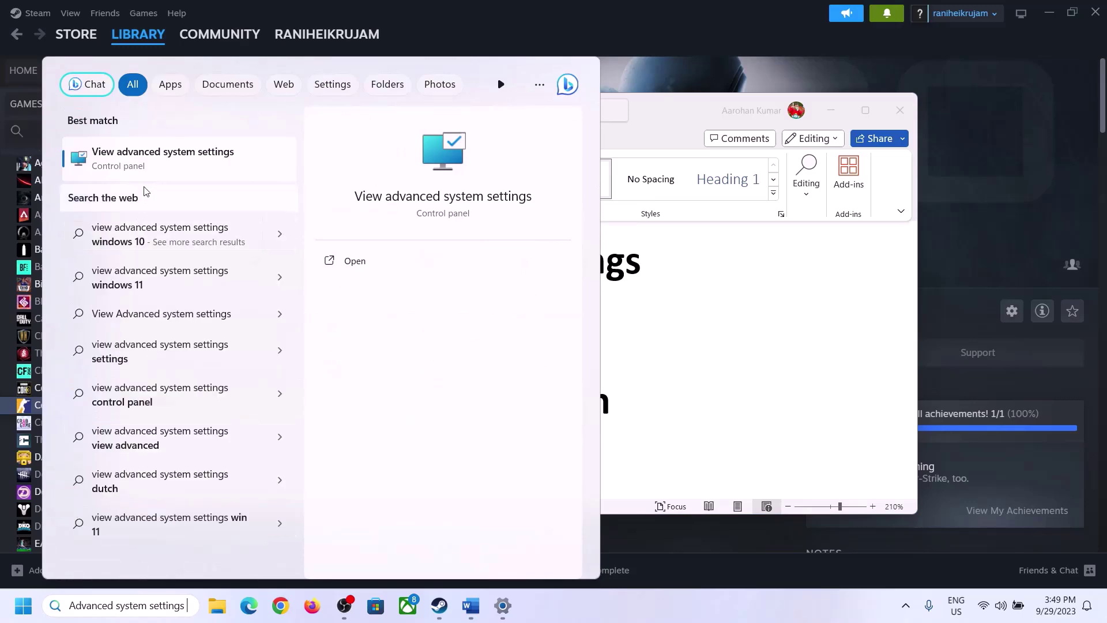
left_click(155, 168)
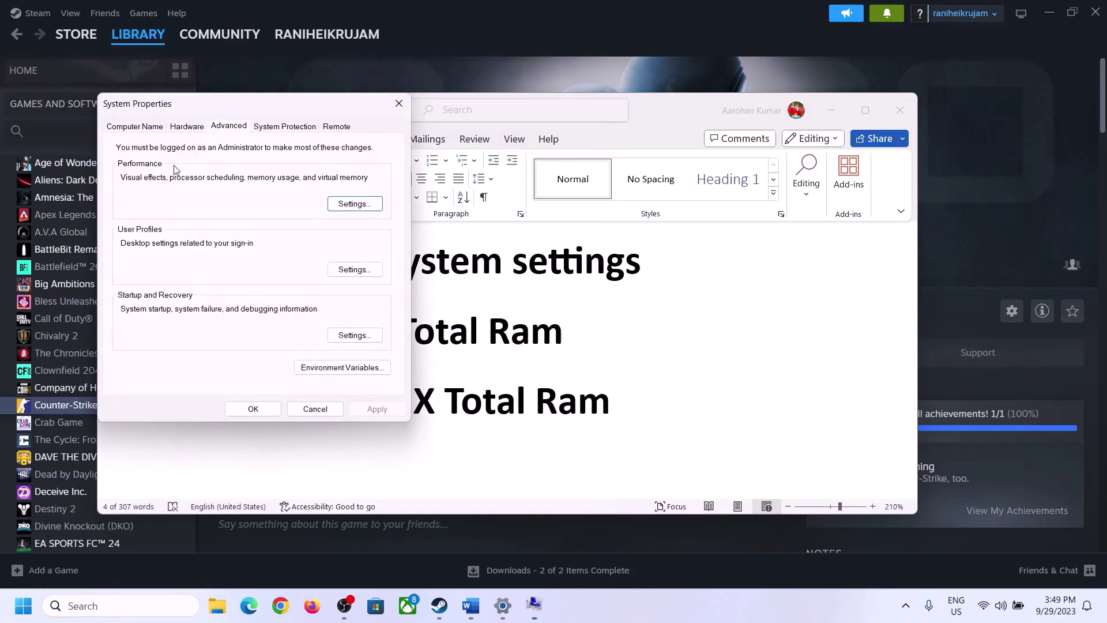
left_click_drag(231, 111, 491, 196)
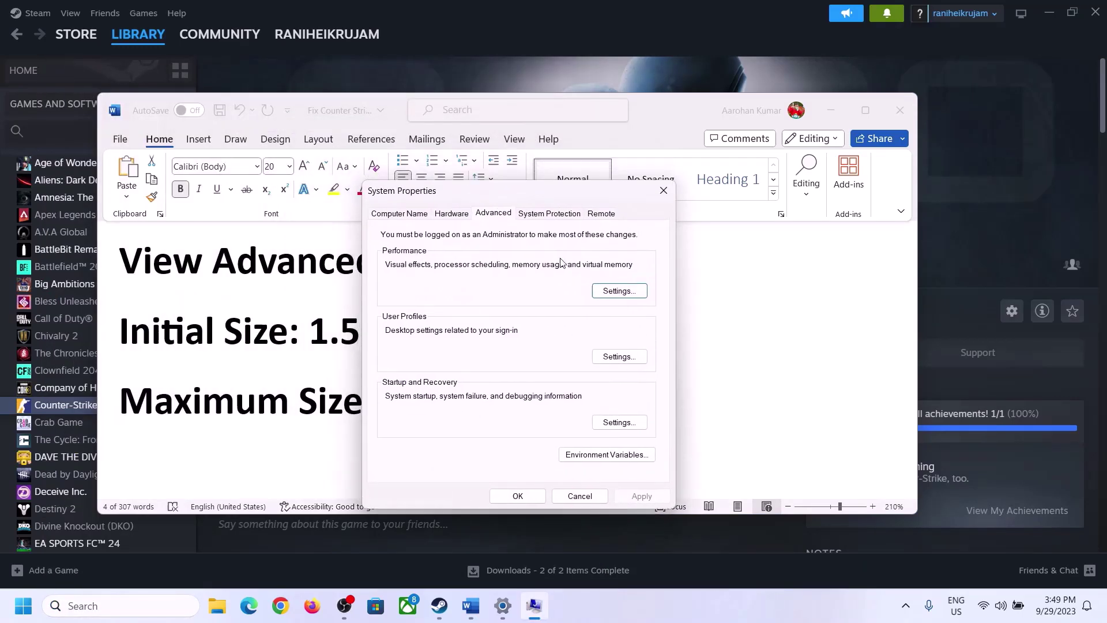
Step: Open the Virtual Memory settings from the advanced performance options
left_click(621, 292)
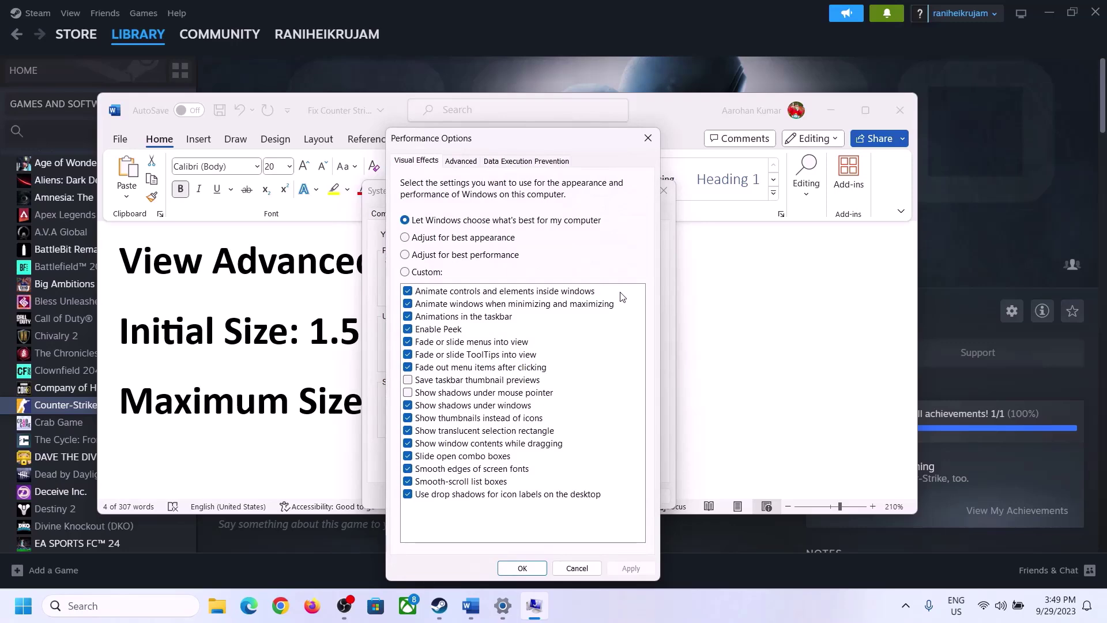
left_click(465, 163)
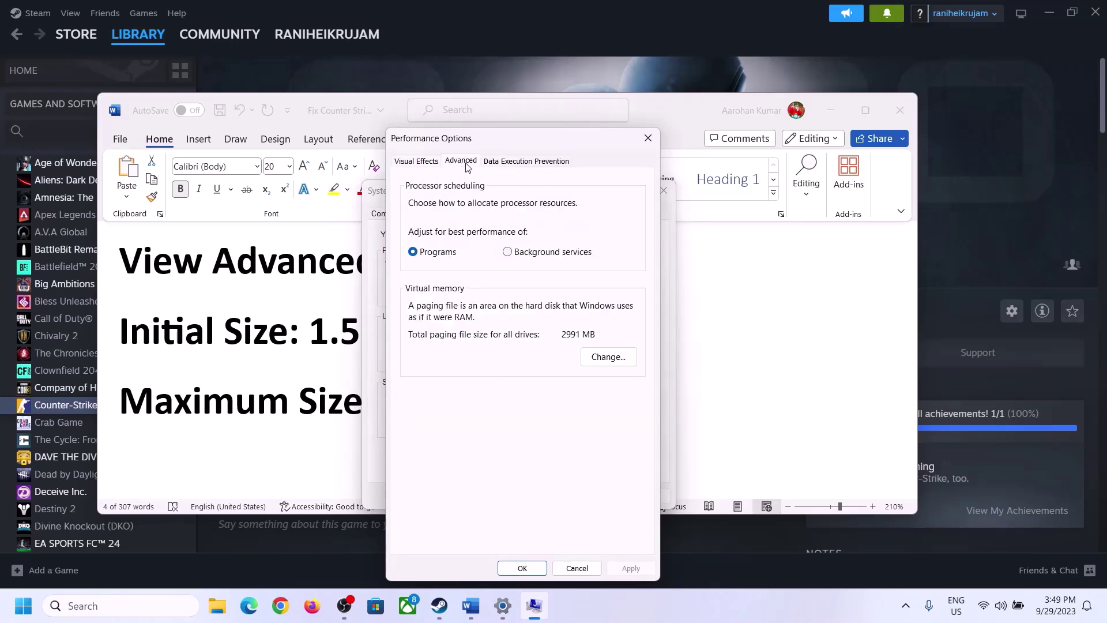
left_click(613, 359)
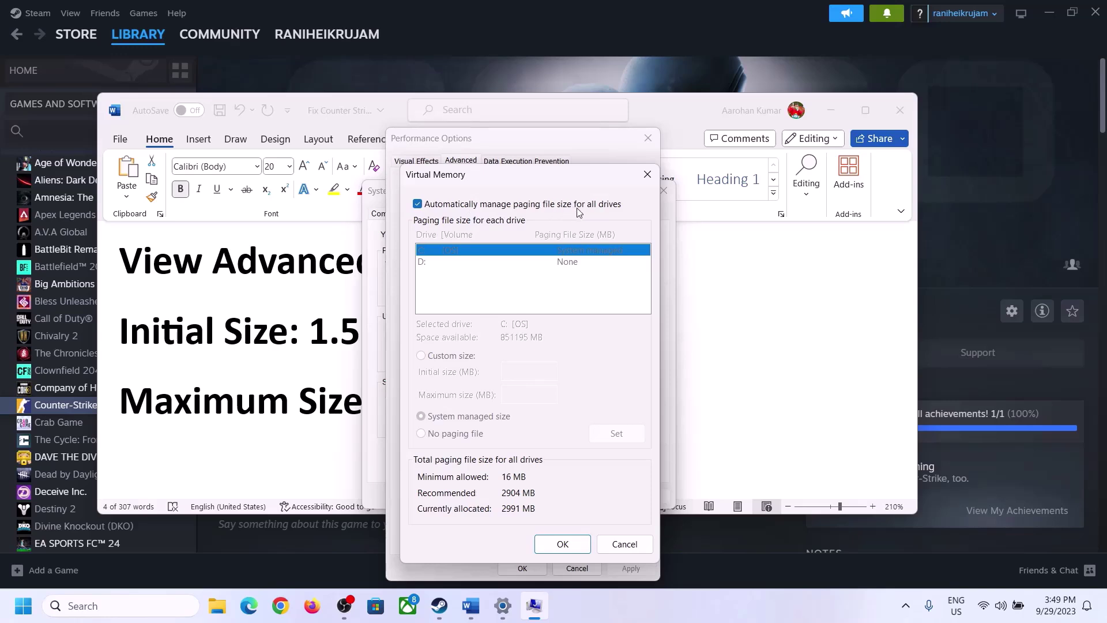
Step: Turn off automatic paging file management and choose Custom size for drive C:, ready for entering the initial size
left_click(418, 205)
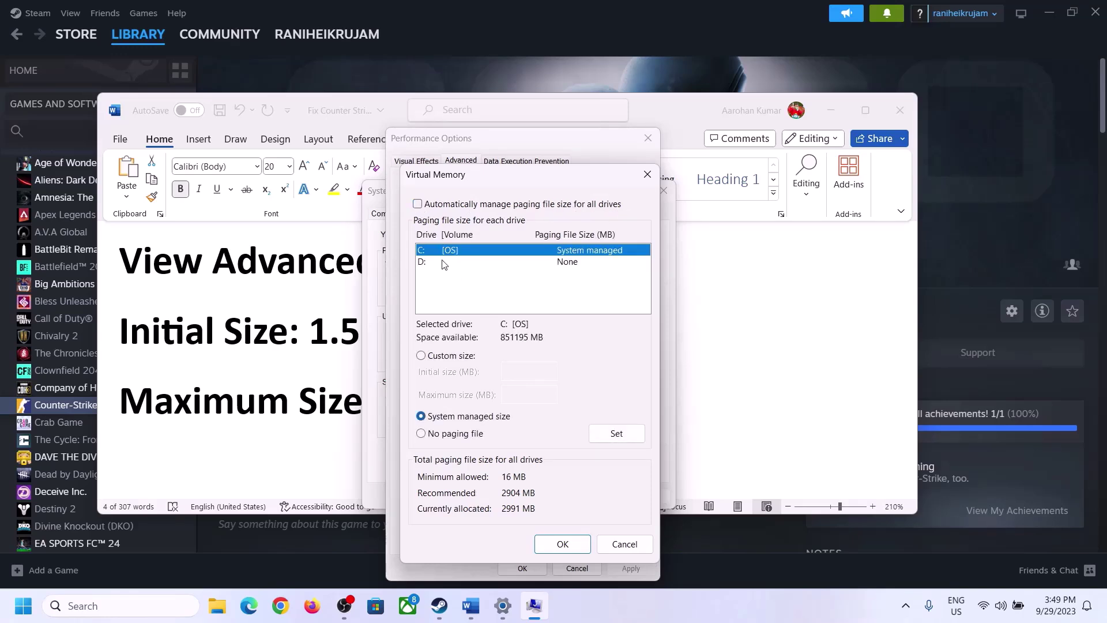
left_click(436, 250)
left_click(422, 356)
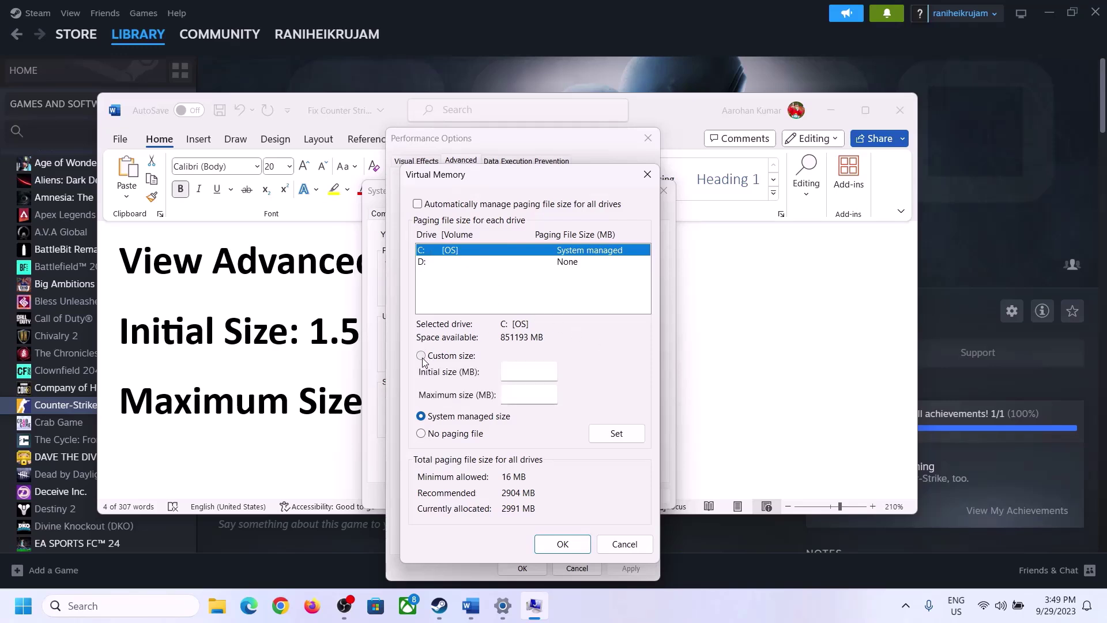
left_click(531, 372)
Step: Highlight "1.5 x Total Ram" in the Word document and look up the installed RAM on the System About page in Settings
left_click(306, 346)
left_click_drag(317, 332, 570, 343)
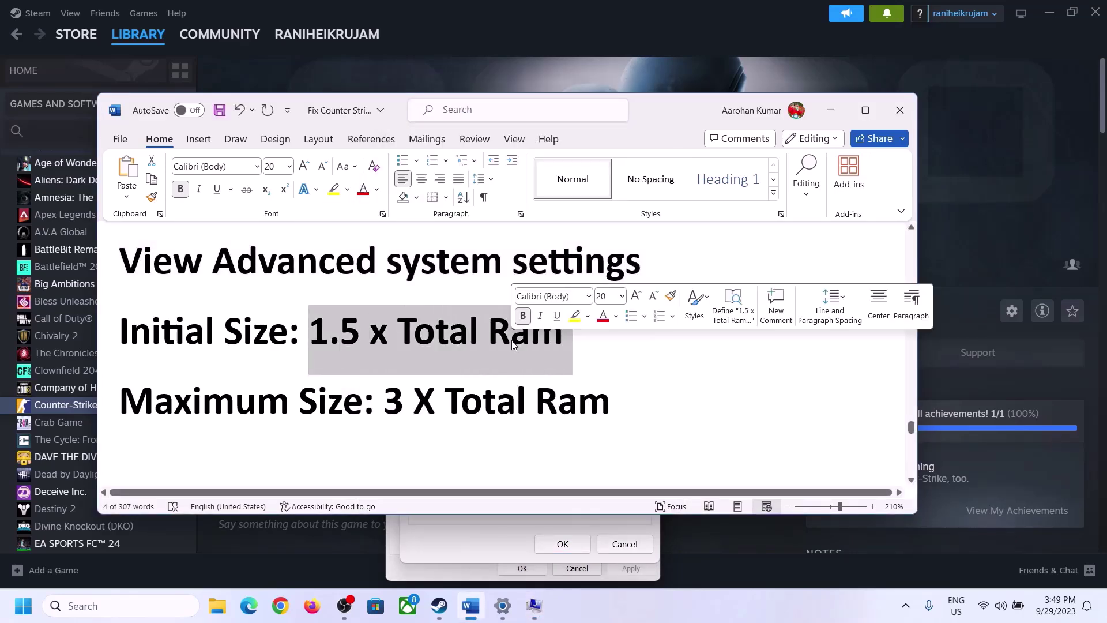
left_click(503, 607)
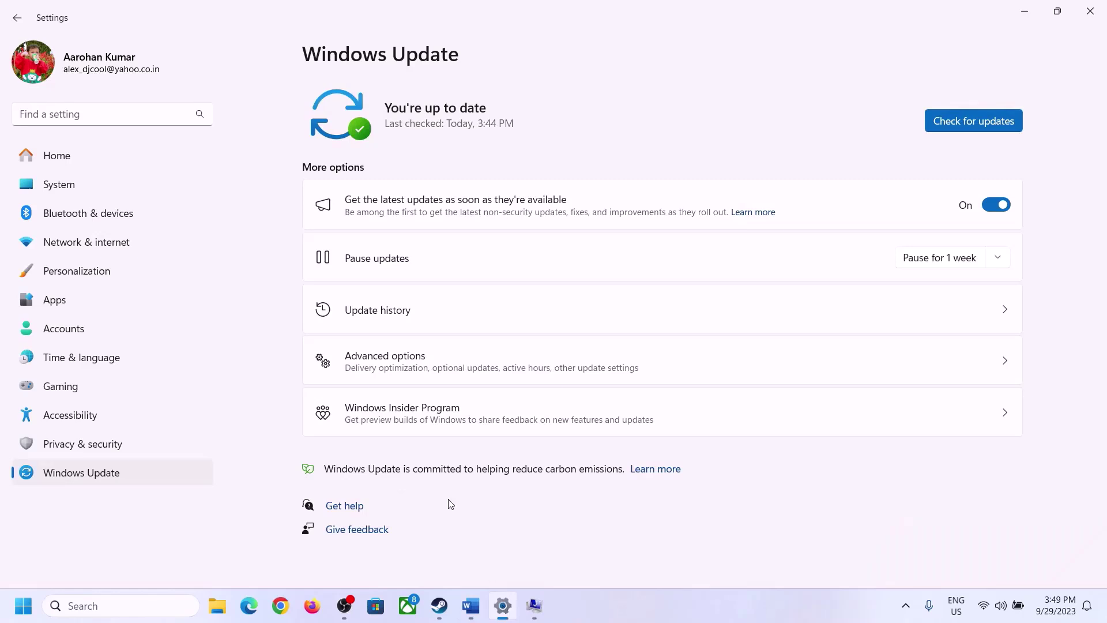
left_click(51, 186)
scroll(407, 410, "down", 4)
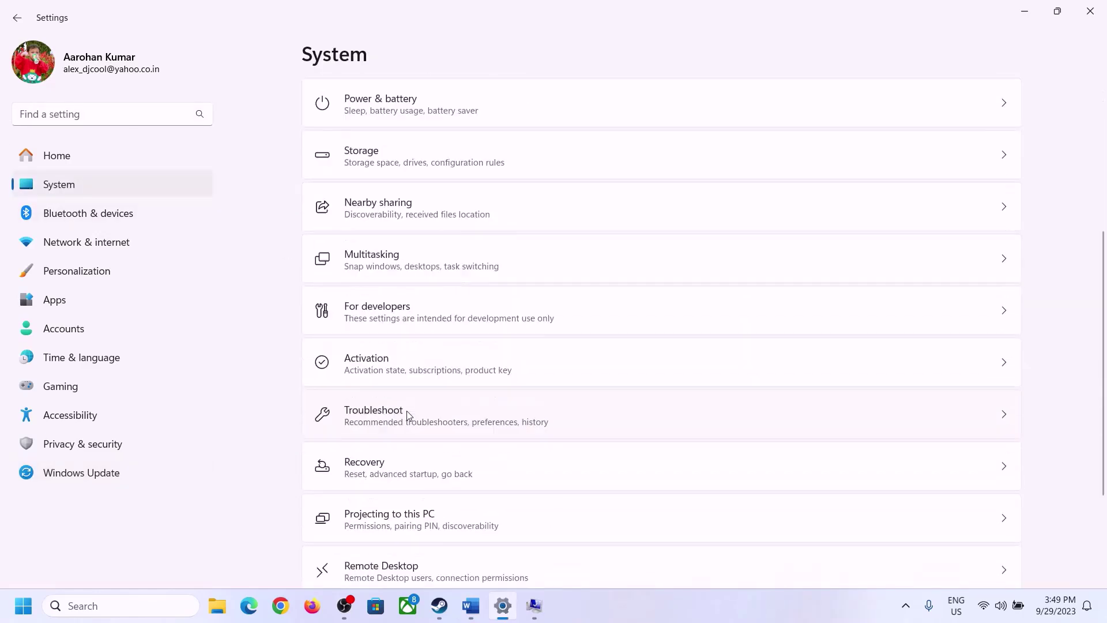
scroll(407, 410, "down", 3)
left_click(366, 545)
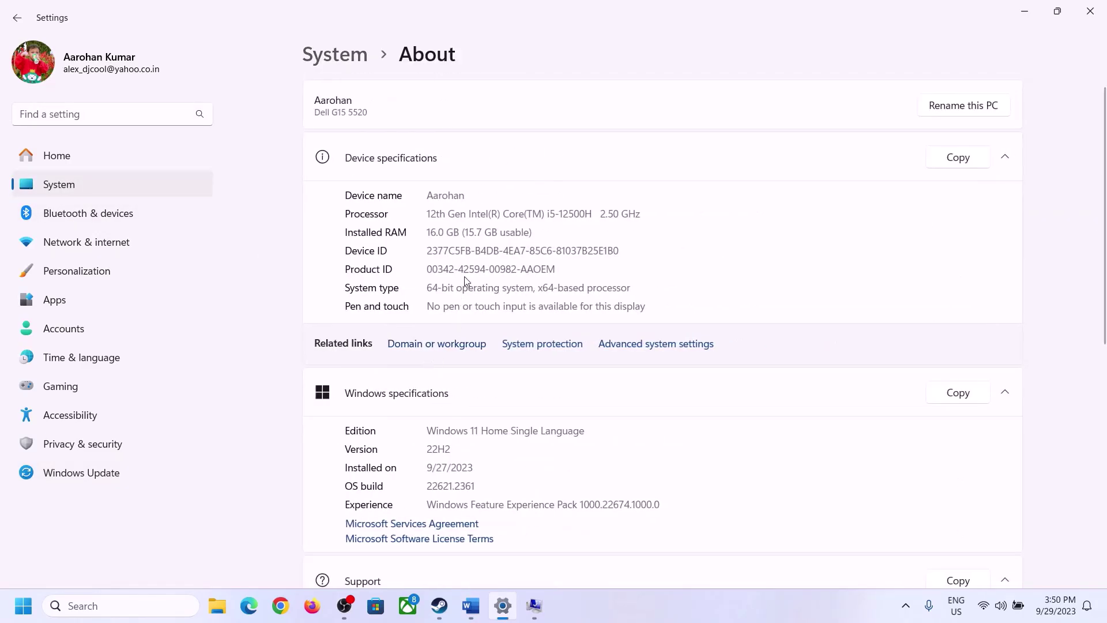
left_click_drag(438, 231, 426, 232)
left_click(435, 231)
left_click_drag(436, 230, 426, 232)
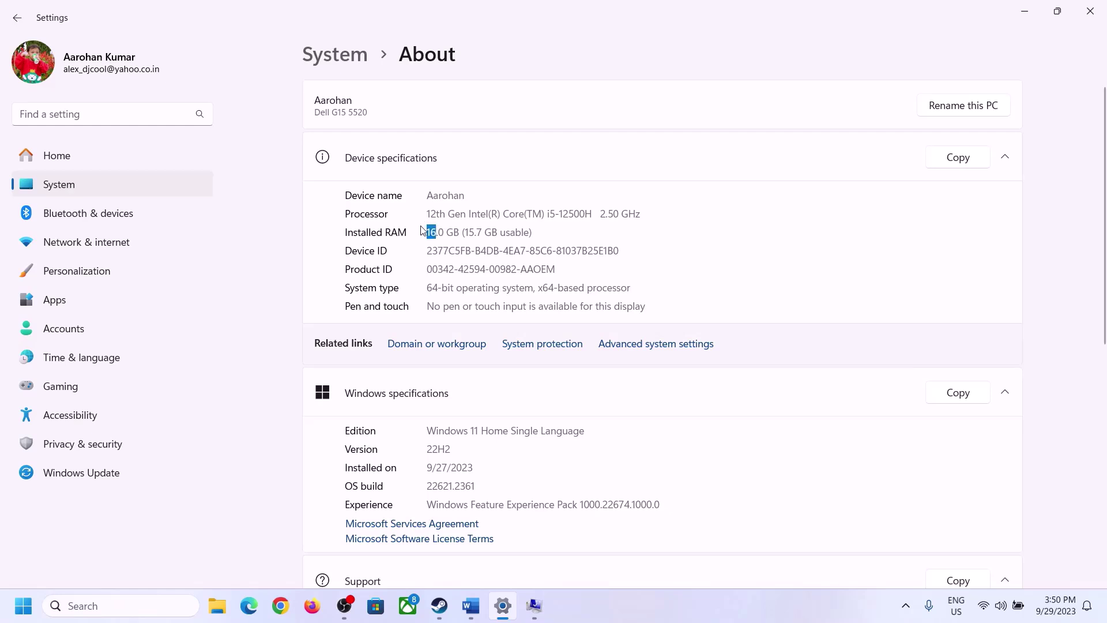
Step: Open Calculator by running calc, place it beside the Virtual Memory dialog, and recheck the Initial Size formula in the Word document
left_click(534, 605)
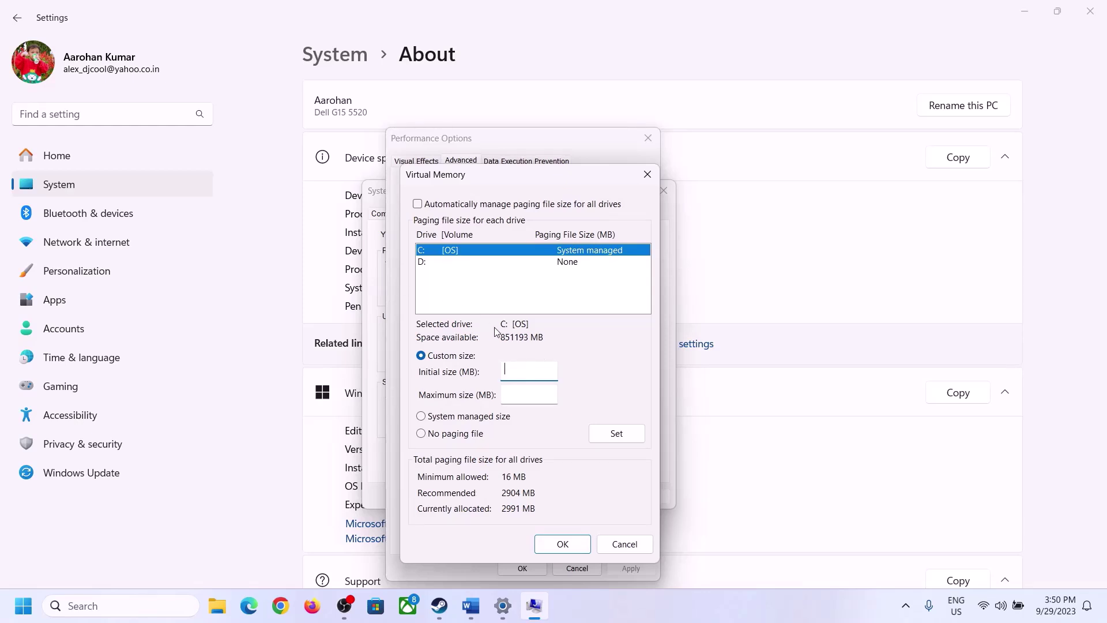
mouse_move(502, 605)
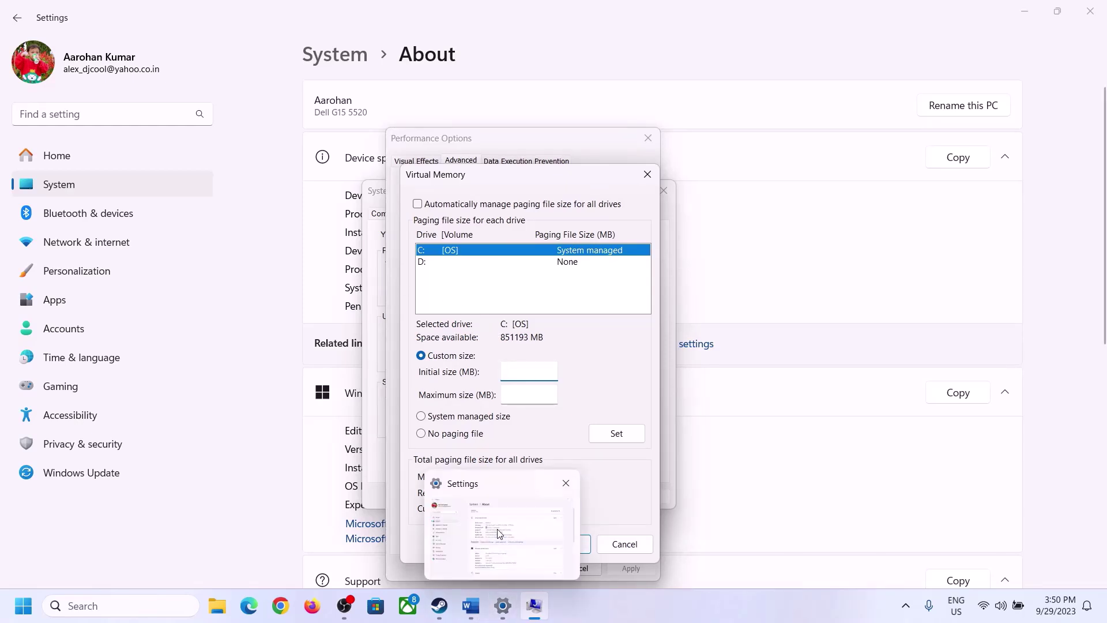
key("super+r")
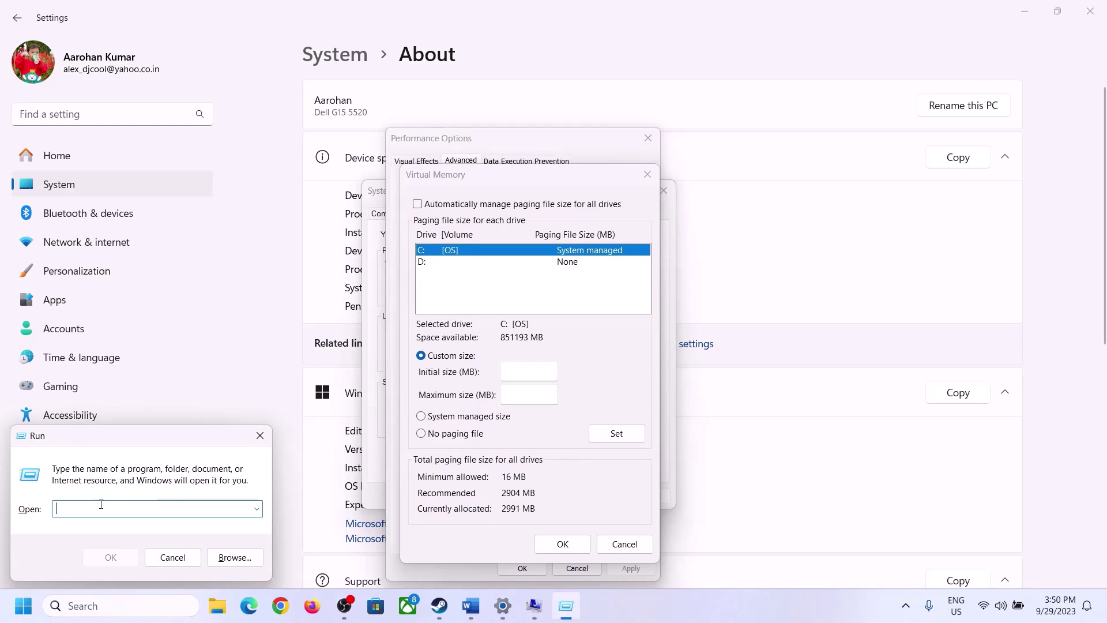
type("cal")
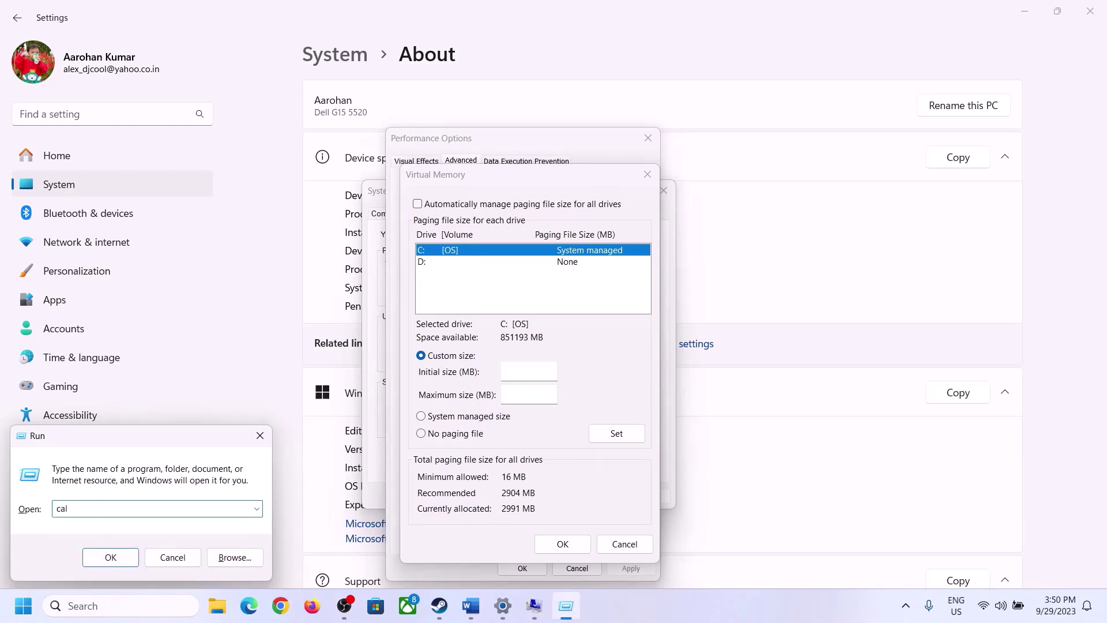
type("c")
left_click(107, 553)
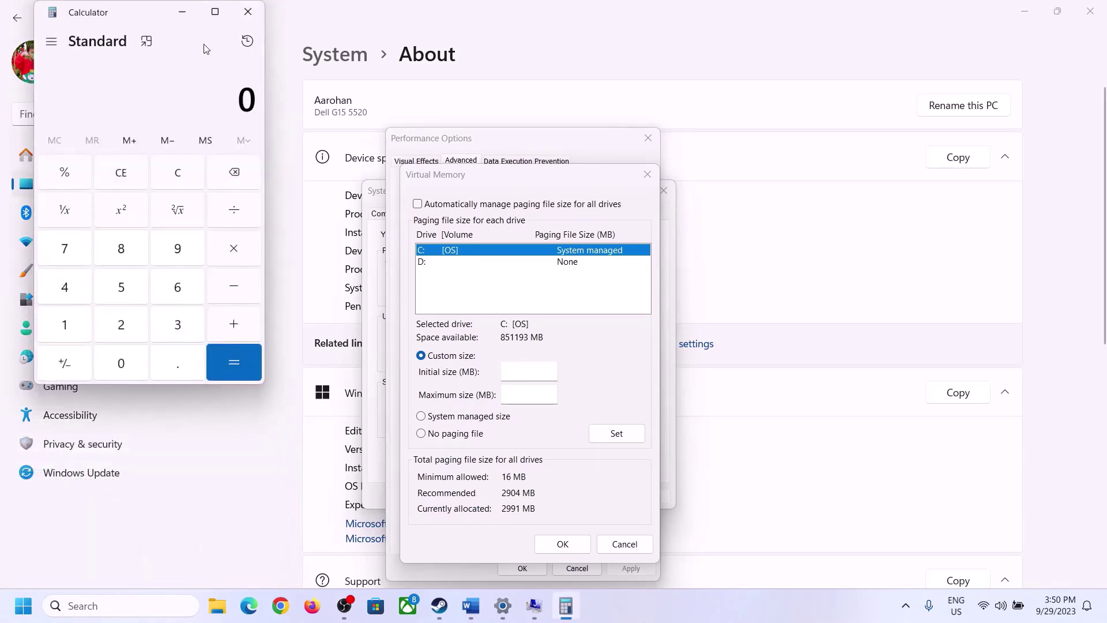
left_click_drag(137, 20, 806, 189)
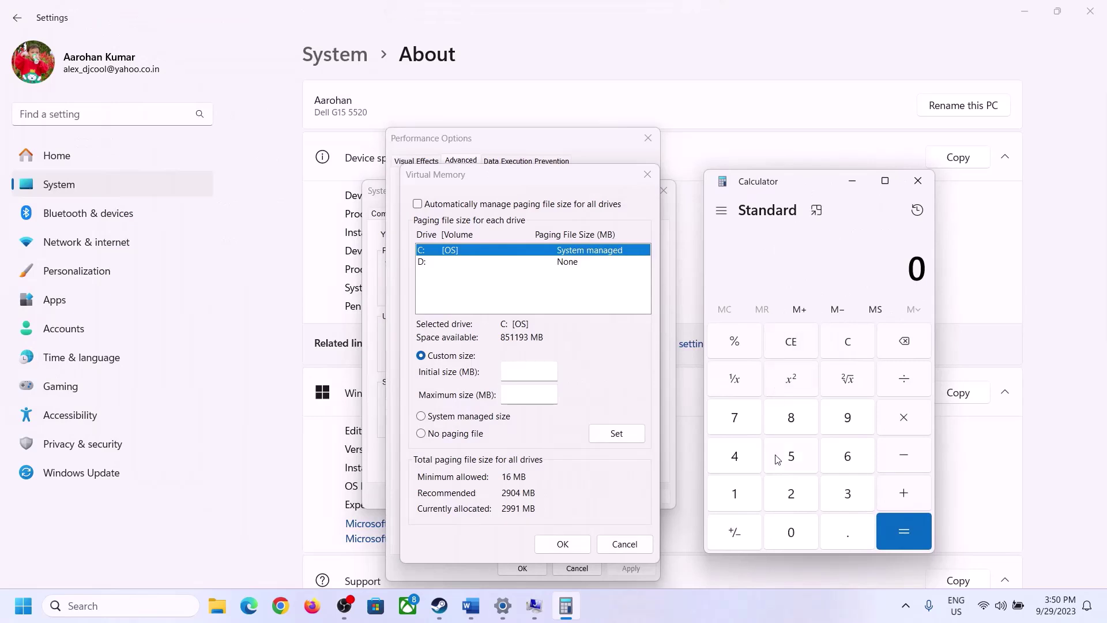
left_click(471, 606)
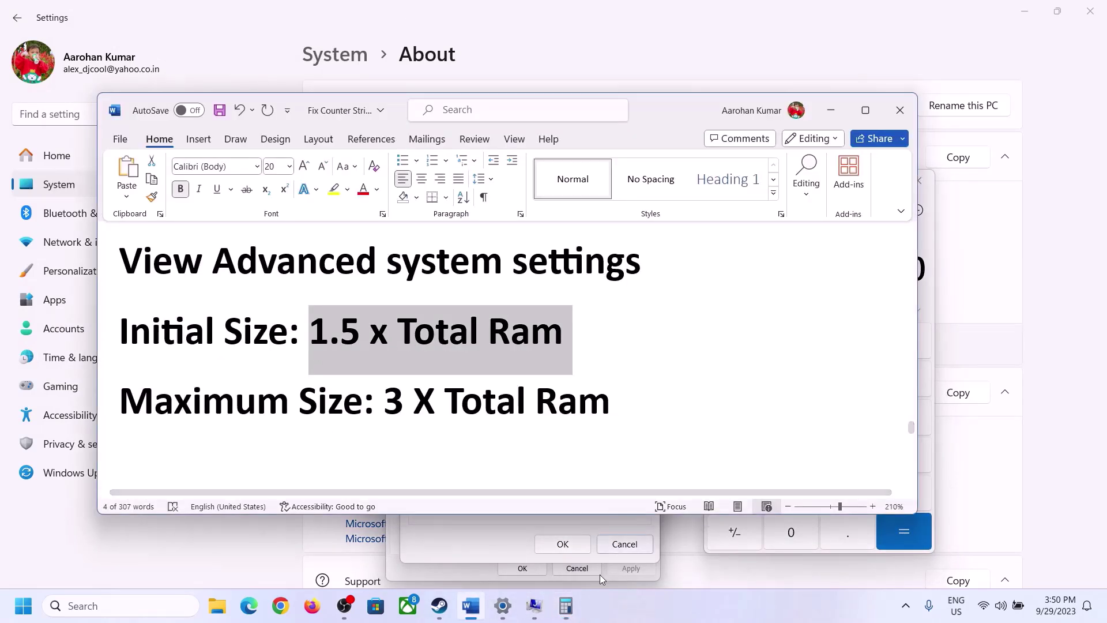
left_click(566, 605)
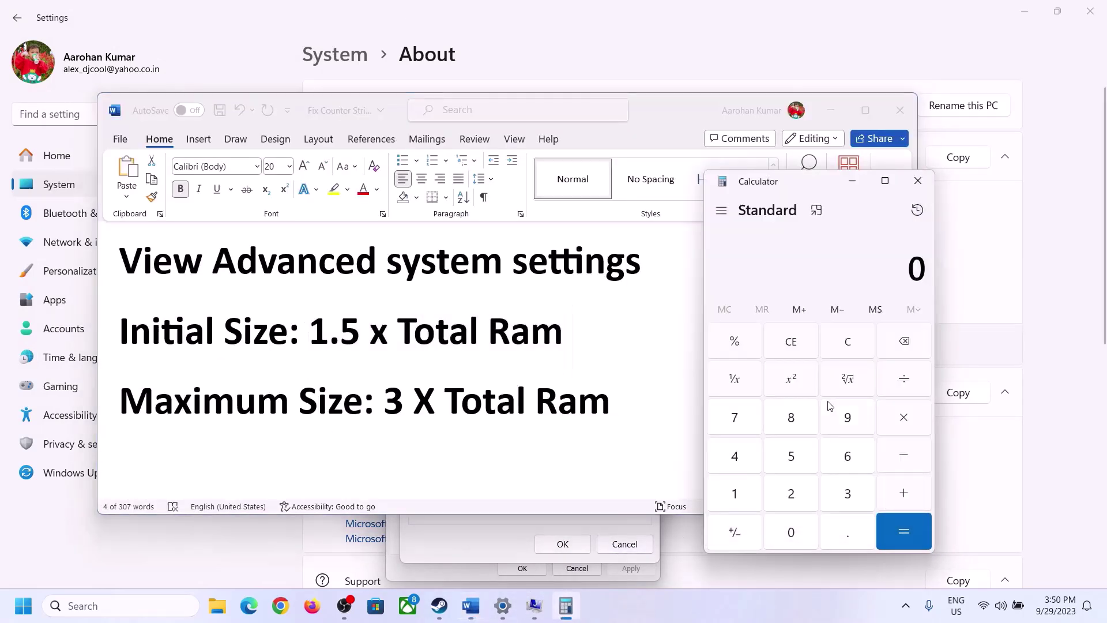
left_click(736, 496)
left_click(844, 463)
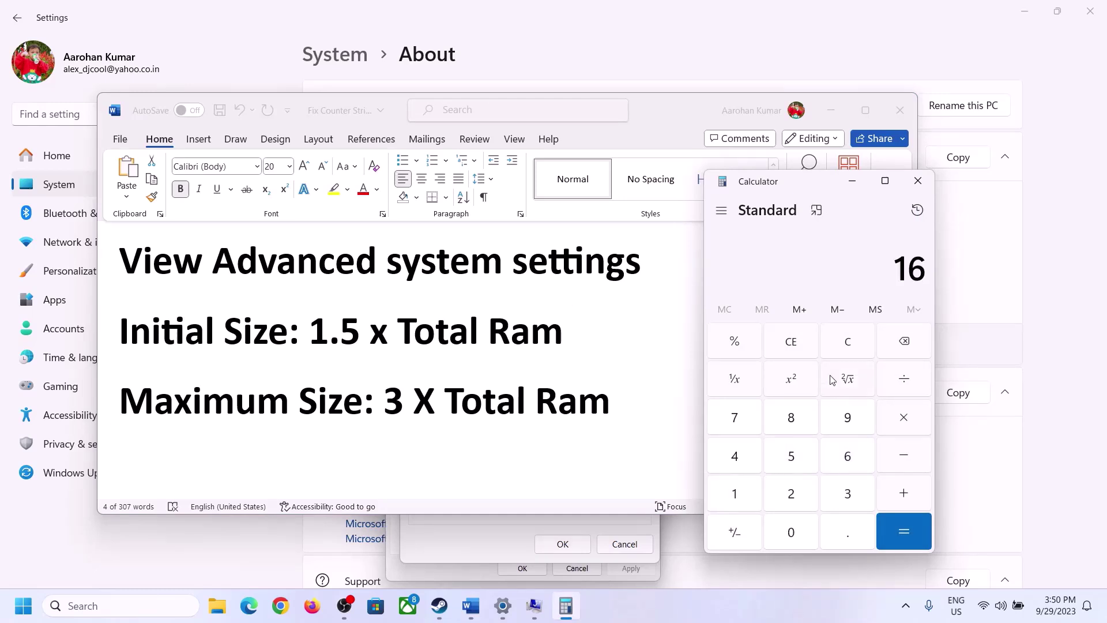
left_click(850, 352)
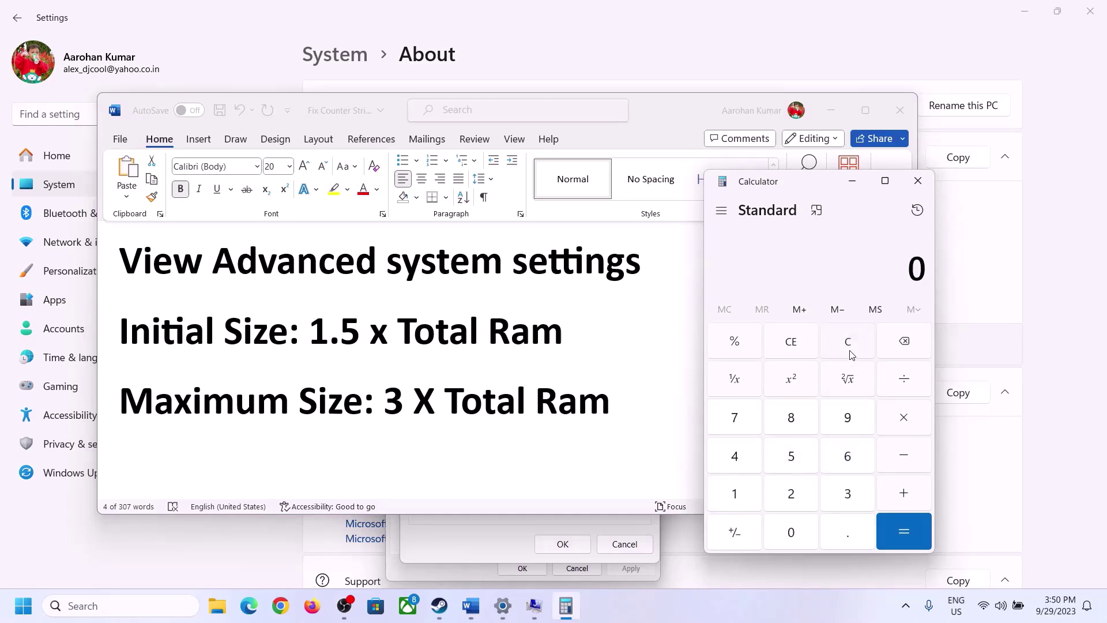
Step: Convert the installed RAM to megabytes in Calculator by computing 16 × 1024
left_click(742, 495)
left_click(828, 463)
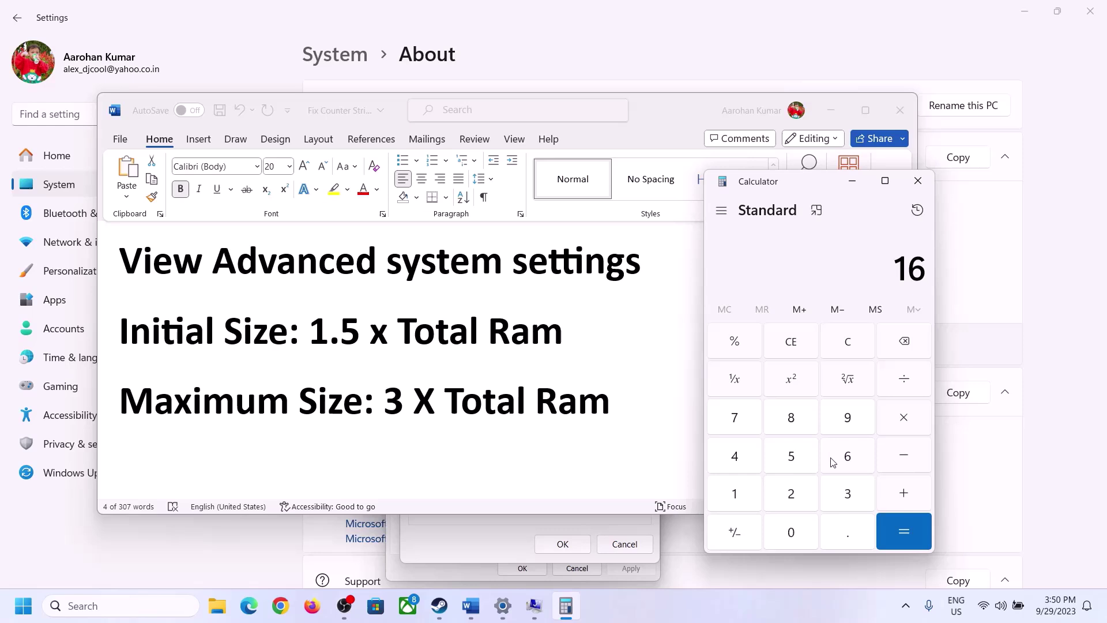
left_click(904, 424)
left_click(734, 500)
left_click(791, 531)
left_click(792, 496)
left_click(743, 464)
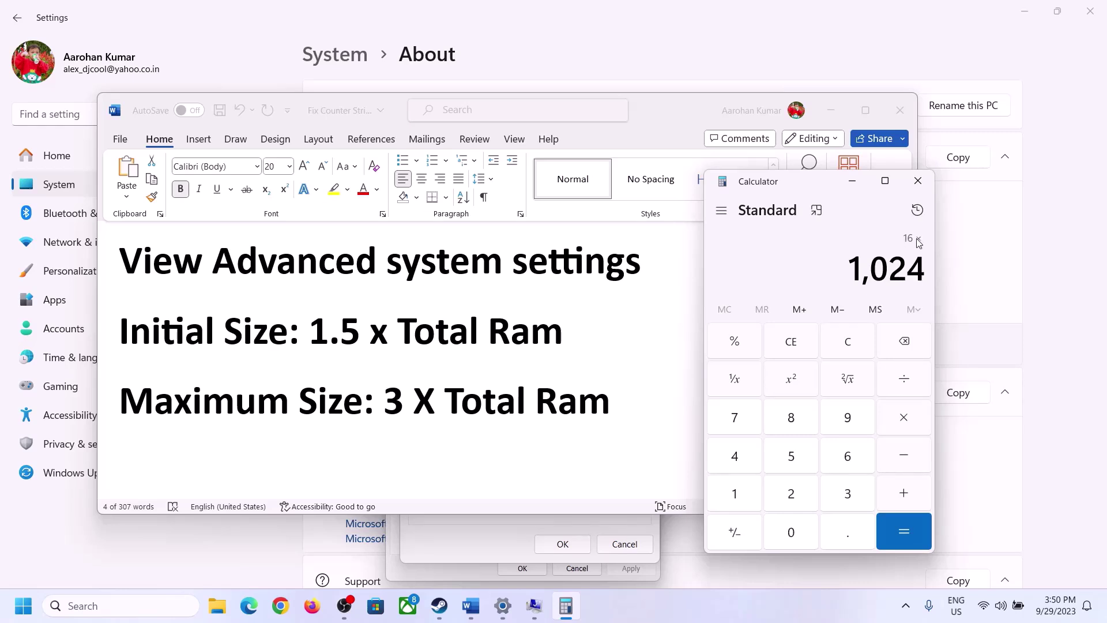
left_click(903, 532)
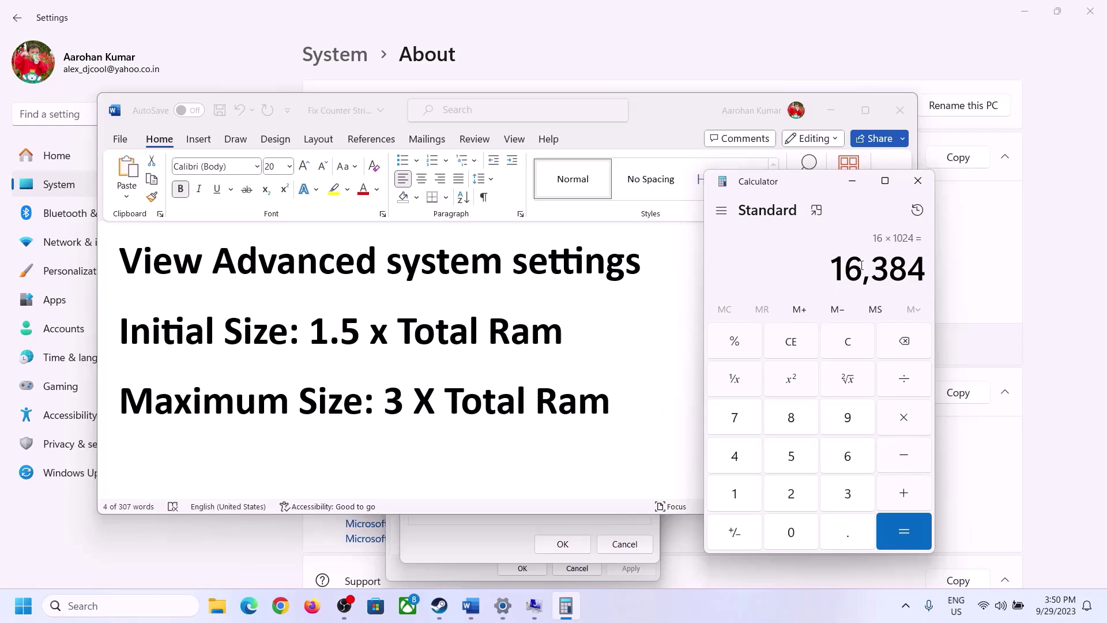
Step: Multiply the RAM in megabytes by 1.5 in Calculator to get the initial paging file size
left_click(904, 419)
left_click(748, 497)
left_click(846, 533)
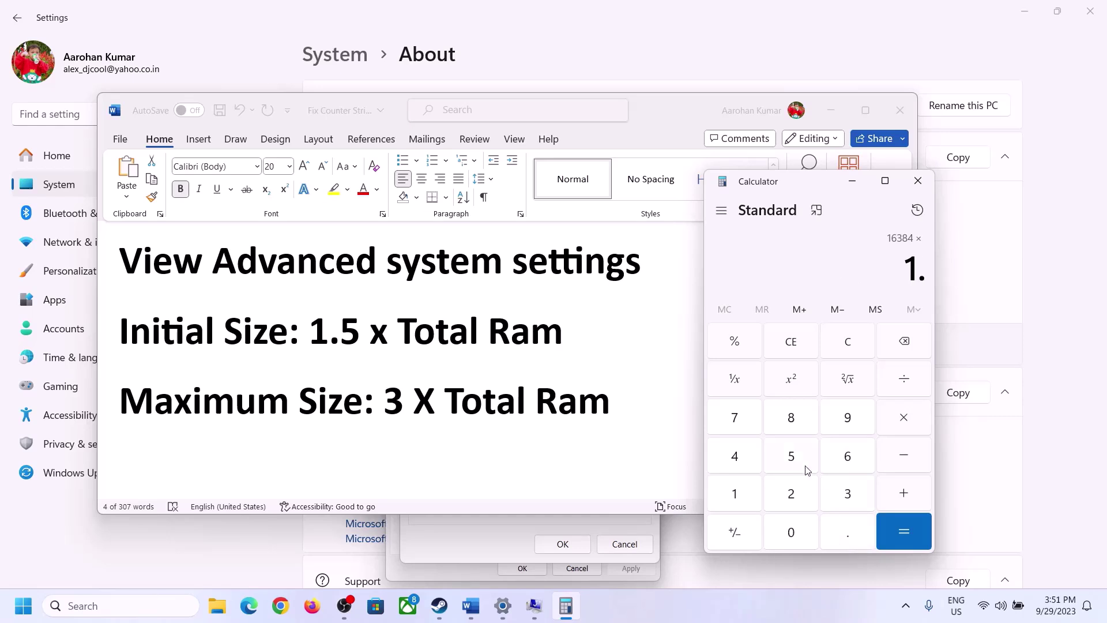
left_click(805, 468)
left_click(903, 526)
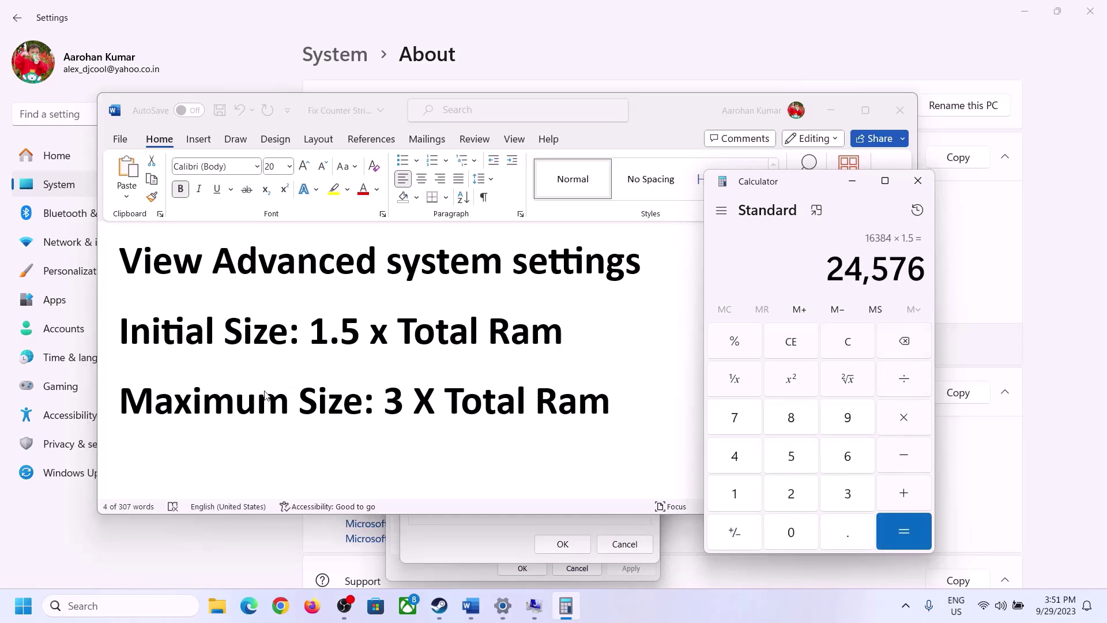
Step: Set the initial size for drive C: to 24576 MB in the Virtual Memory dialog and go to the maximum size
left_click(489, 537)
type("24")
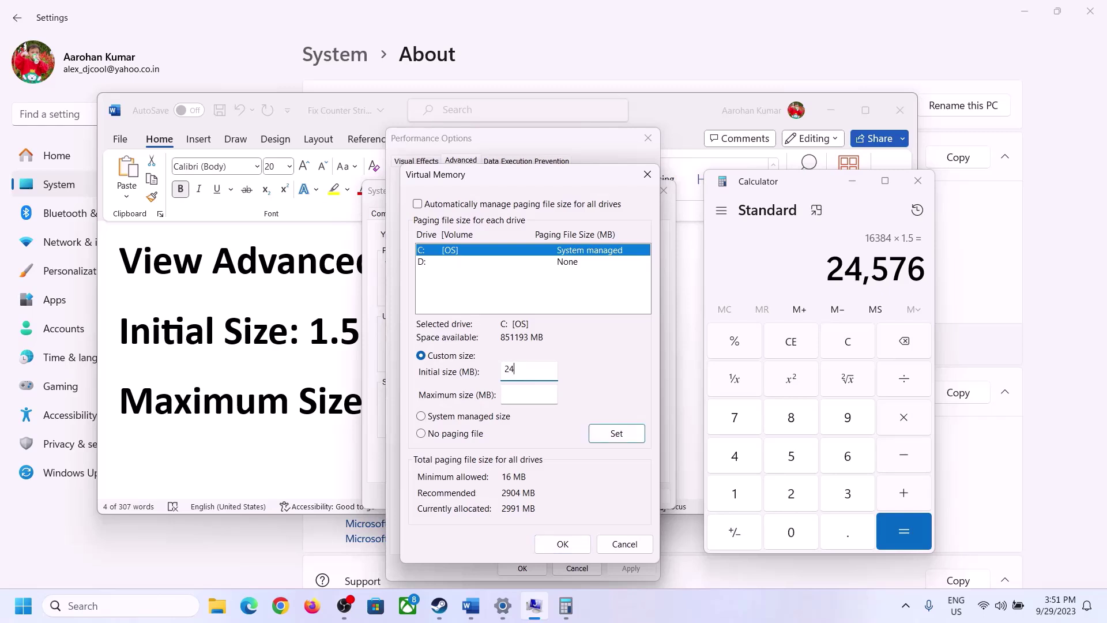
type("576")
left_click(554, 395)
Step: Clear the finished calculation in Calculator and recheck the installed RAM on the About page in Settings
key("alt+Tab")
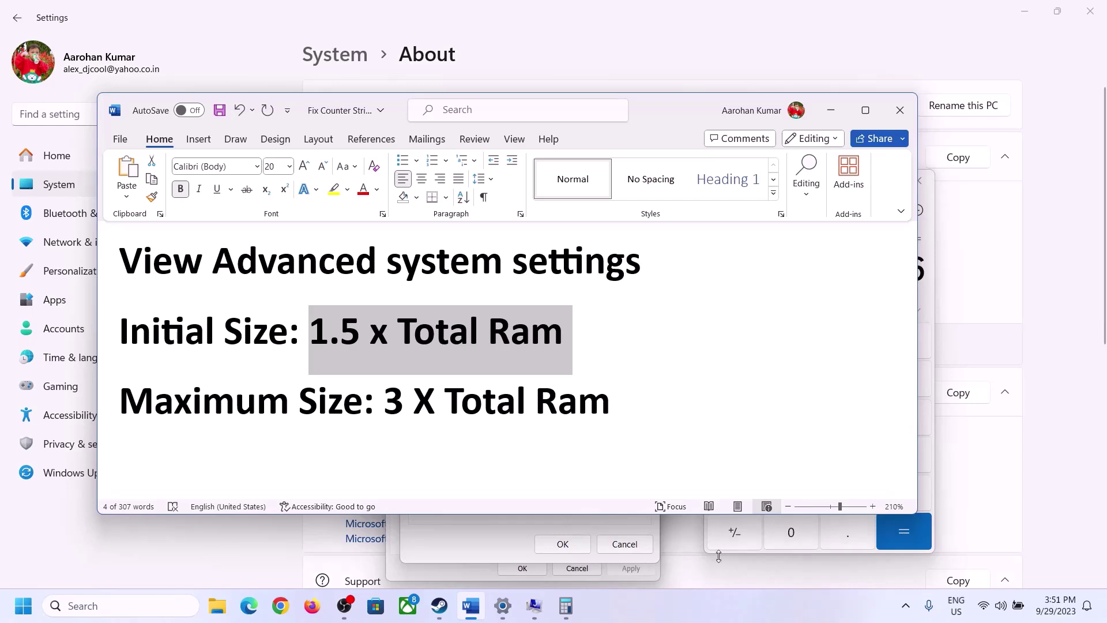
left_click(930, 299)
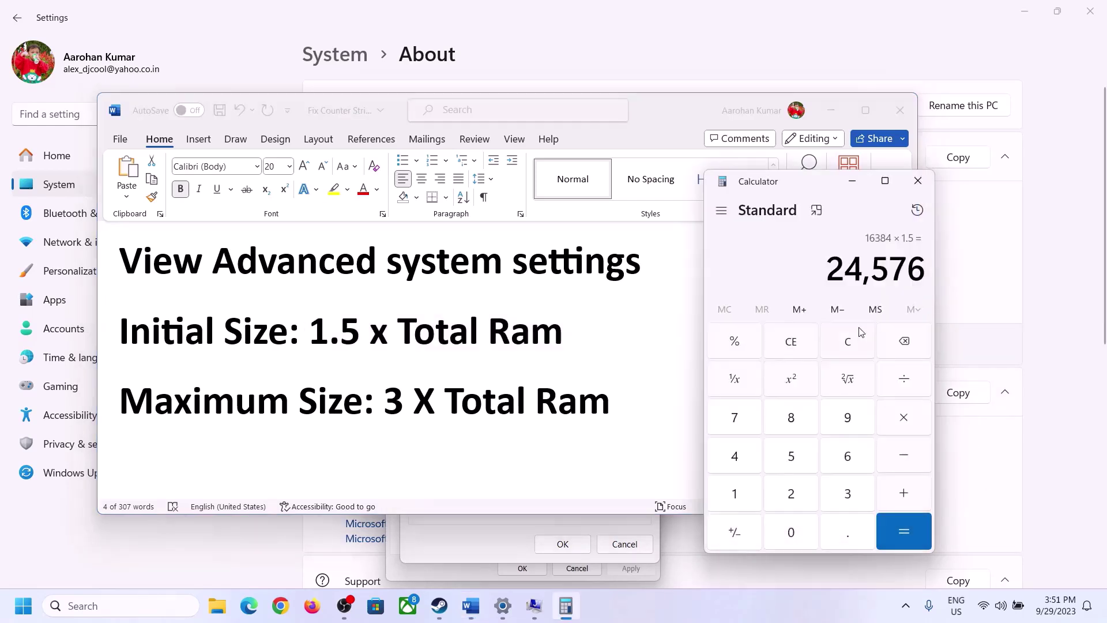
left_click(859, 341)
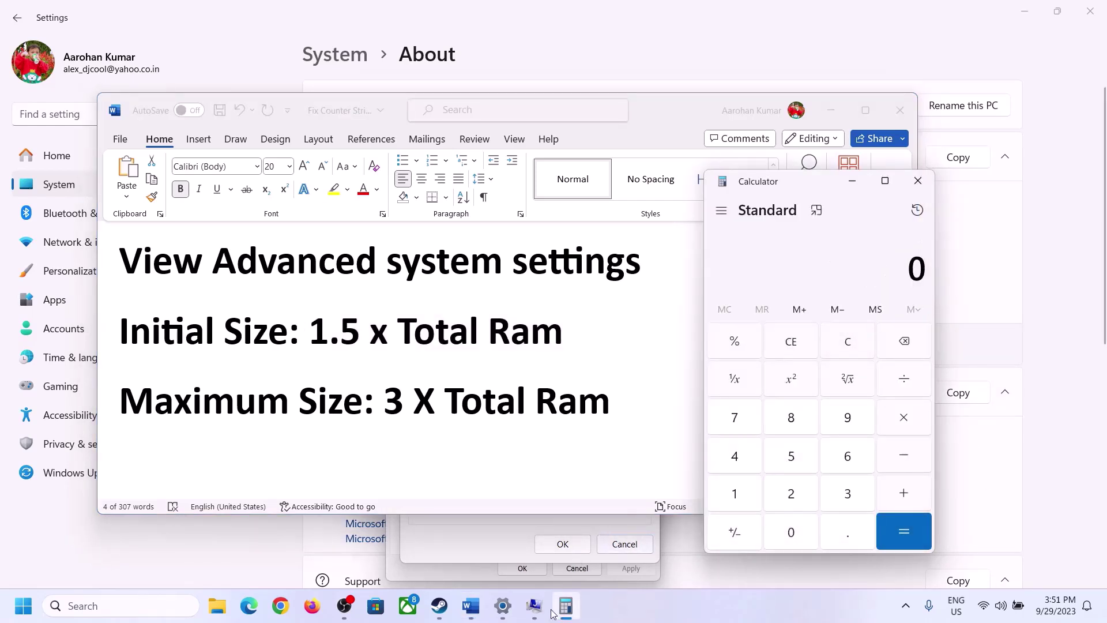
left_click(503, 605)
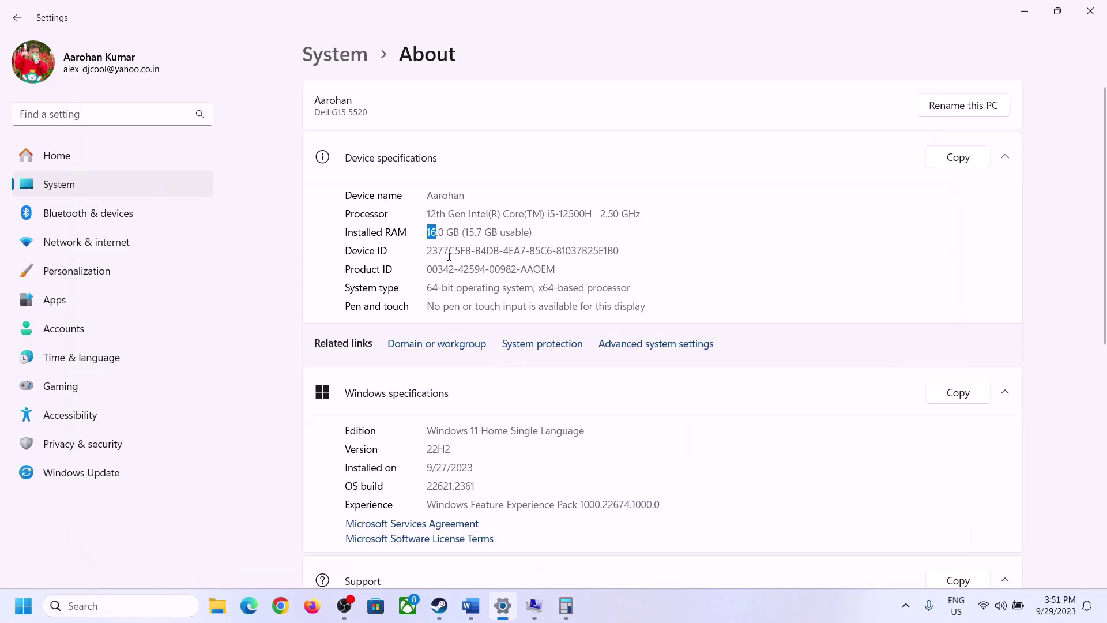
left_click(566, 606)
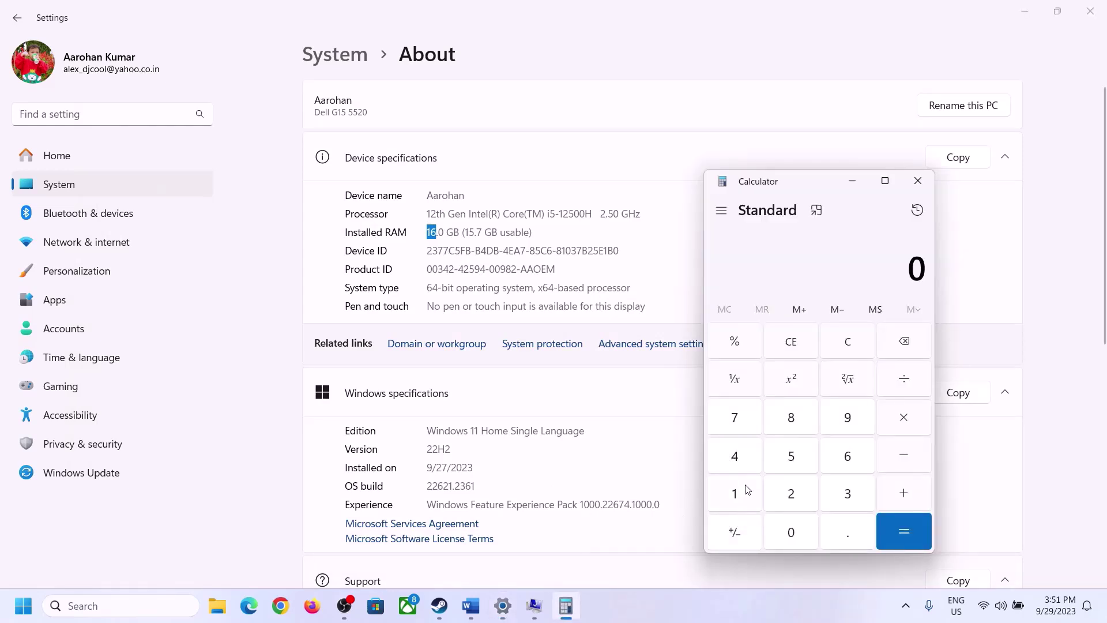
Step: Compute 16 × 1024 in Calculator again as the base for the maximum size
left_click(748, 490)
left_click(845, 458)
left_click(899, 419)
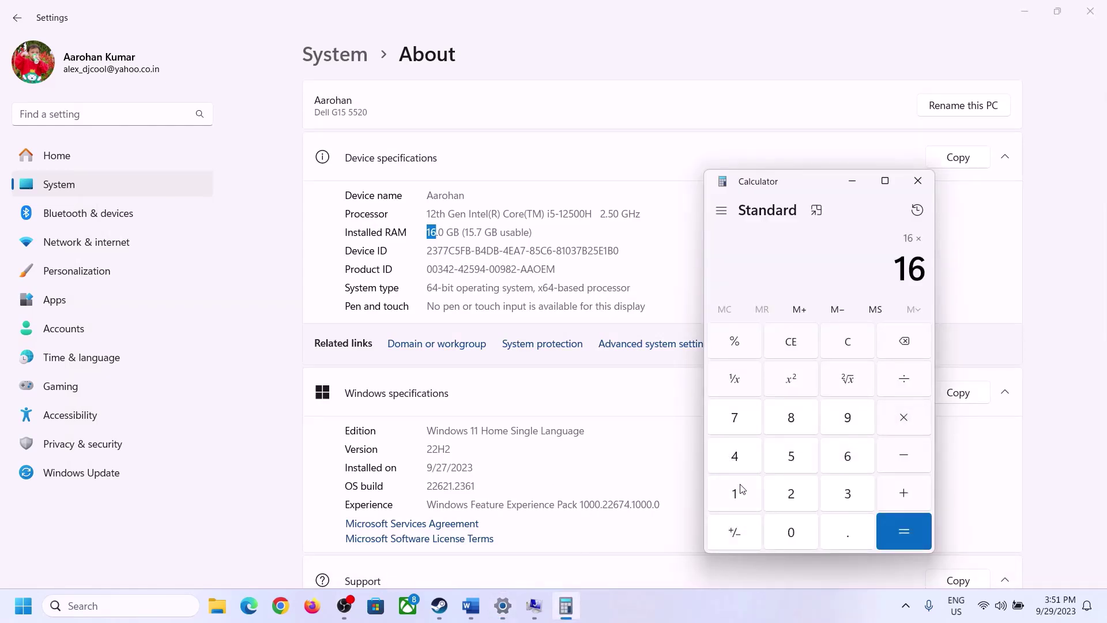
left_click(742, 490)
left_click(788, 528)
left_click(793, 492)
left_click(736, 456)
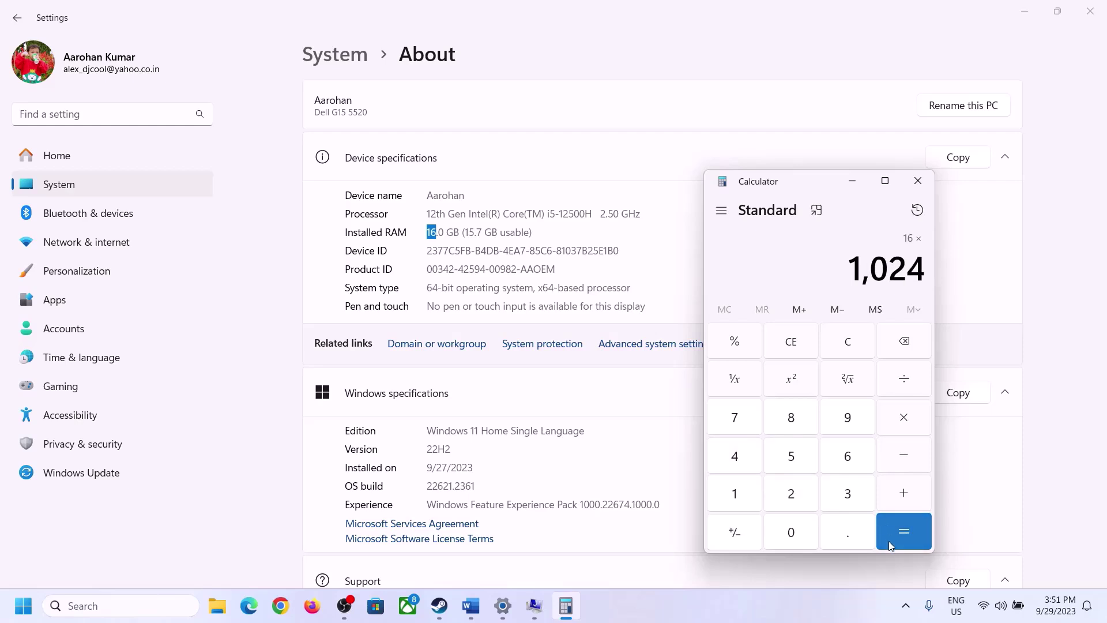
left_click(891, 546)
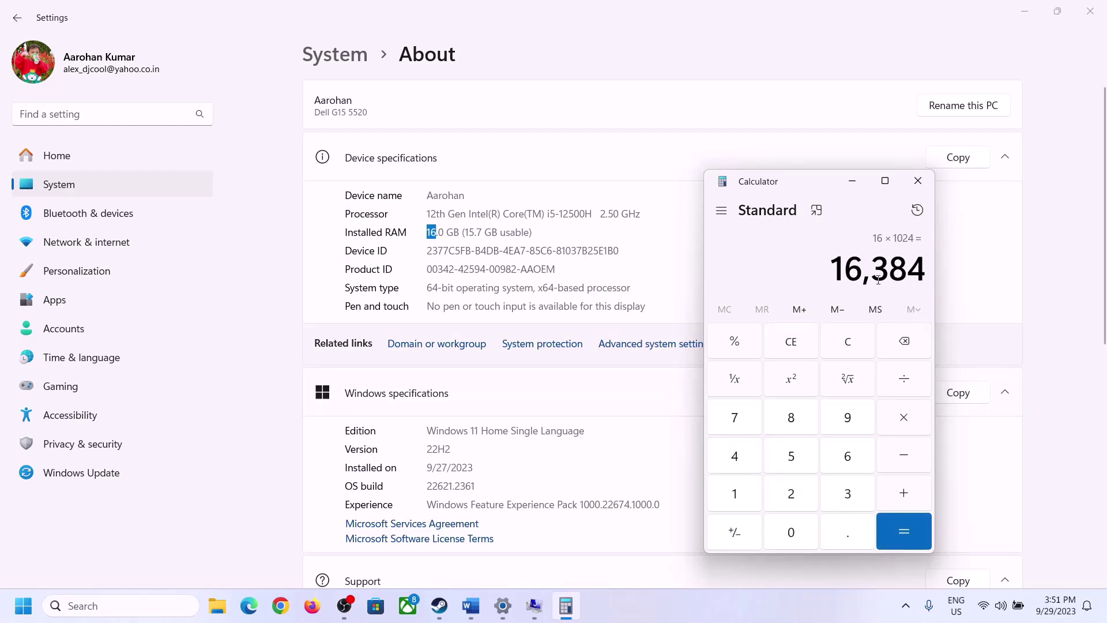
Step: Check the Maximum Size formula in the Word document, multiply the RAM in megabytes by 3, and return to the Virtual Memory dialog
left_click(471, 604)
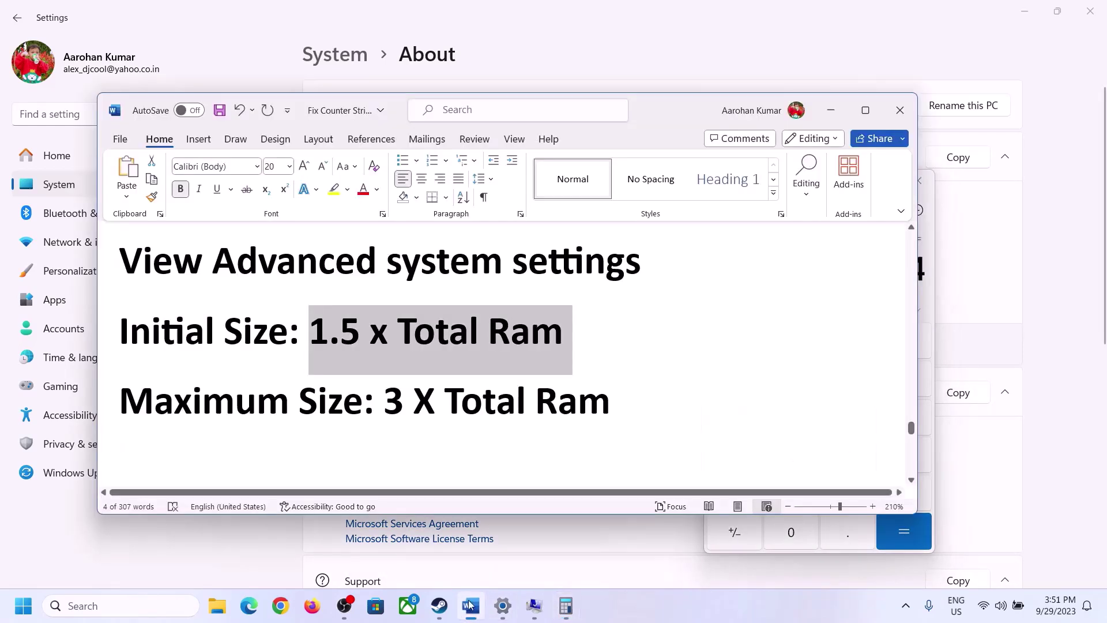
left_click(566, 606)
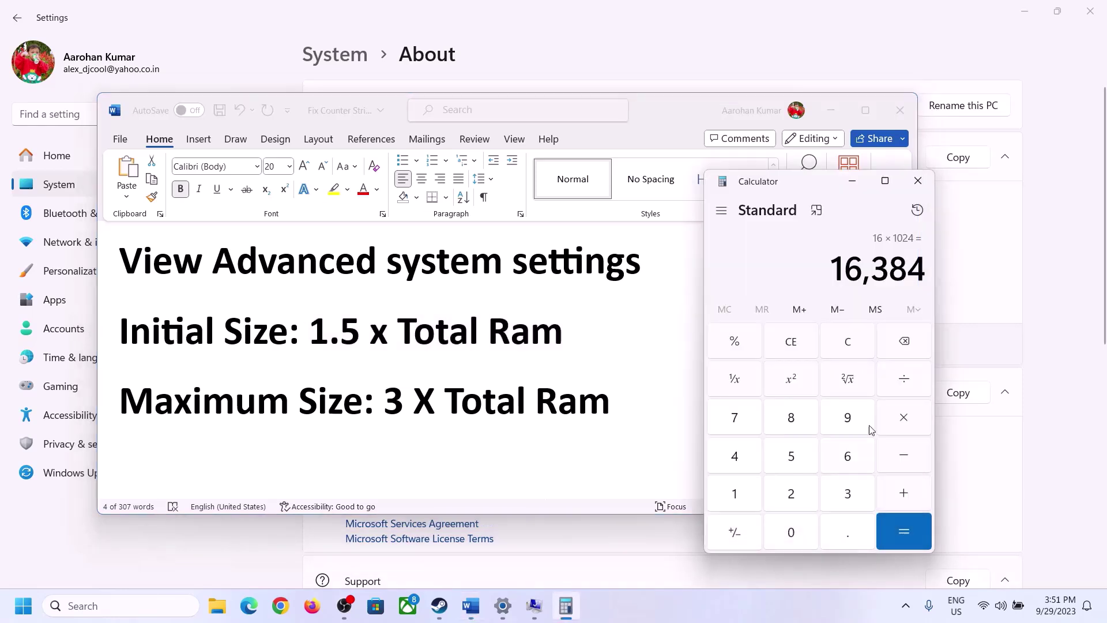
left_click(904, 418)
left_click(834, 497)
left_click(912, 530)
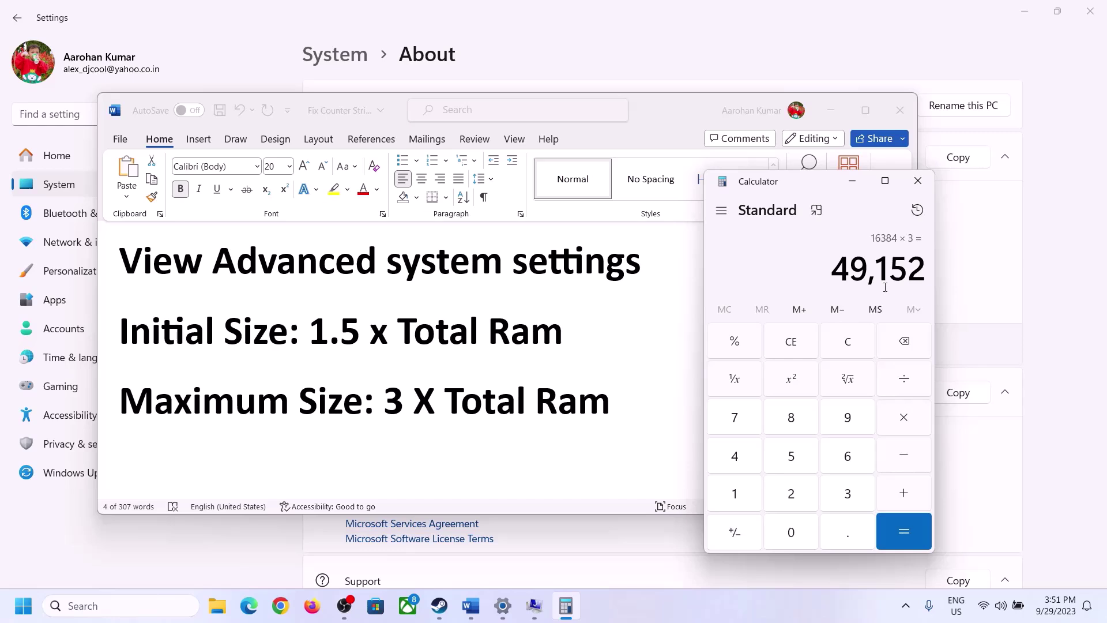
left_click(534, 608)
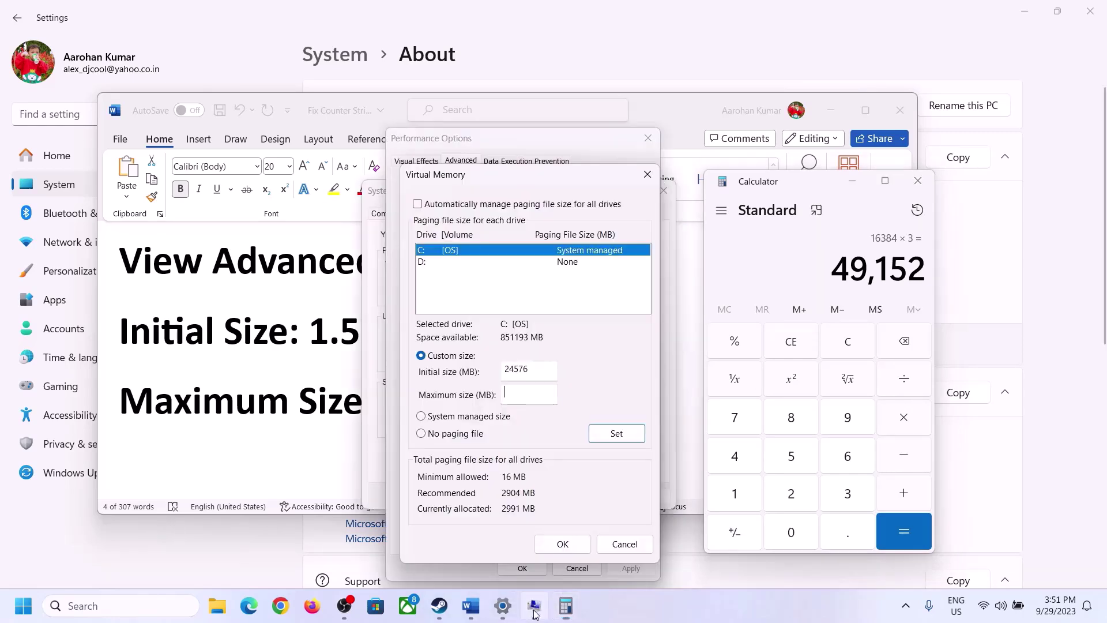
Step: Set the maximum size for drive C: to 49152 MB and apply the custom paging file size
type("49152")
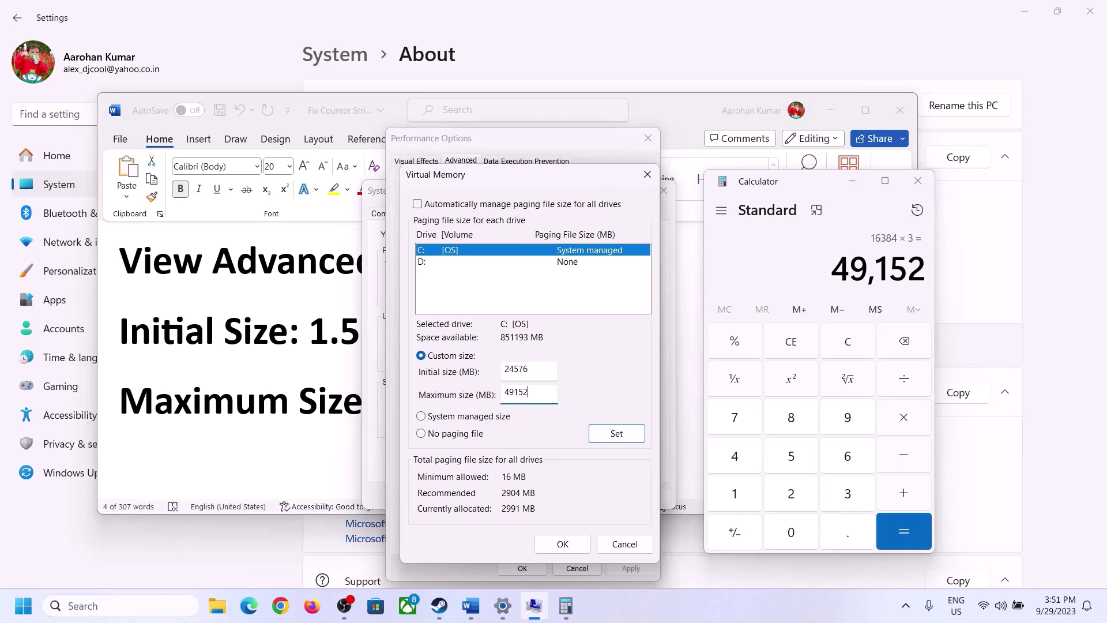
left_click(616, 436)
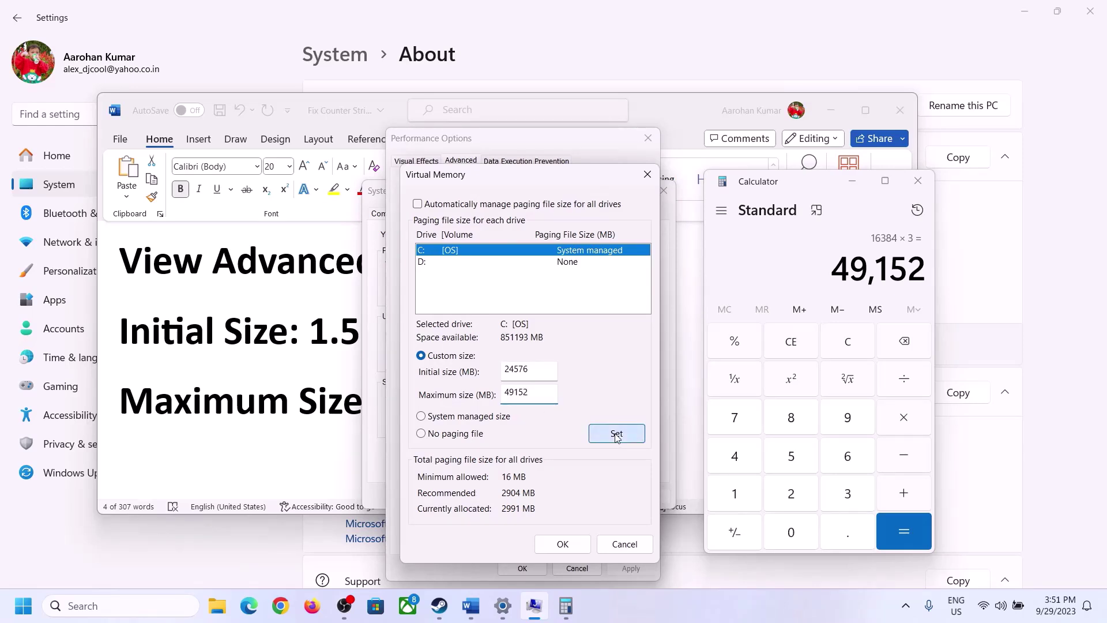
left_click(564, 543)
left_click(686, 356)
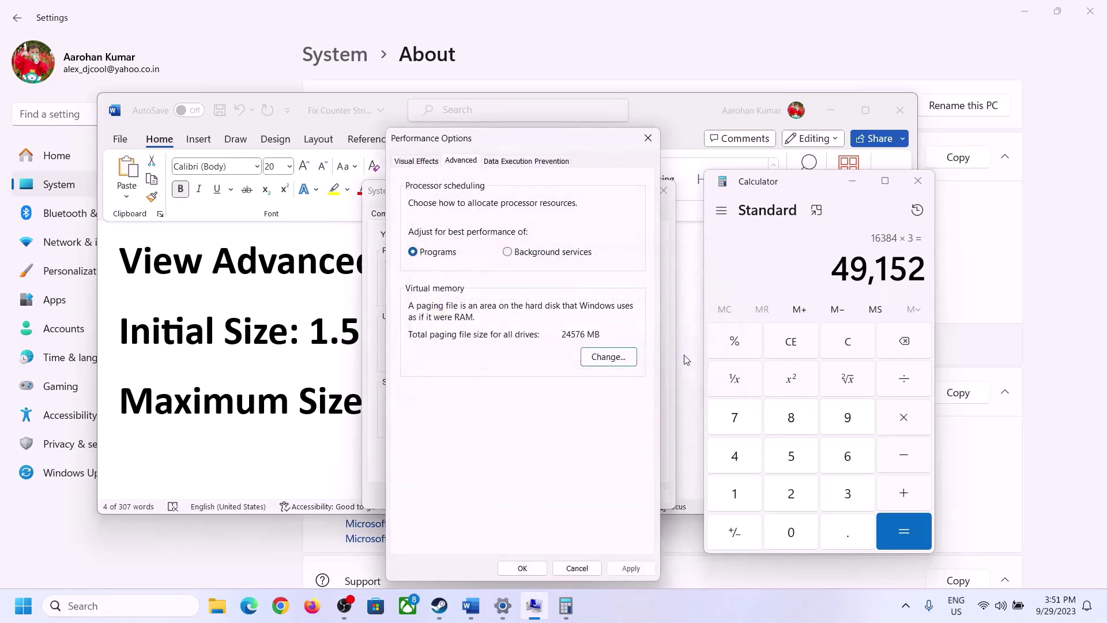
Step: Confirm the Performance Options and System Properties dialogs and dismiss the restart request without restarting
left_click(524, 569)
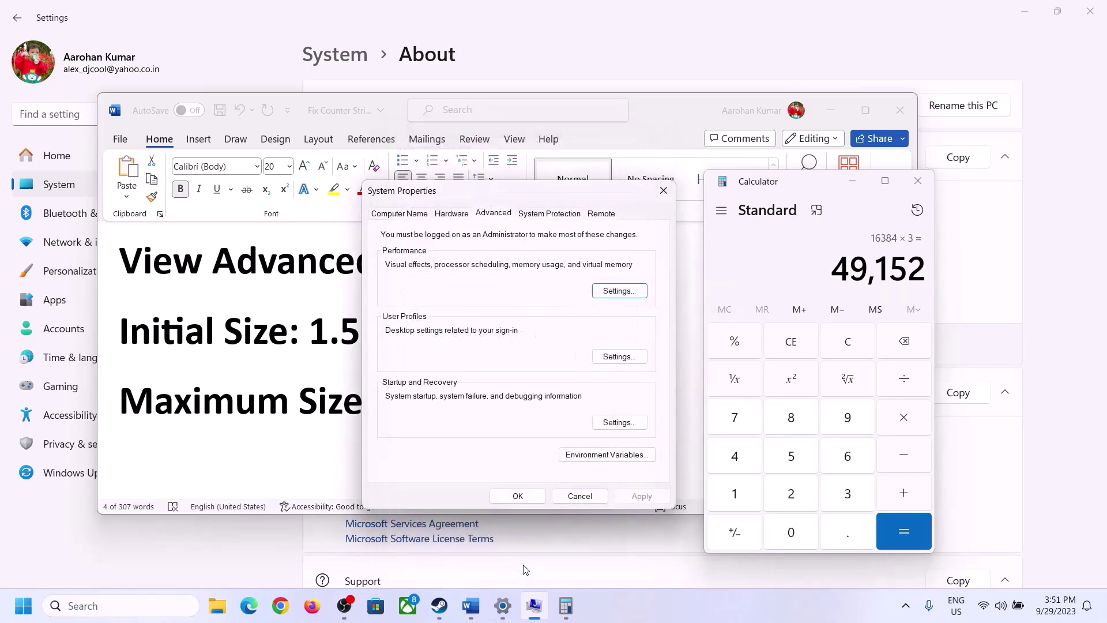
left_click(525, 495)
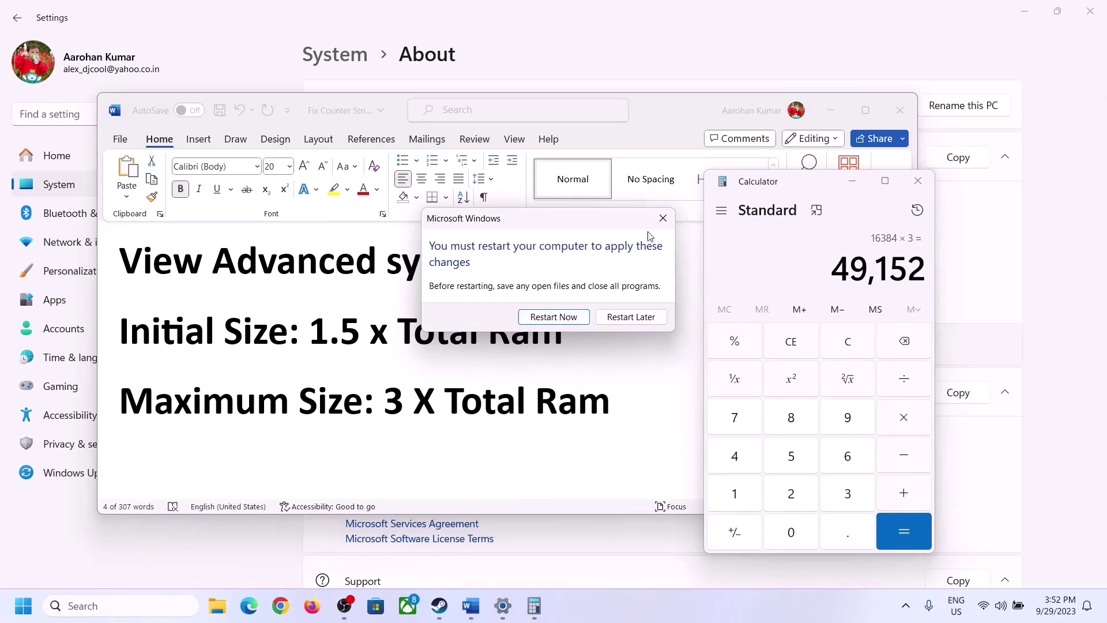
left_click(663, 218)
left_click(705, 621)
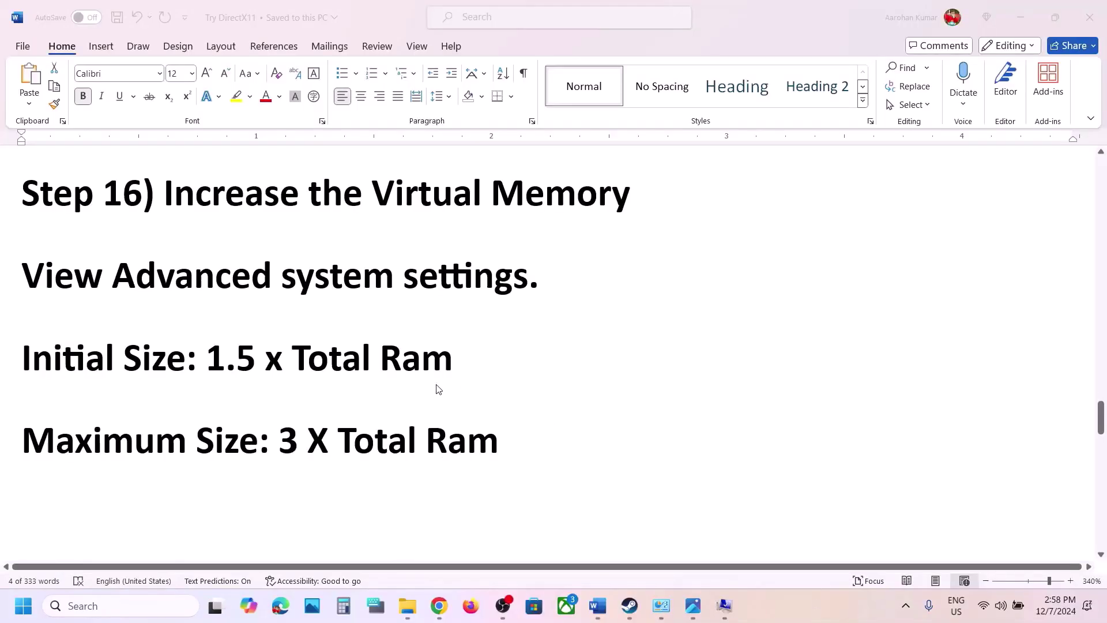
Step: Take the Visual C++ link from Step 17 of the Word document and open it in a new Chrome tab
scroll(439, 389, "down", 5)
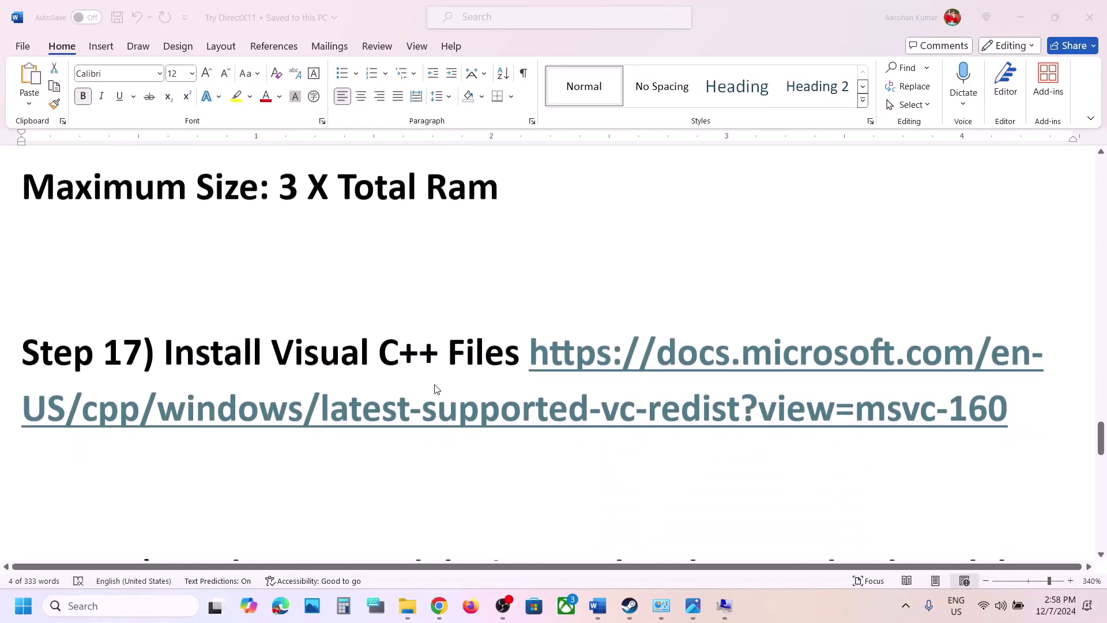
left_click(1014, 412)
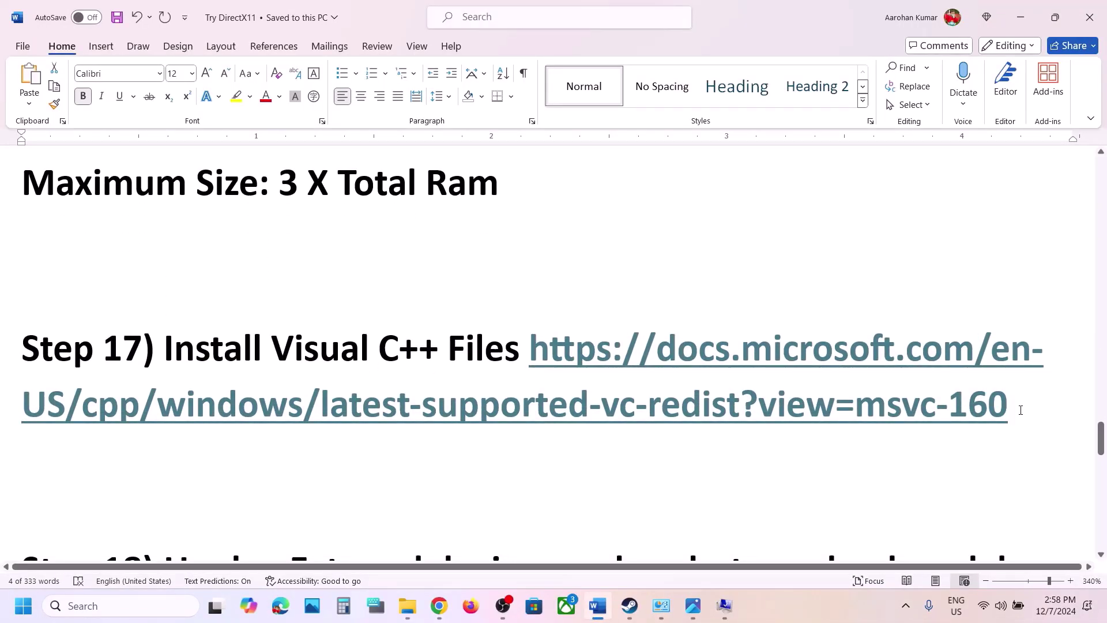
left_click_drag(1021, 410, 536, 350)
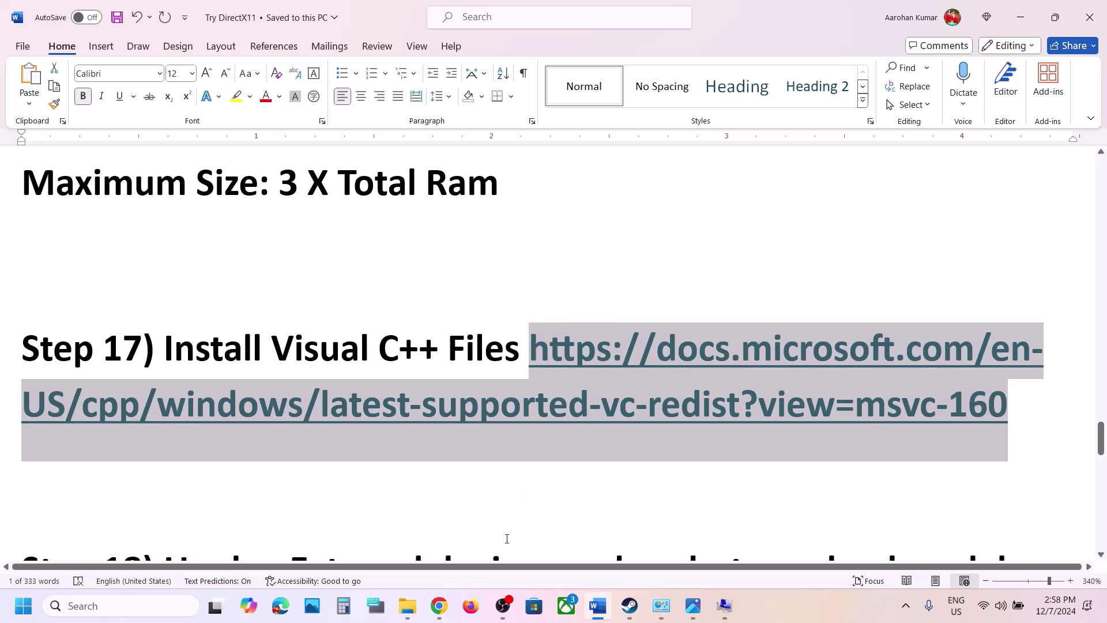
left_click(438, 605)
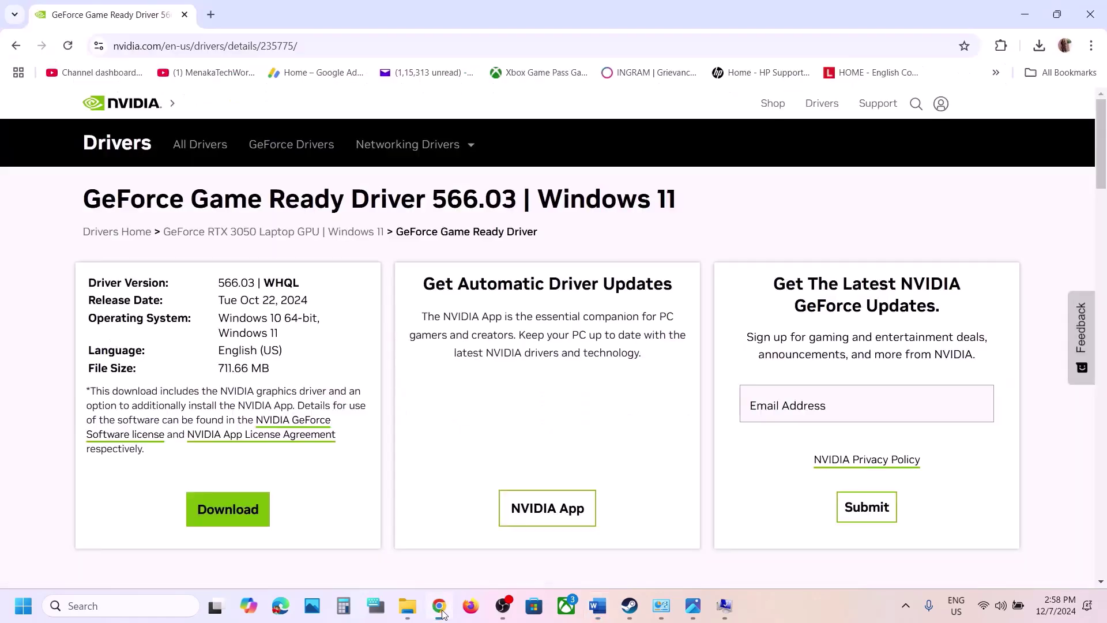
left_click(212, 14)
type("https://docs.microsoft.com/en-us/cpp/windows/latest-supported-vc-redist?view=msvc-160")
key("Return")
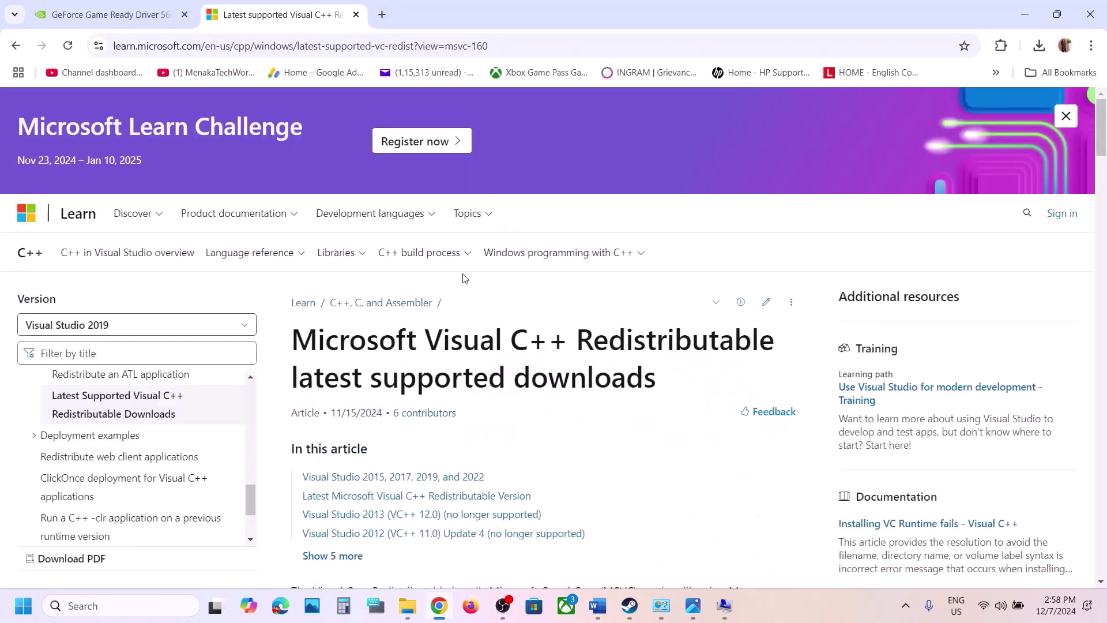
Step: Download the X86 Visual C++ Redistributable for Visual Studio 2015-2022 and run its setup as a repair
scroll(465, 279, "down", 10)
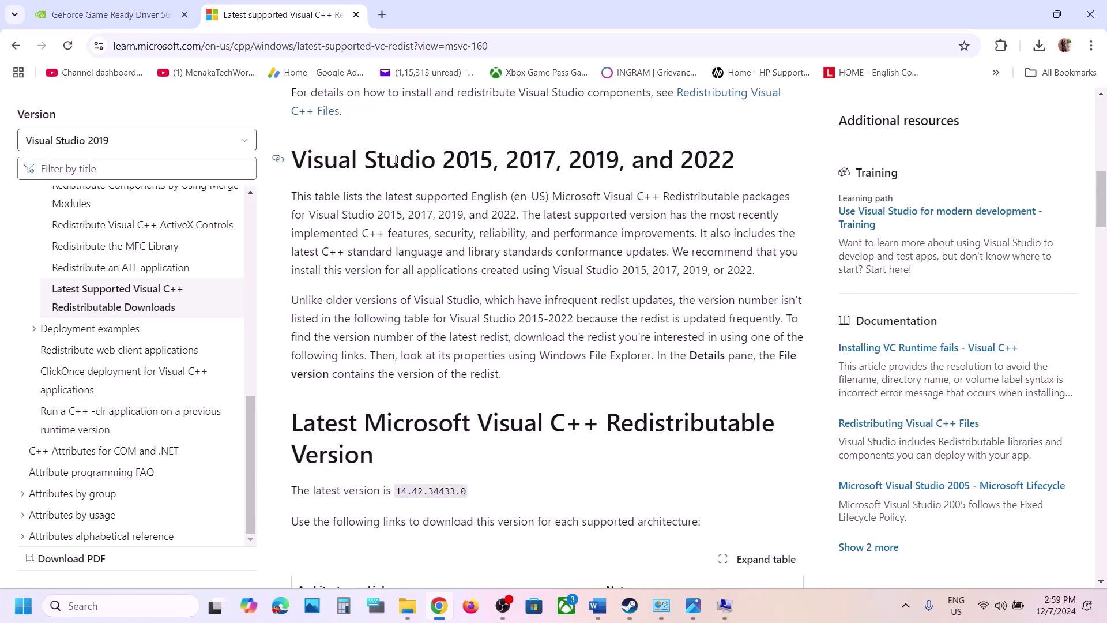
left_click_drag(388, 155, 681, 156)
scroll(469, 316, "down", 6)
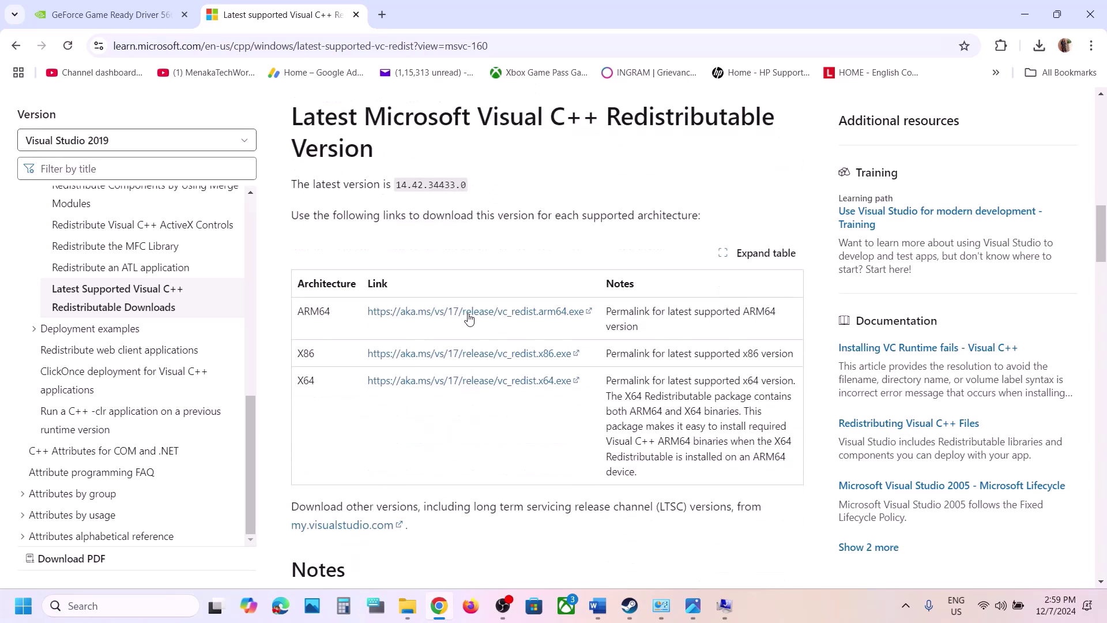
double_click(305, 284)
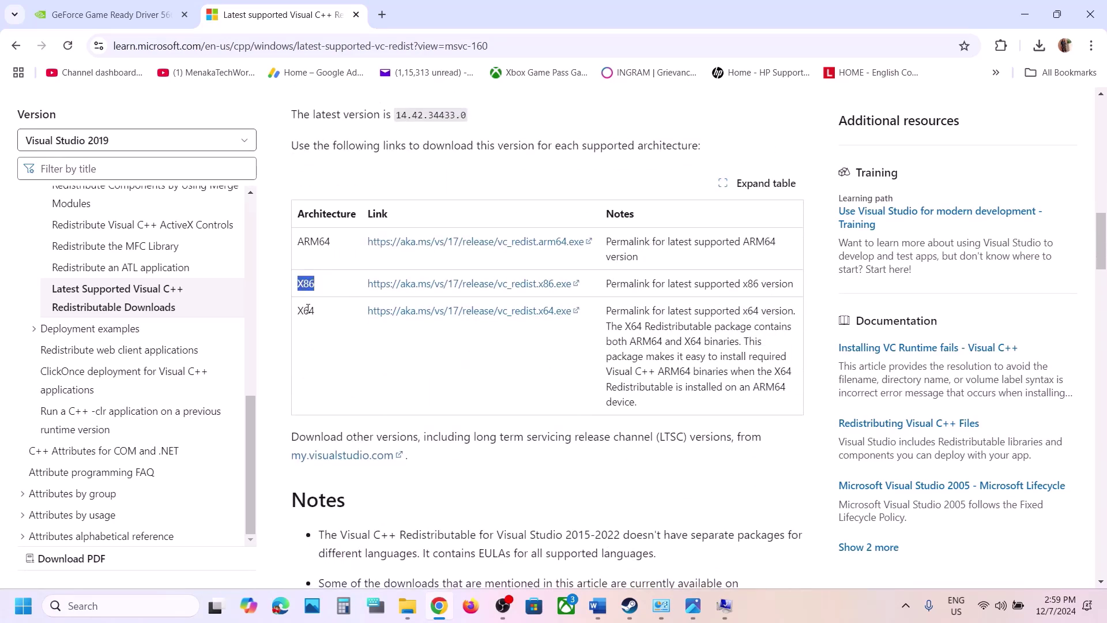
double_click(307, 310)
double_click(306, 283)
left_click(420, 287)
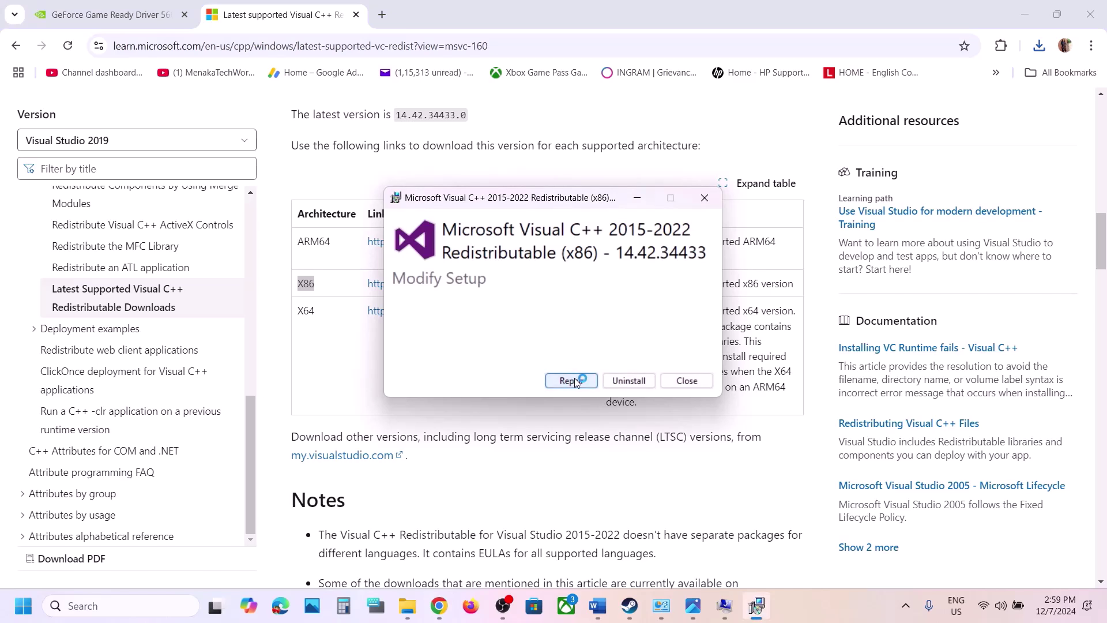
left_click(572, 381)
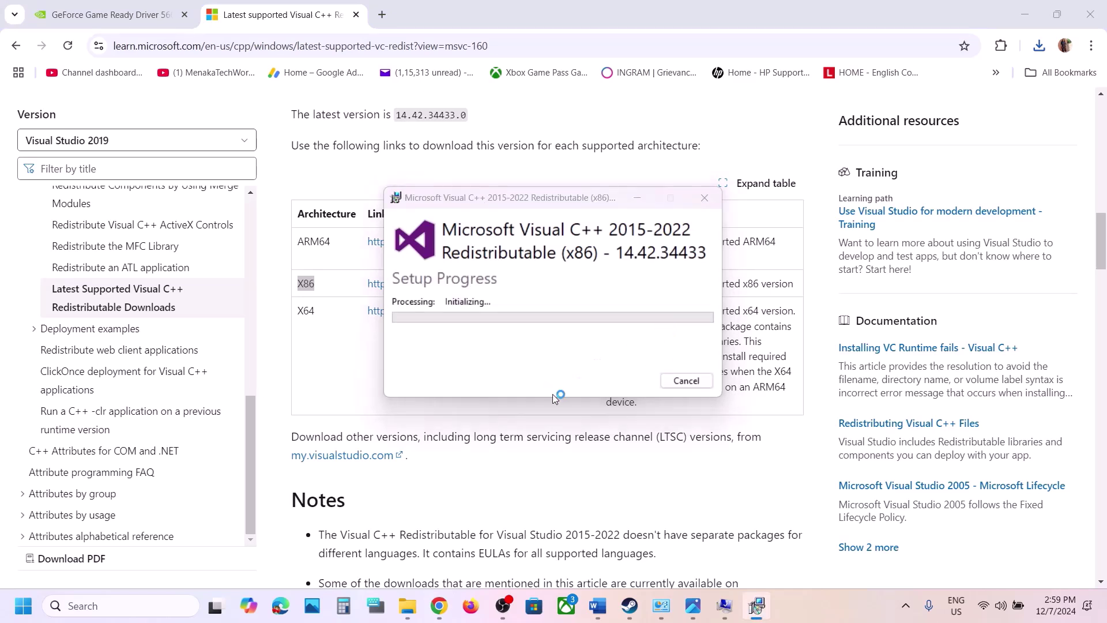
Step: Download the X64 Visual C++ Redistributable, run its repair, and move the x86 and x64 setup windows apart
left_click(311, 312)
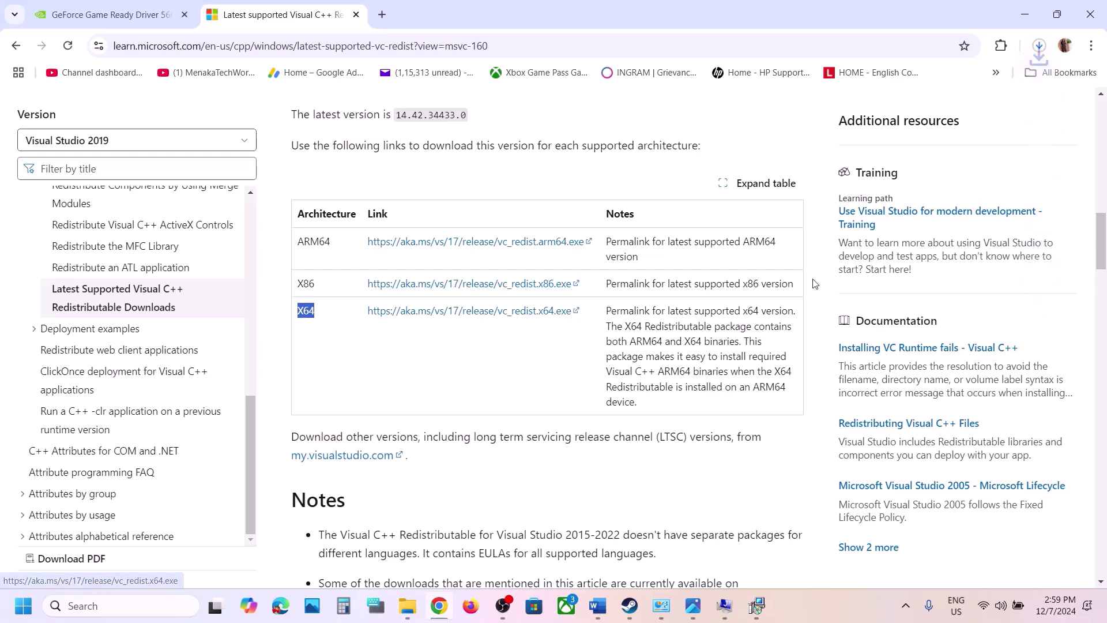
left_click(1038, 46)
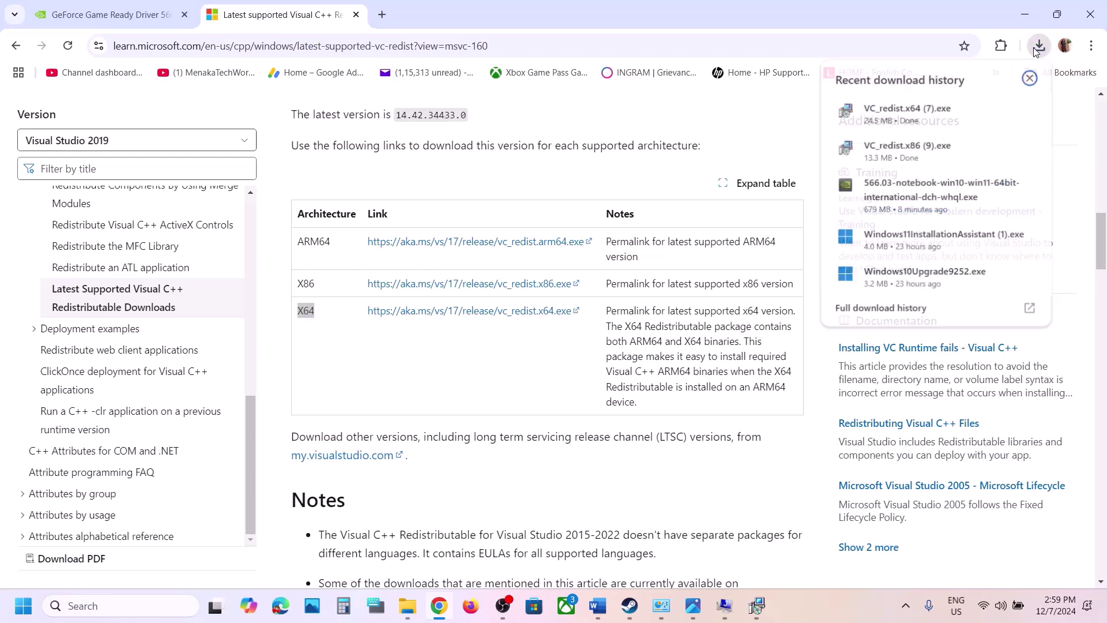
left_click(911, 108)
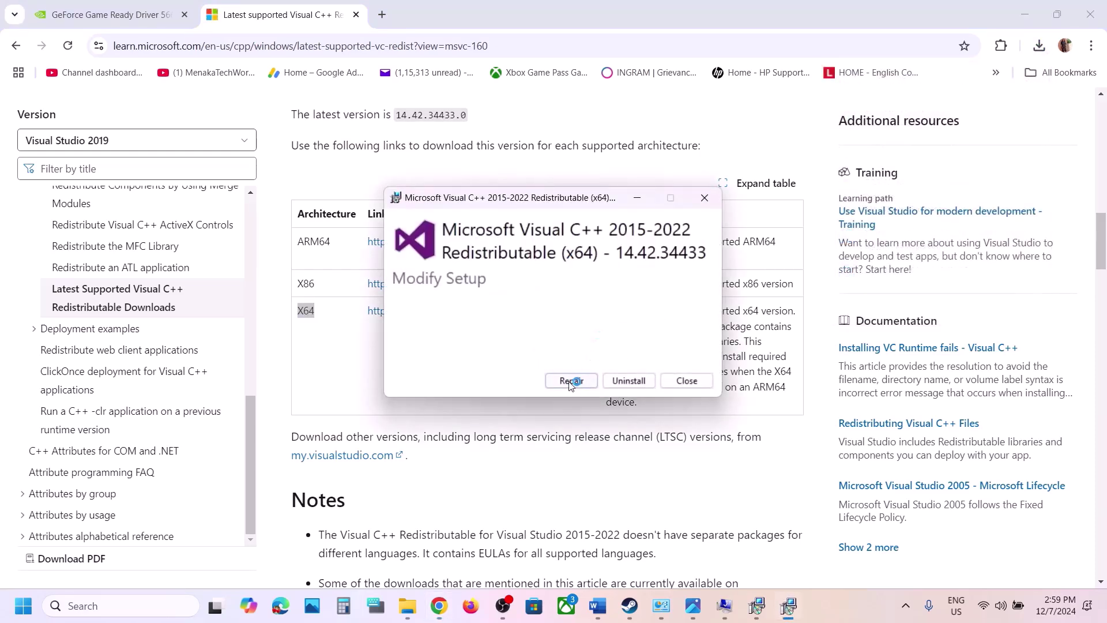
left_click(570, 381)
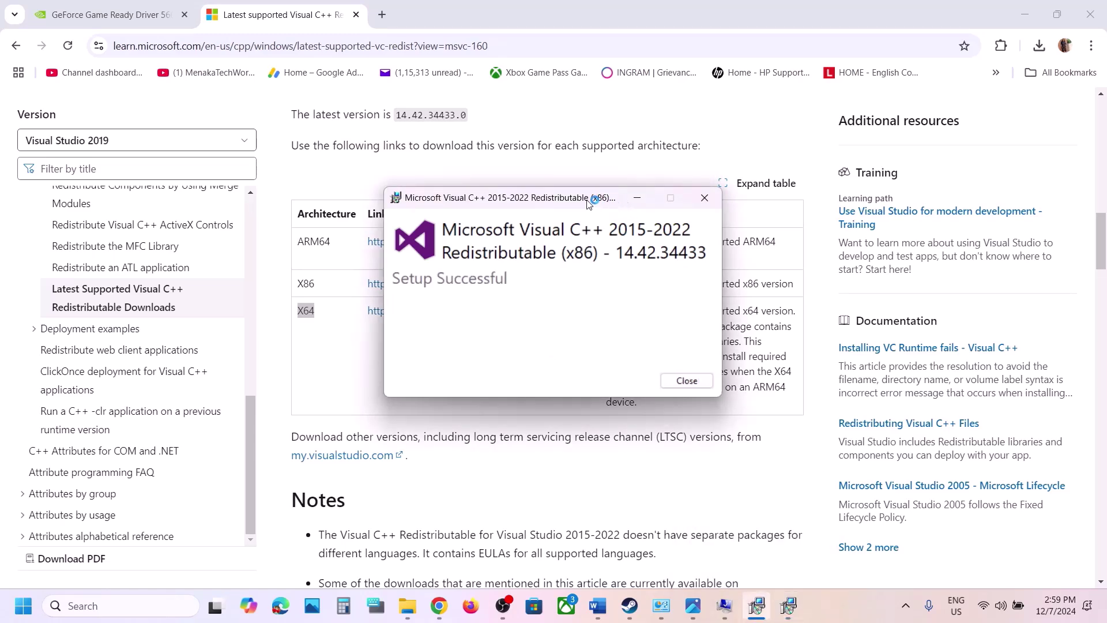
left_click_drag(588, 202, 391, 246)
left_click_drag(588, 200, 770, 225)
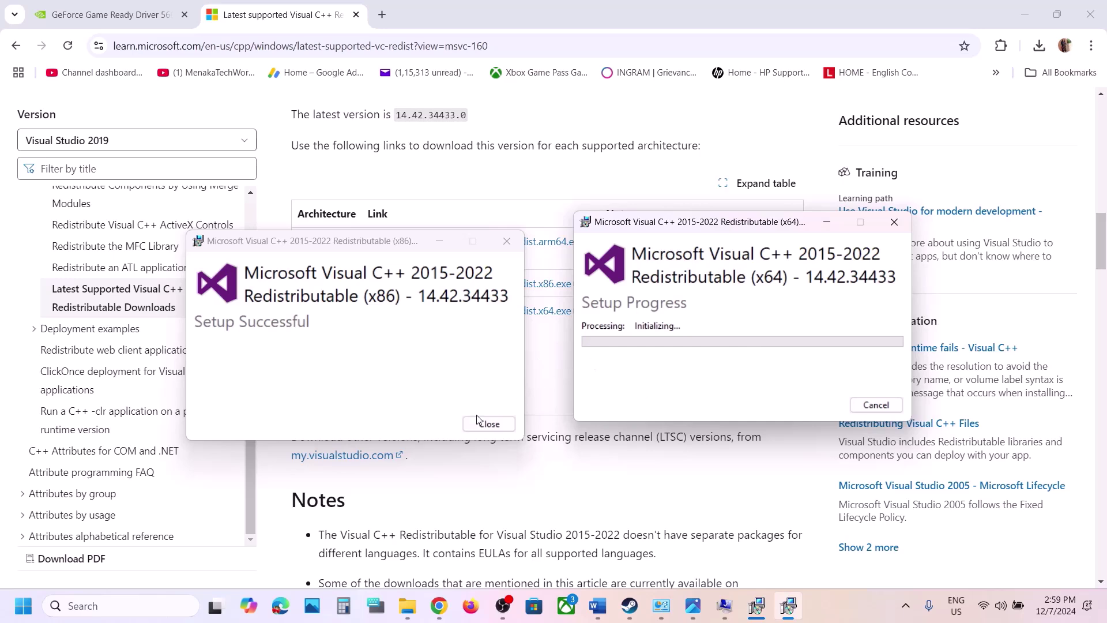
left_click(547, 523)
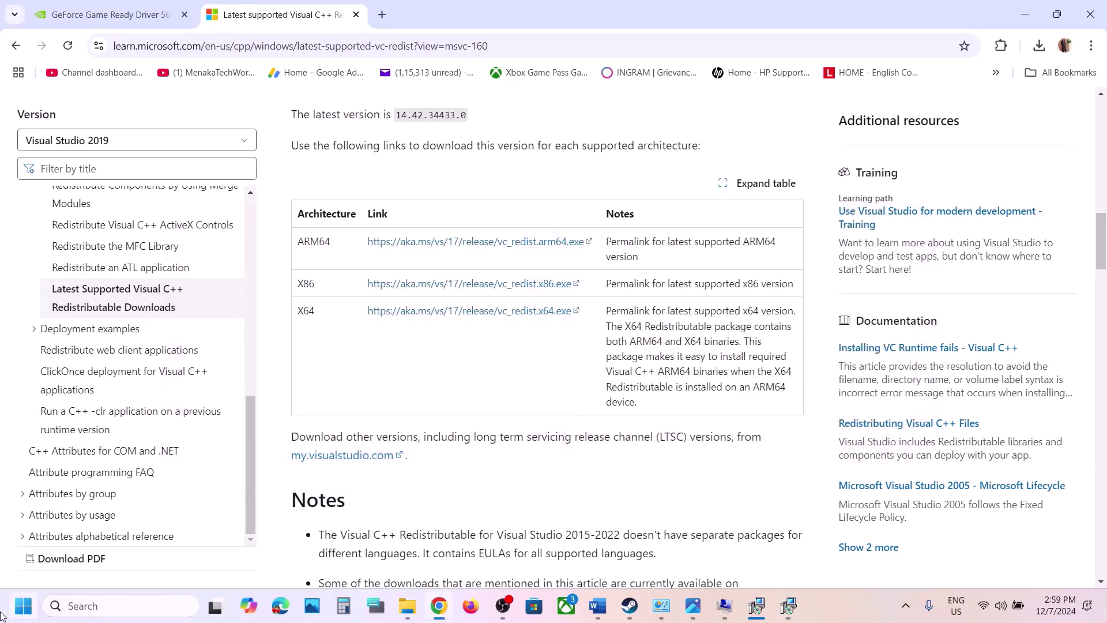
Step: Show the computer's power options, including Restart, without choosing any of them
left_click(23, 606)
left_click(420, 555)
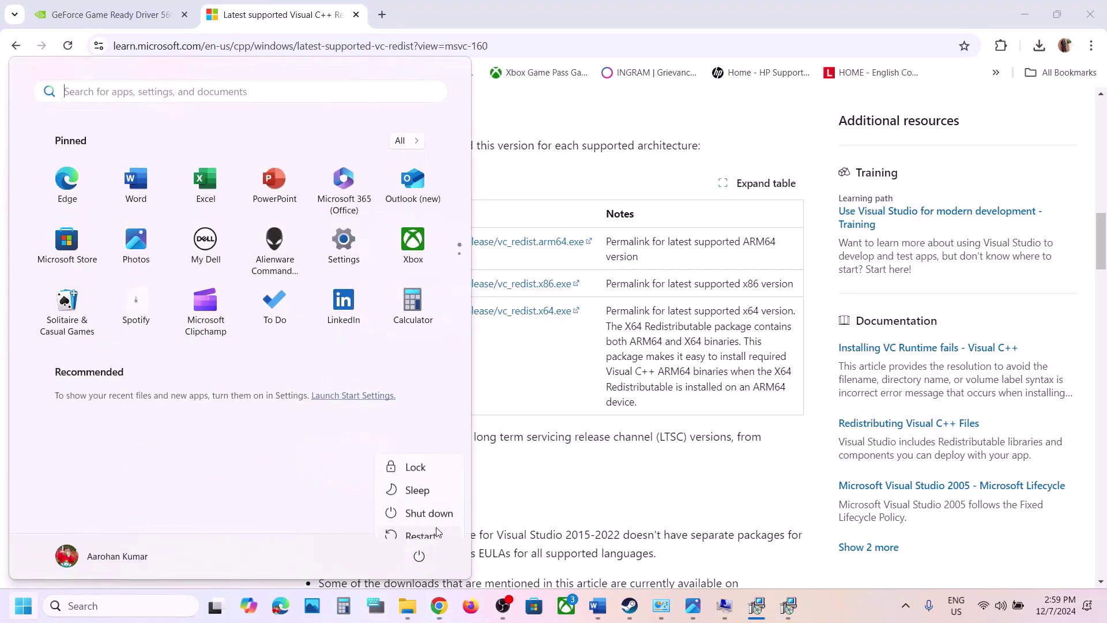
left_click(603, 617)
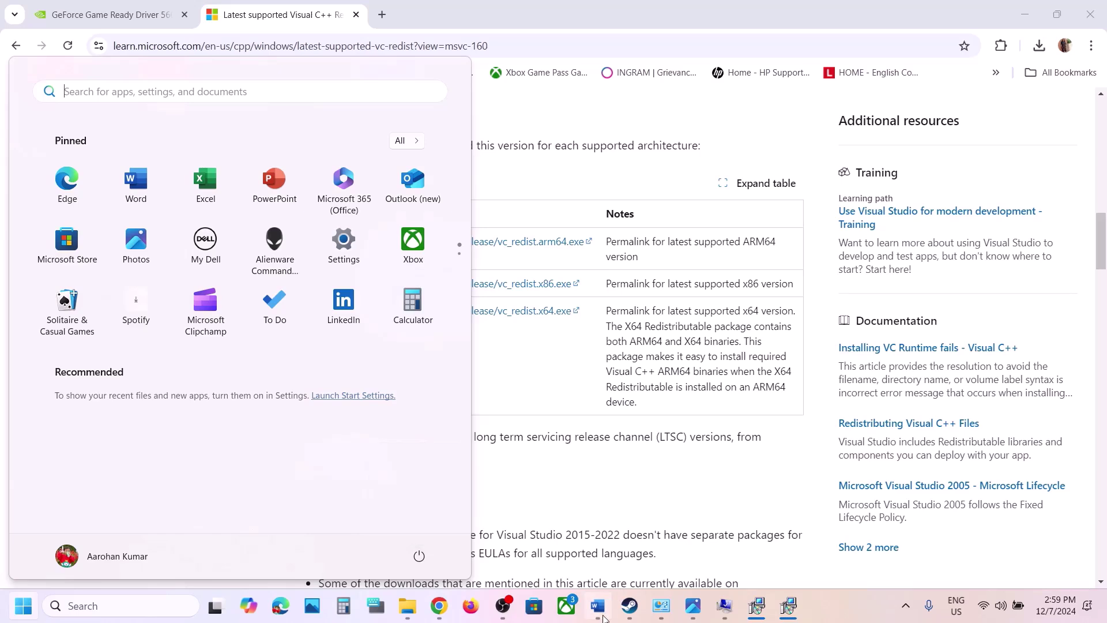
Step: Return to the Word document and read Step 18 on unplugging external devices and closing lighting software and third-party services
left_click(603, 617)
scroll(533, 419, "down", 5)
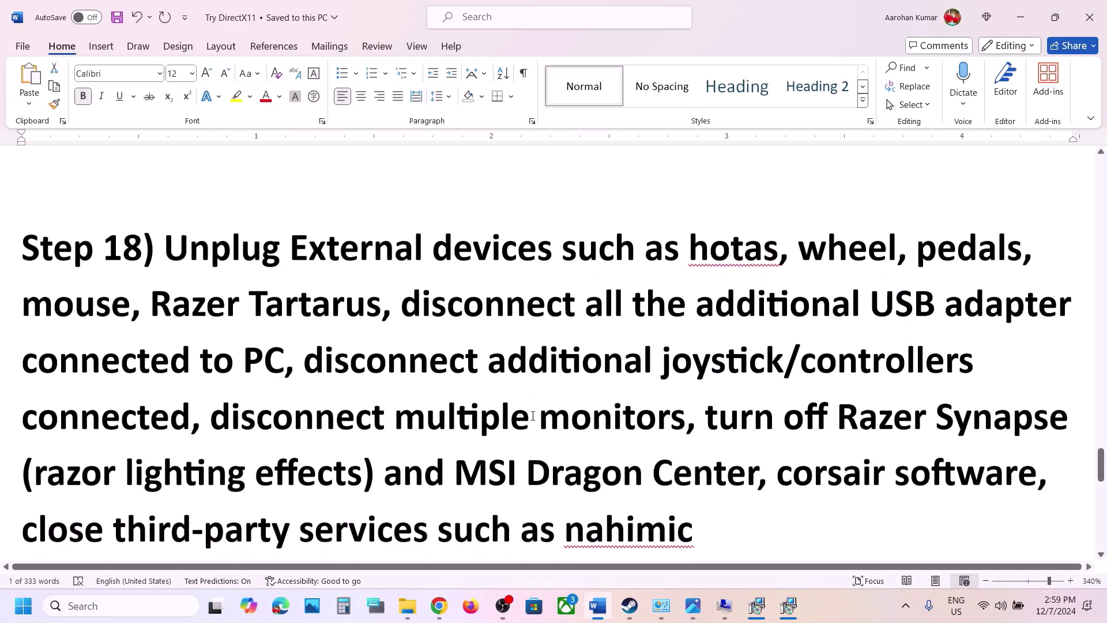
left_click_drag(167, 251, 291, 362)
scroll(291, 362, "down", 1)
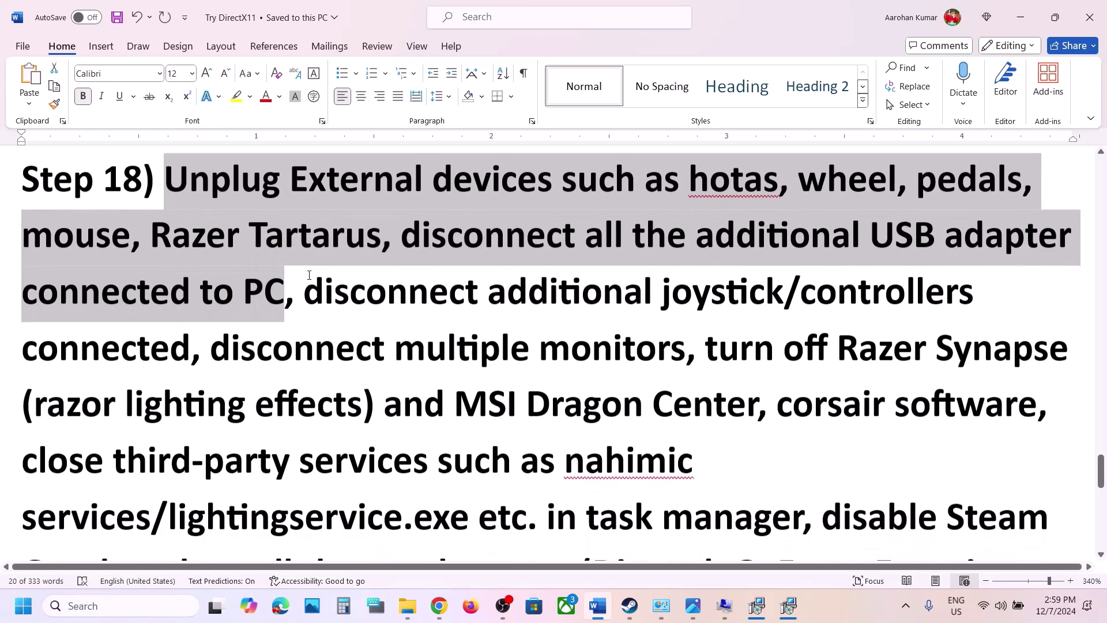
left_click_drag(304, 283, 792, 506)
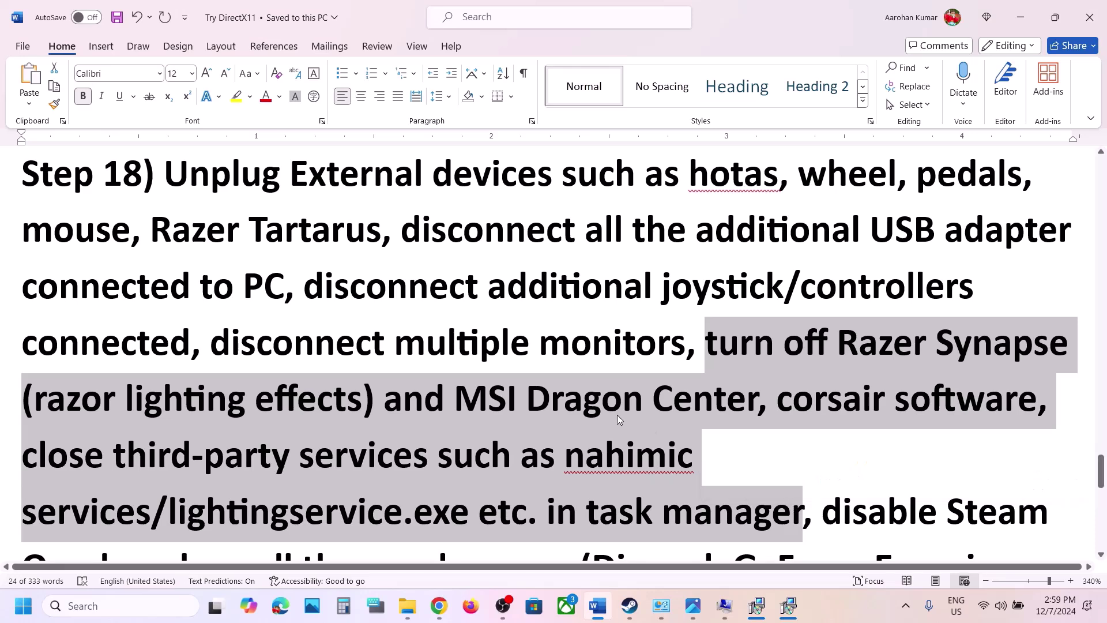
scroll(652, 394, "down", 3)
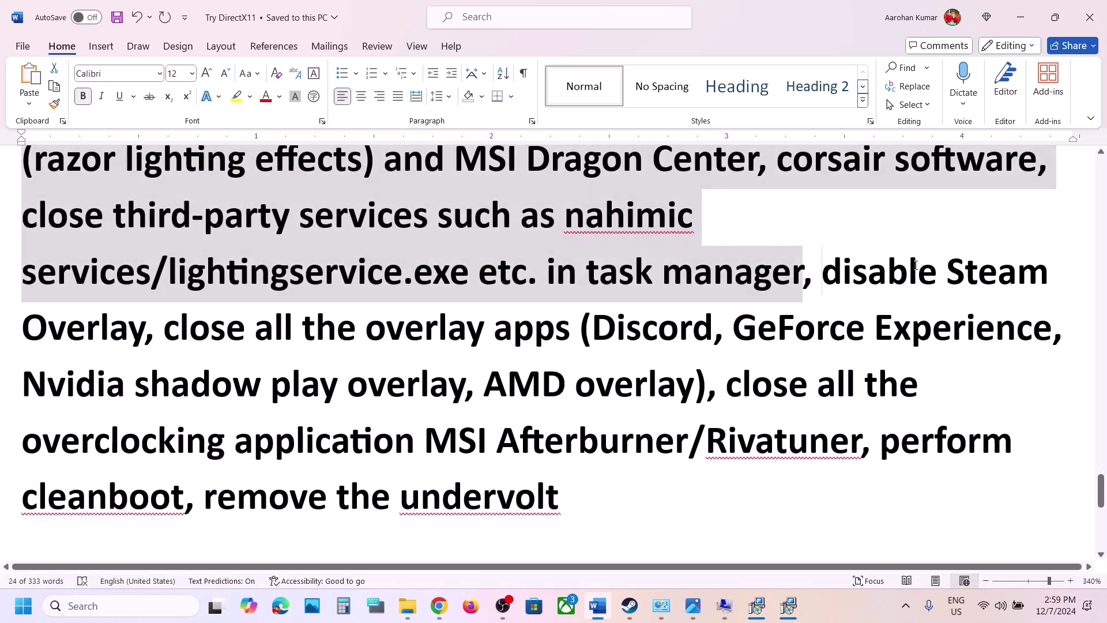
Step: Highlight the Steam Overlay instruction in Step 18 and check the overlay setting in Path of Exile 2's properties in Steam
left_click_drag(822, 271, 163, 328)
left_click(501, 472)
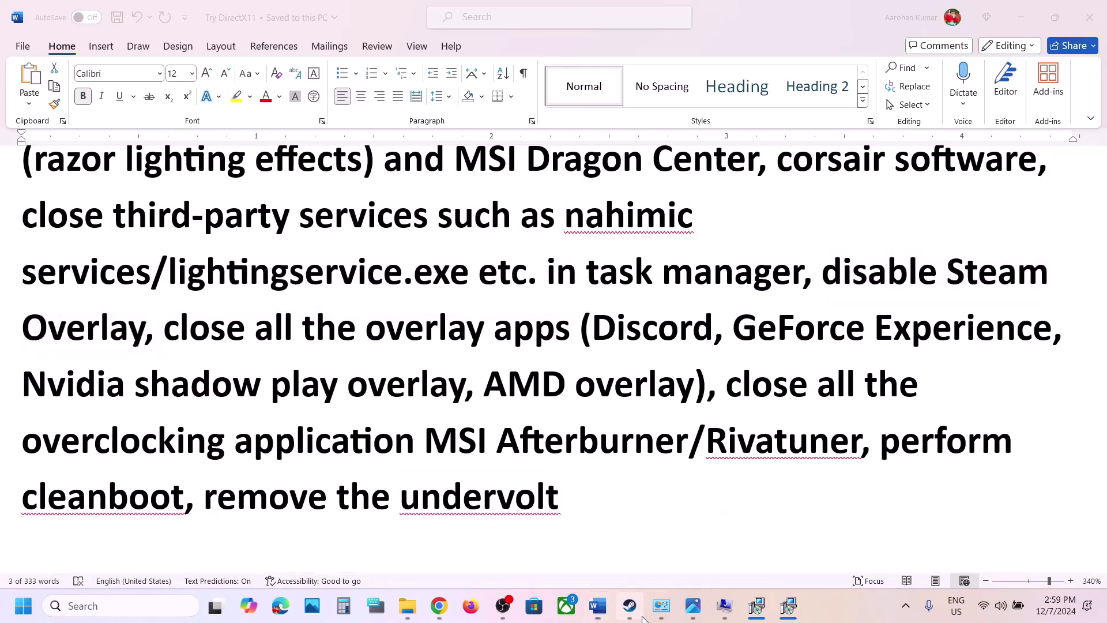
left_click(630, 606)
right_click(176, 427)
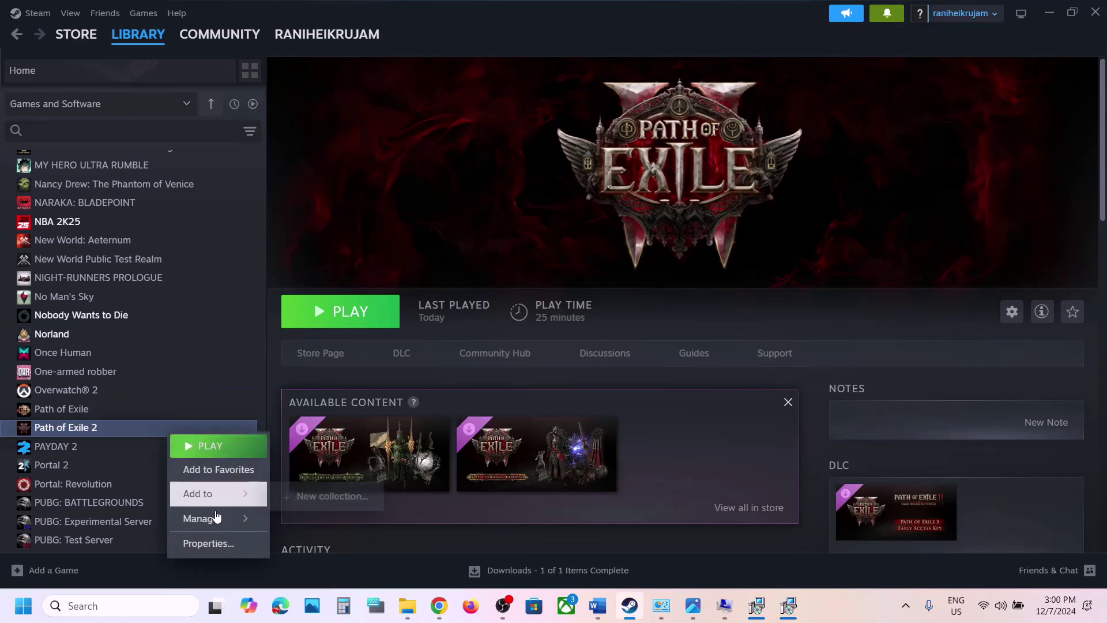
left_click(211, 542)
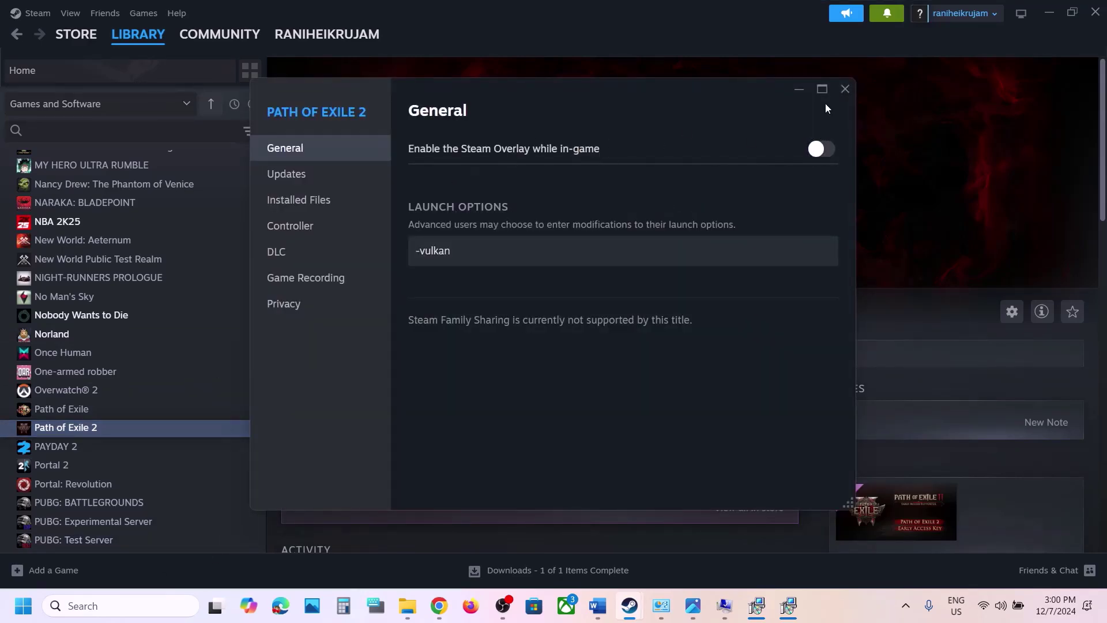
left_click(845, 89)
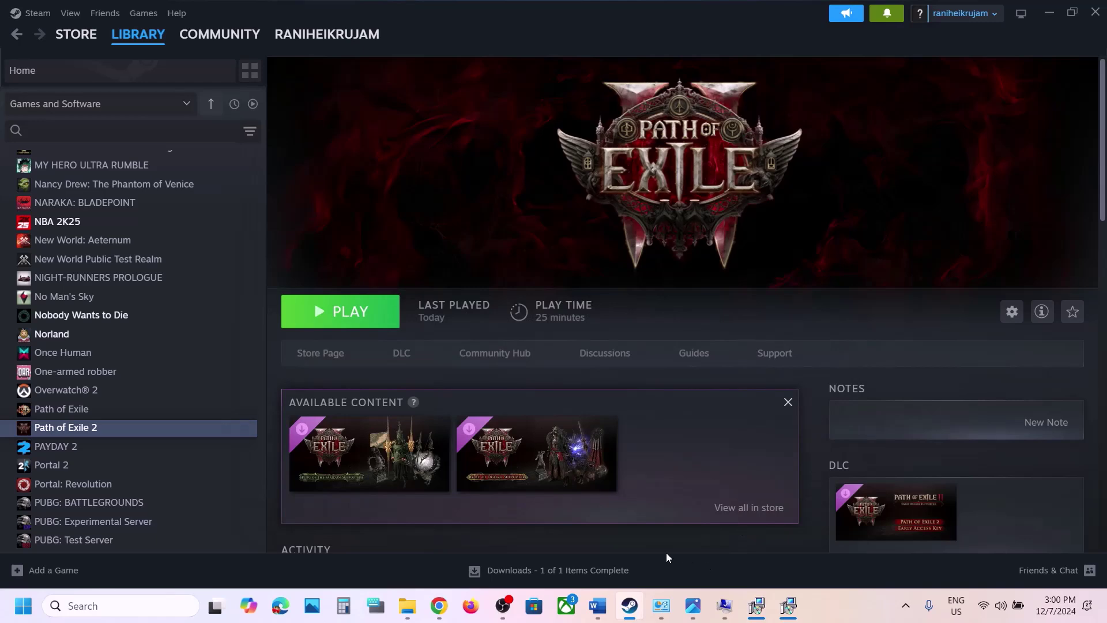
Step: Switch back to the Word document and read the Step 18 instruction on closing overlay apps such as Discord
left_click(597, 607)
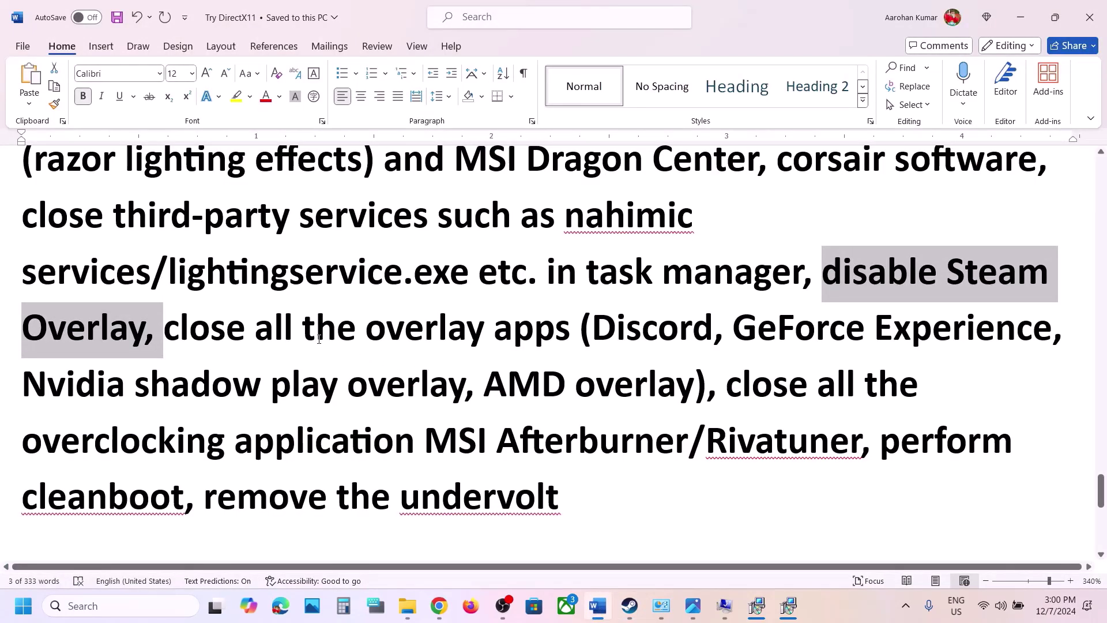
left_click_drag(319, 339, 711, 332)
left_click(676, 329)
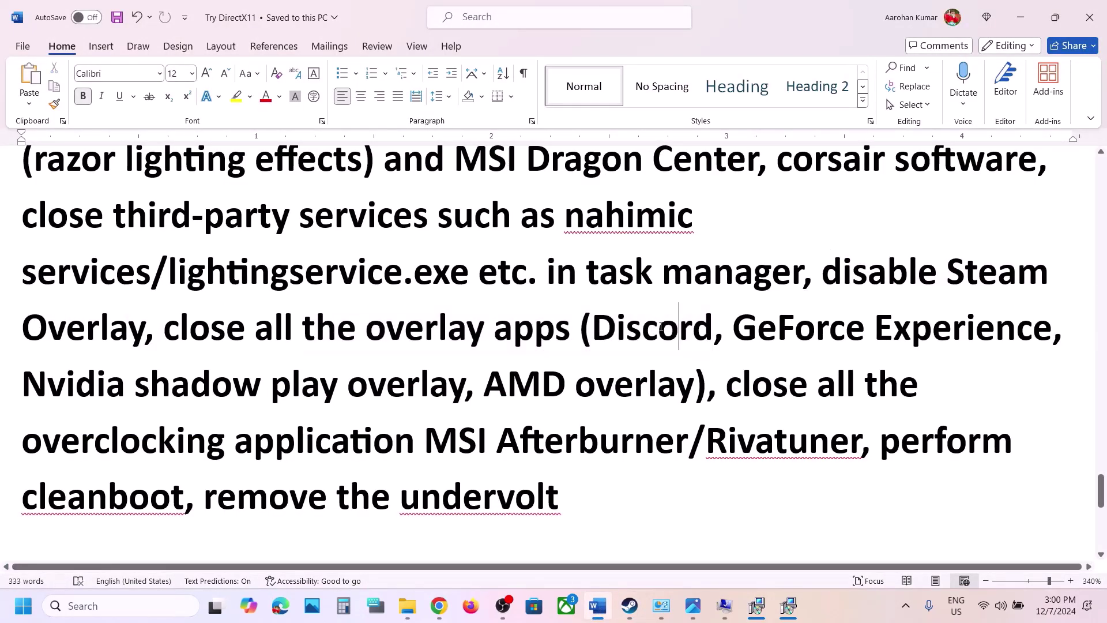